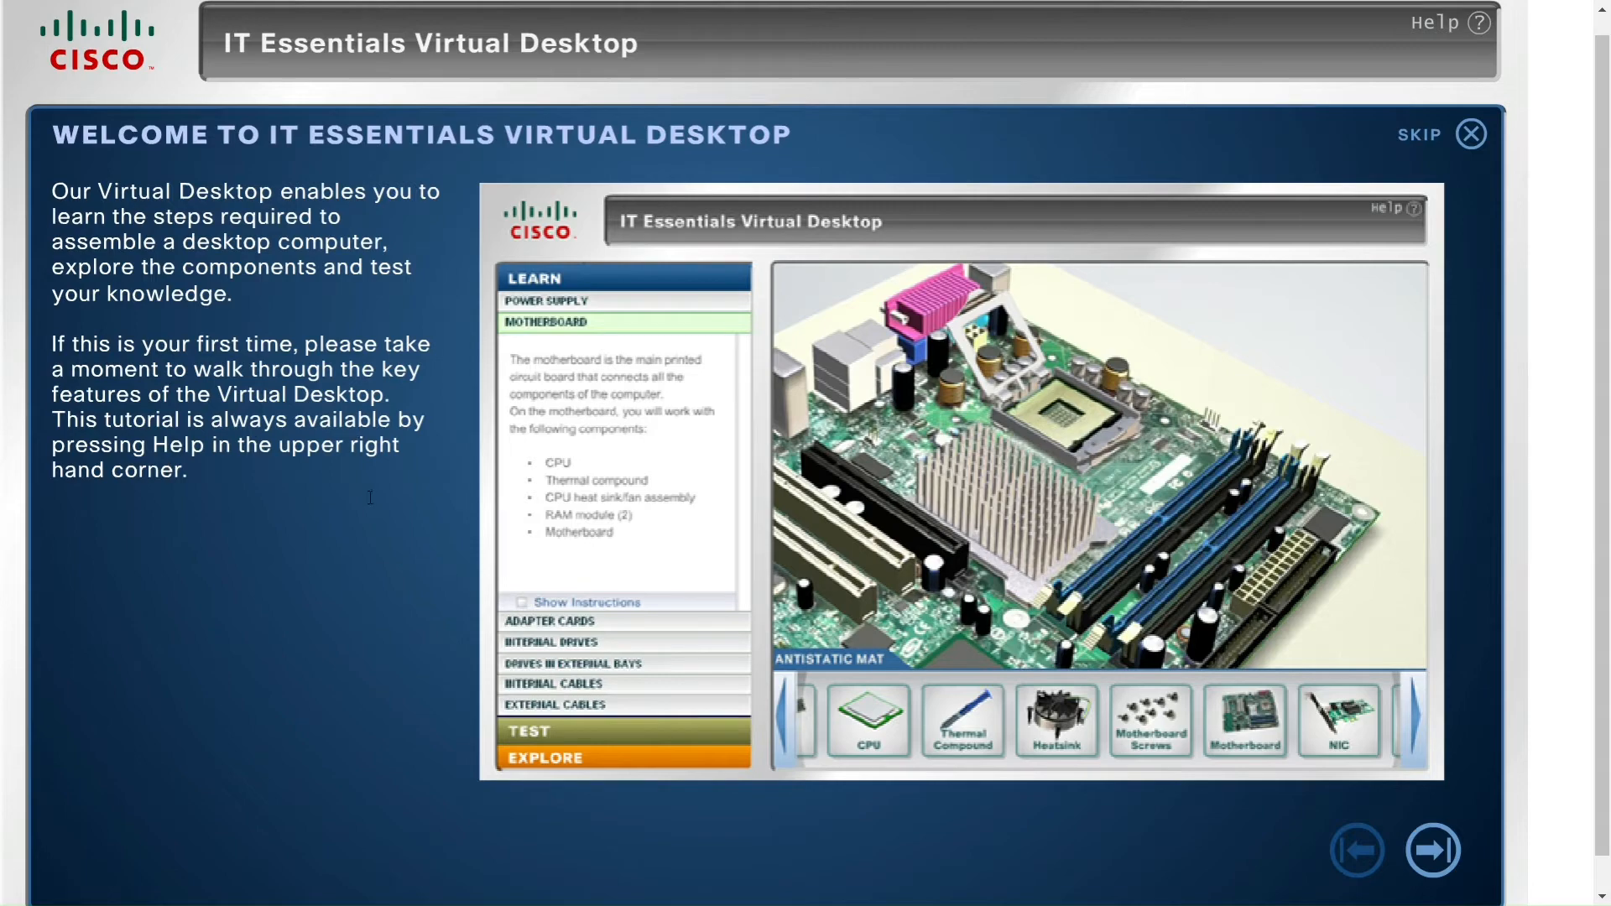
Page through the introductory How It Works tutorial and begin the module with the Power Supply Layer
{"action": "left_click", "coordinate": [1434, 851]}
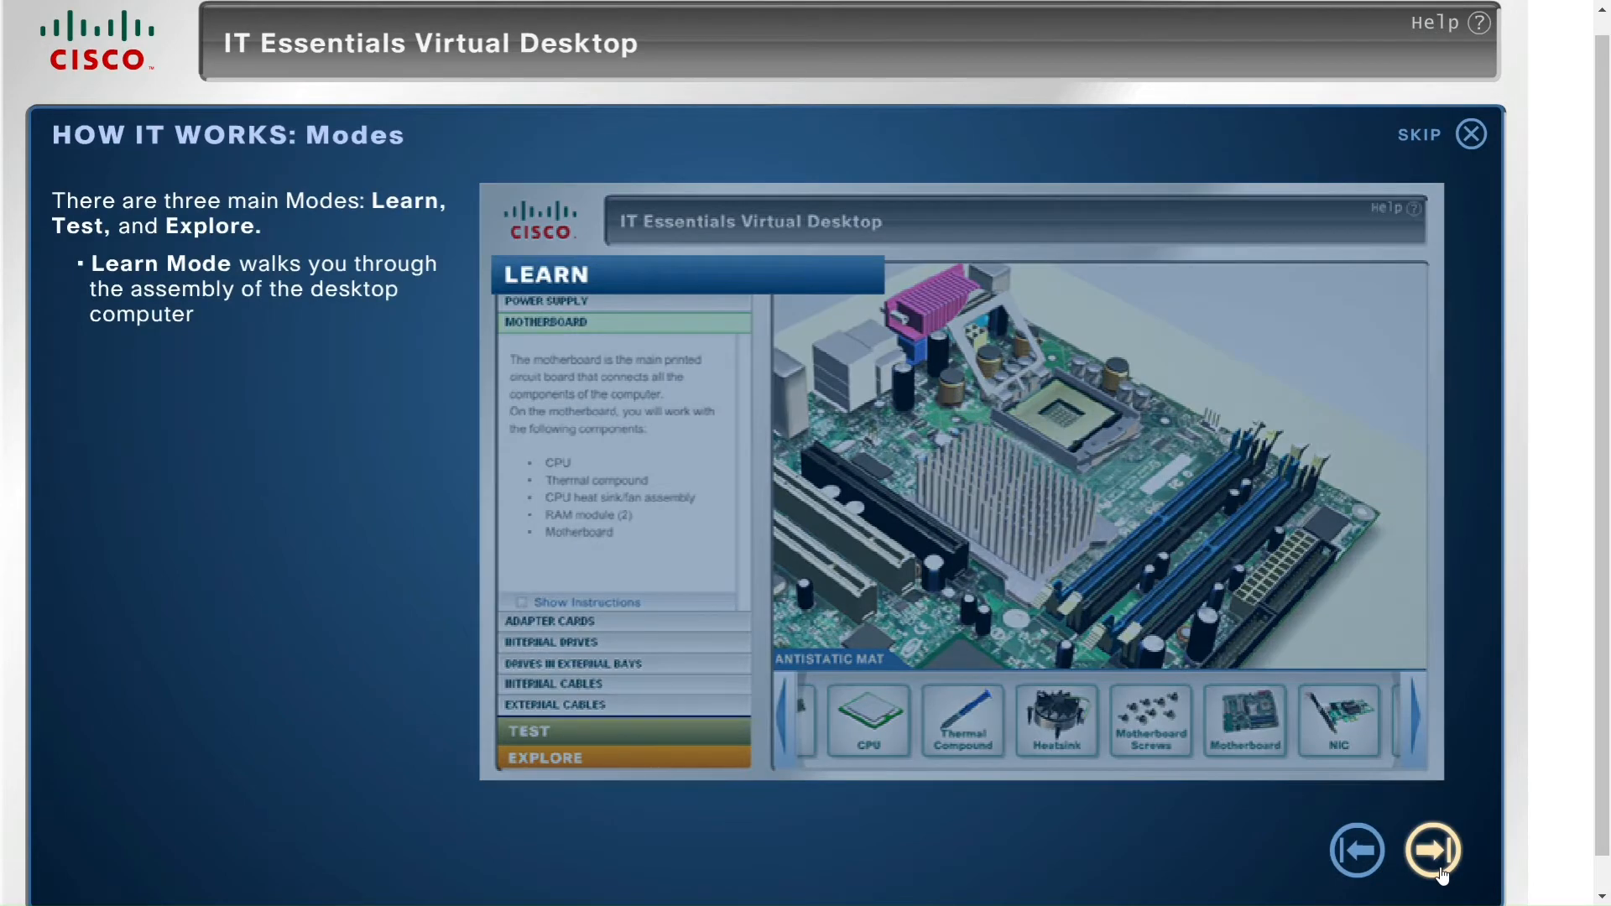
{"action": "left_click", "coordinate": [1434, 851]}
{"action": "left_click", "coordinate": [1435, 851]}
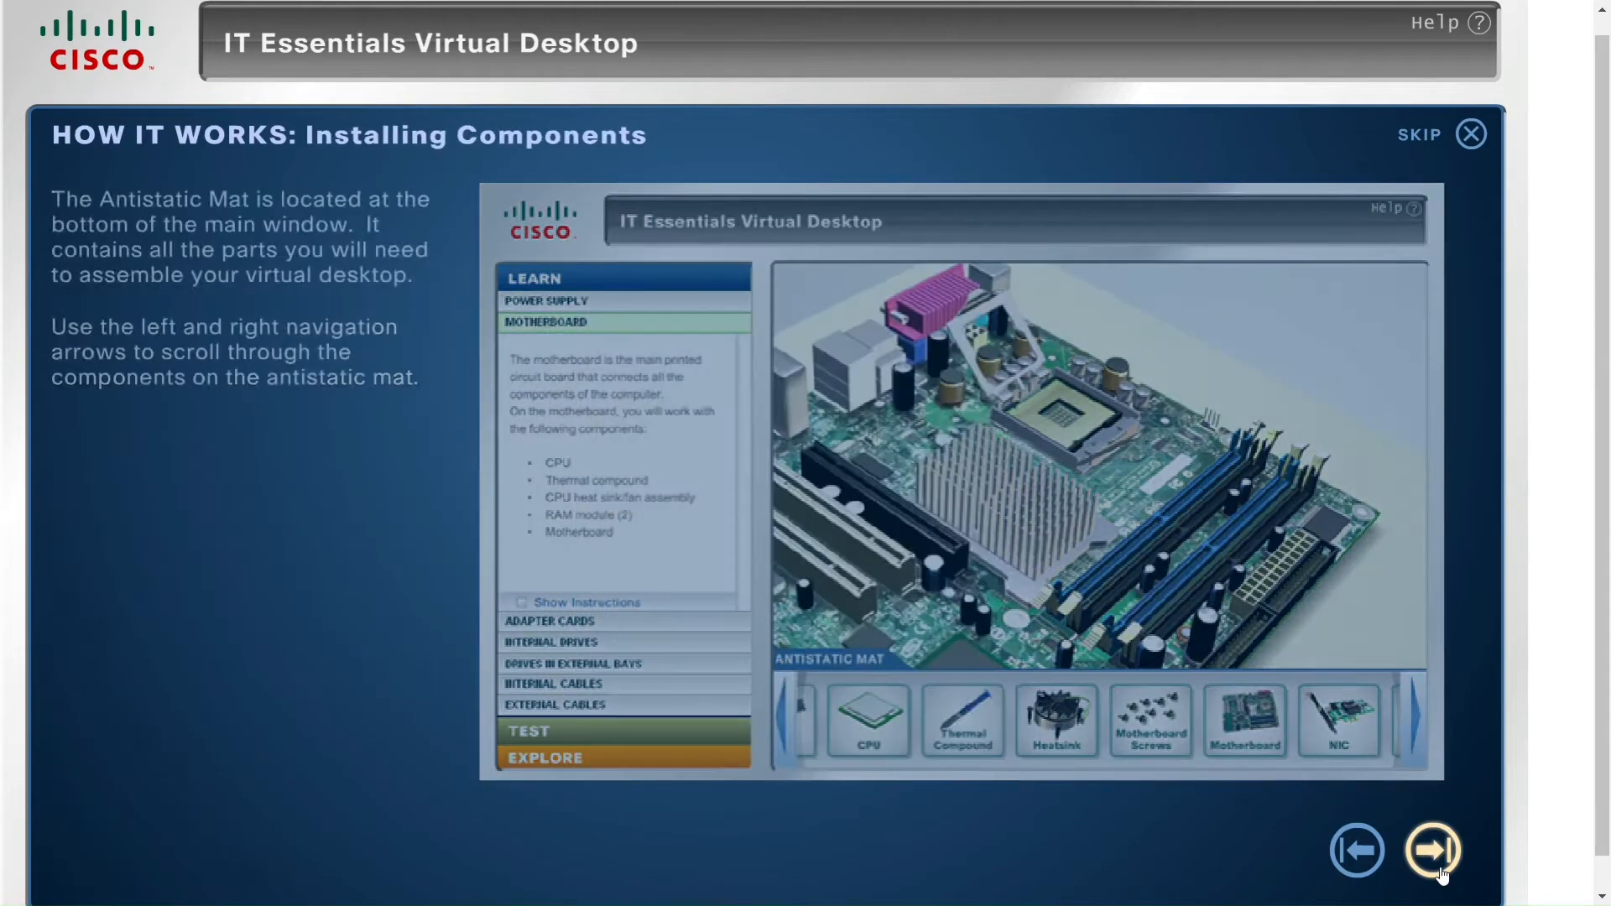
{"action": "left_click", "coordinate": [1440, 870]}
{"action": "left_click", "coordinate": [1439, 870]}
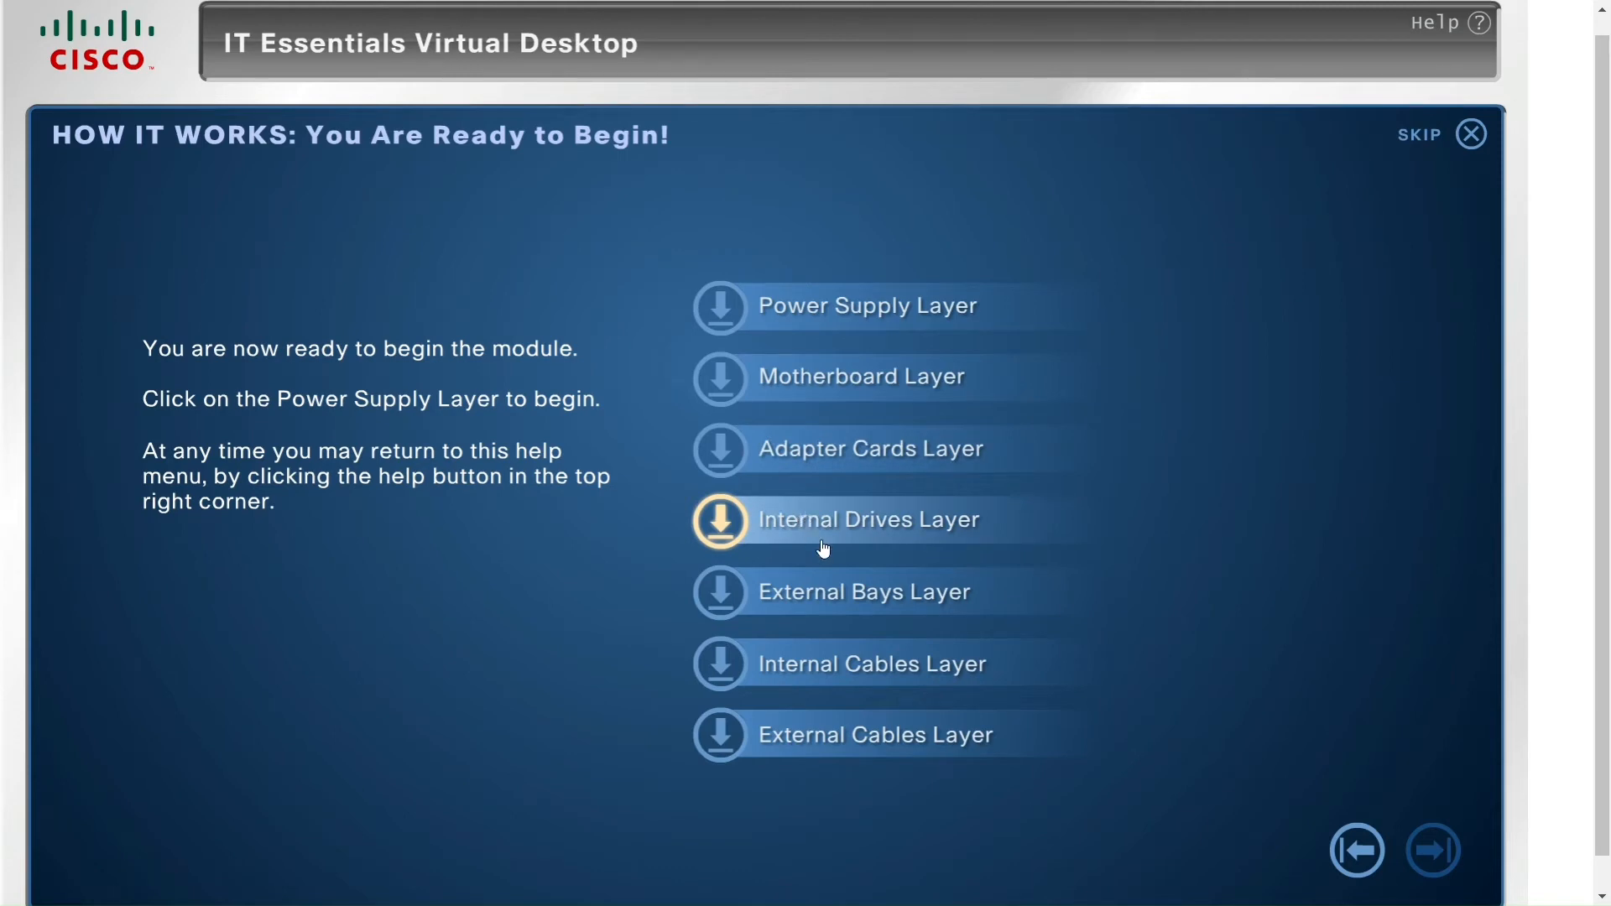
{"action": "left_click", "coordinate": [848, 304]}
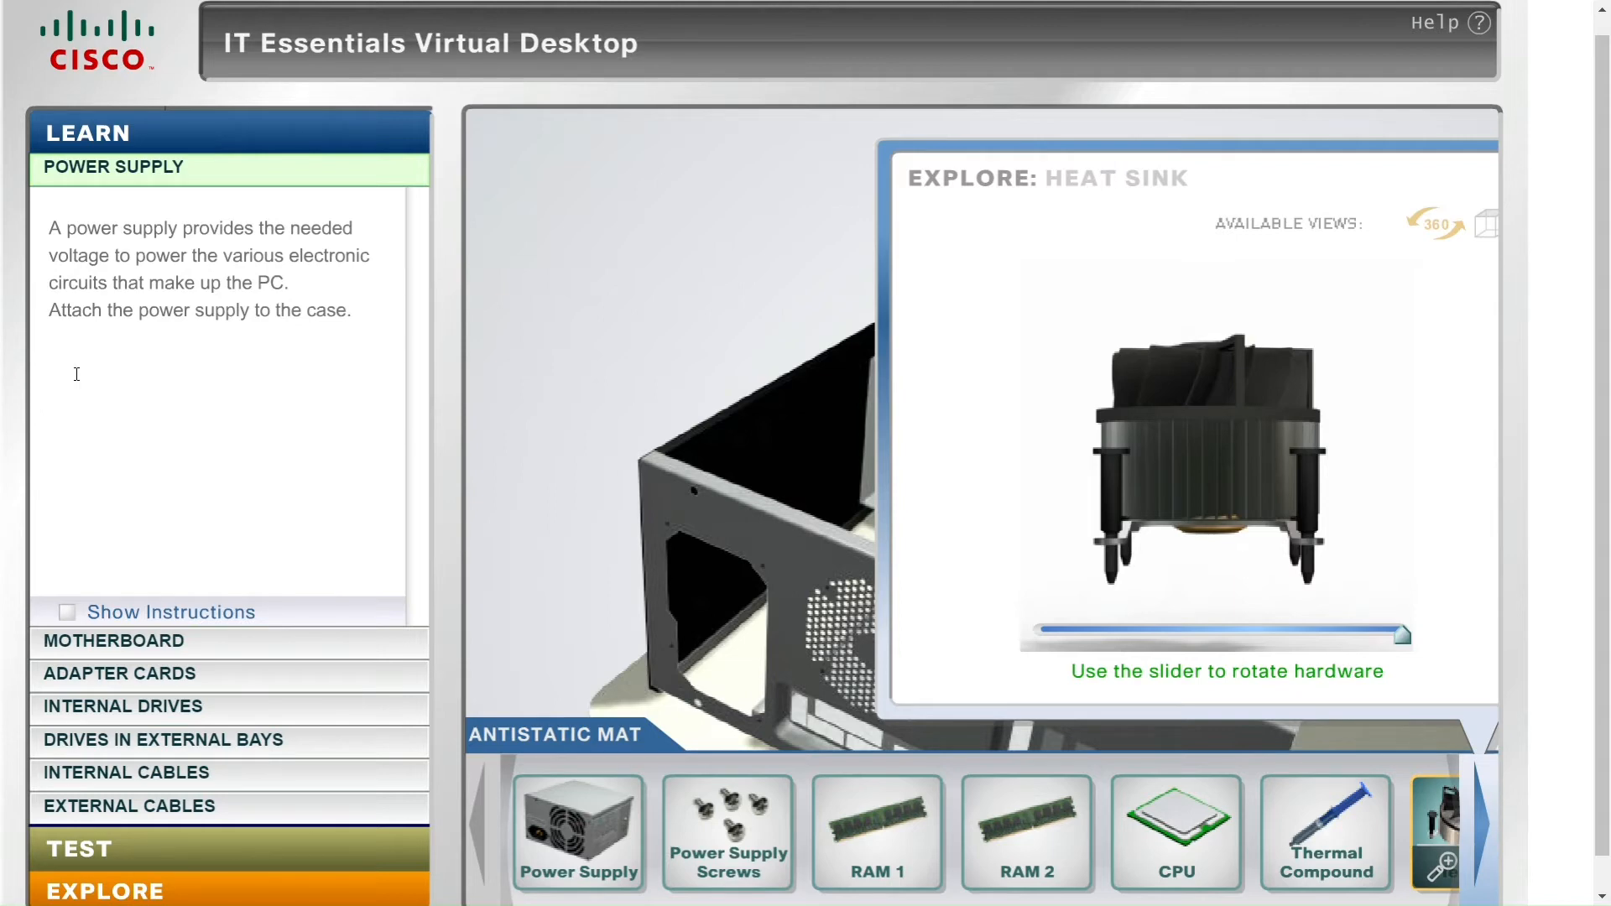
View the Test and Explore mode descriptions, then return to Test mode for the desktop assembly
{"action": "left_click", "coordinate": [80, 851]}
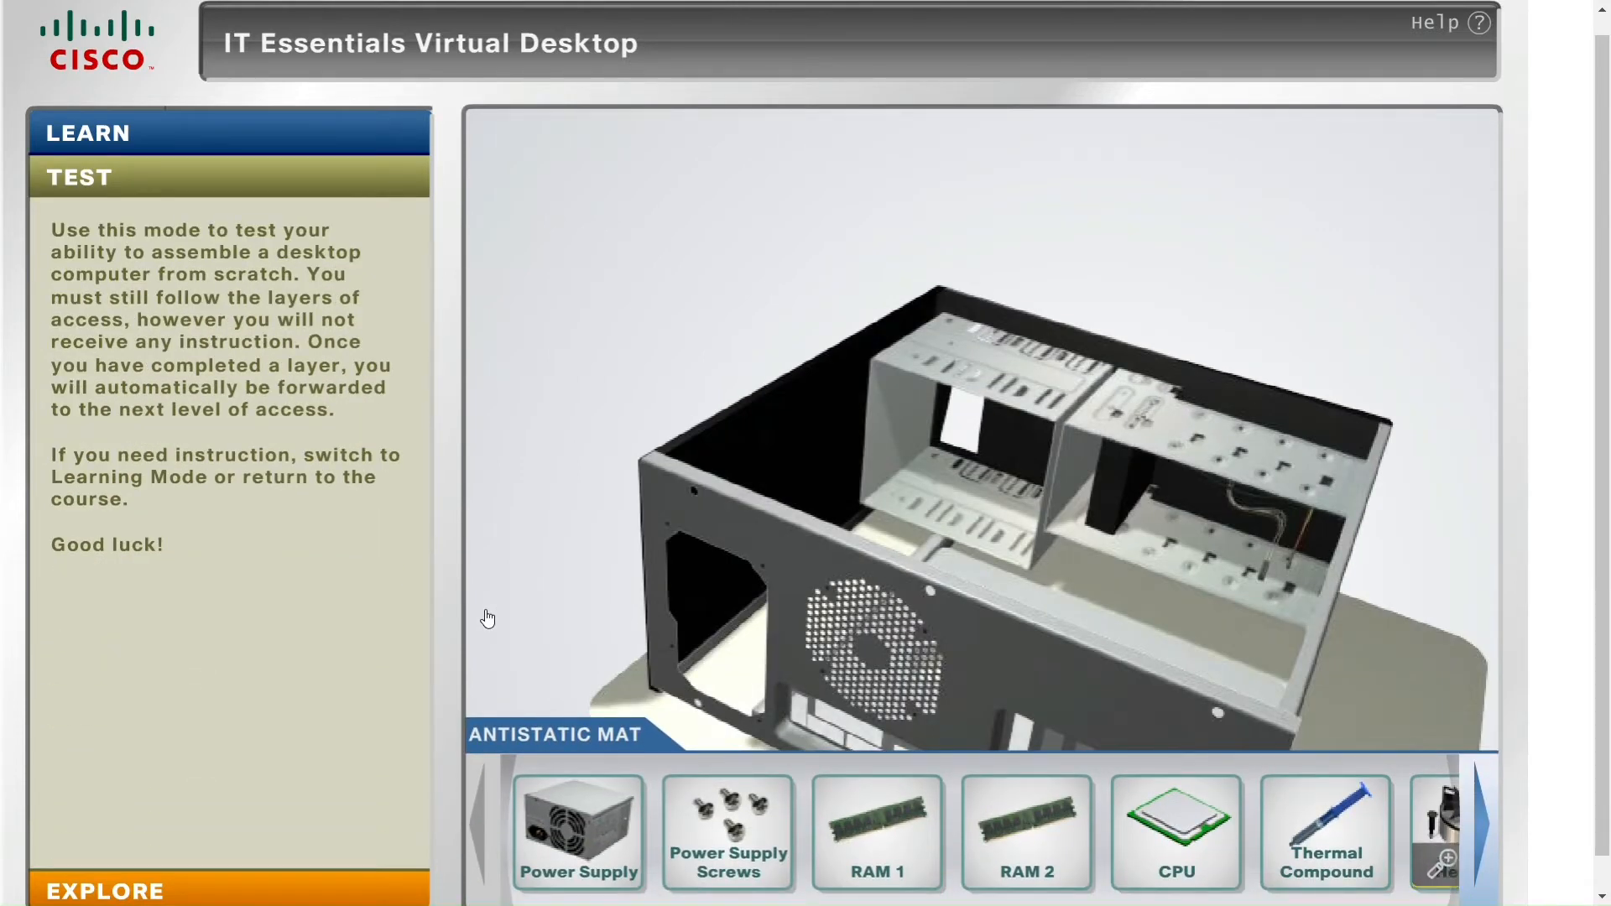
{"action": "left_click", "coordinate": [323, 892]}
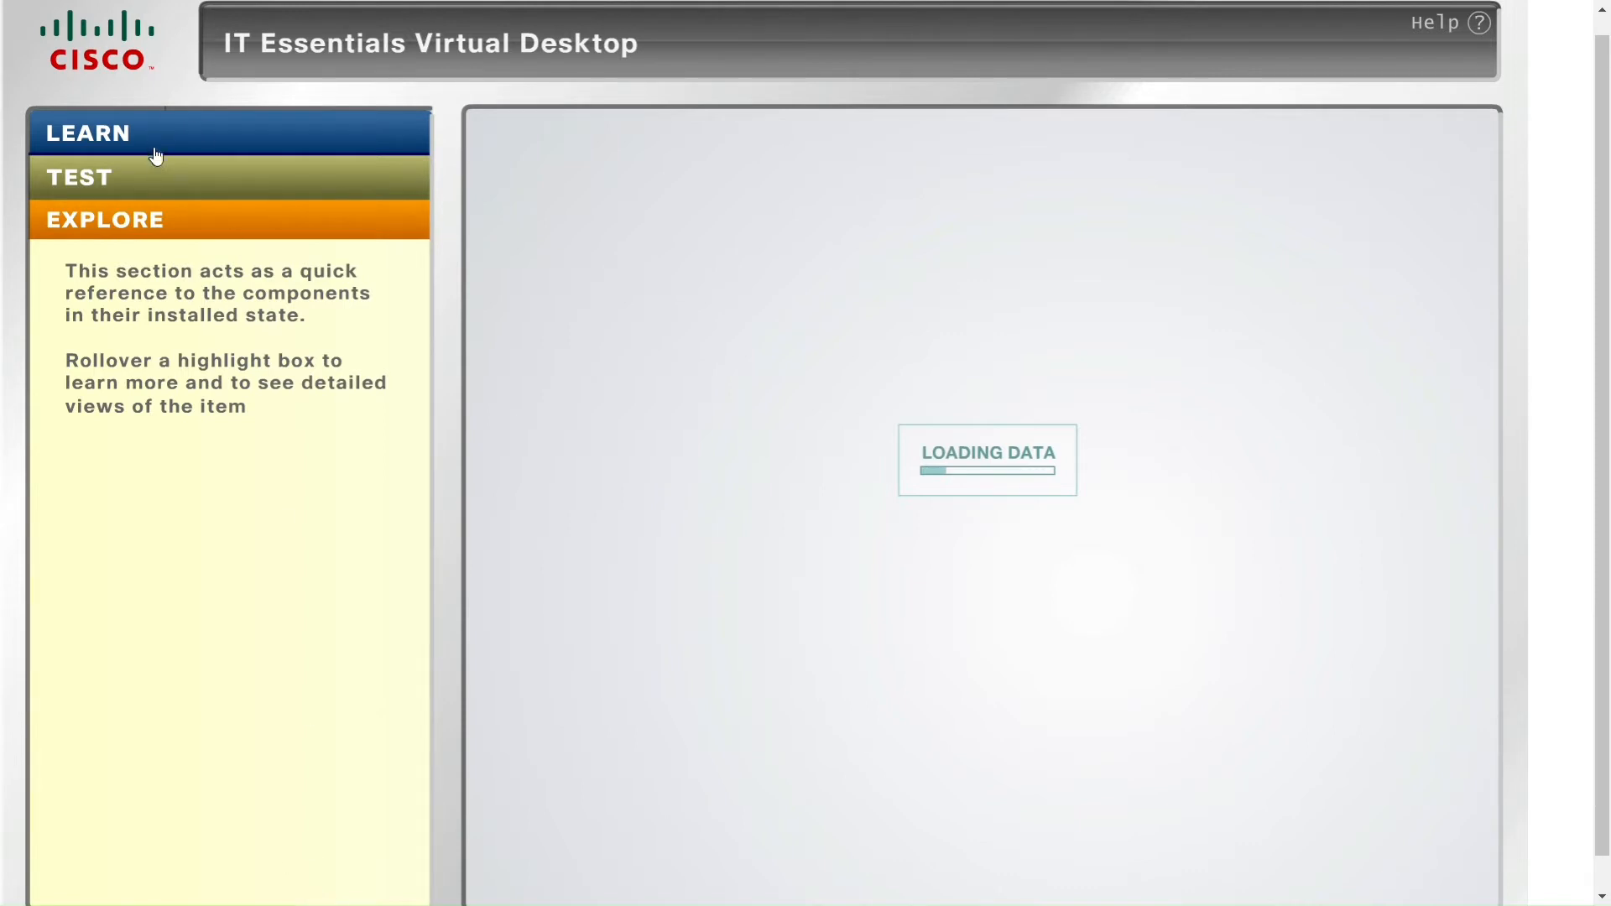
{"action": "left_click", "coordinate": [162, 189]}
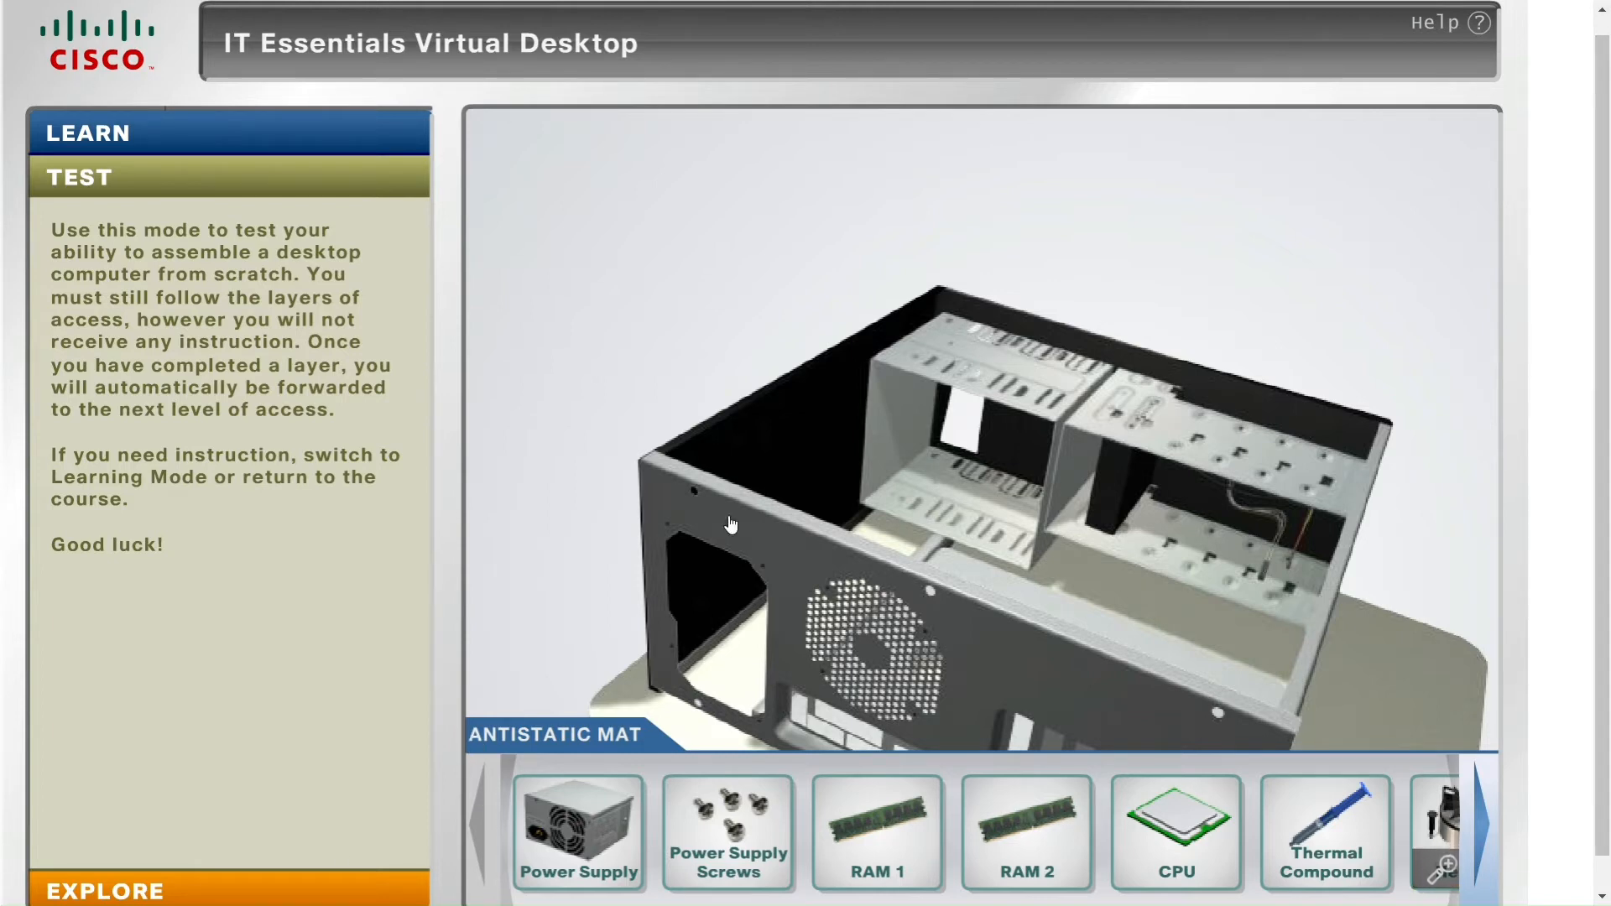
Bring the power supply from the antistatic mat over the case, then open and close its Learn More details
{"action": "left_click", "coordinate": [579, 826]}
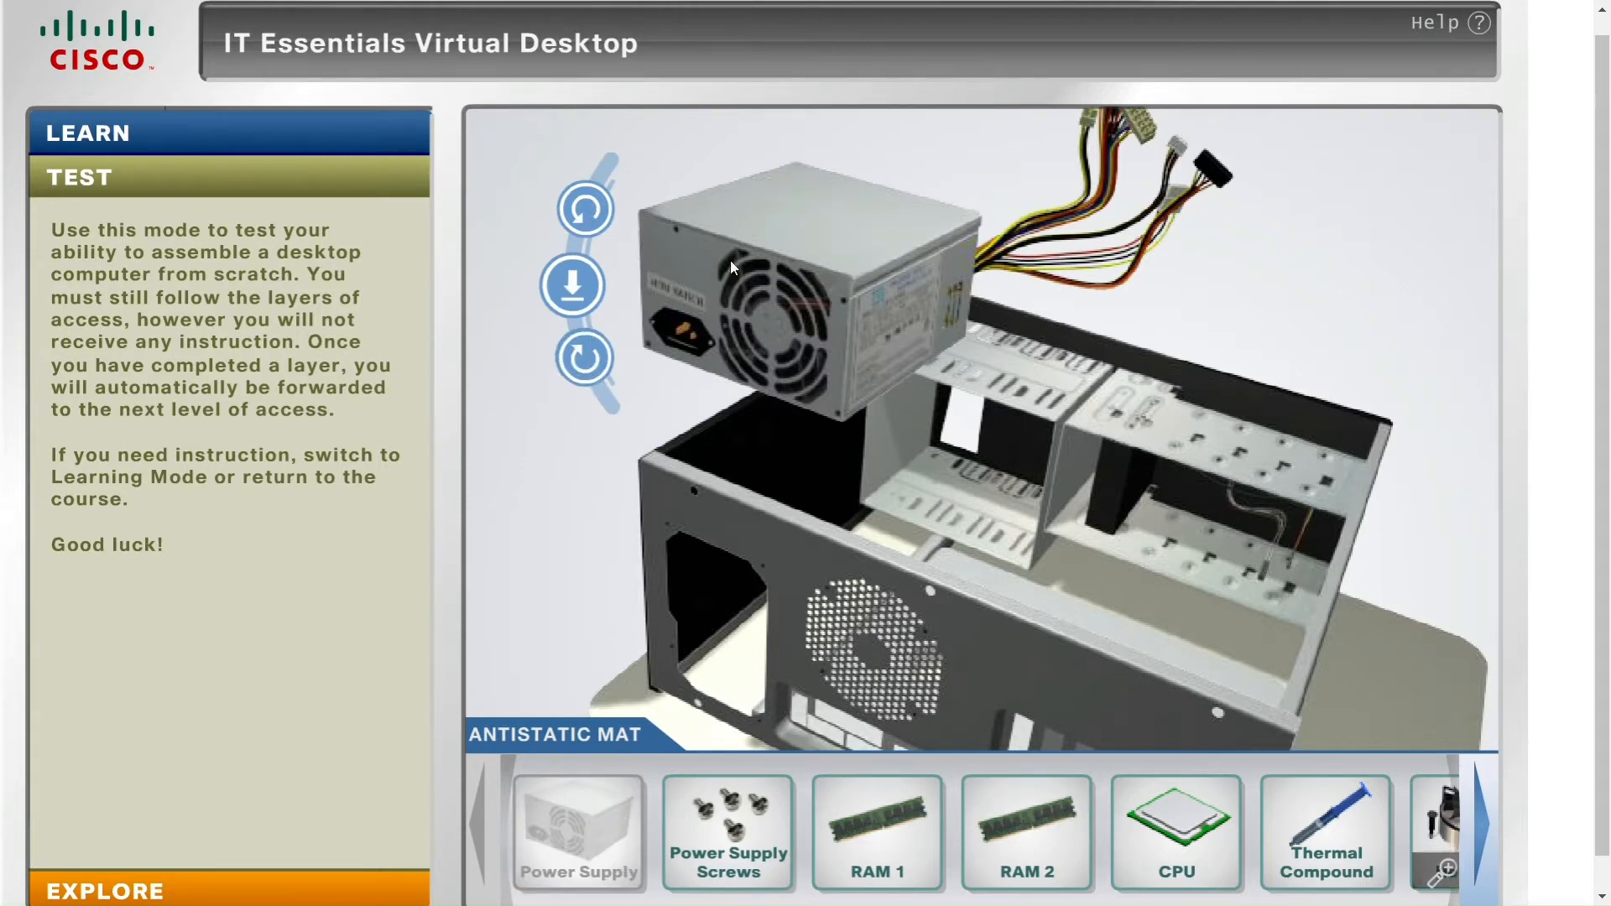
{"action": "left_click", "coordinate": [588, 866]}
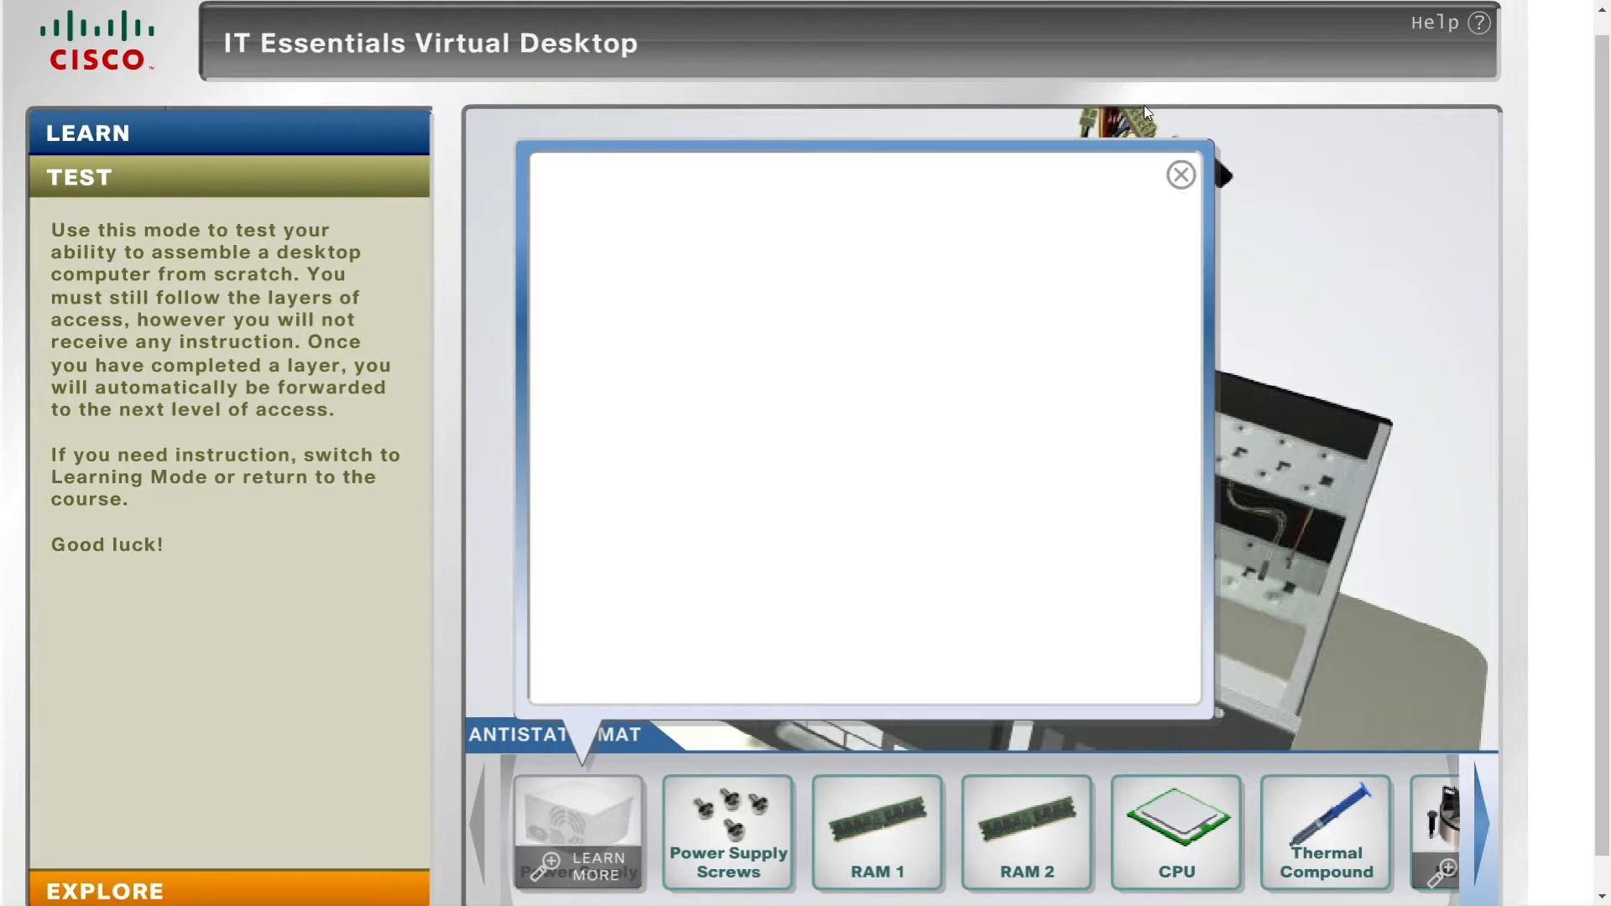
{"action": "left_click", "coordinate": [1179, 186]}
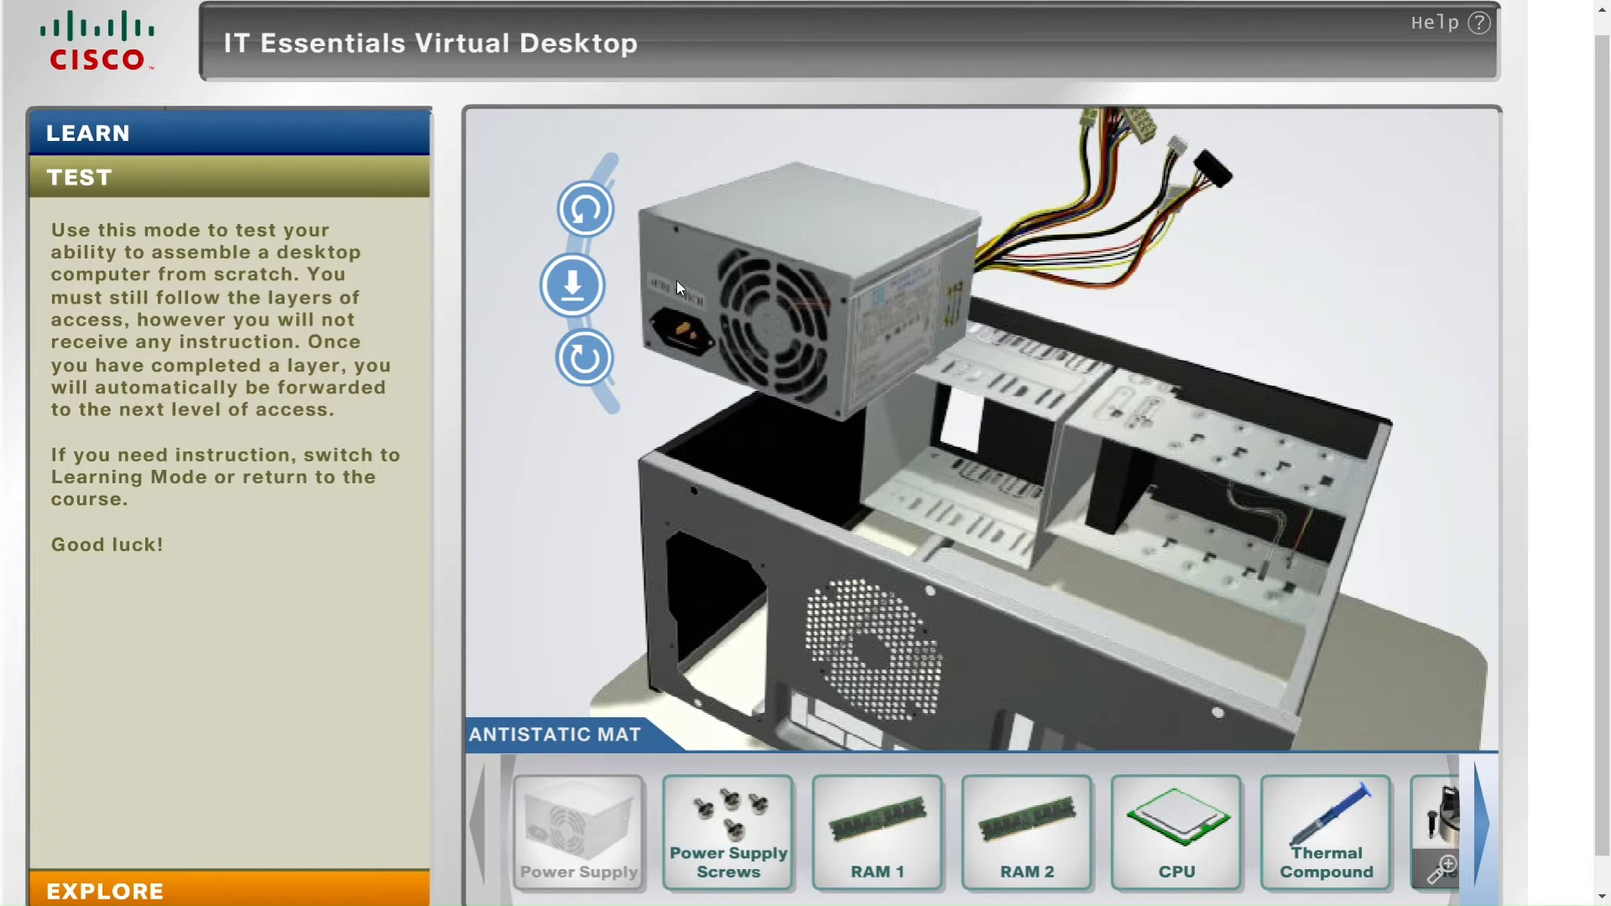
Try rotating the power supply above the case in both directions
{"action": "left_click", "coordinate": [585, 208]}
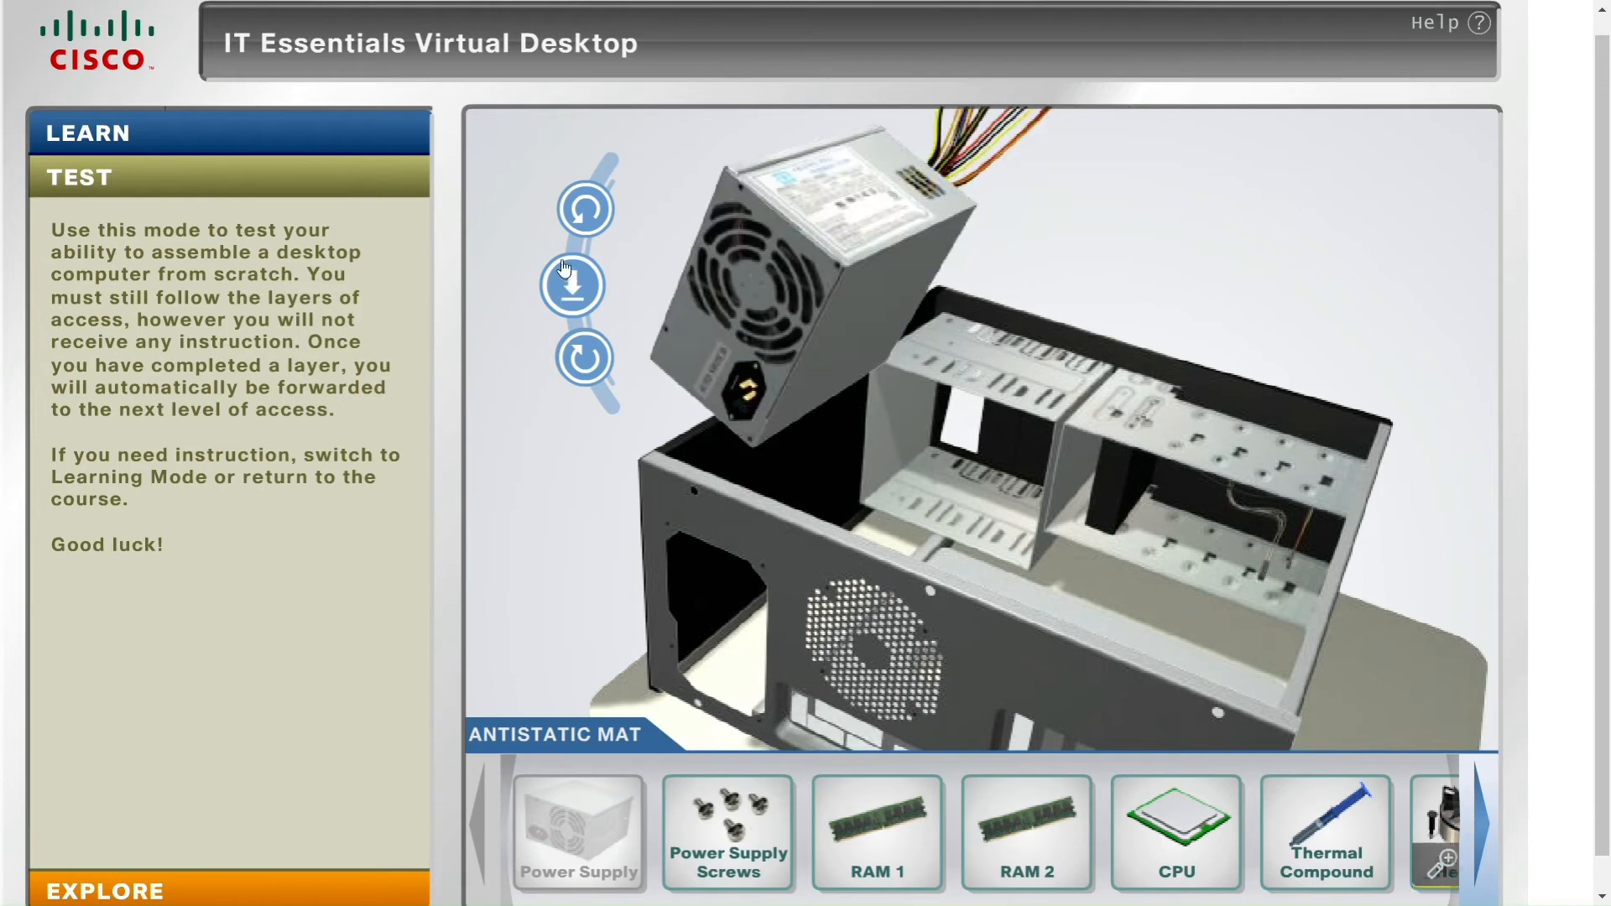
{"action": "left_click", "coordinate": [596, 354]}
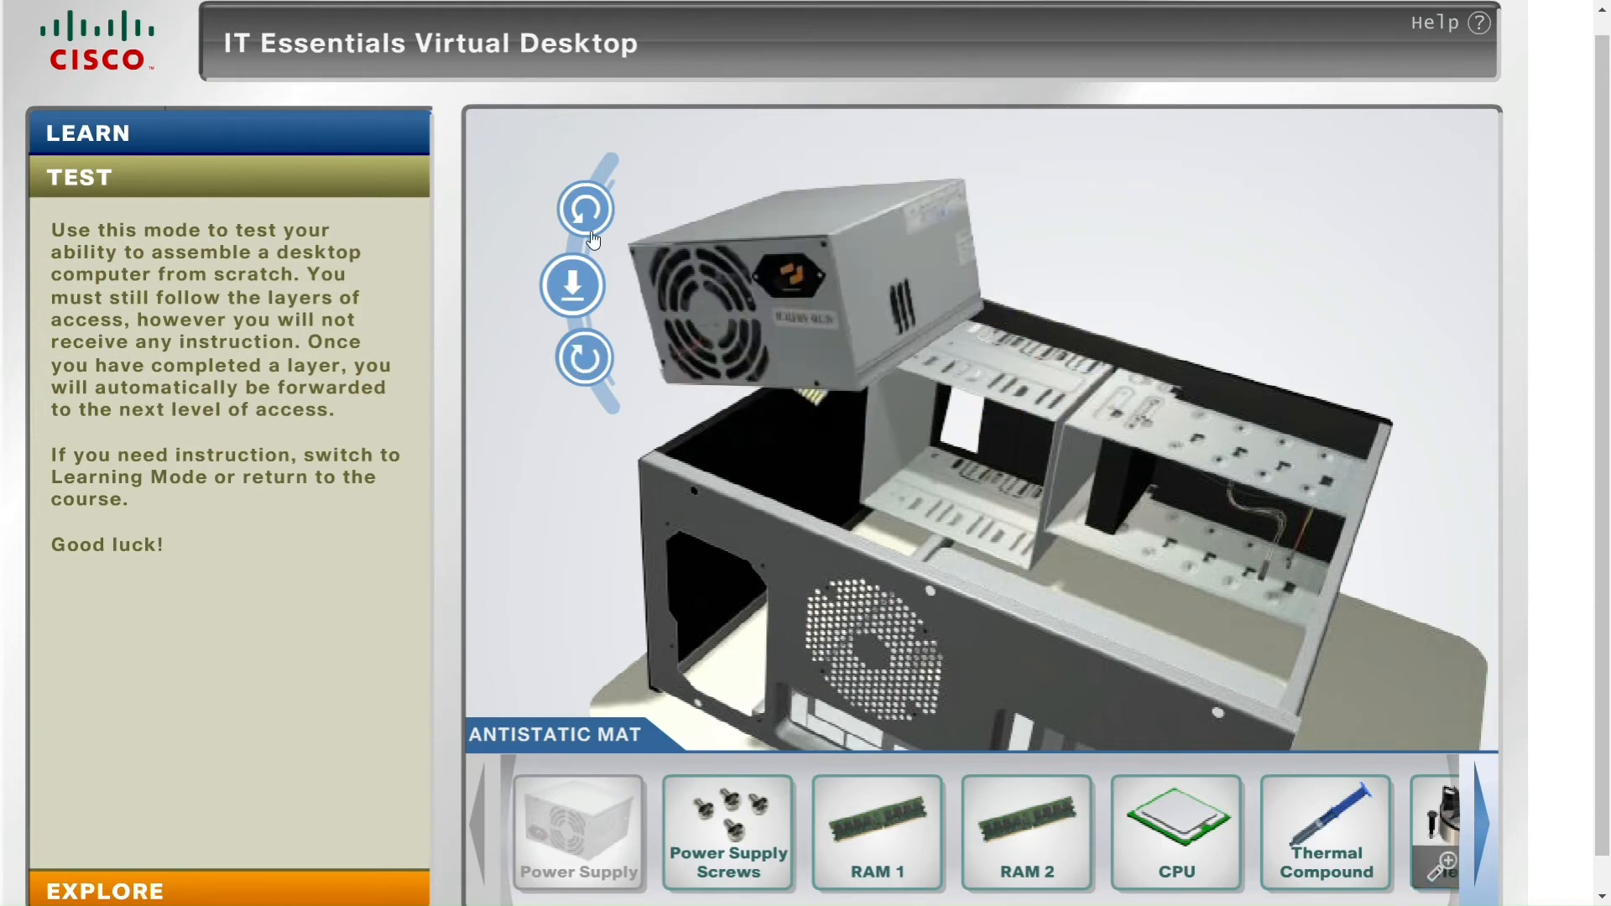
{"action": "left_click", "coordinate": [585, 356]}
{"action": "left_click", "coordinate": [585, 217]}
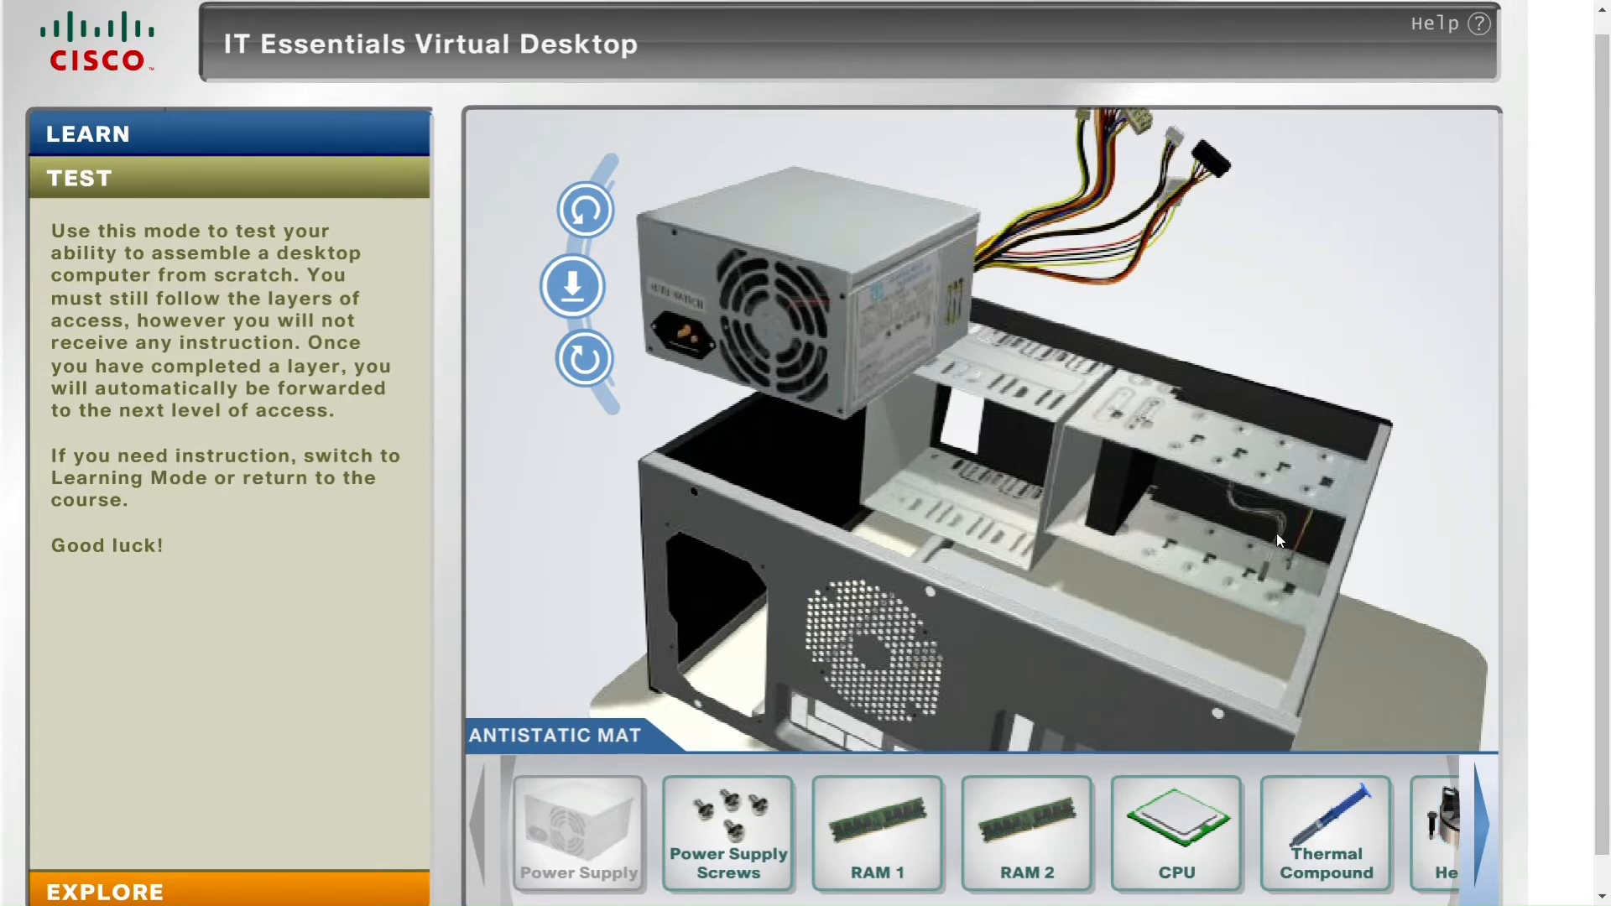
Rotate the power supply to match the case opening, install it in the case and fasten it with the power supply screws
{"action": "left_click", "coordinate": [603, 222]}
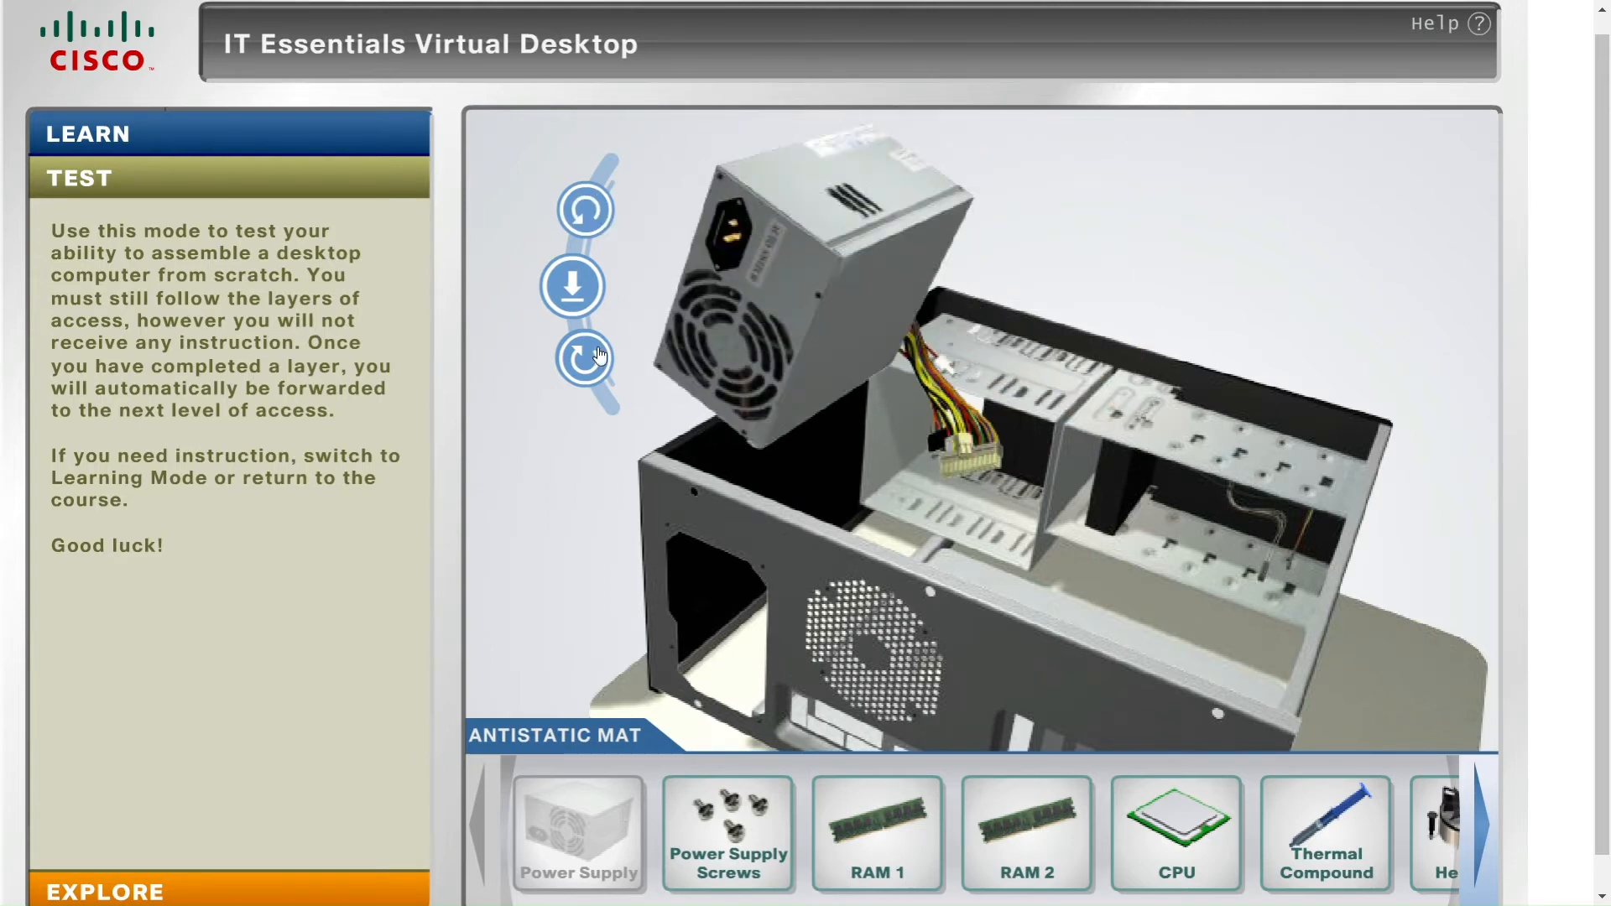
{"action": "left_click", "coordinate": [586, 230]}
{"action": "left_click", "coordinate": [589, 356]}
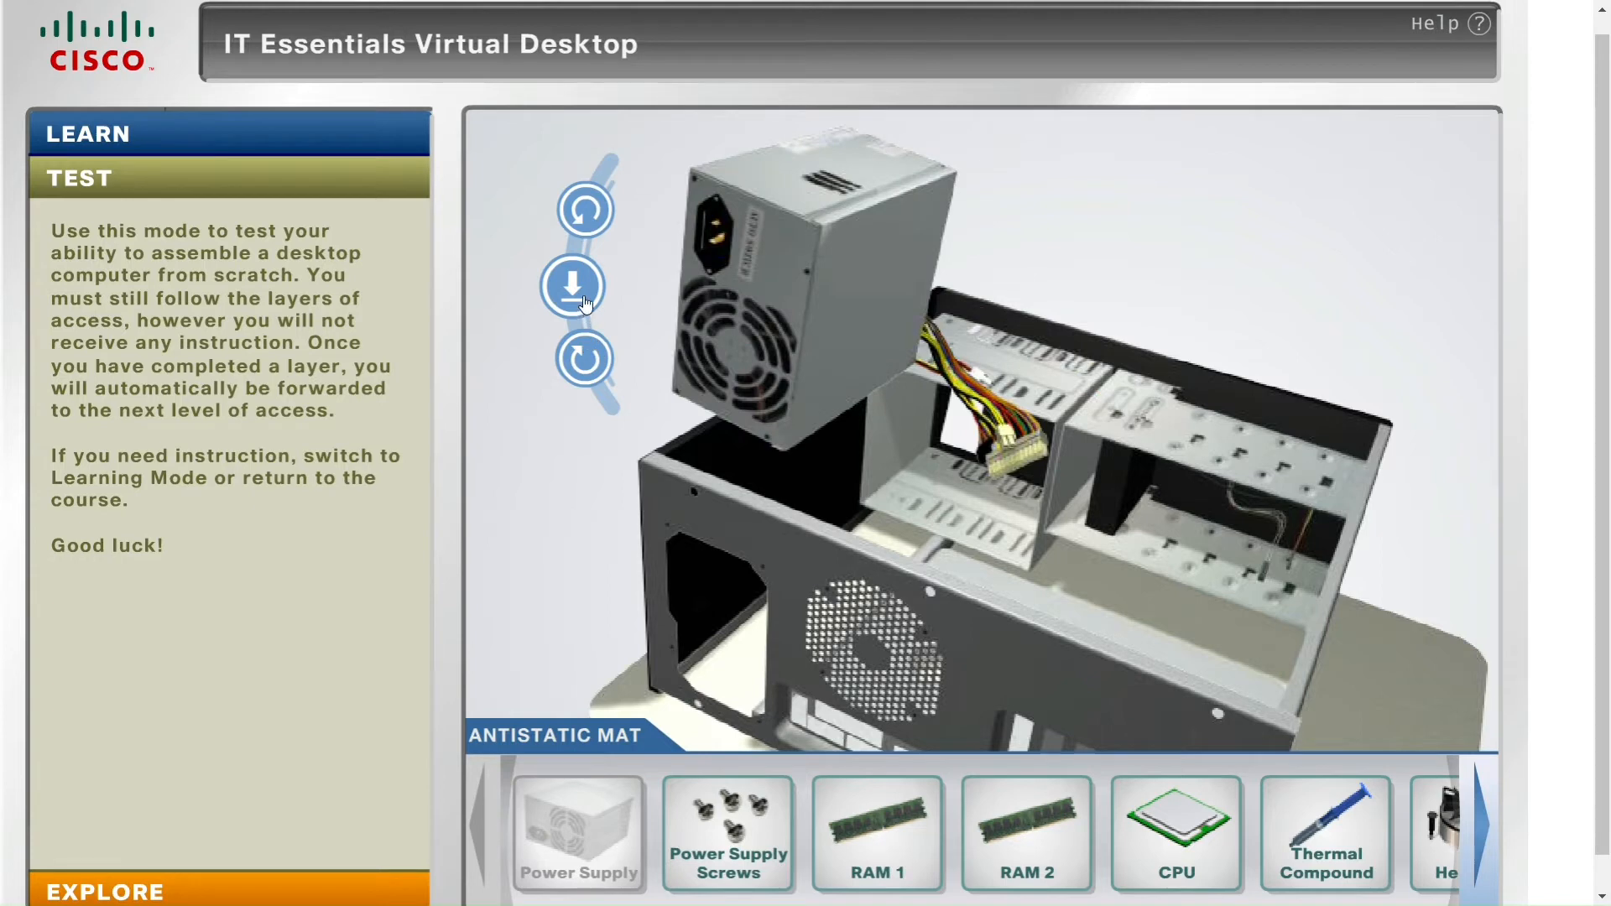
{"action": "left_click", "coordinate": [584, 356]}
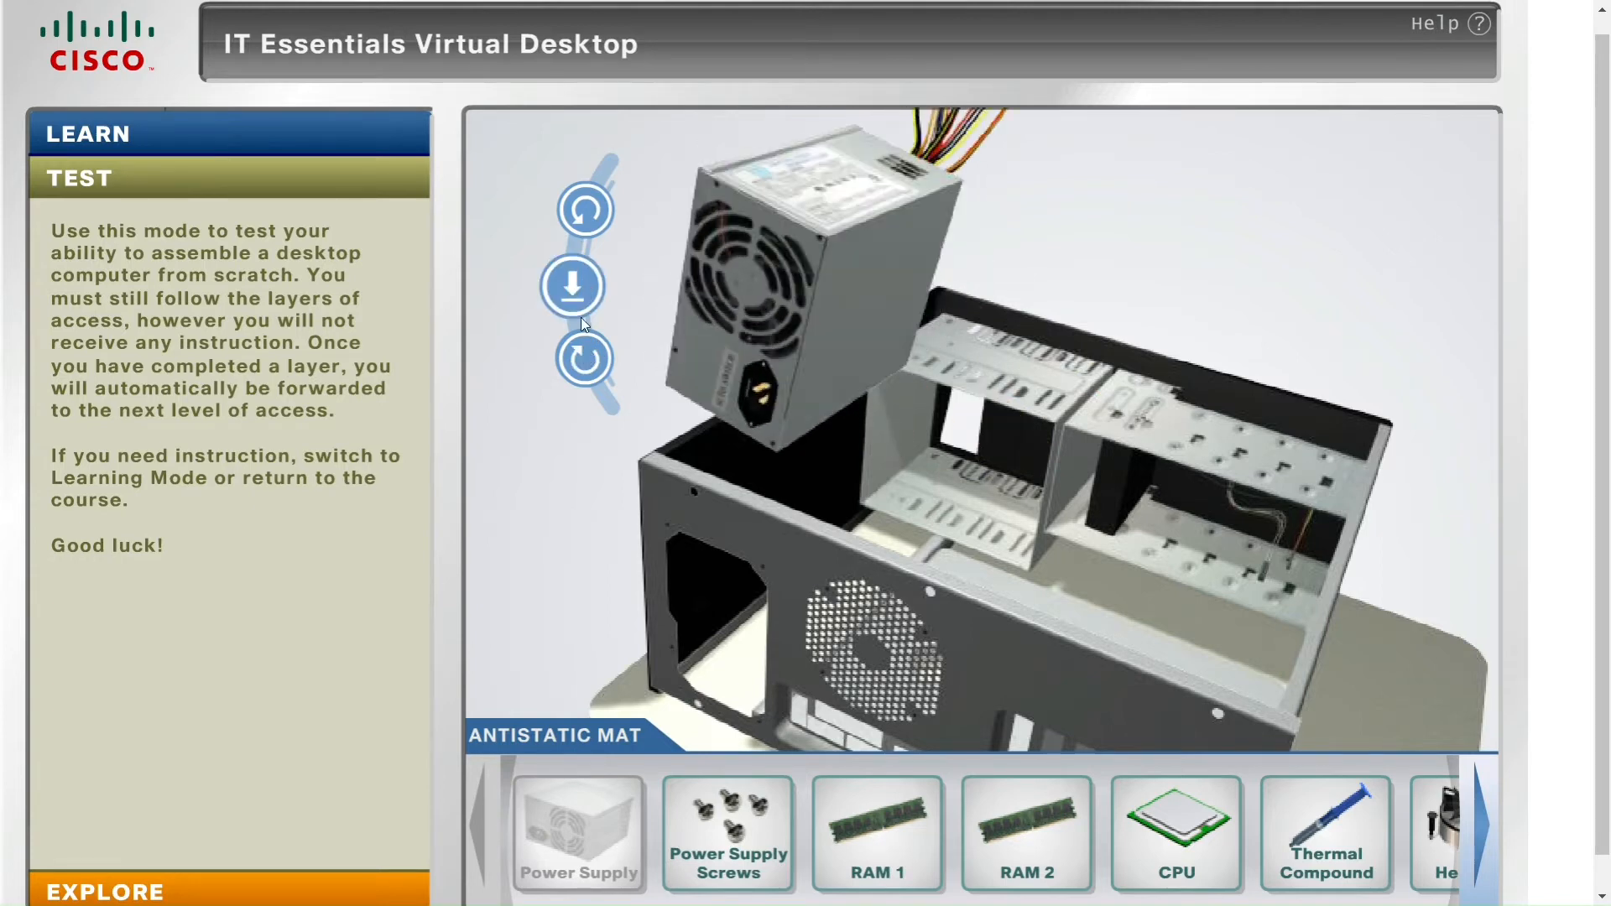
{"action": "left_click", "coordinate": [588, 219]}
{"action": "left_click", "coordinate": [584, 351]}
{"action": "left_click", "coordinate": [572, 291]}
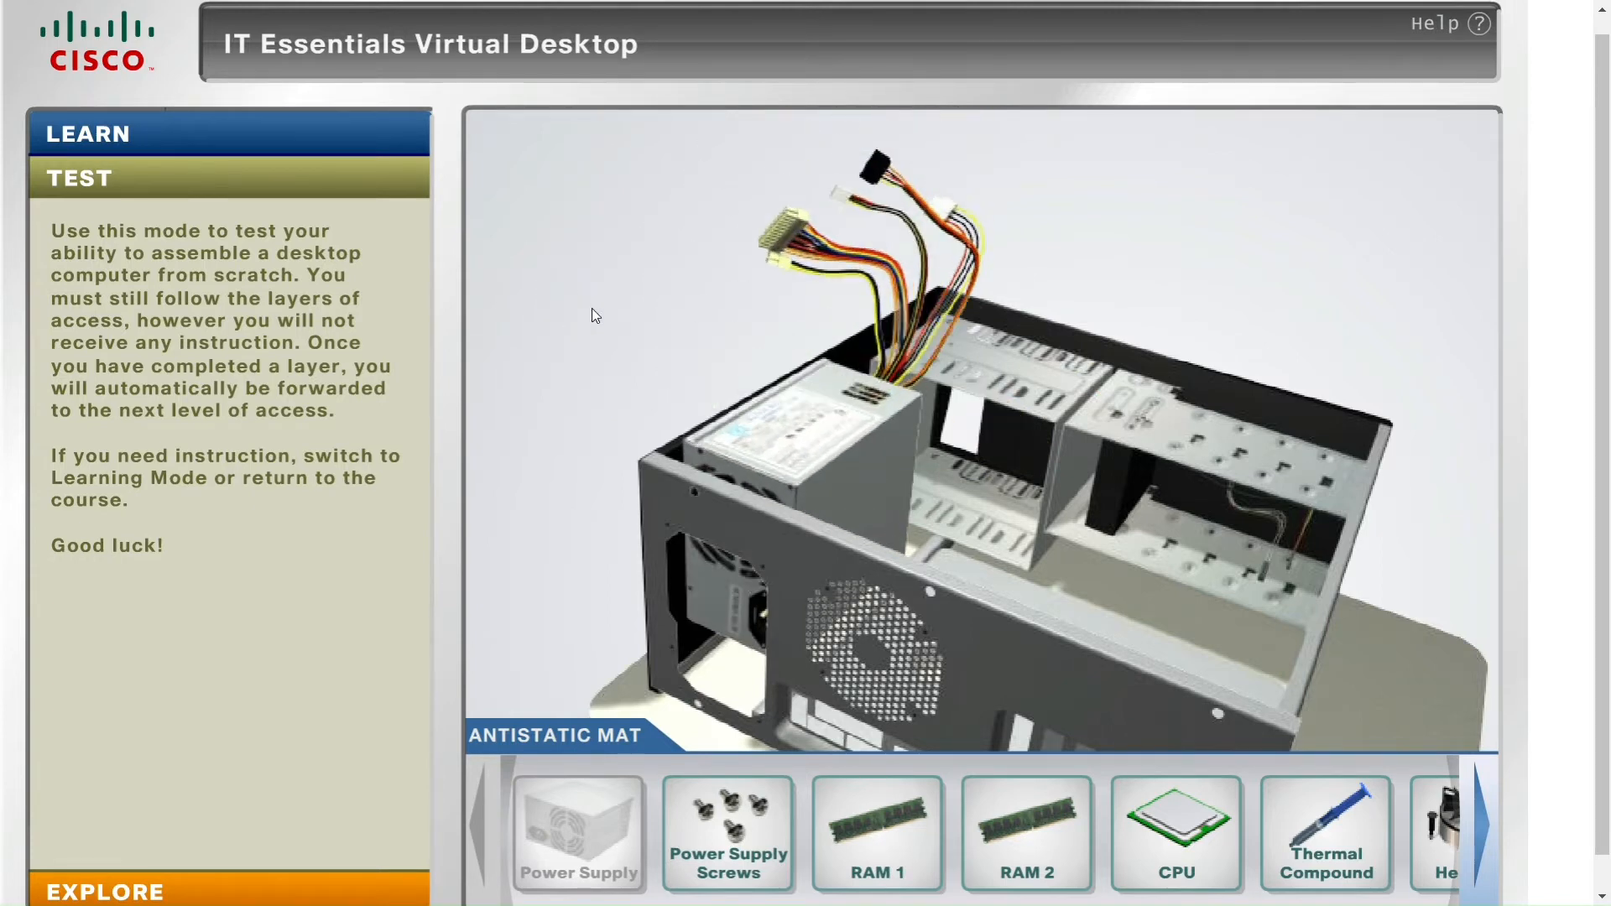
{"action": "left_click", "coordinate": [703, 816]}
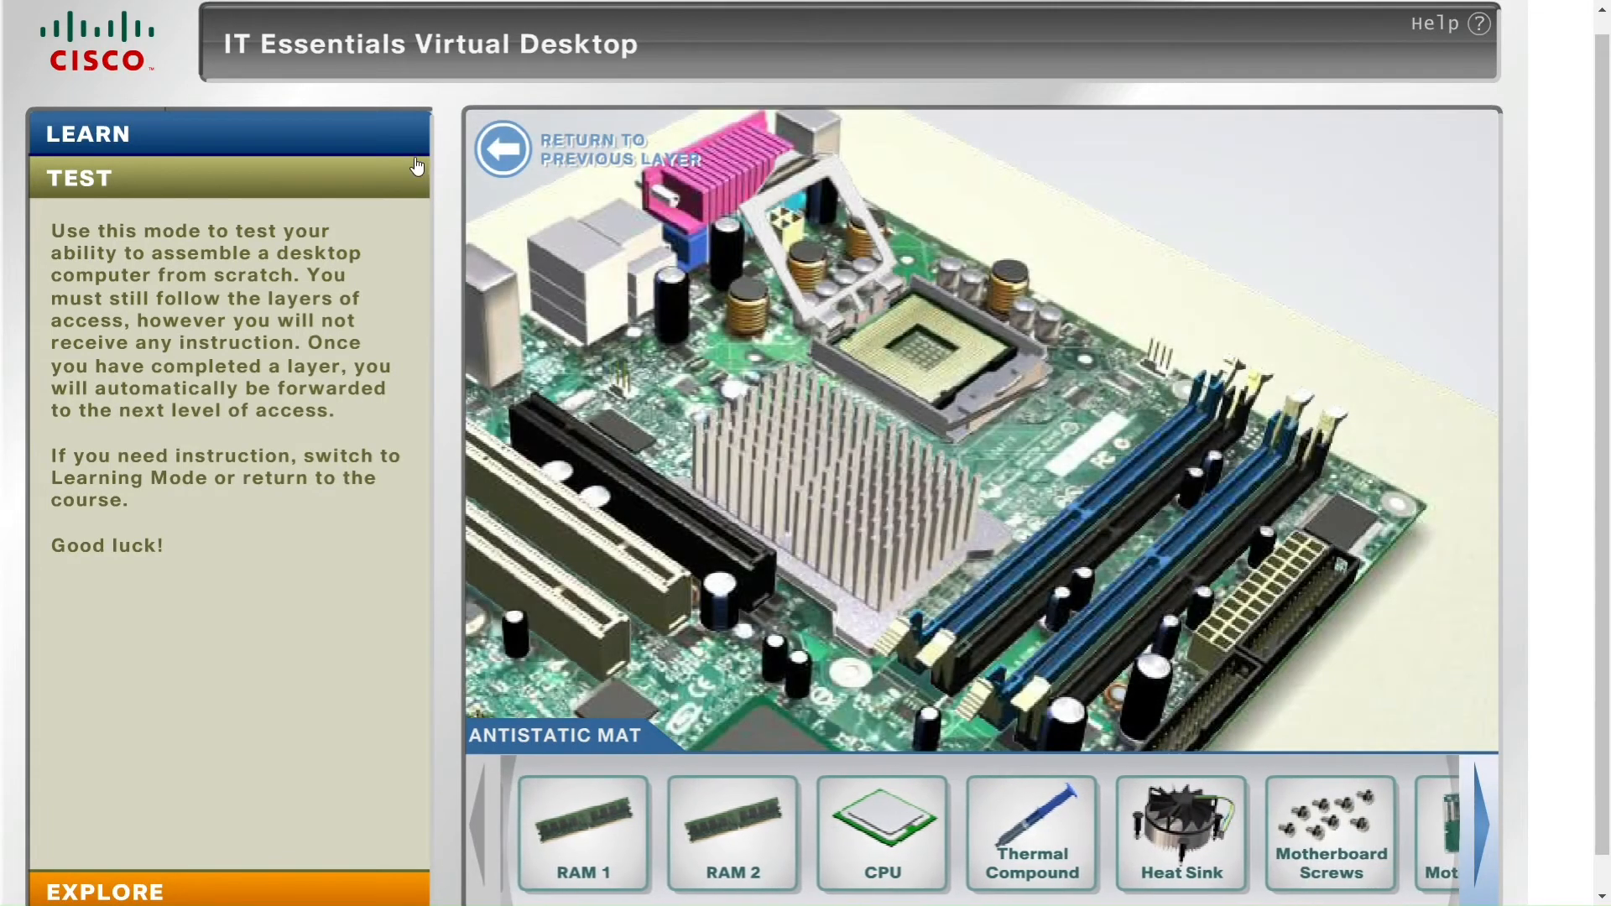
Rotate RAM 1 to match the notch of the blue memory slot nearest the CPU, insert it and close the retaining clips
{"action": "scroll", "coordinate": [1494, 154], "scroll_direction": "down", "scroll_amount": 1}
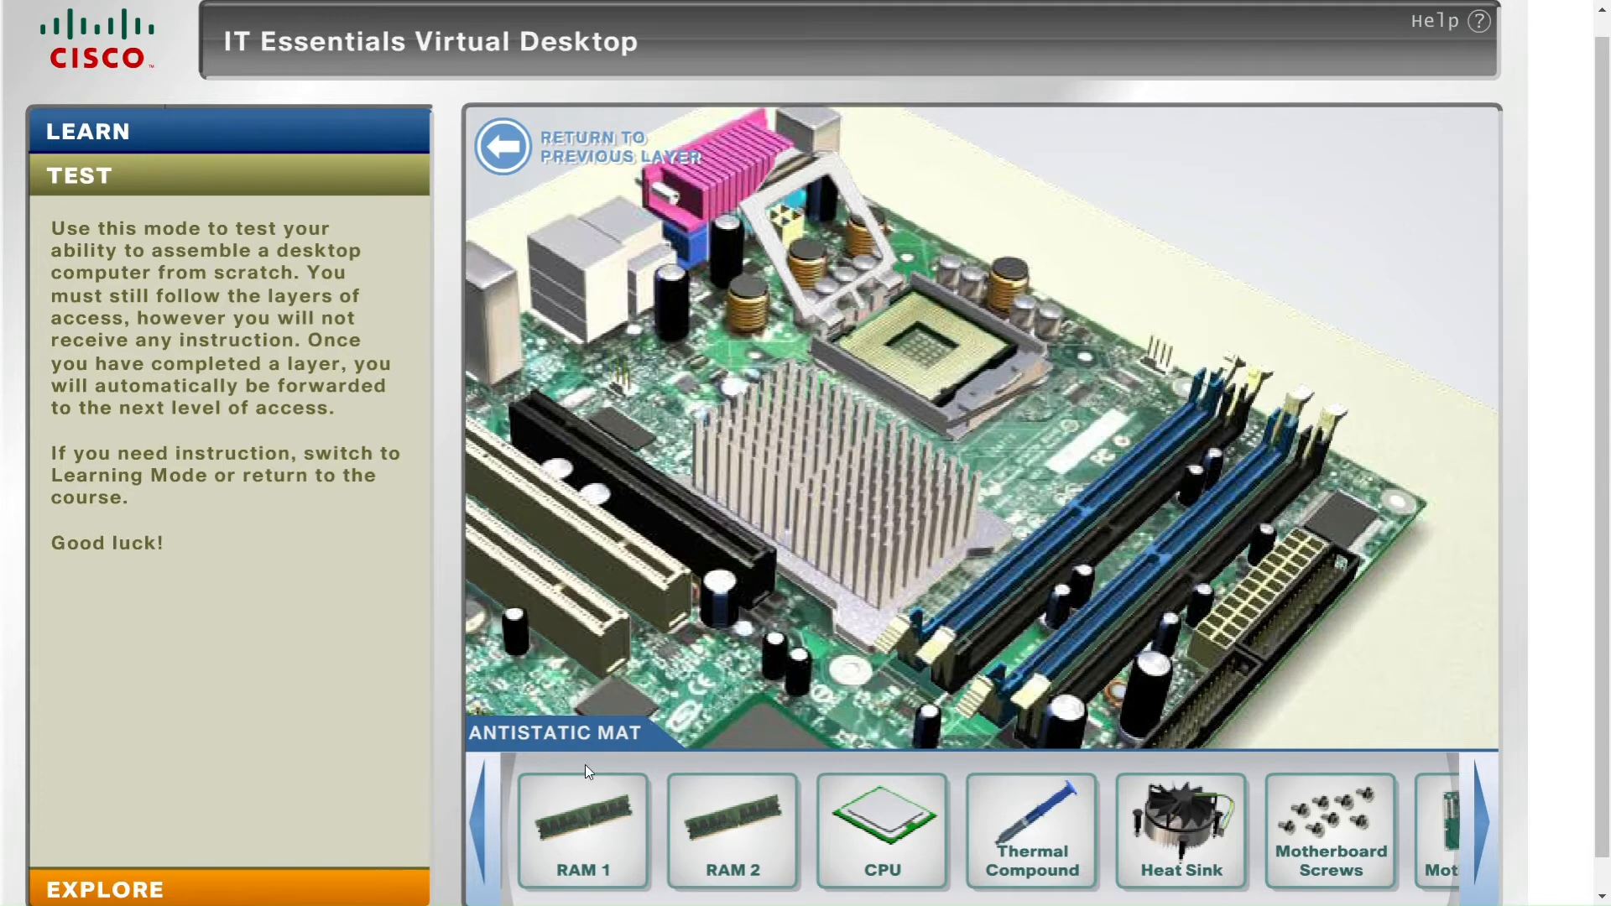
{"action": "mouse_move", "coordinate": [574, 792]}
{"action": "mouse_move", "coordinate": [618, 804]}
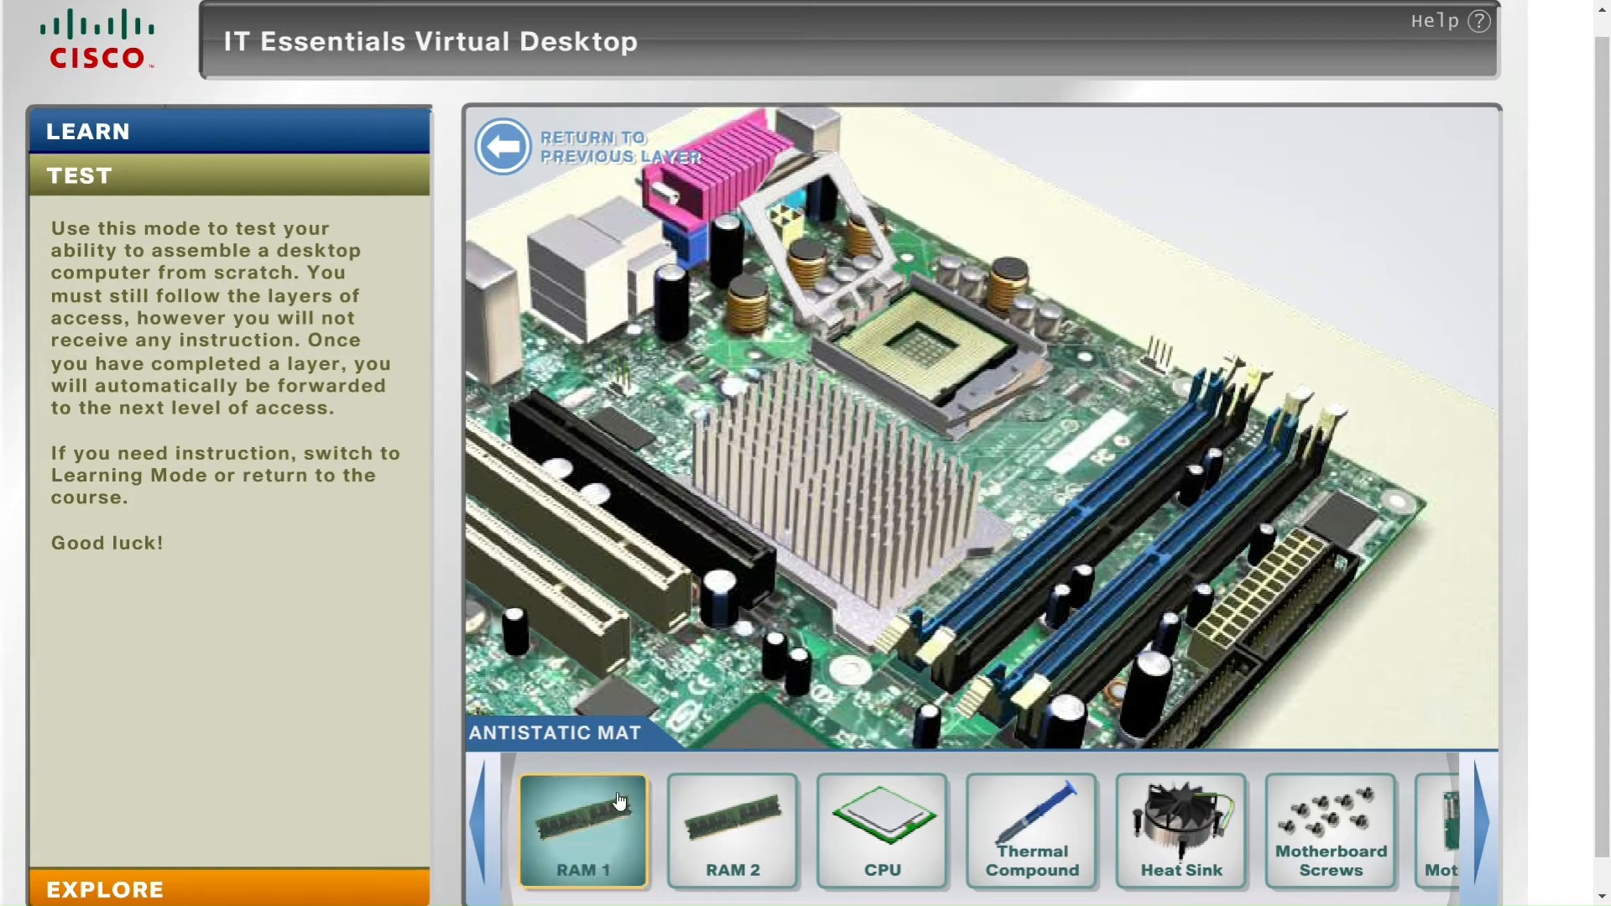
{"action": "left_click_drag", "start_coordinate": [618, 804], "coordinate": [965, 437]}
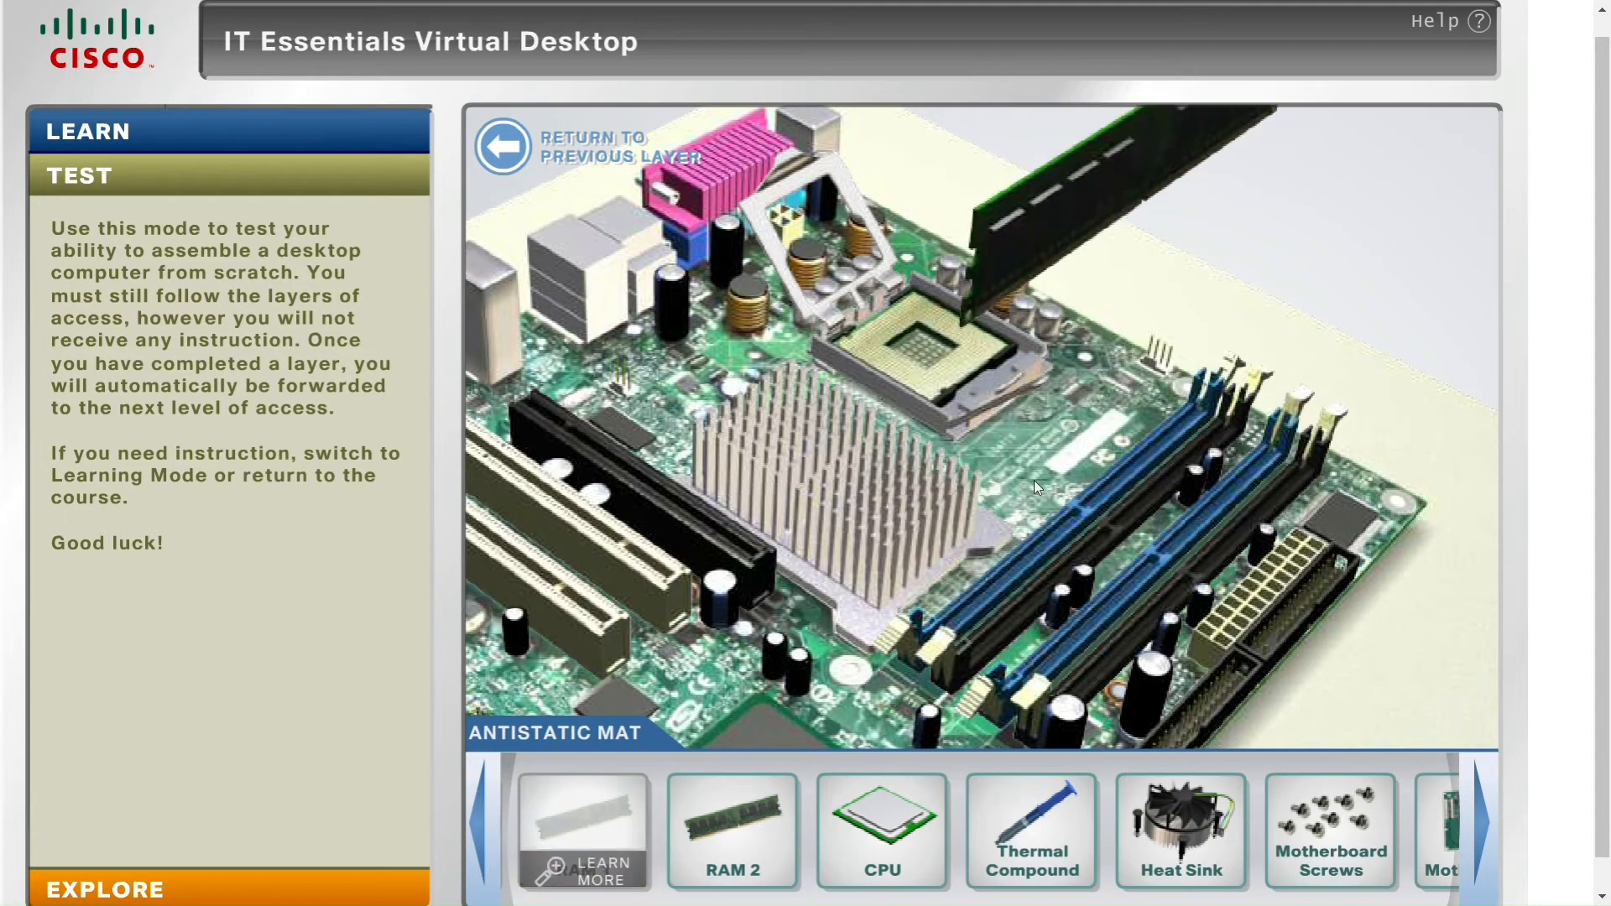
{"action": "left_click", "coordinate": [592, 359]}
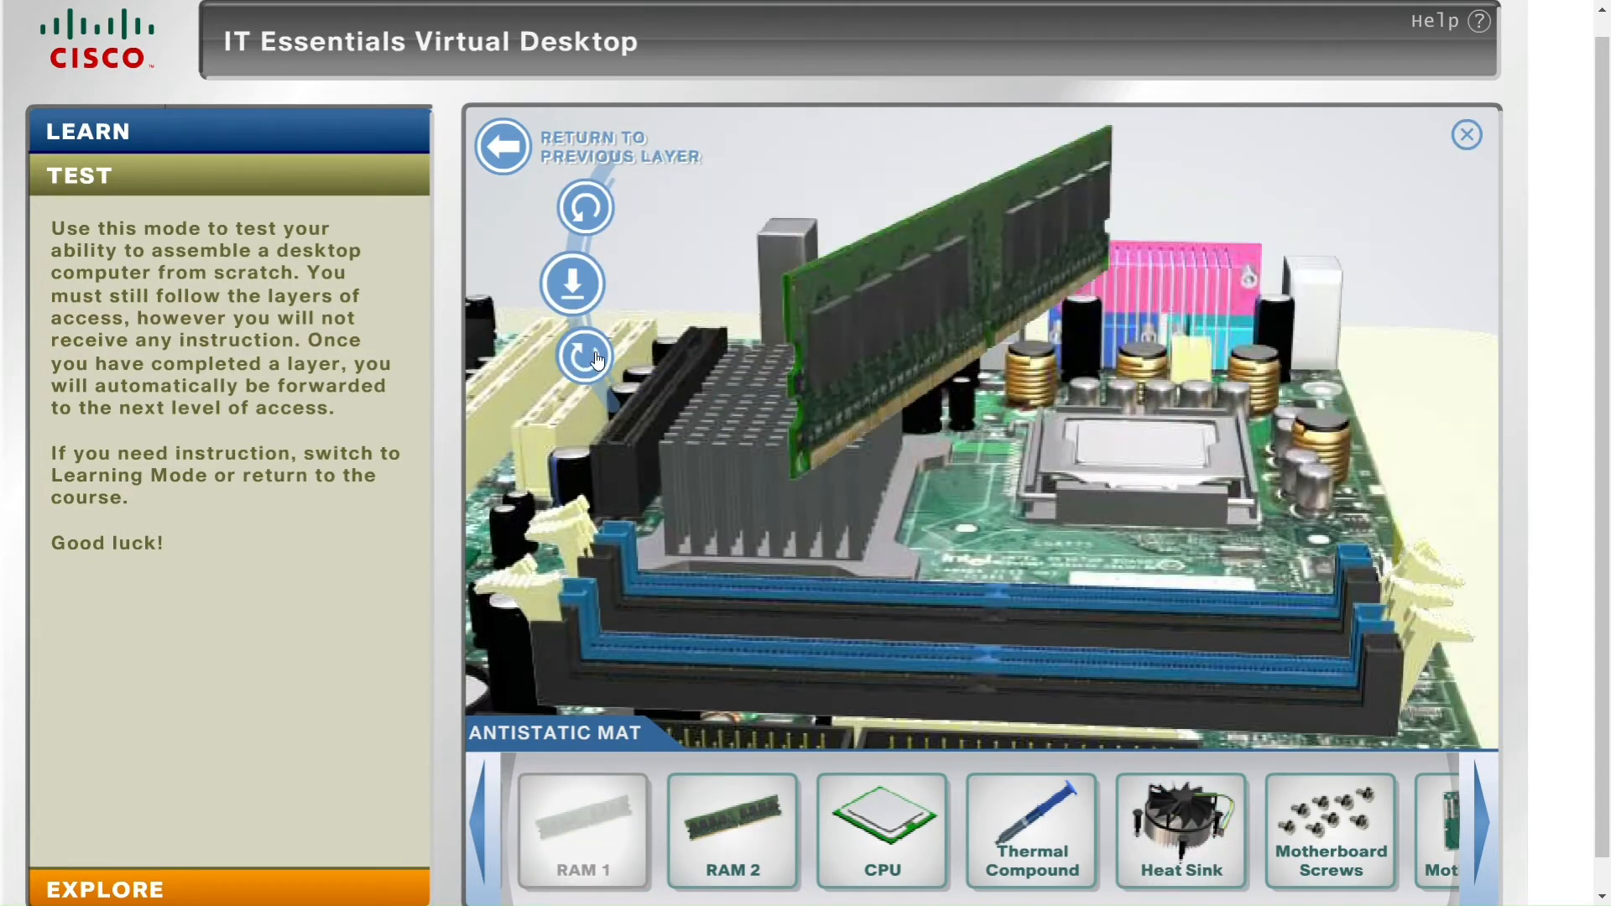
{"action": "left_click", "coordinate": [592, 359]}
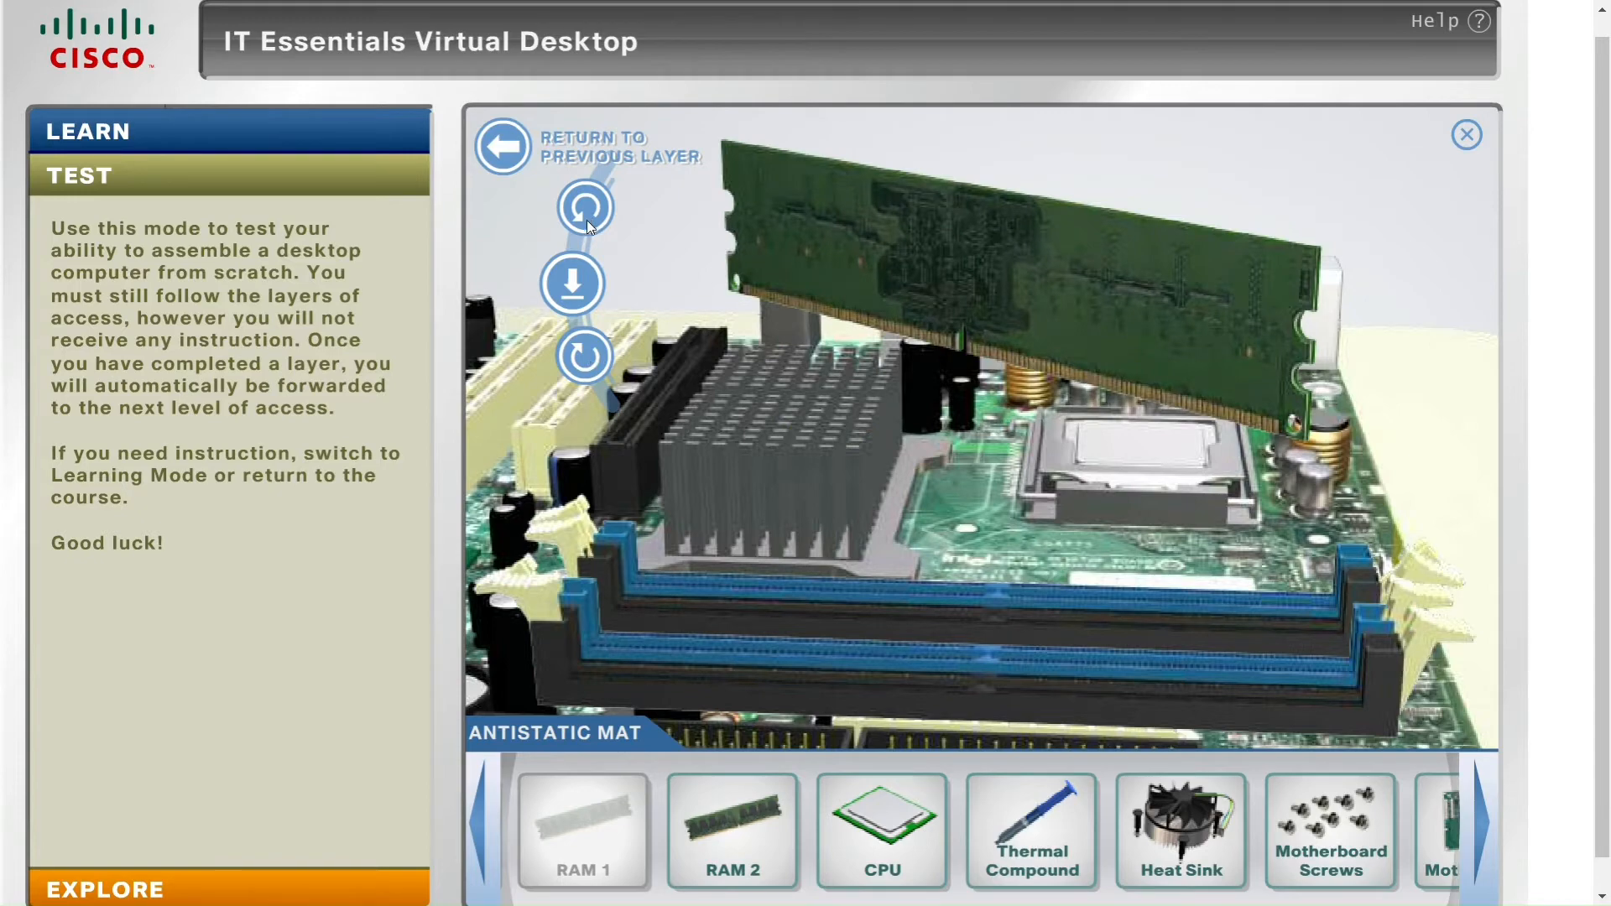
{"action": "left_click", "coordinate": [592, 360]}
{"action": "left_click", "coordinate": [593, 361]}
{"action": "left_click", "coordinate": [589, 215]}
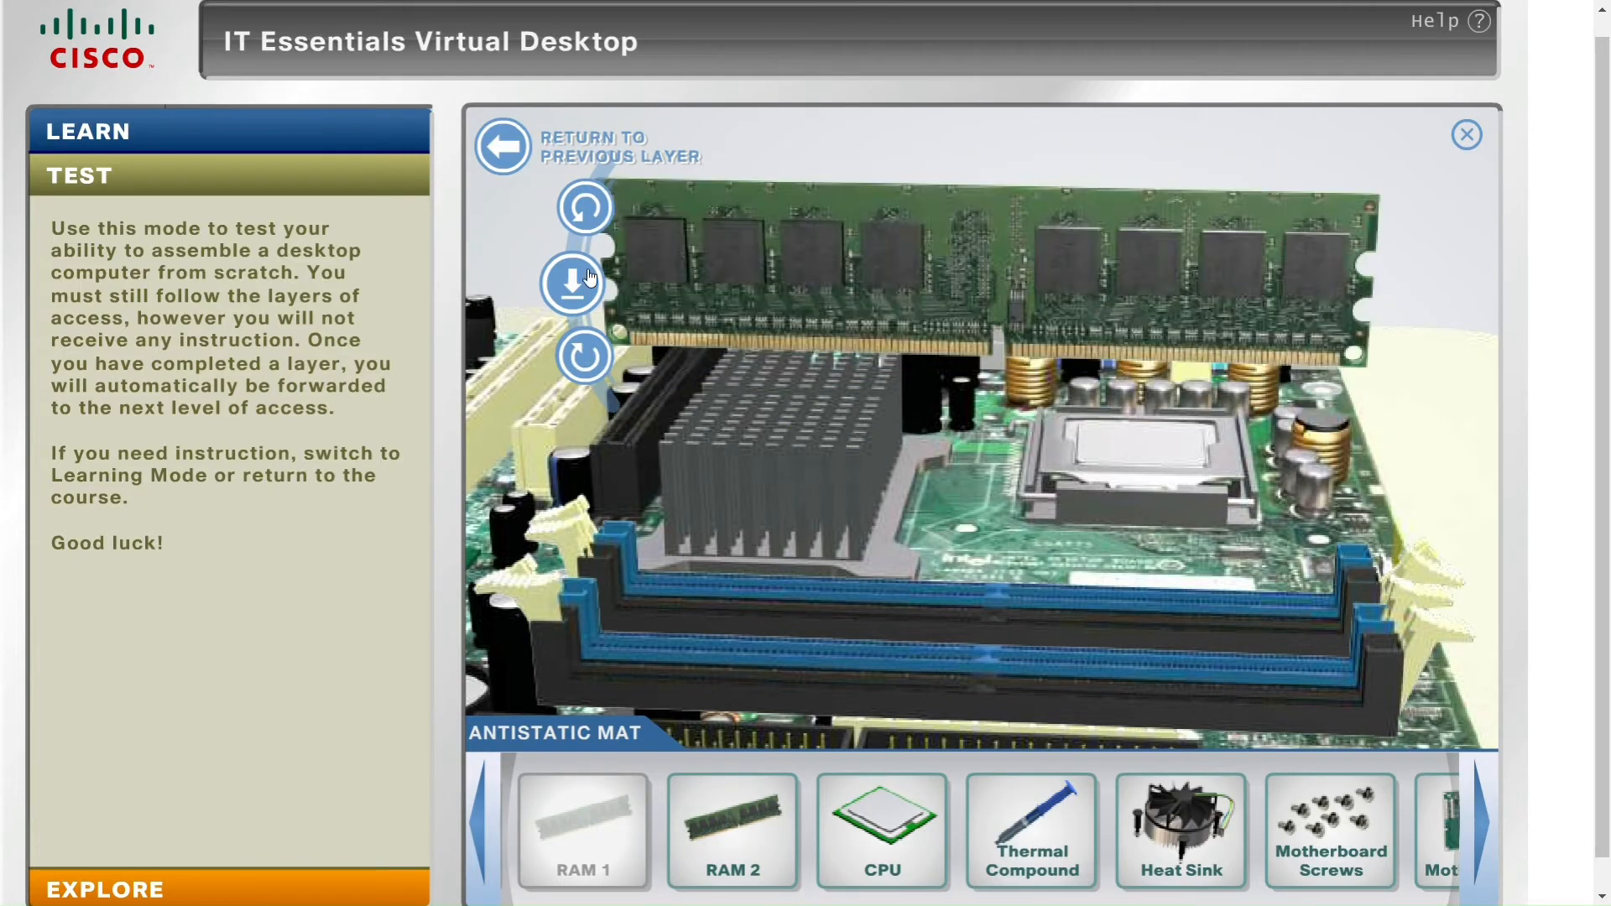
{"action": "left_click", "coordinate": [587, 271]}
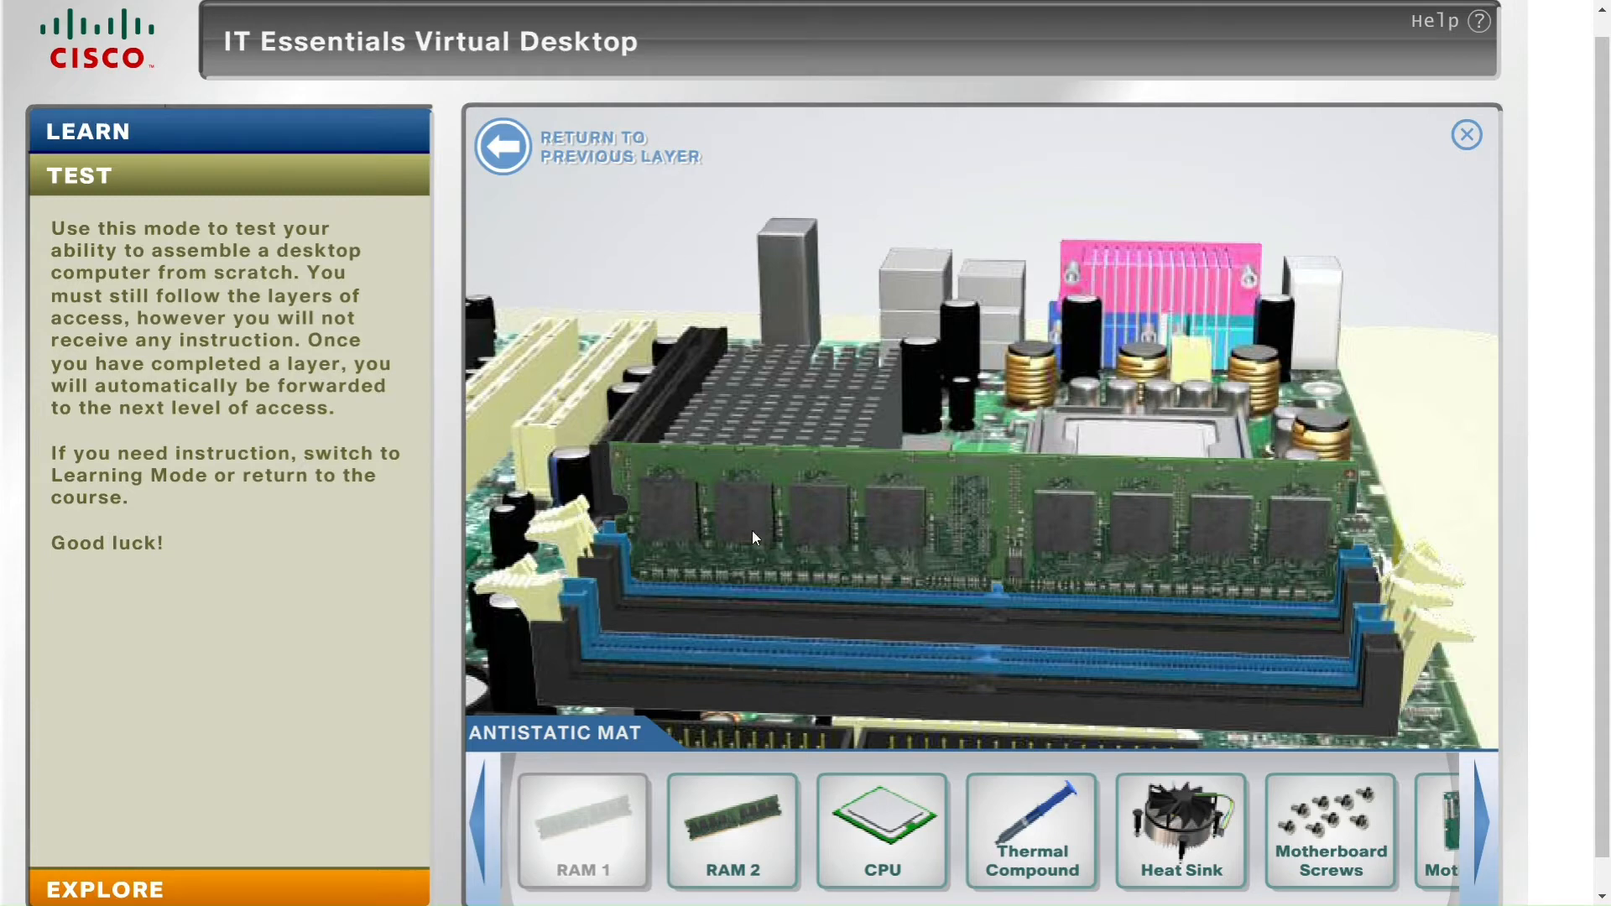
{"action": "left_click", "coordinate": [1420, 576]}
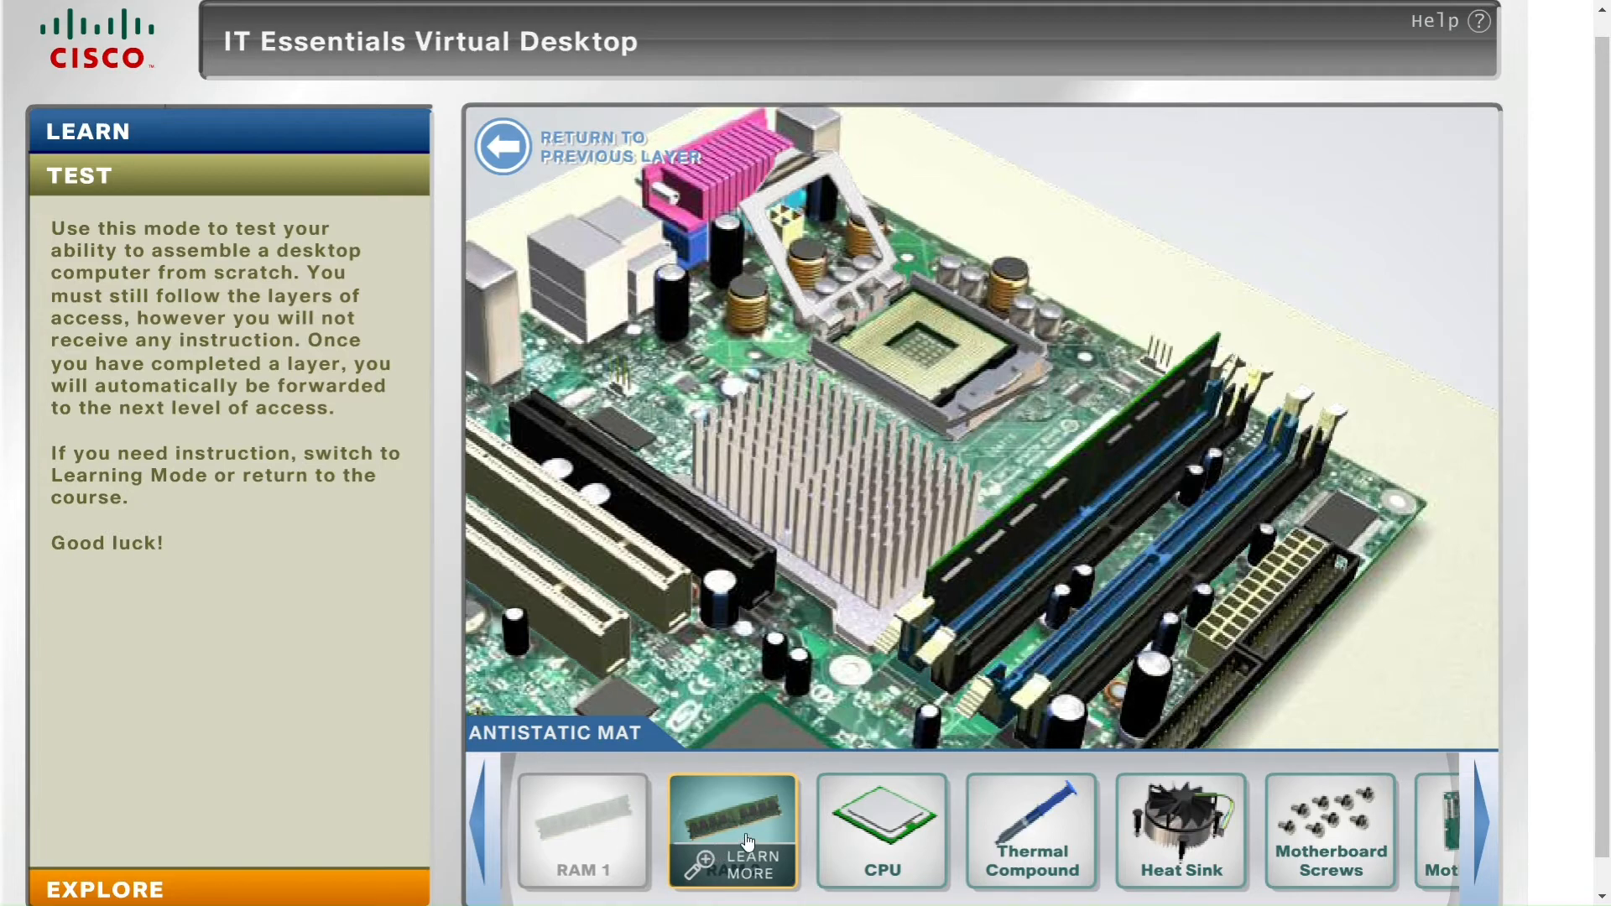
Align RAM 2 with the second blue memory slot, insert it and close its retaining clips
{"action": "left_click_drag", "start_coordinate": [739, 830], "coordinate": [1127, 479]}
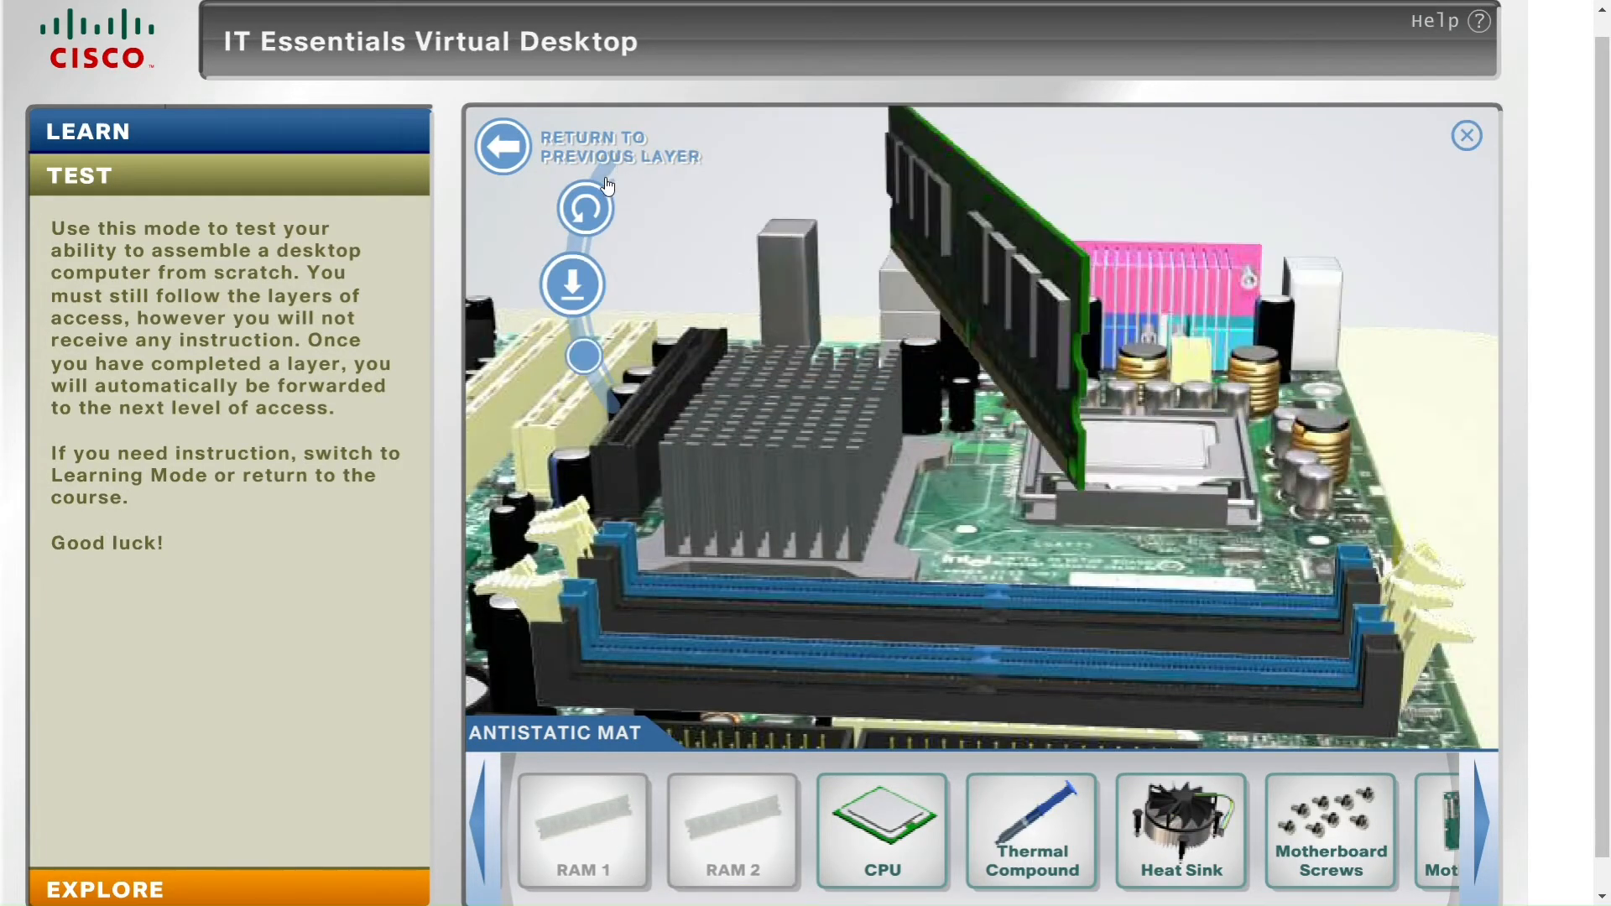
{"action": "left_click", "coordinate": [614, 350]}
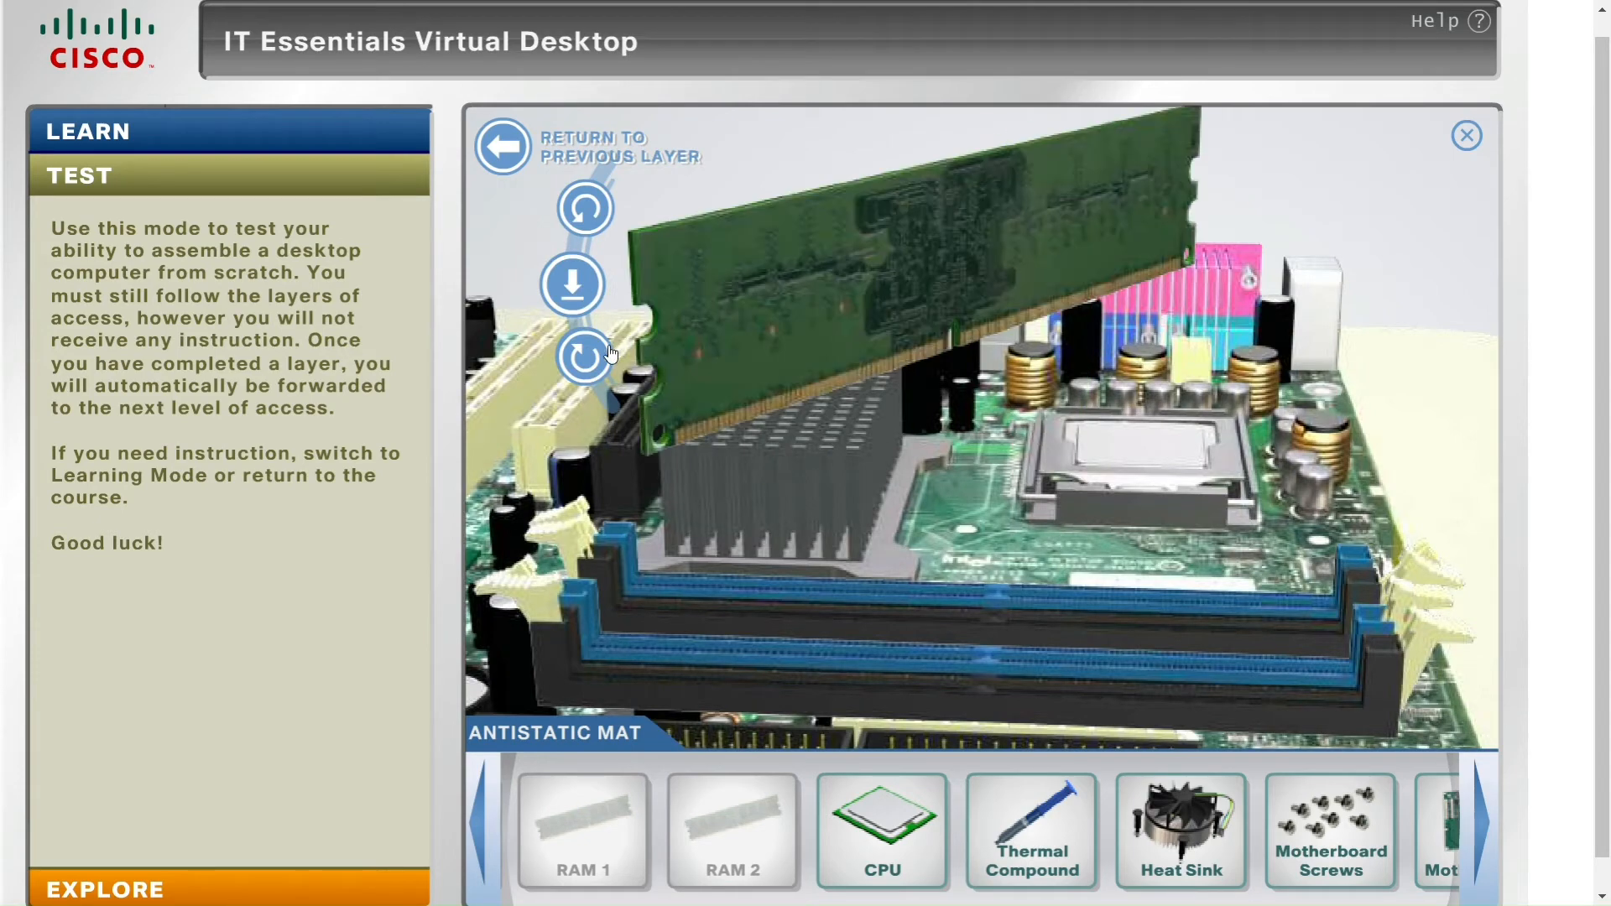
{"action": "left_click", "coordinate": [603, 214]}
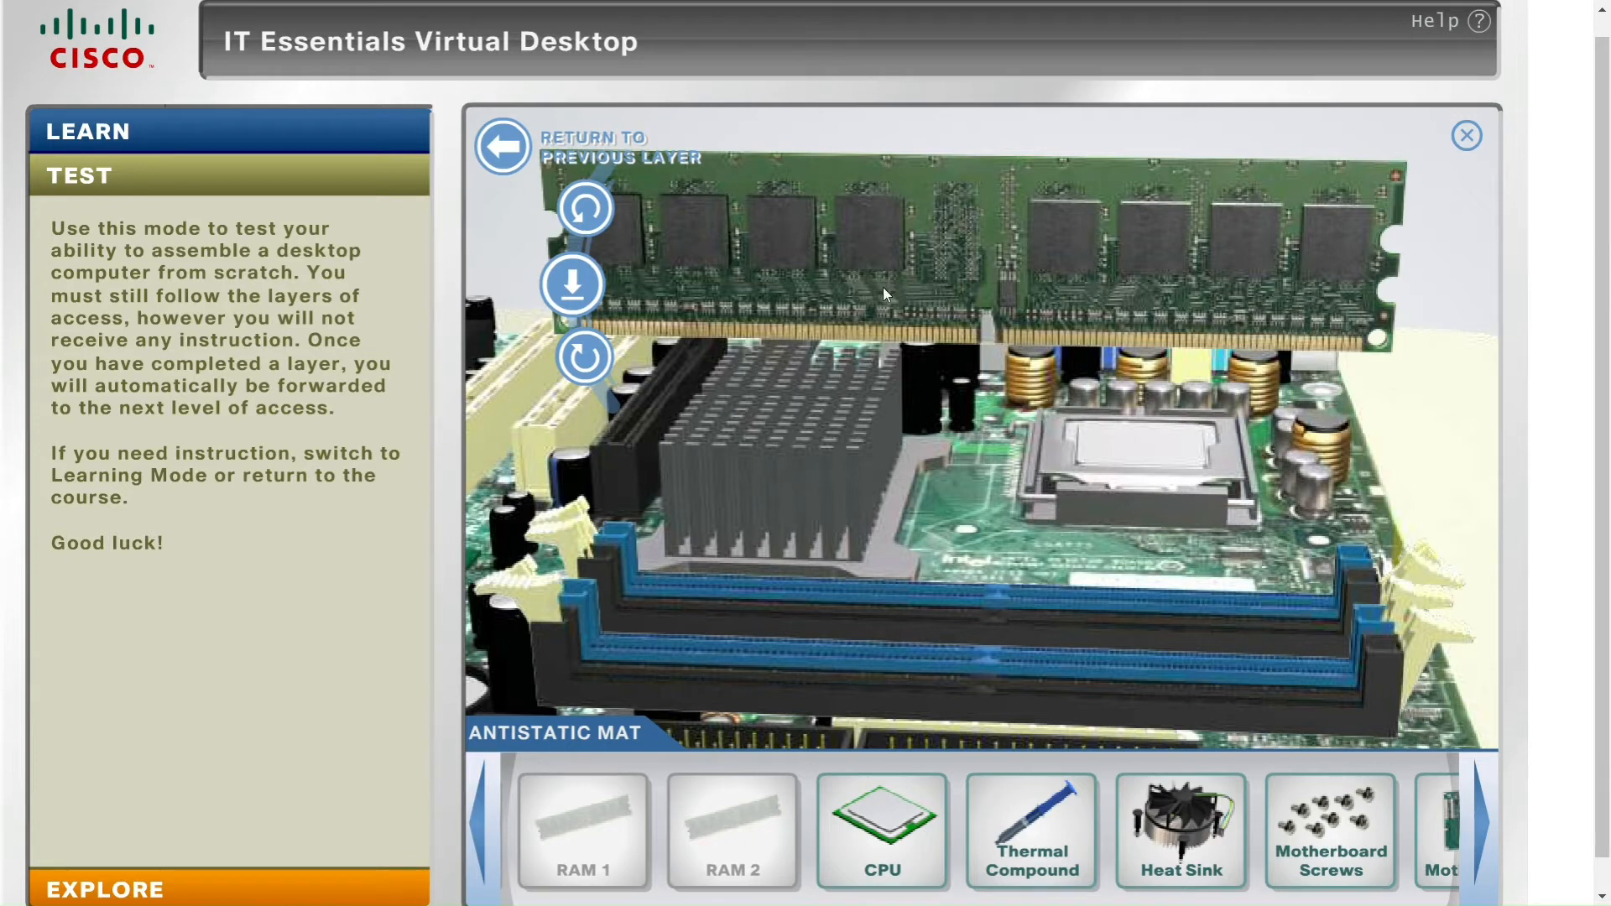
{"action": "left_click", "coordinate": [598, 295]}
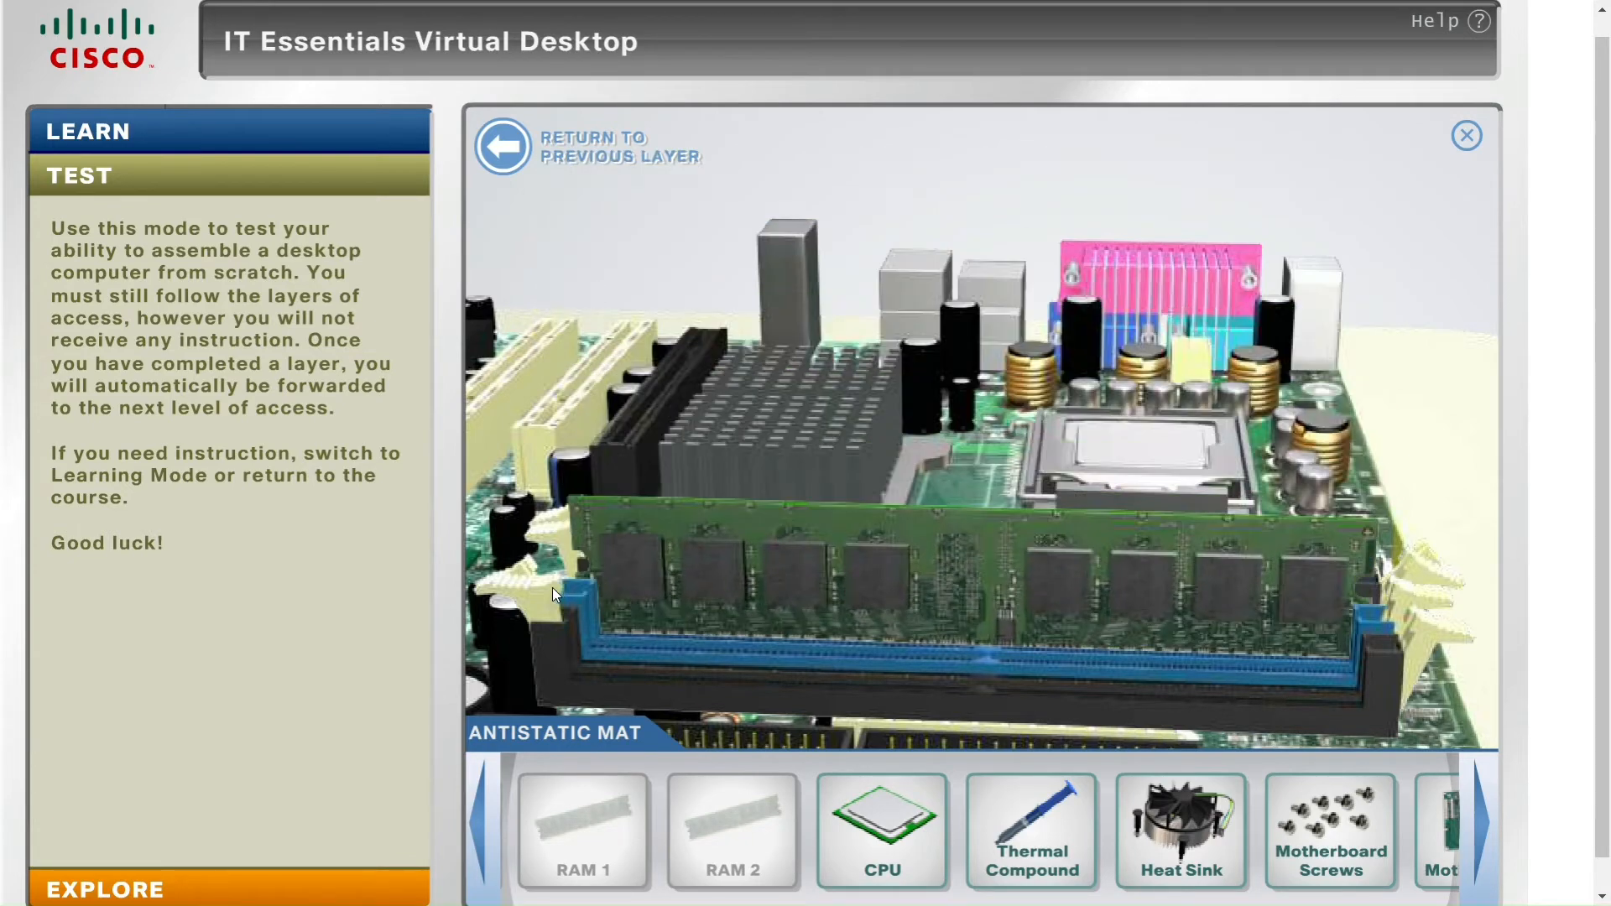
{"action": "left_click", "coordinate": [1421, 605]}
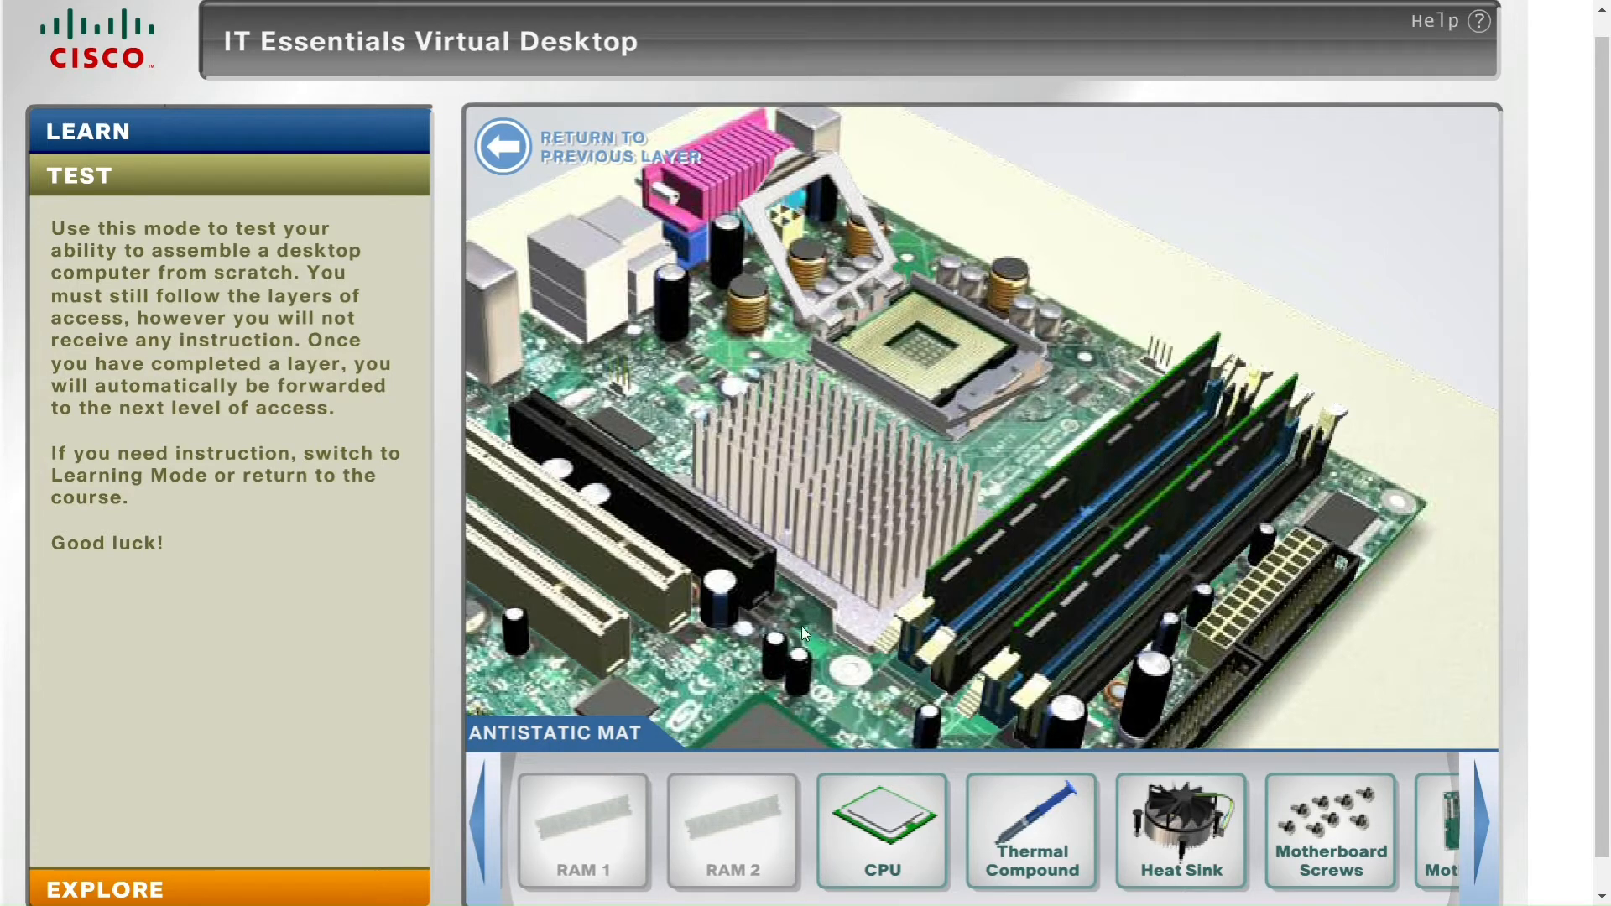
Rotate the CPU to match the orientation of the open socket, seat it in the socket and secure it with the load lever
{"action": "left_click_drag", "start_coordinate": [843, 792], "coordinate": [923, 319]}
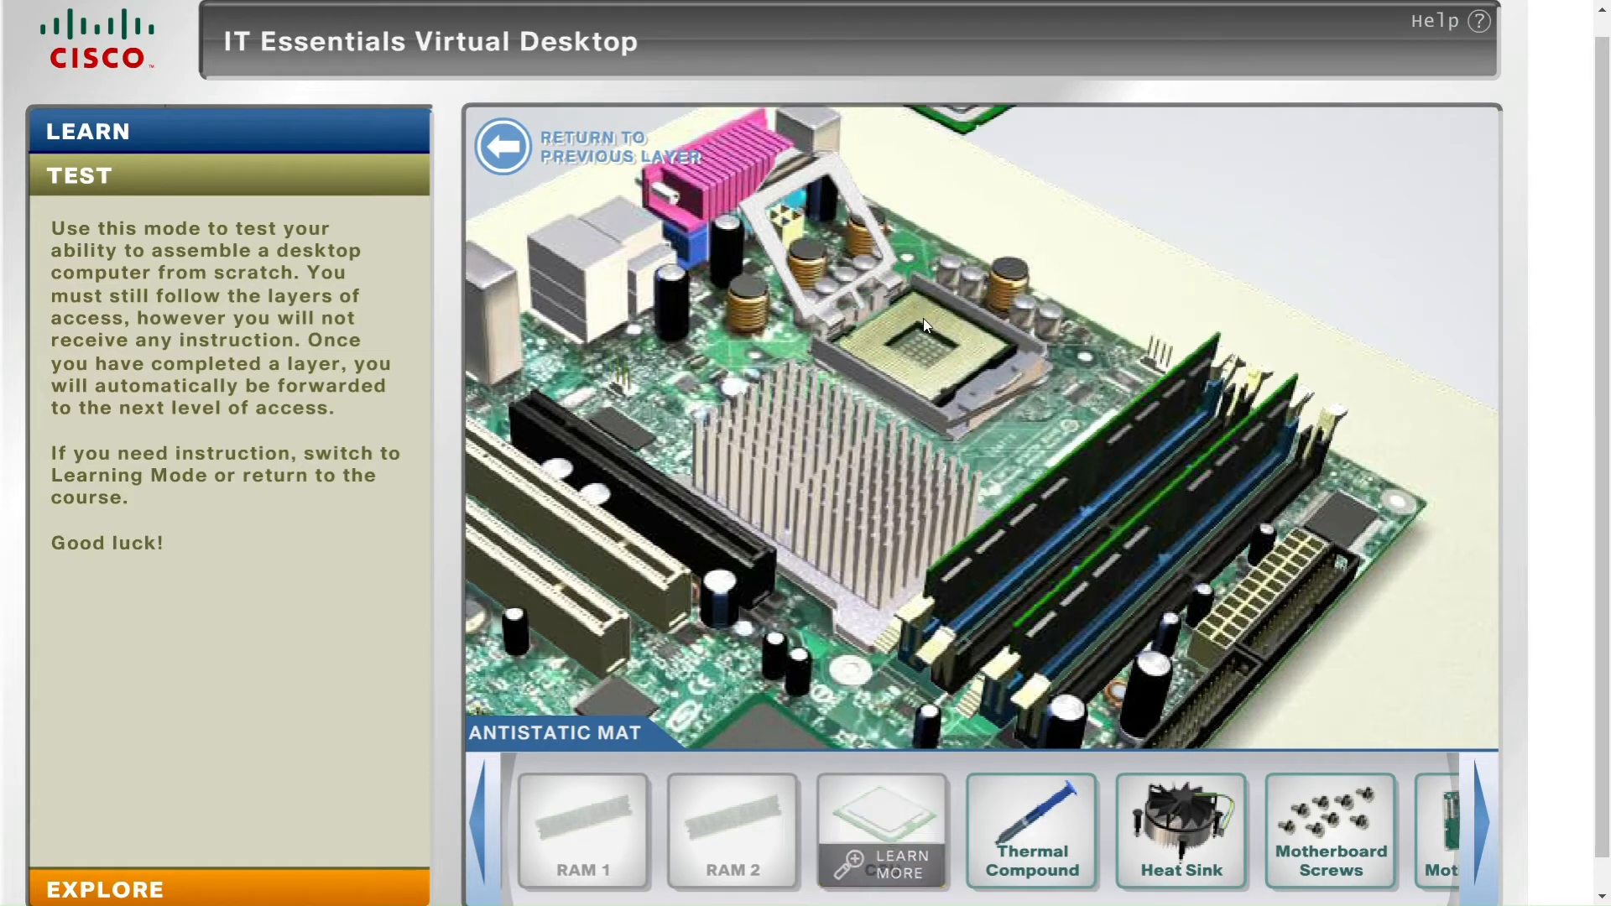
{"action": "left_click", "coordinate": [583, 354]}
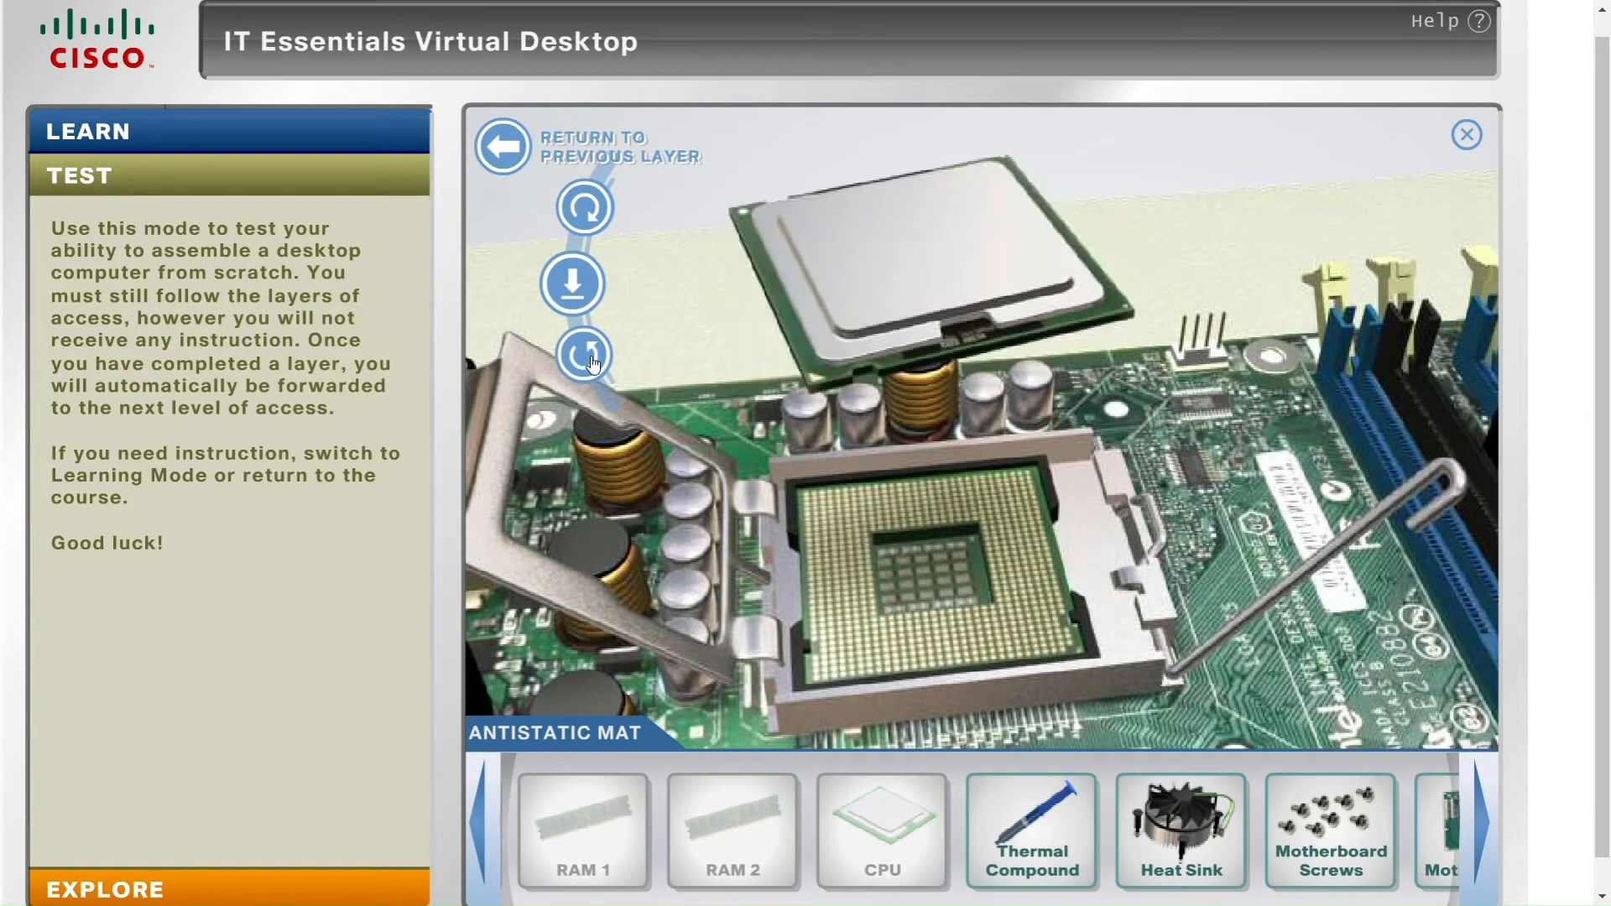
{"action": "left_click", "coordinate": [593, 357]}
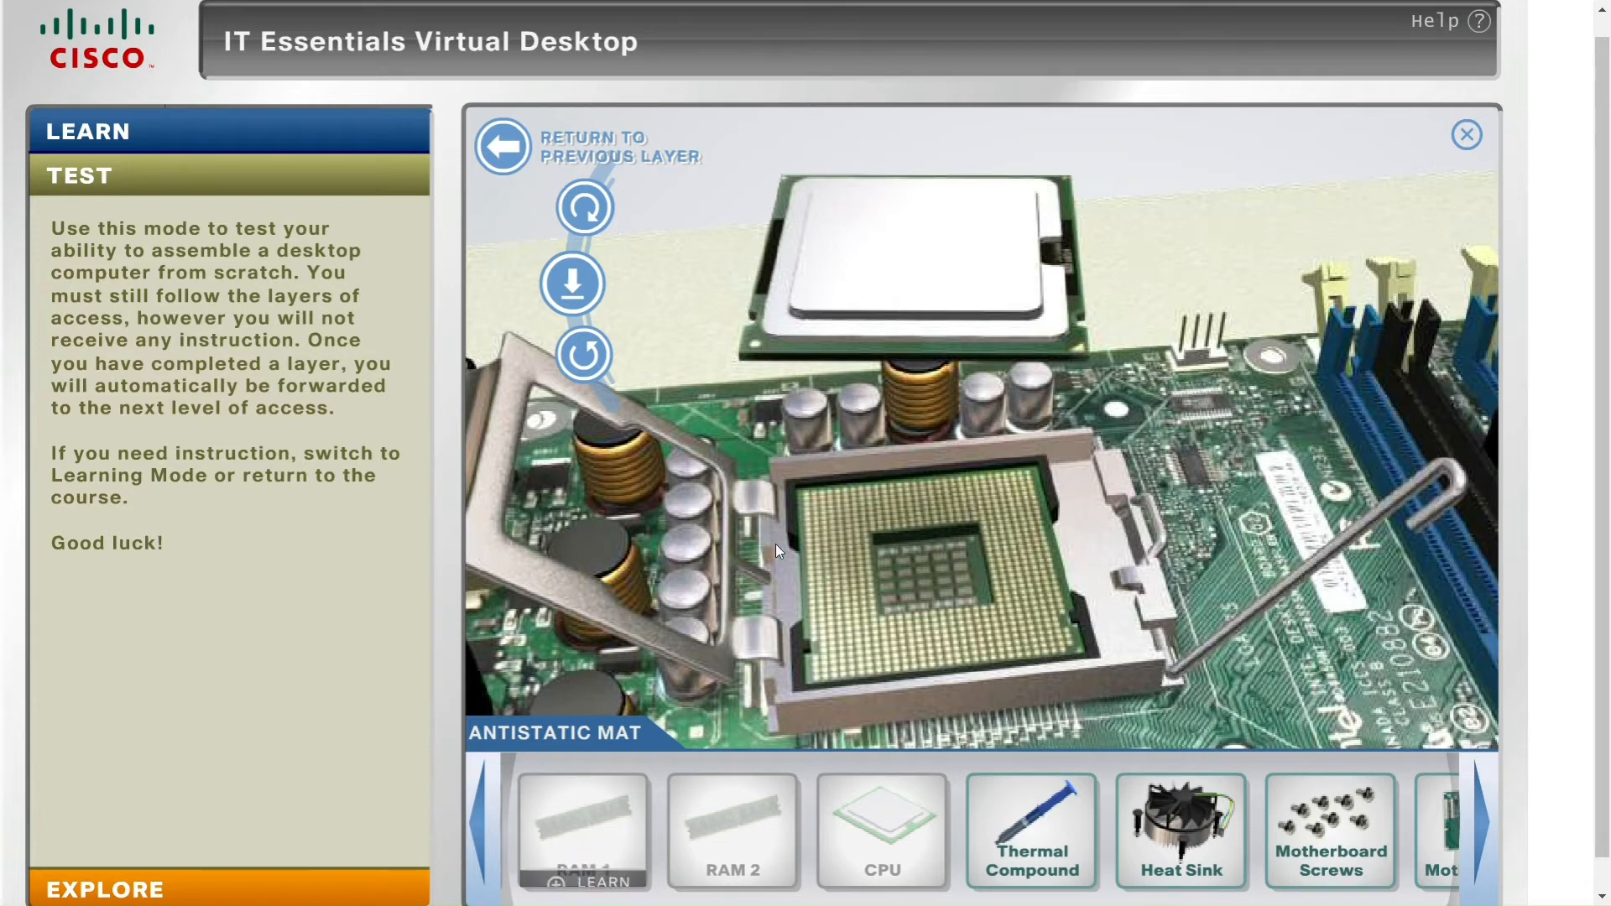
{"action": "left_click", "coordinate": [585, 350]}
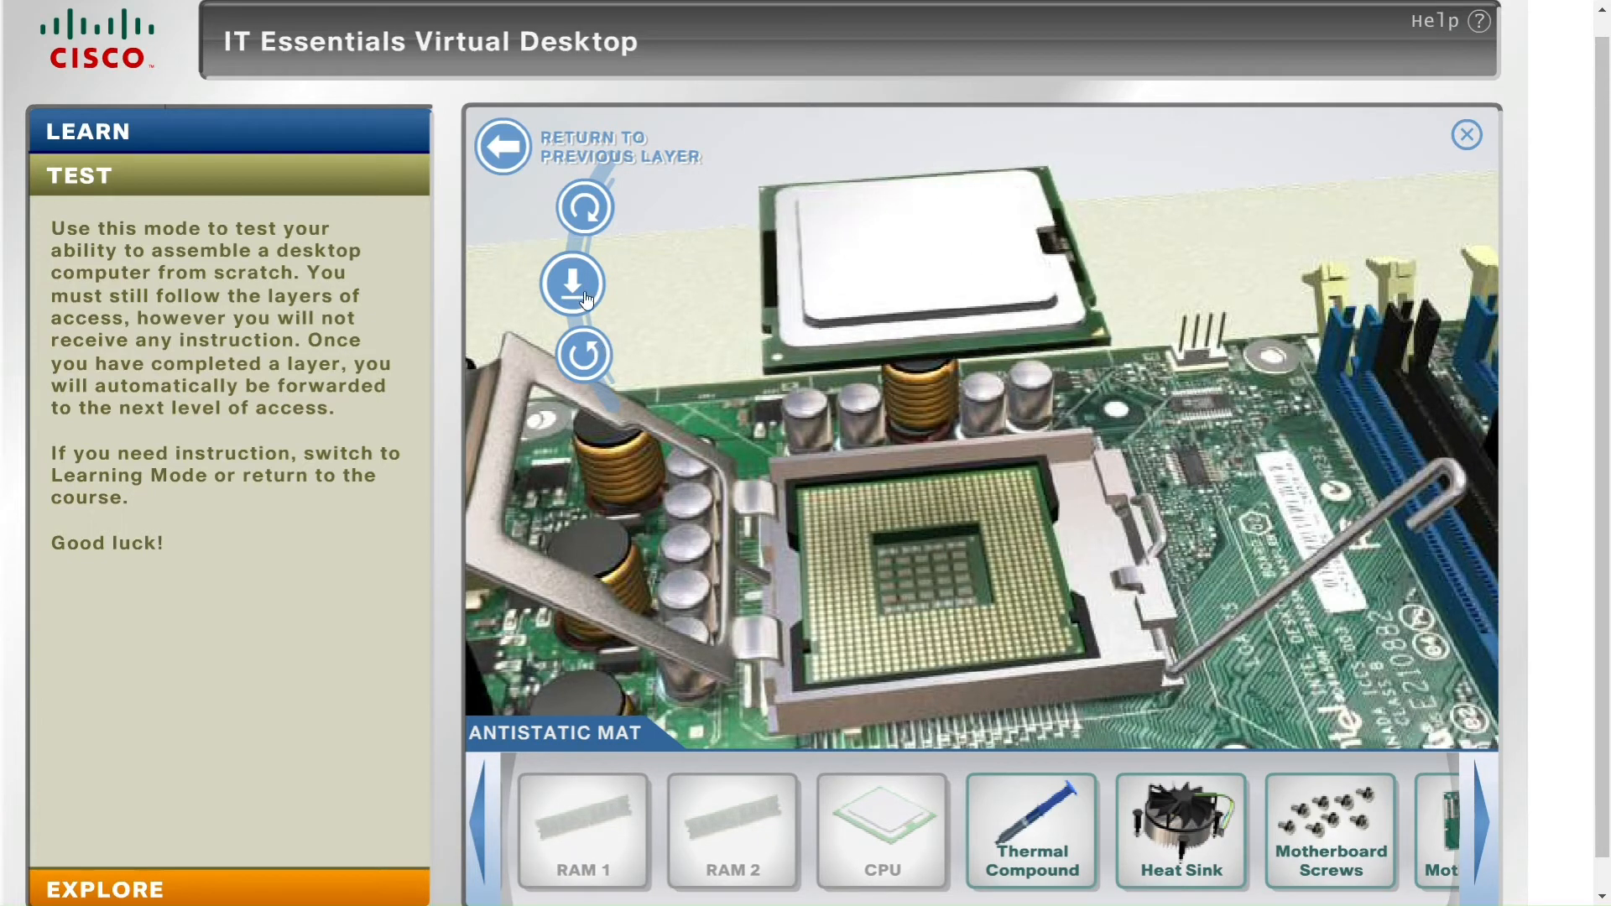
{"action": "left_click", "coordinate": [585, 370]}
{"action": "left_click", "coordinate": [585, 370]}
{"action": "left_click", "coordinate": [604, 206]}
{"action": "left_click", "coordinate": [603, 205]}
{"action": "left_click", "coordinate": [585, 353]}
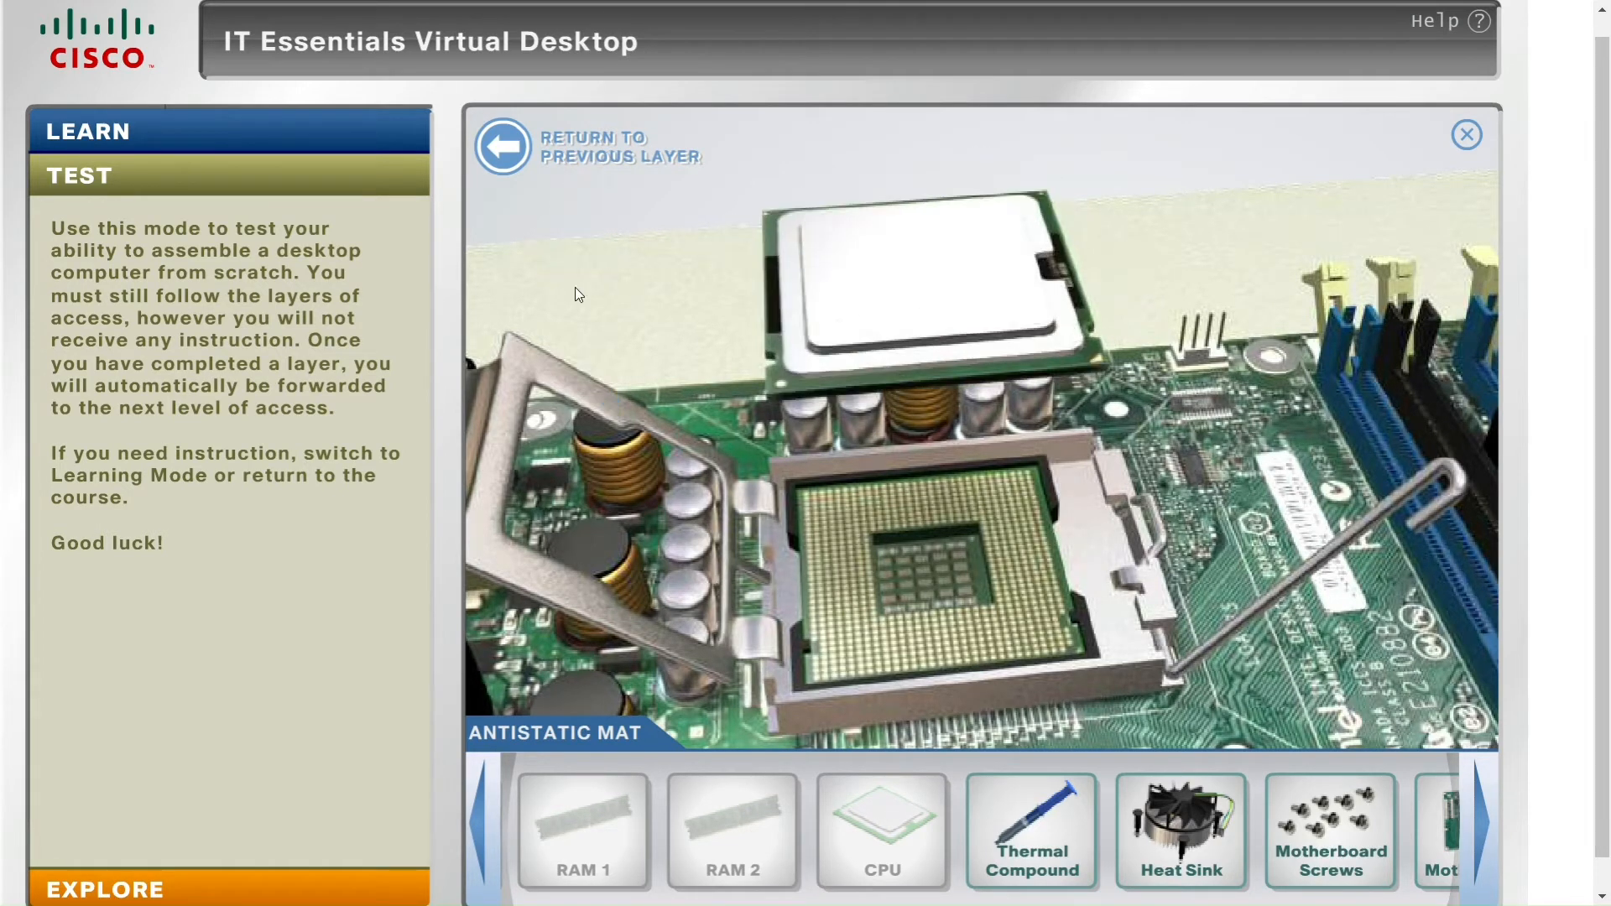
{"action": "left_click", "coordinate": [575, 285]}
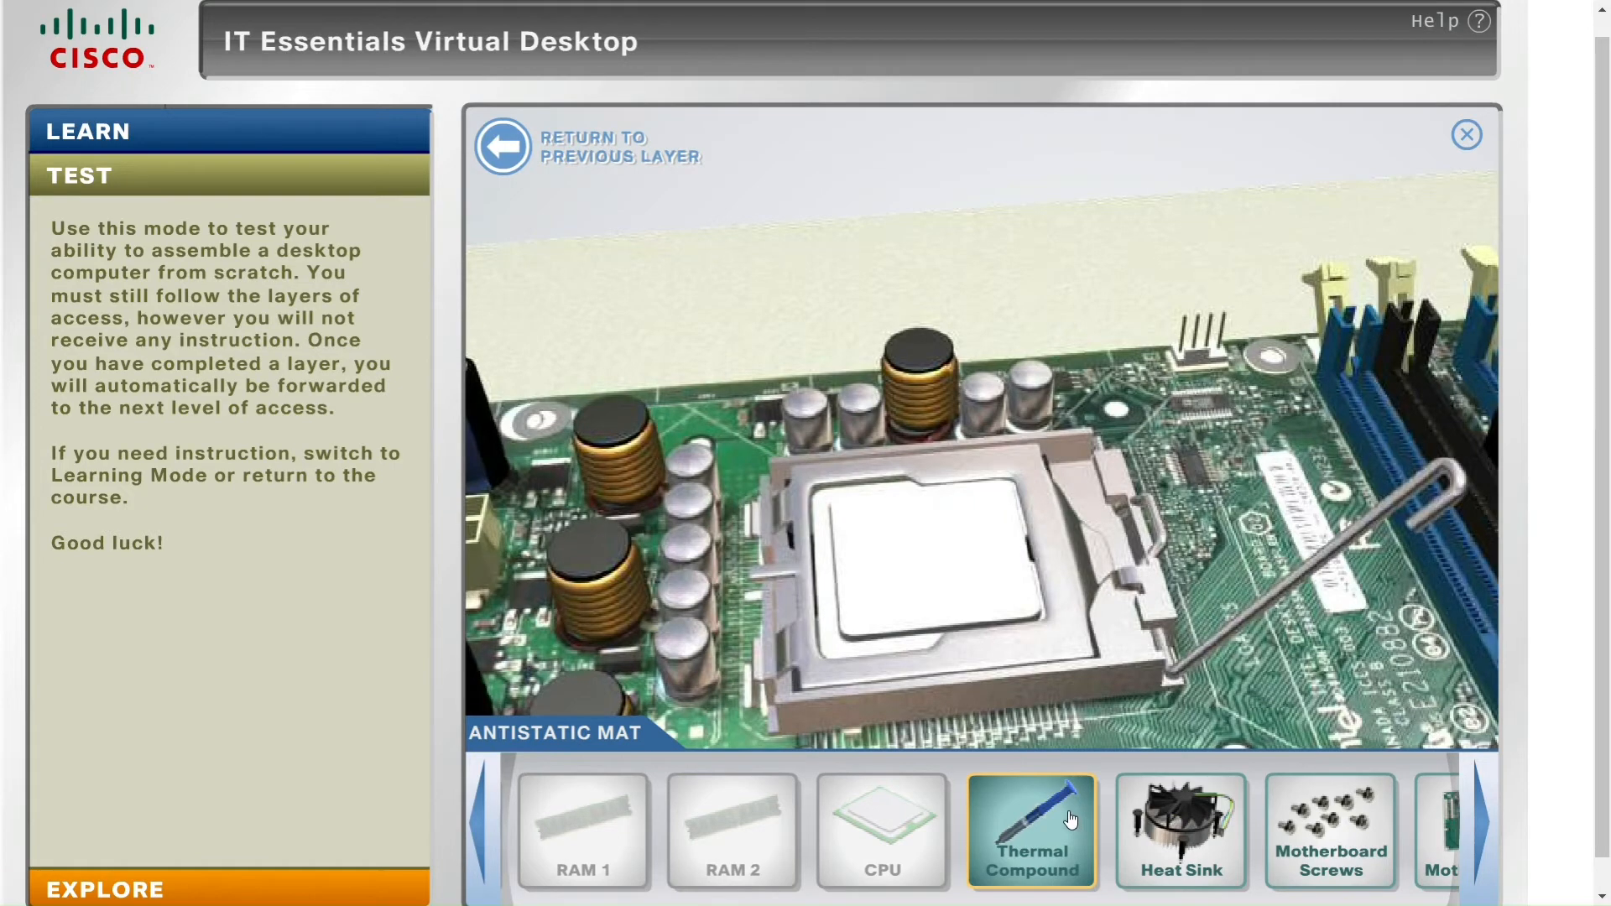
{"action": "left_click", "coordinate": [1272, 619]}
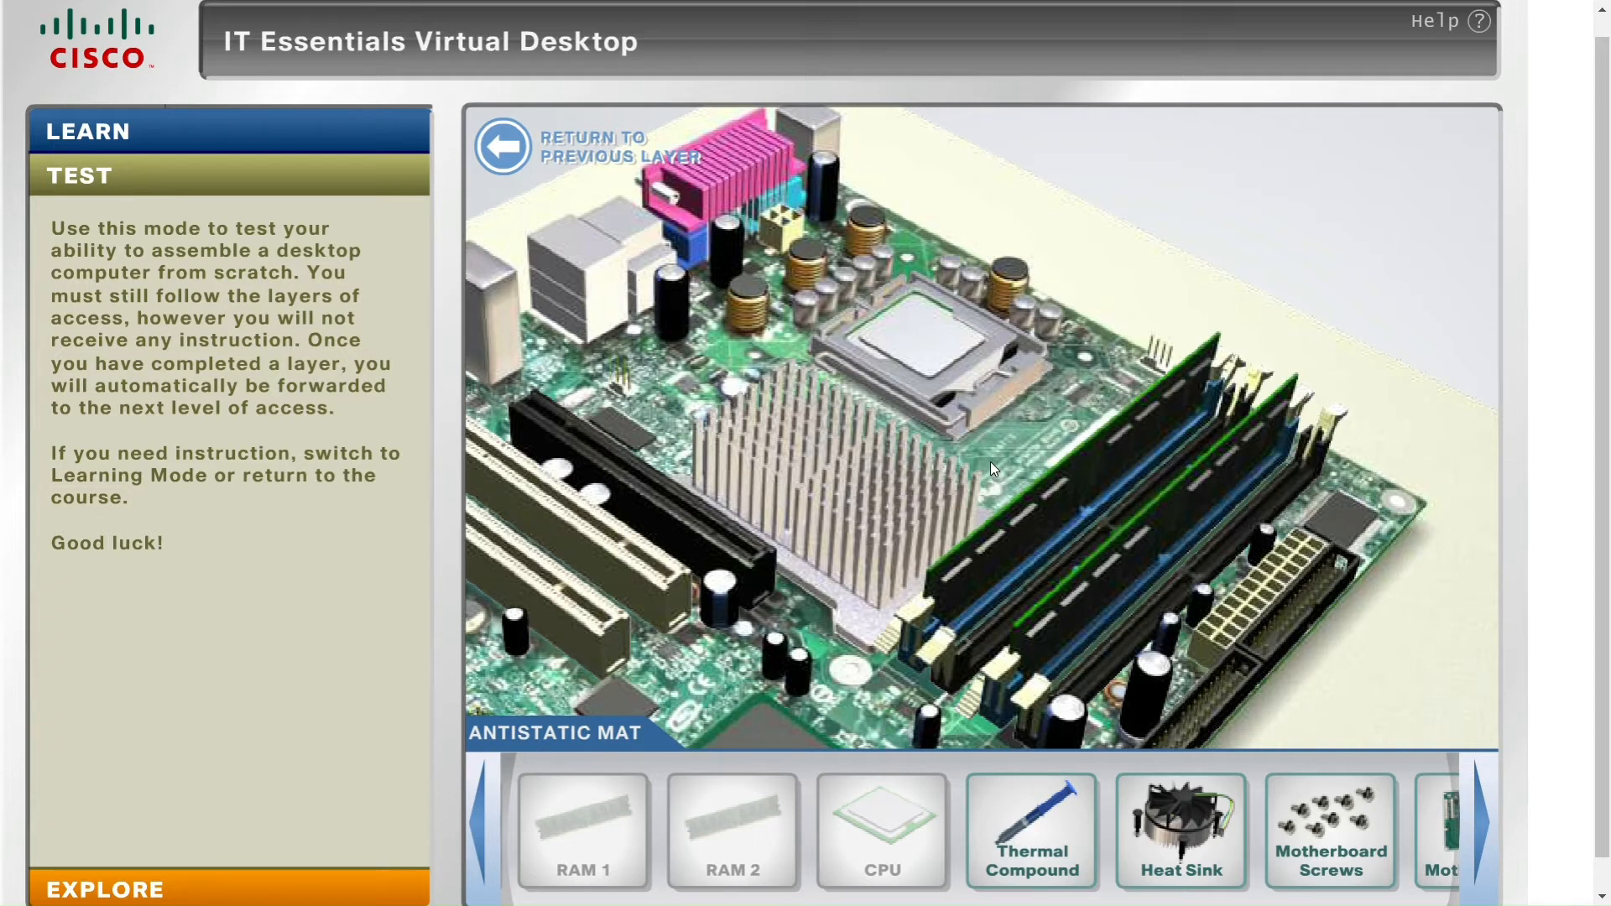
Apply thermal compound to the top of the CPU and mount the heat sink over it
{"action": "left_click_drag", "start_coordinate": [1014, 798], "coordinate": [1082, 244]}
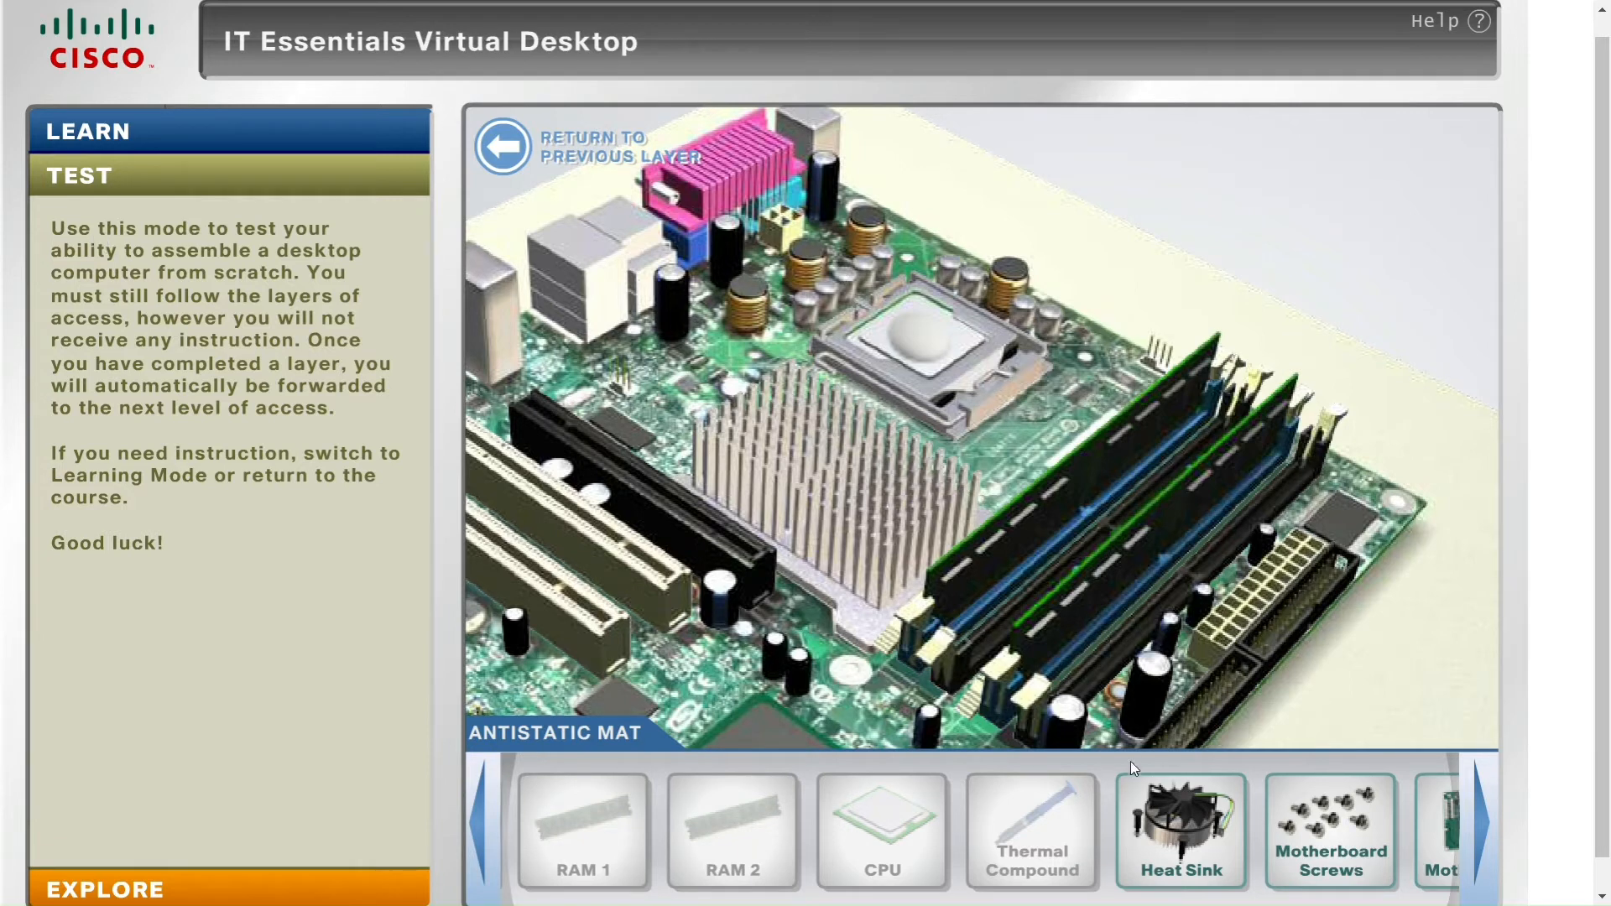
{"action": "left_click_drag", "start_coordinate": [1181, 827], "coordinate": [896, 344]}
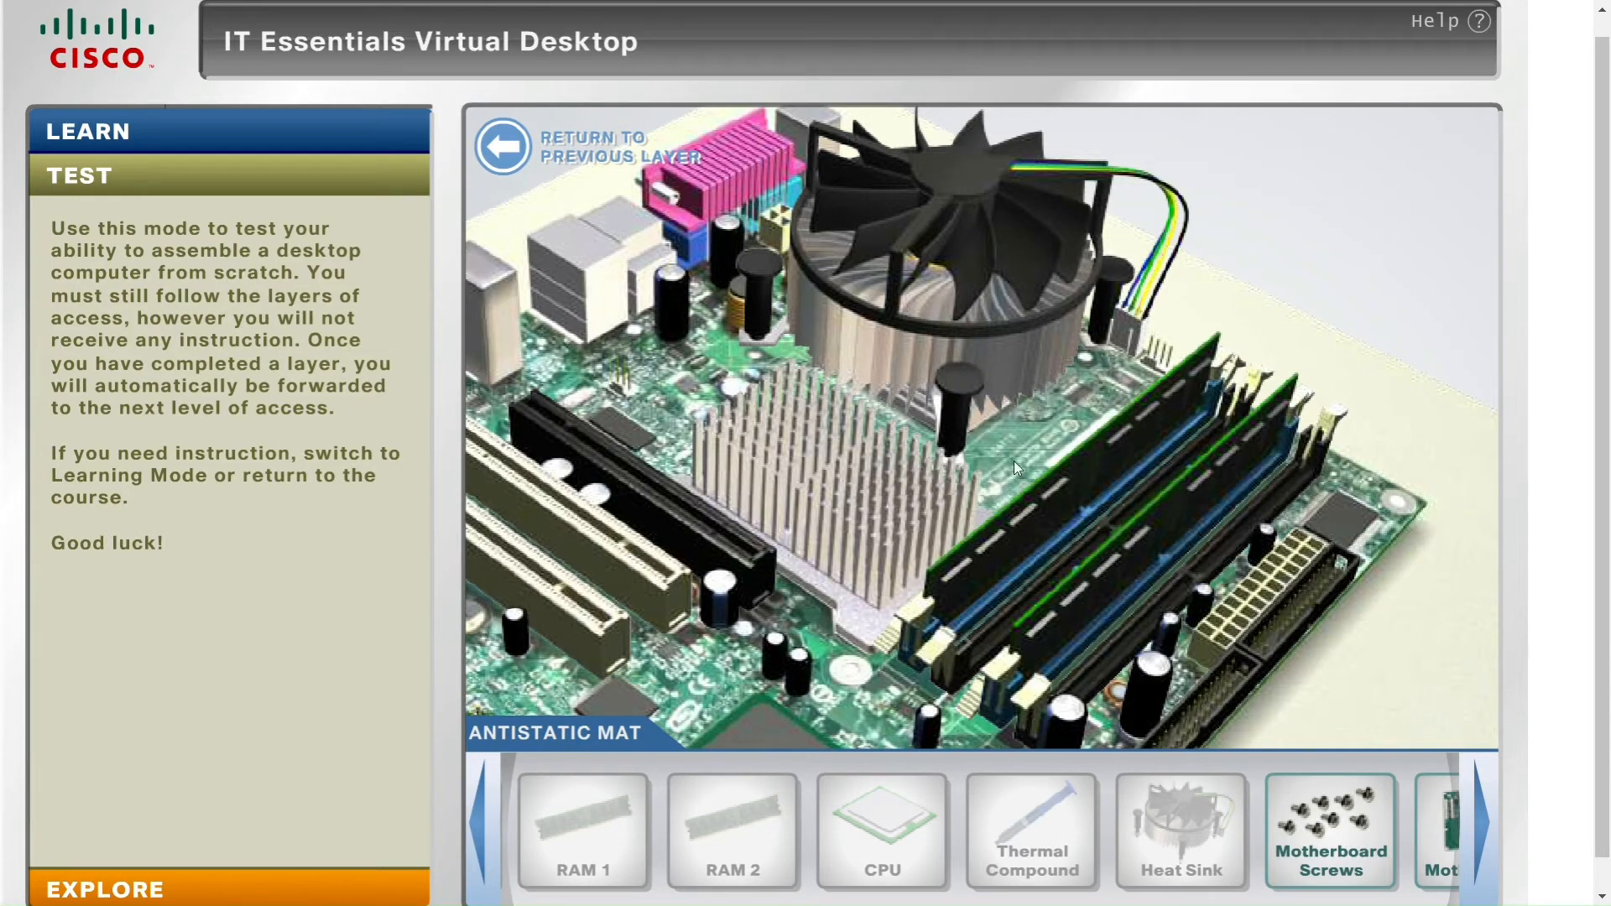
Rotate the heat sink fan's power connector to match its motherboard header and plug it in
{"action": "left_click", "coordinate": [1124, 329]}
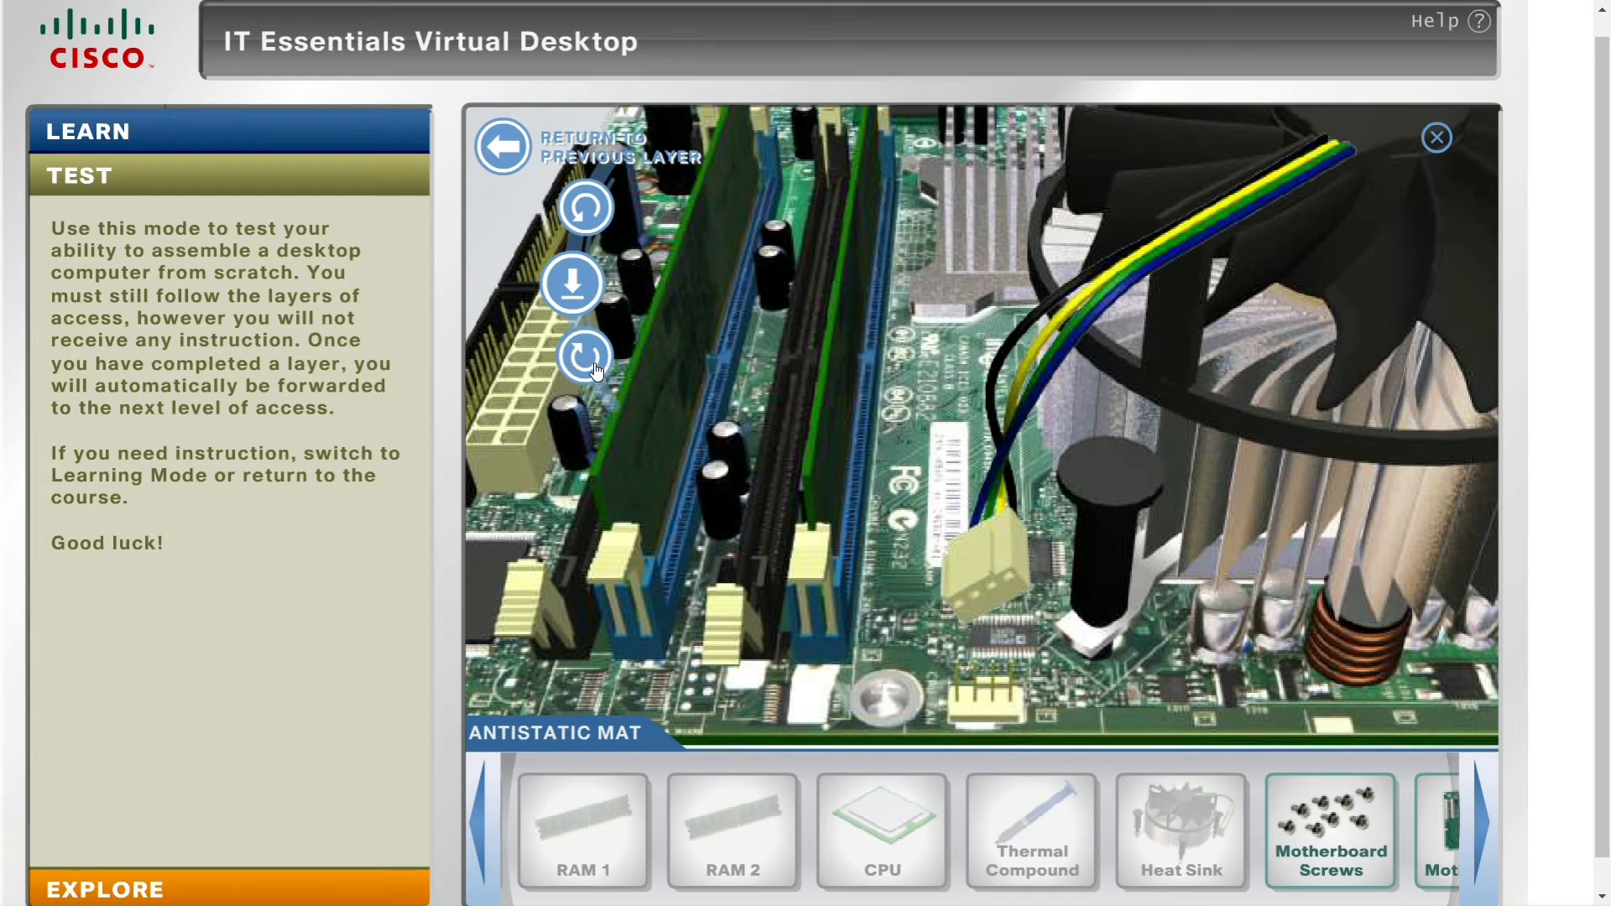
{"action": "left_click", "coordinate": [590, 351]}
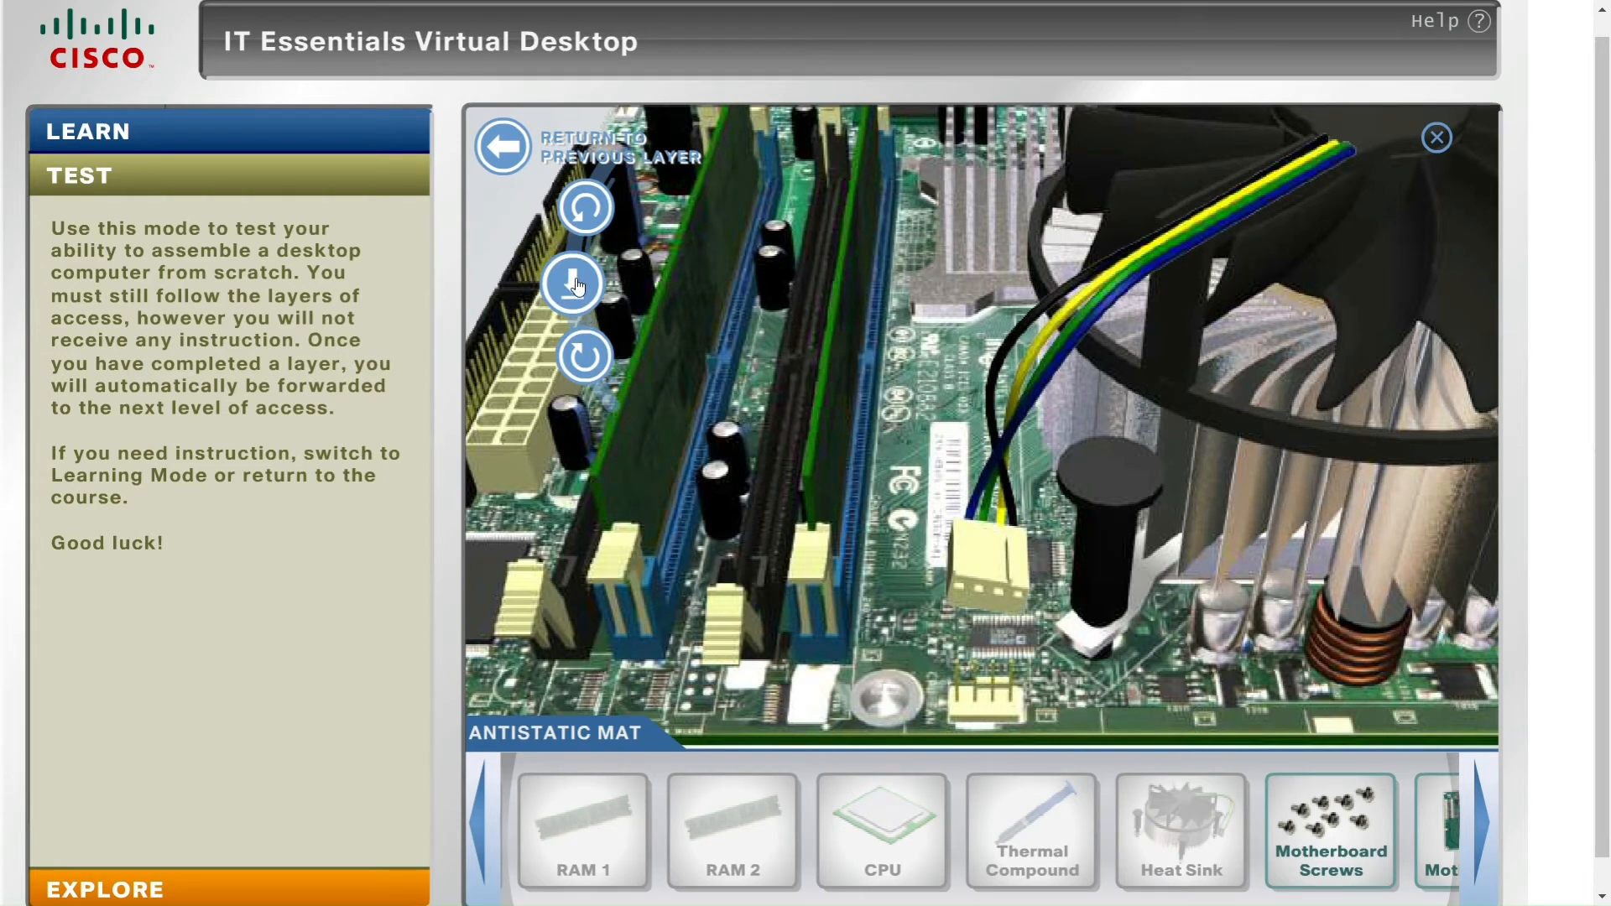
{"action": "left_click", "coordinate": [579, 290]}
{"action": "left_click", "coordinate": [577, 352]}
{"action": "left_click", "coordinate": [579, 354]}
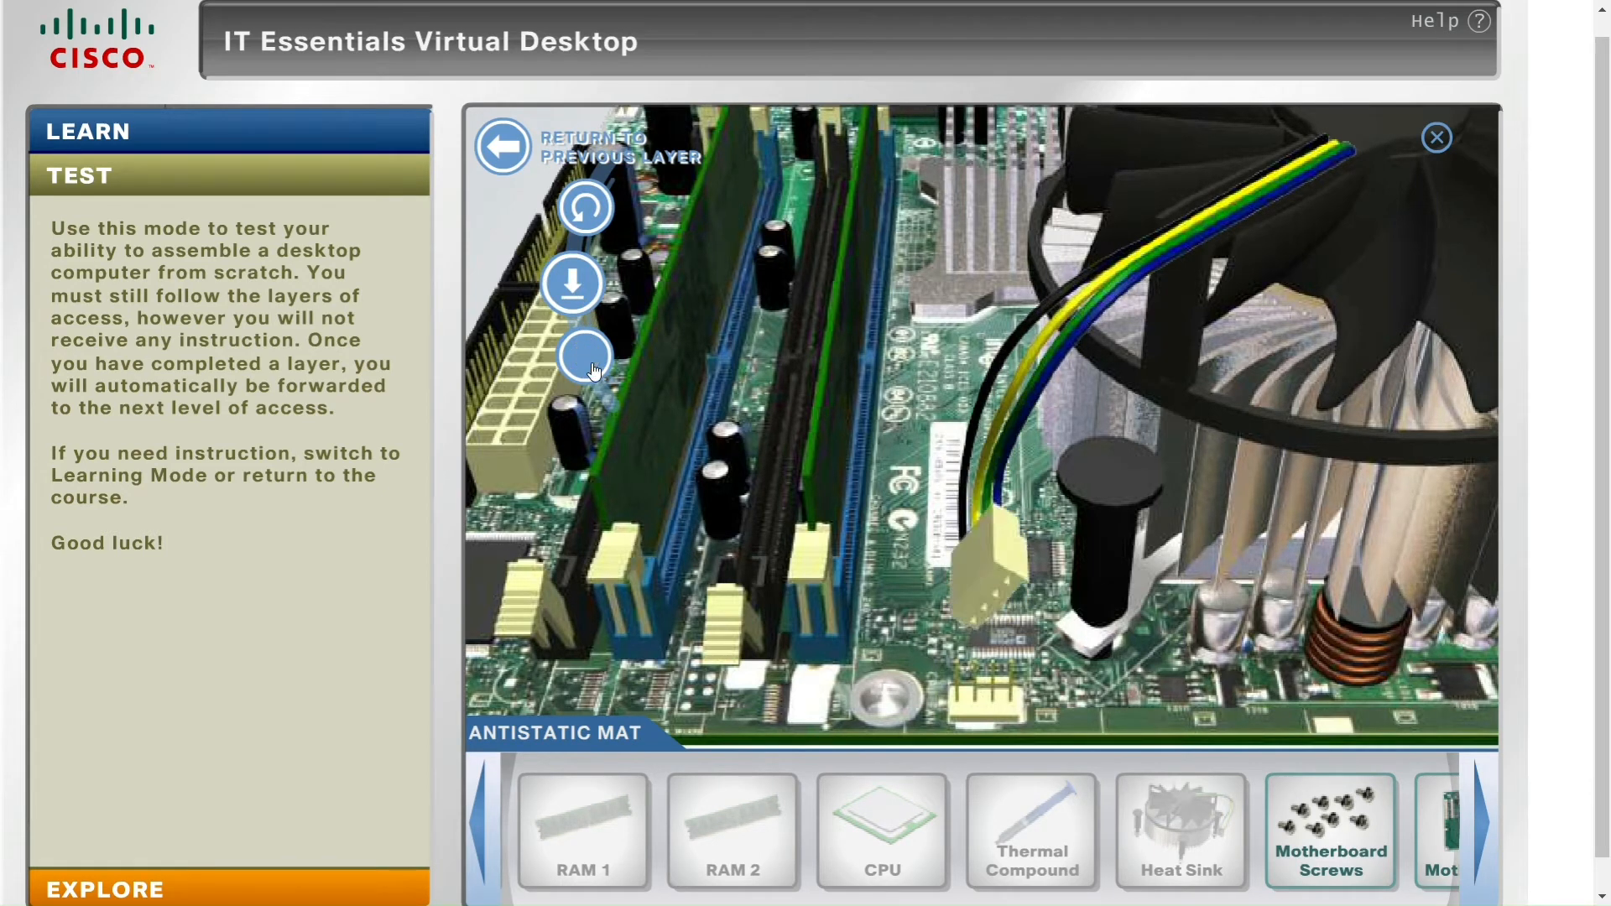
{"action": "left_click", "coordinate": [580, 355]}
{"action": "left_click", "coordinate": [579, 287]}
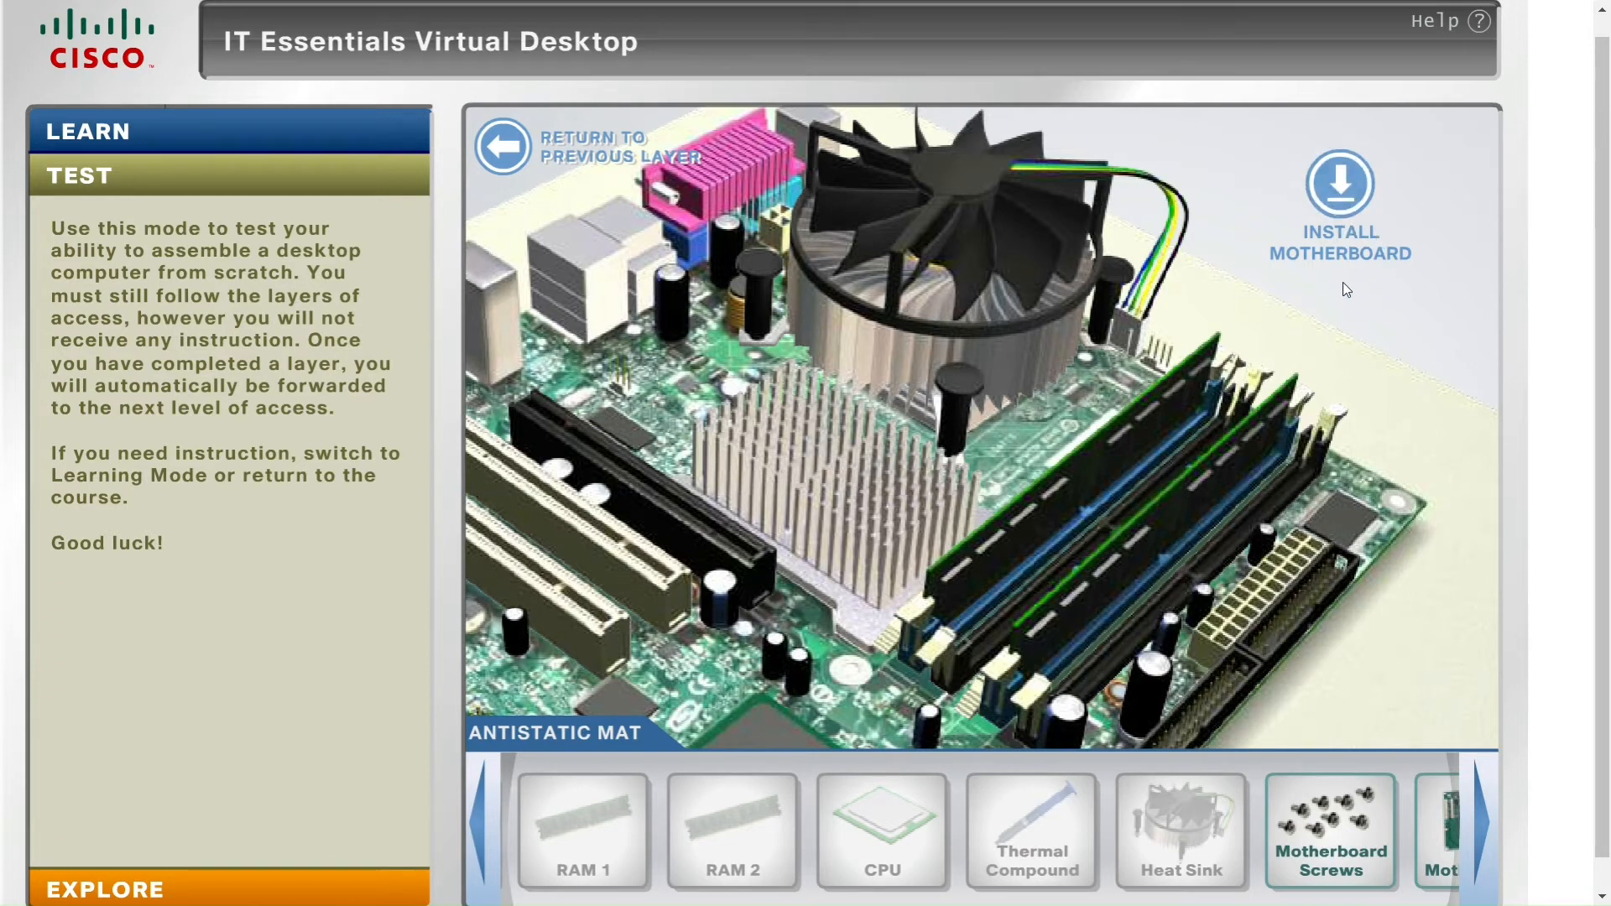
Rotate the motherboard until its ports face the rear of the case, install it and fasten it with the motherboard screws
{"action": "left_click", "coordinate": [1347, 209]}
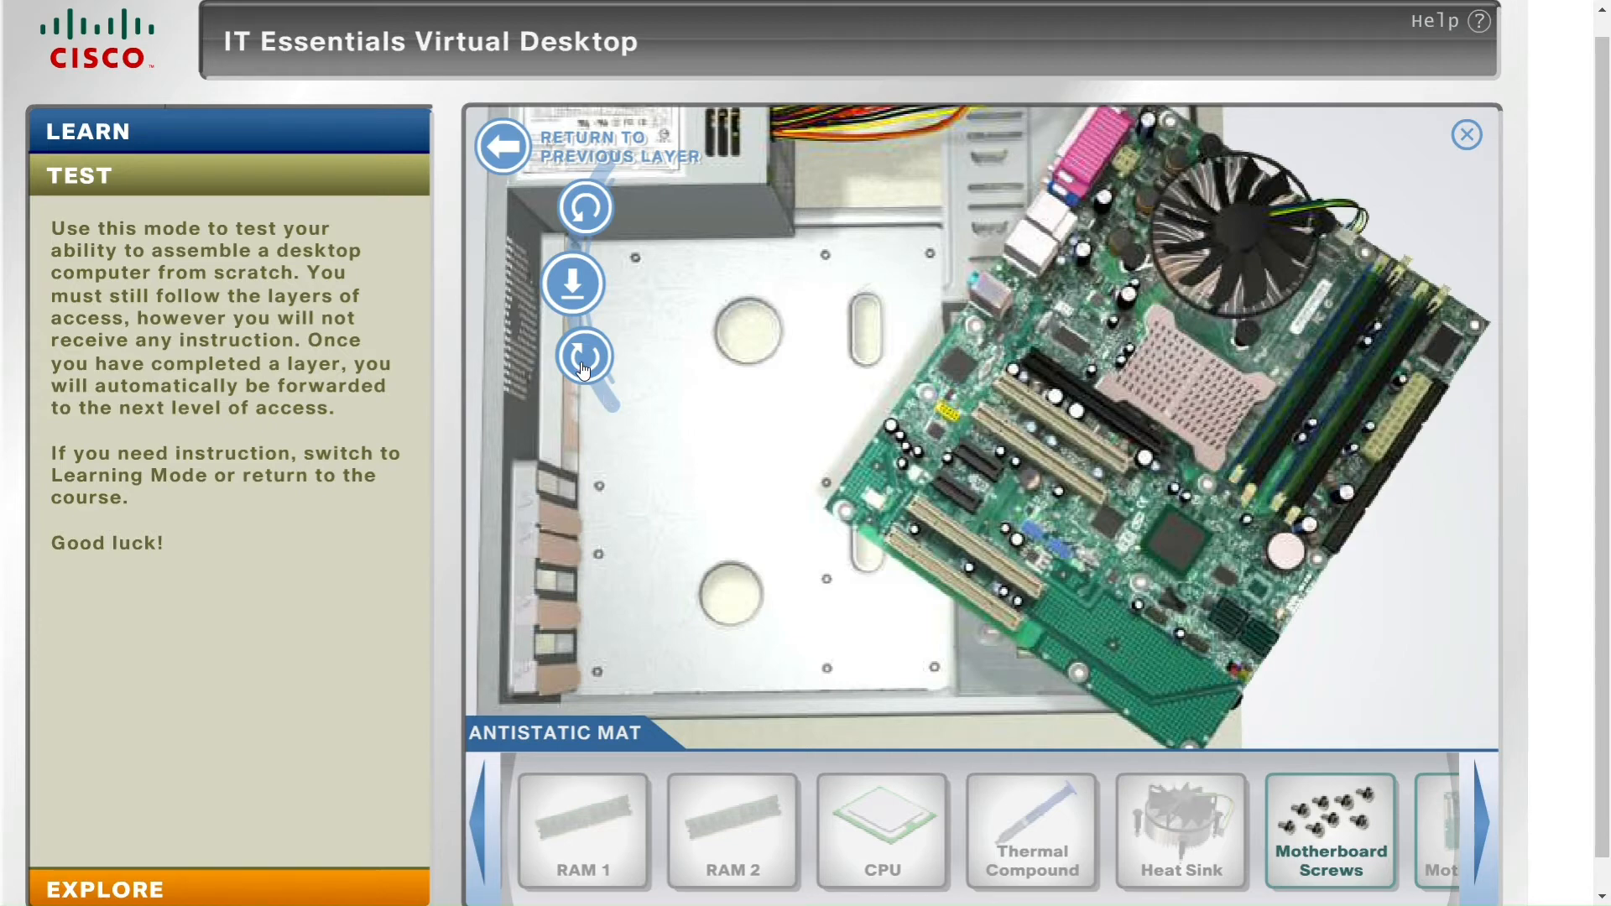
{"action": "left_click", "coordinate": [578, 362]}
{"action": "left_click", "coordinate": [591, 208]}
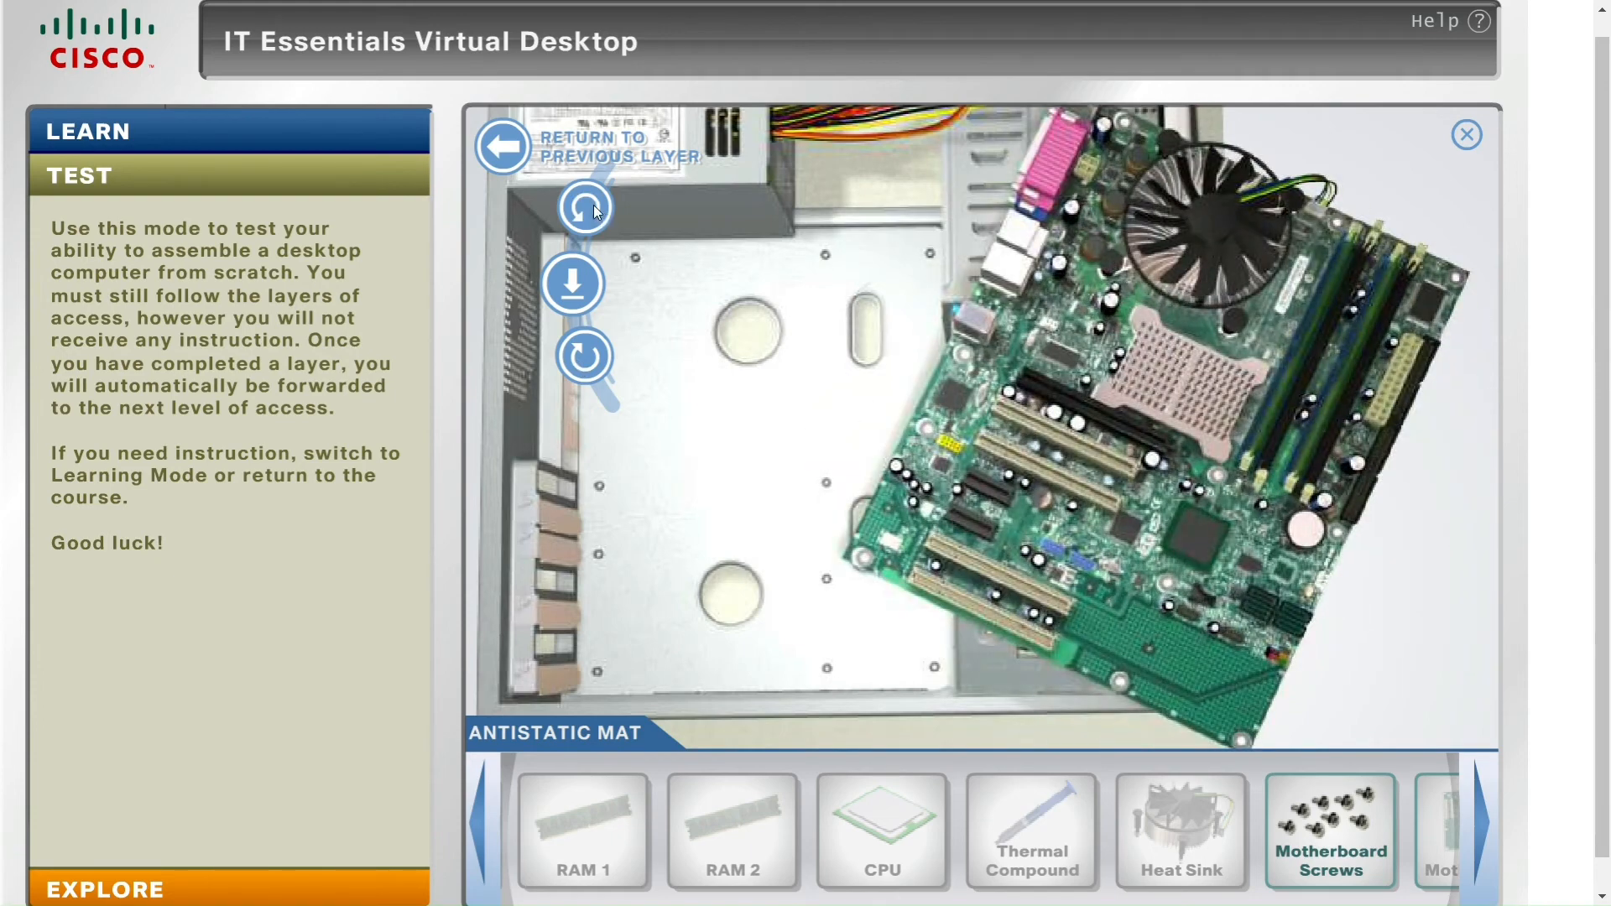
{"action": "left_click", "coordinate": [590, 209]}
{"action": "left_click", "coordinate": [591, 209]}
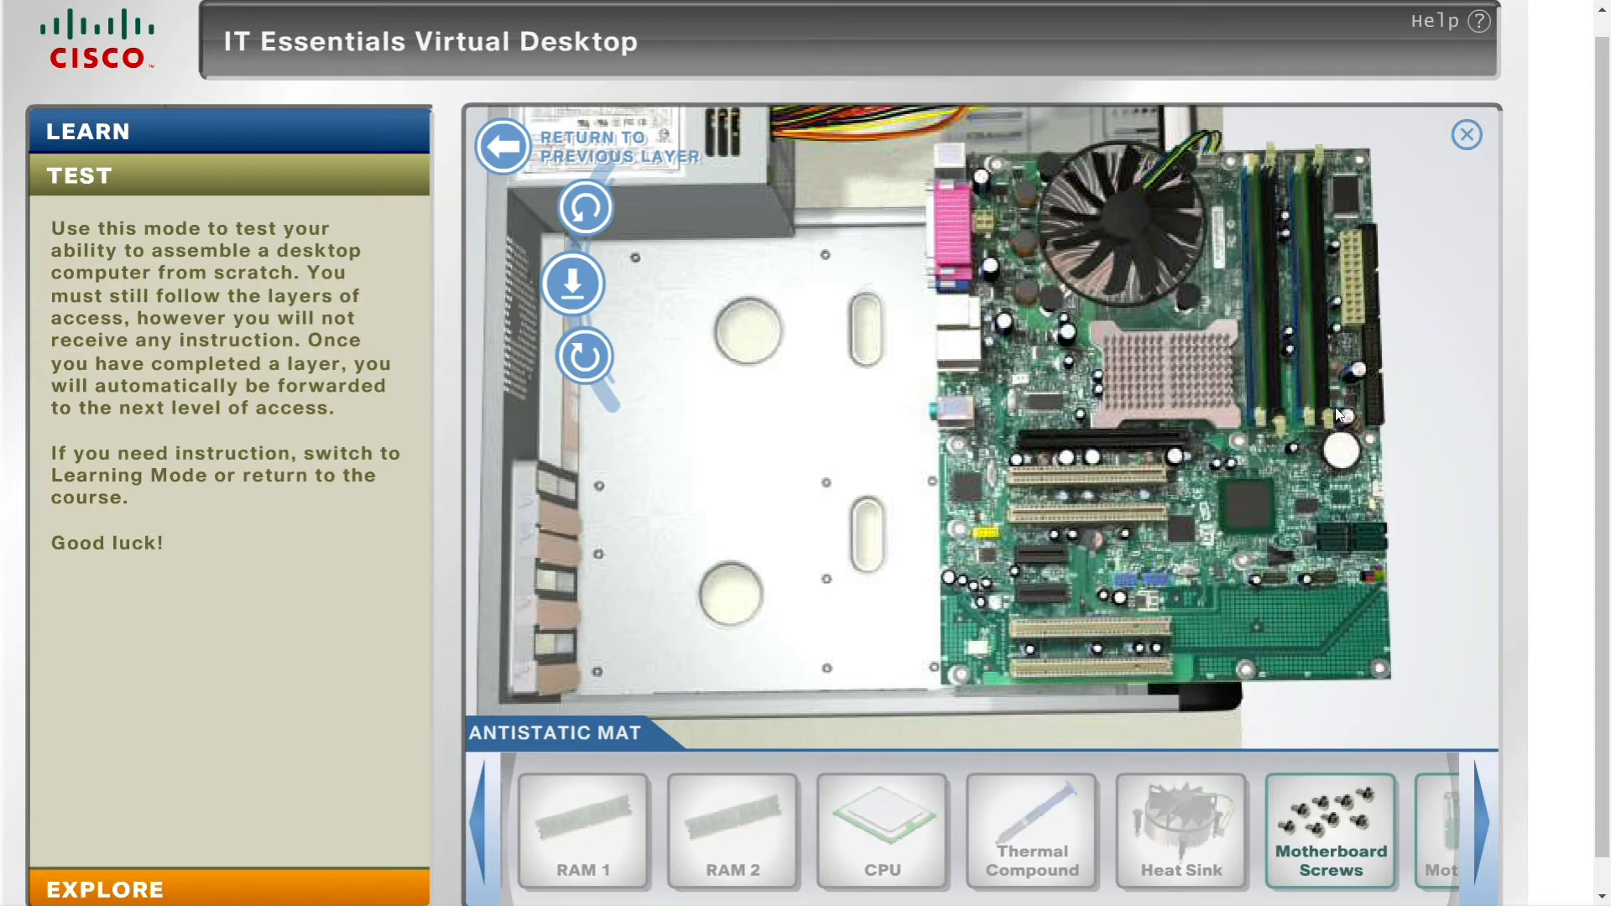
{"action": "left_click", "coordinate": [584, 342]}
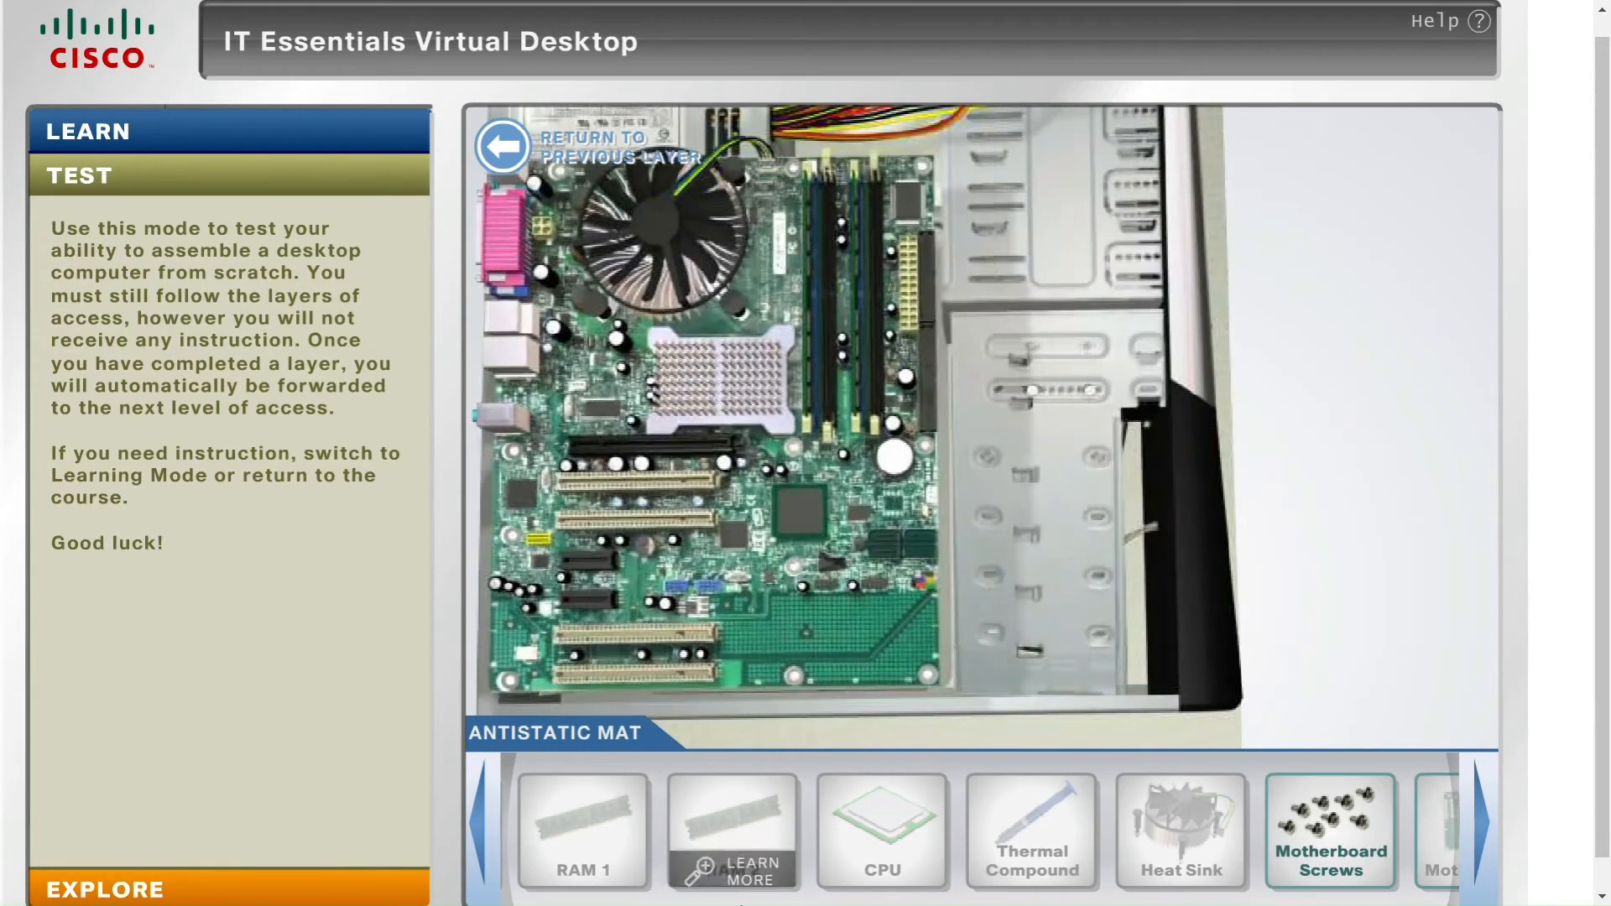
{"action": "left_click", "coordinate": [1330, 830]}
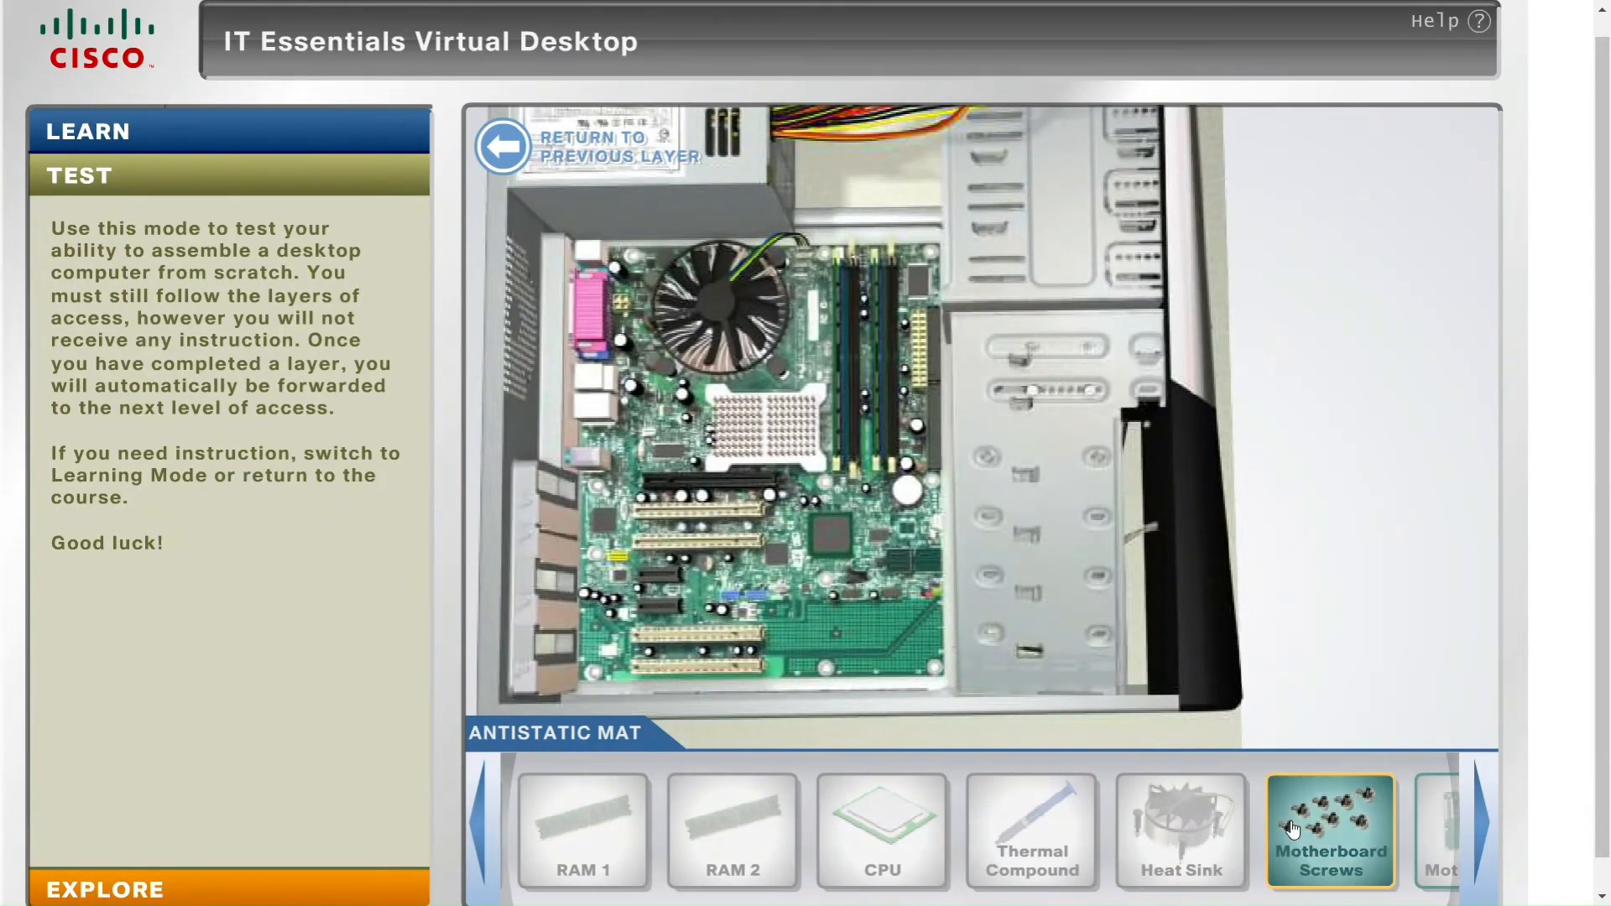
{"action": "left_click", "coordinate": [862, 553]}
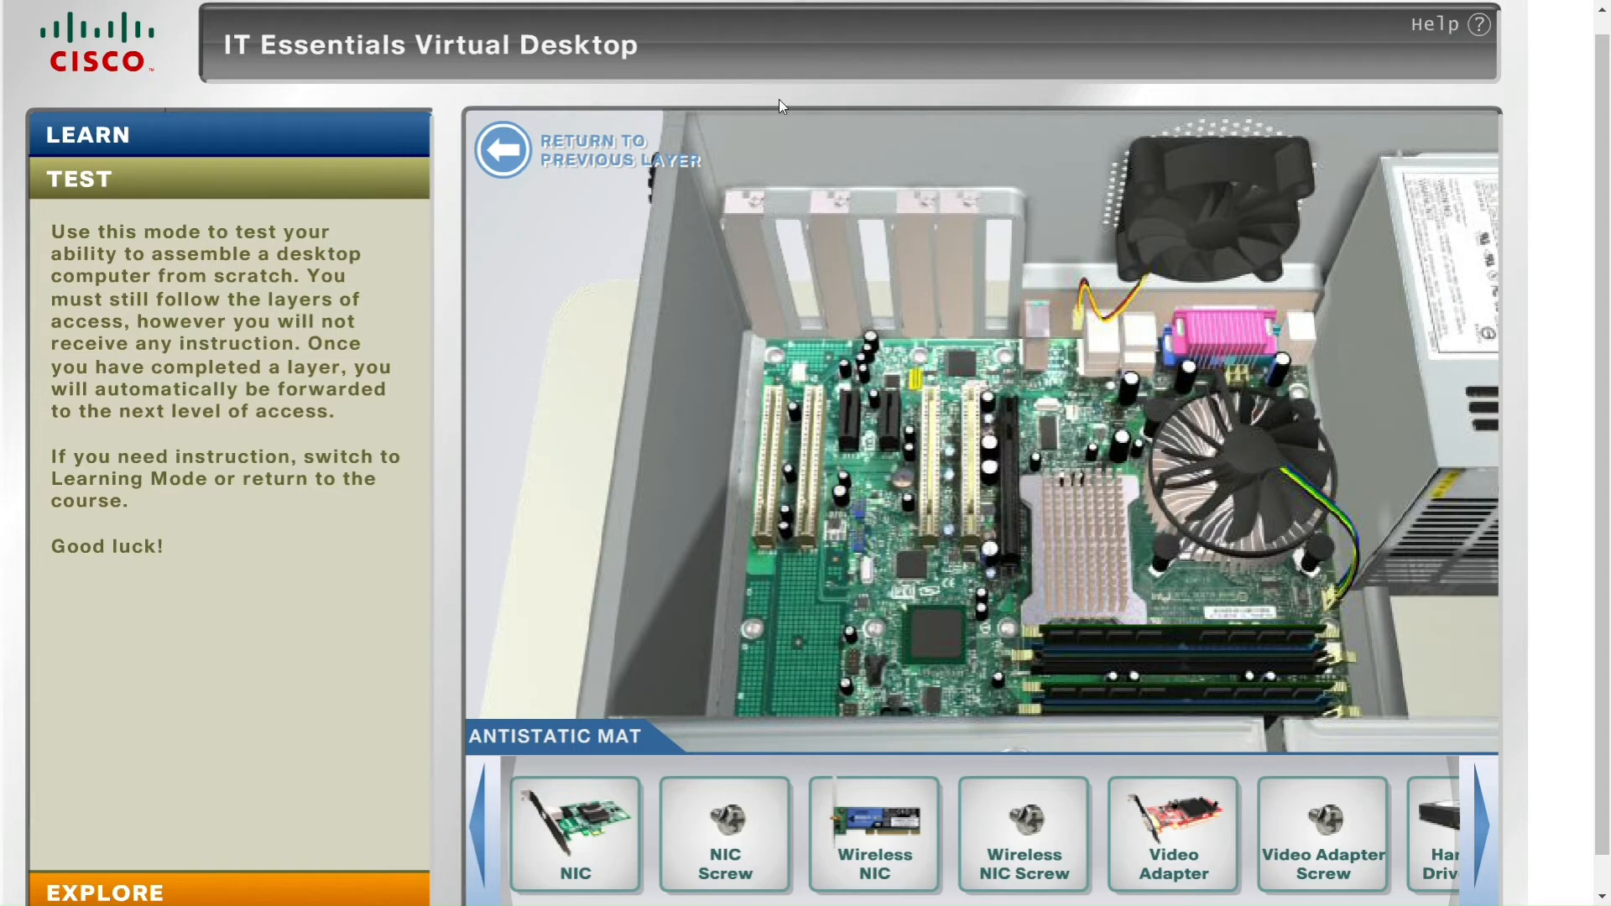
Install the NIC in the short black slot and the wireless NIC in a white slot, fastening each with its own screw
{"action": "left_click_drag", "start_coordinate": [575, 835], "coordinate": [844, 394]}
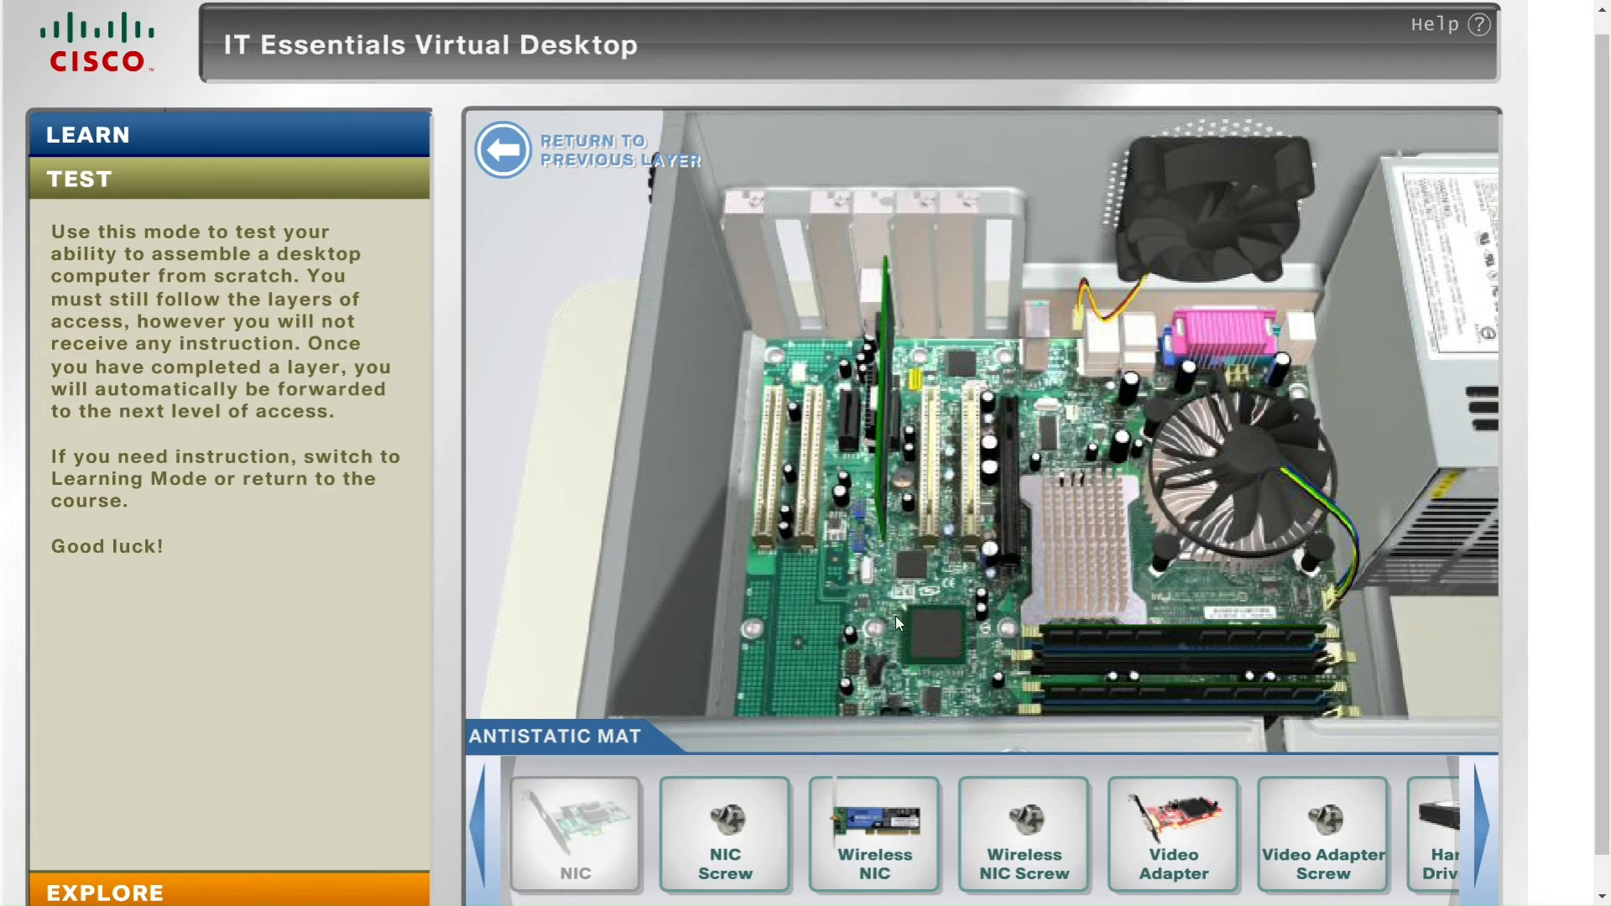
{"action": "left_click_drag", "start_coordinate": [726, 826], "coordinate": [922, 180]}
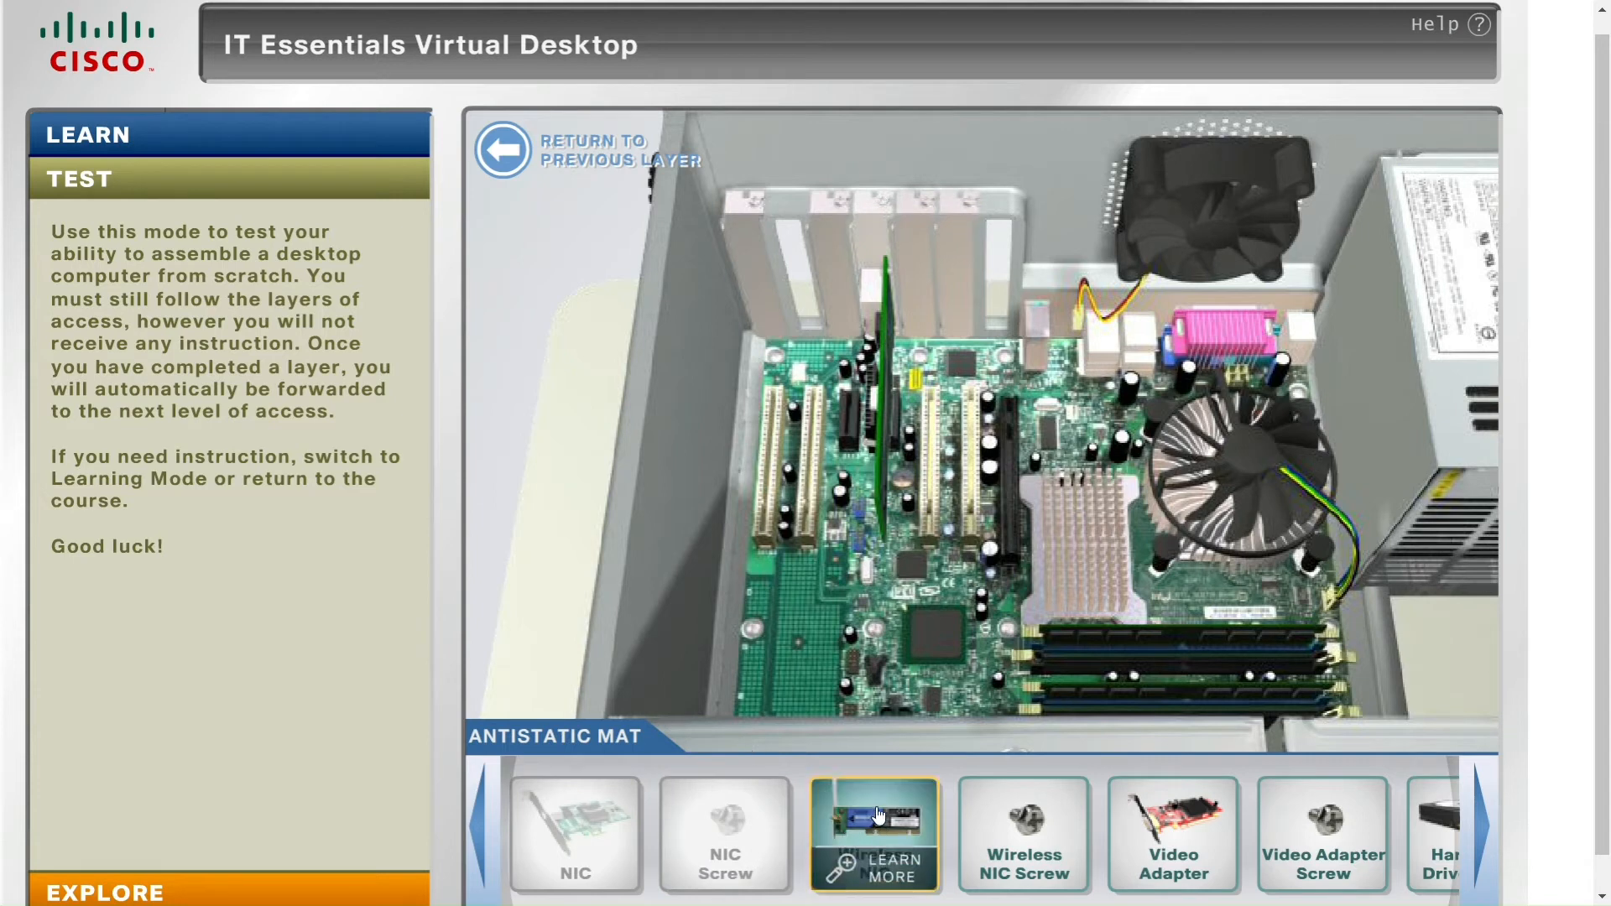
{"action": "left_click_drag", "start_coordinate": [894, 829], "coordinate": [803, 350]}
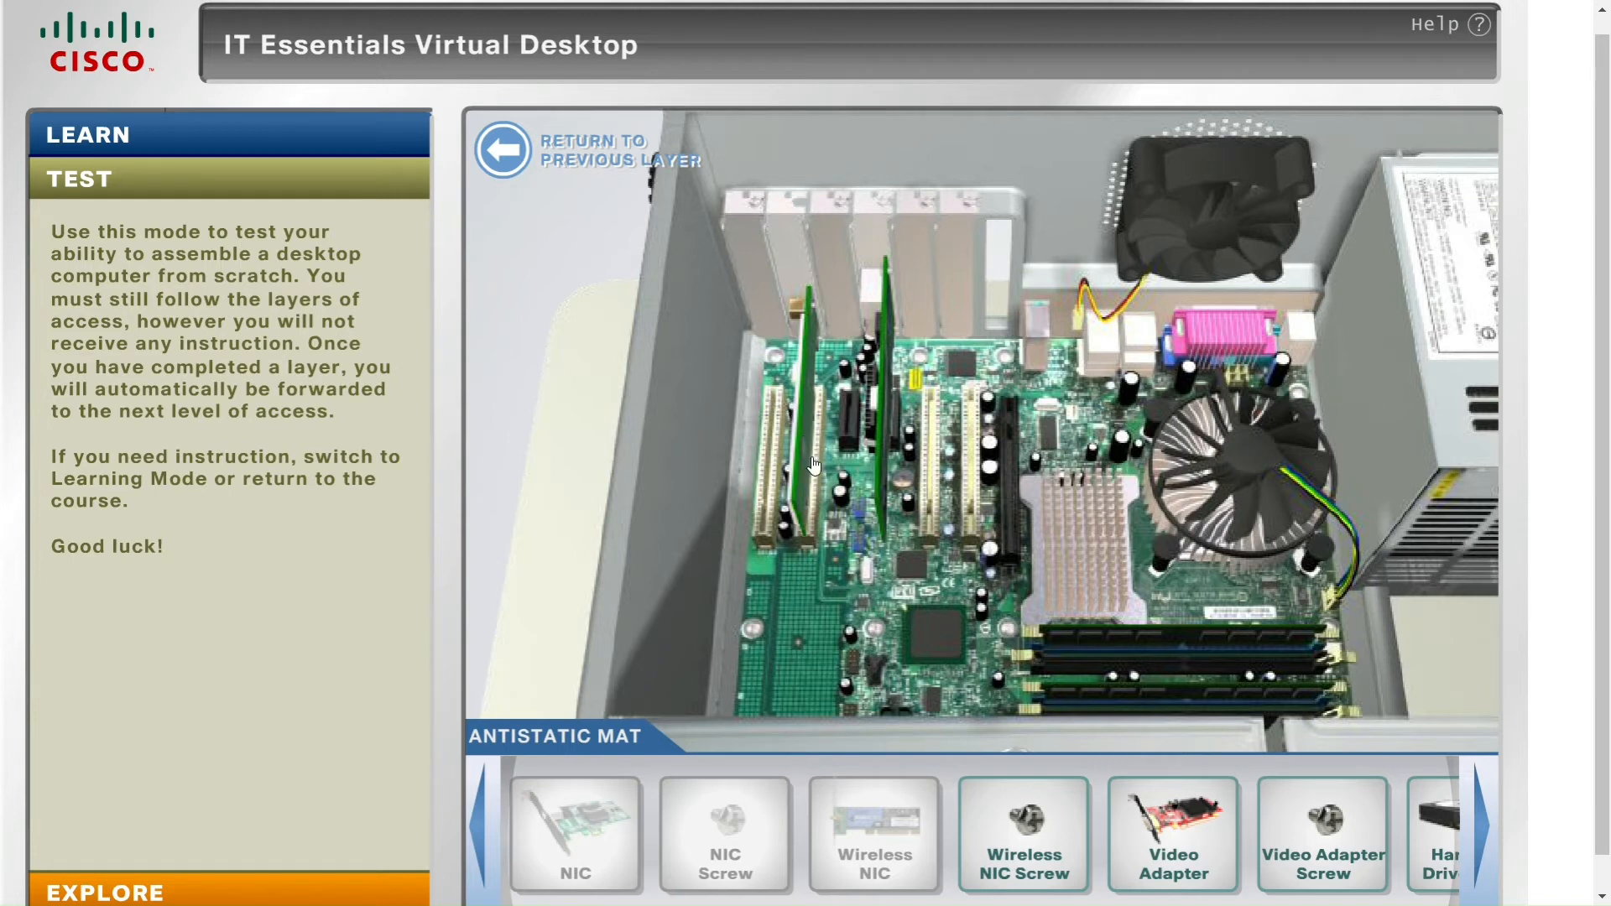
{"action": "left_click_drag", "start_coordinate": [1025, 818], "coordinate": [793, 182]}
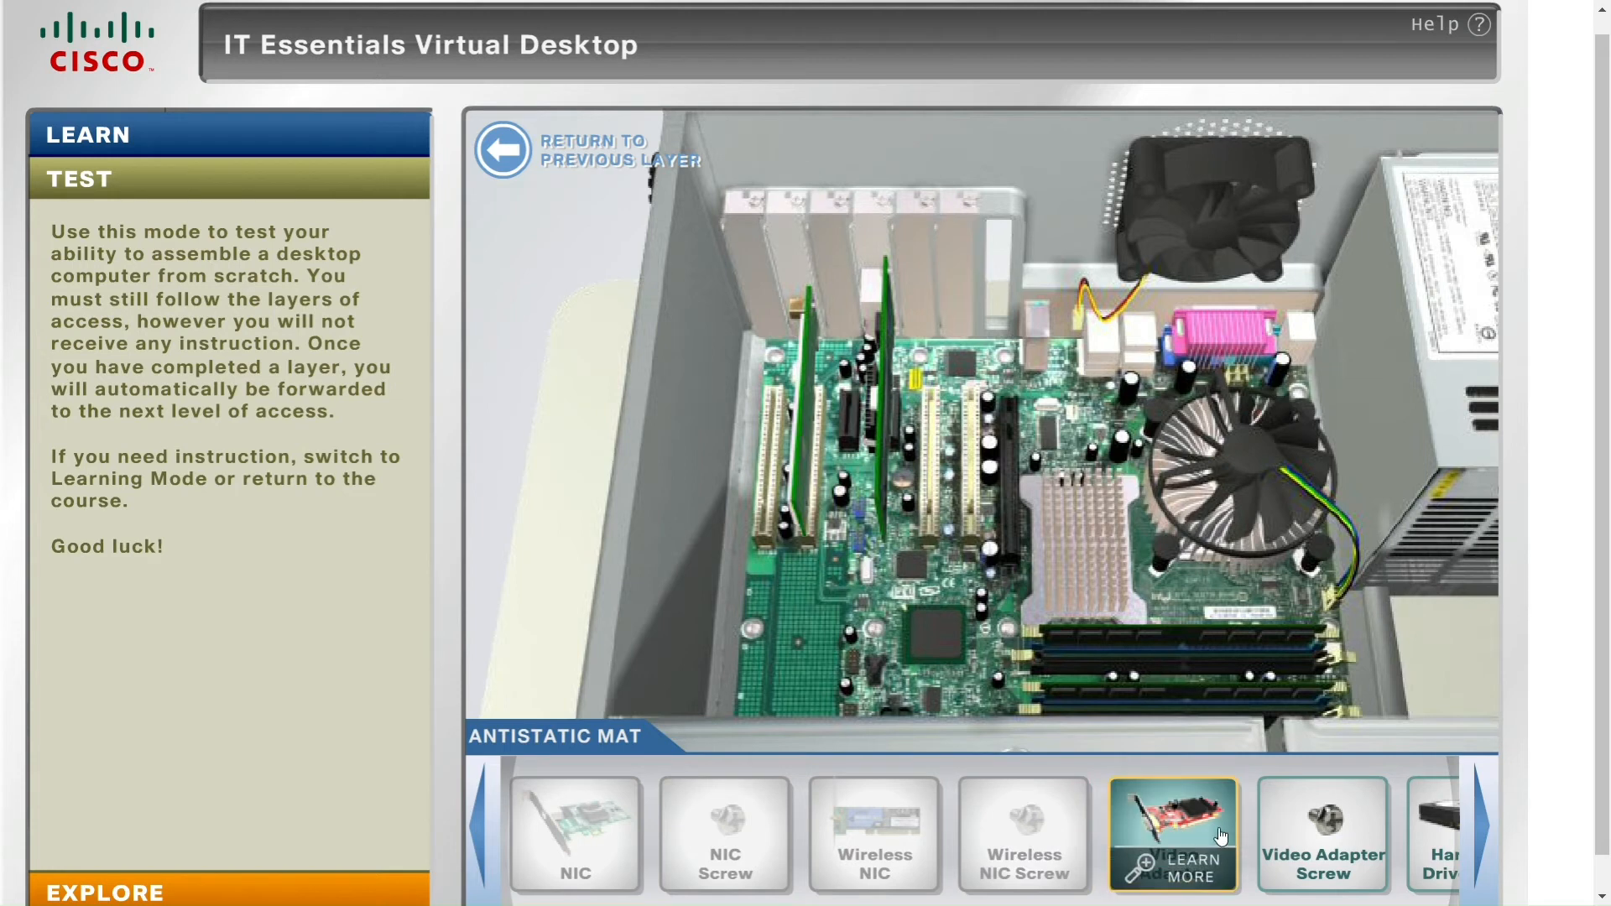
Install the video adapter in the long black slot and fasten it with the video adapter screw
{"action": "left_click_drag", "start_coordinate": [1215, 825], "coordinate": [1035, 483]}
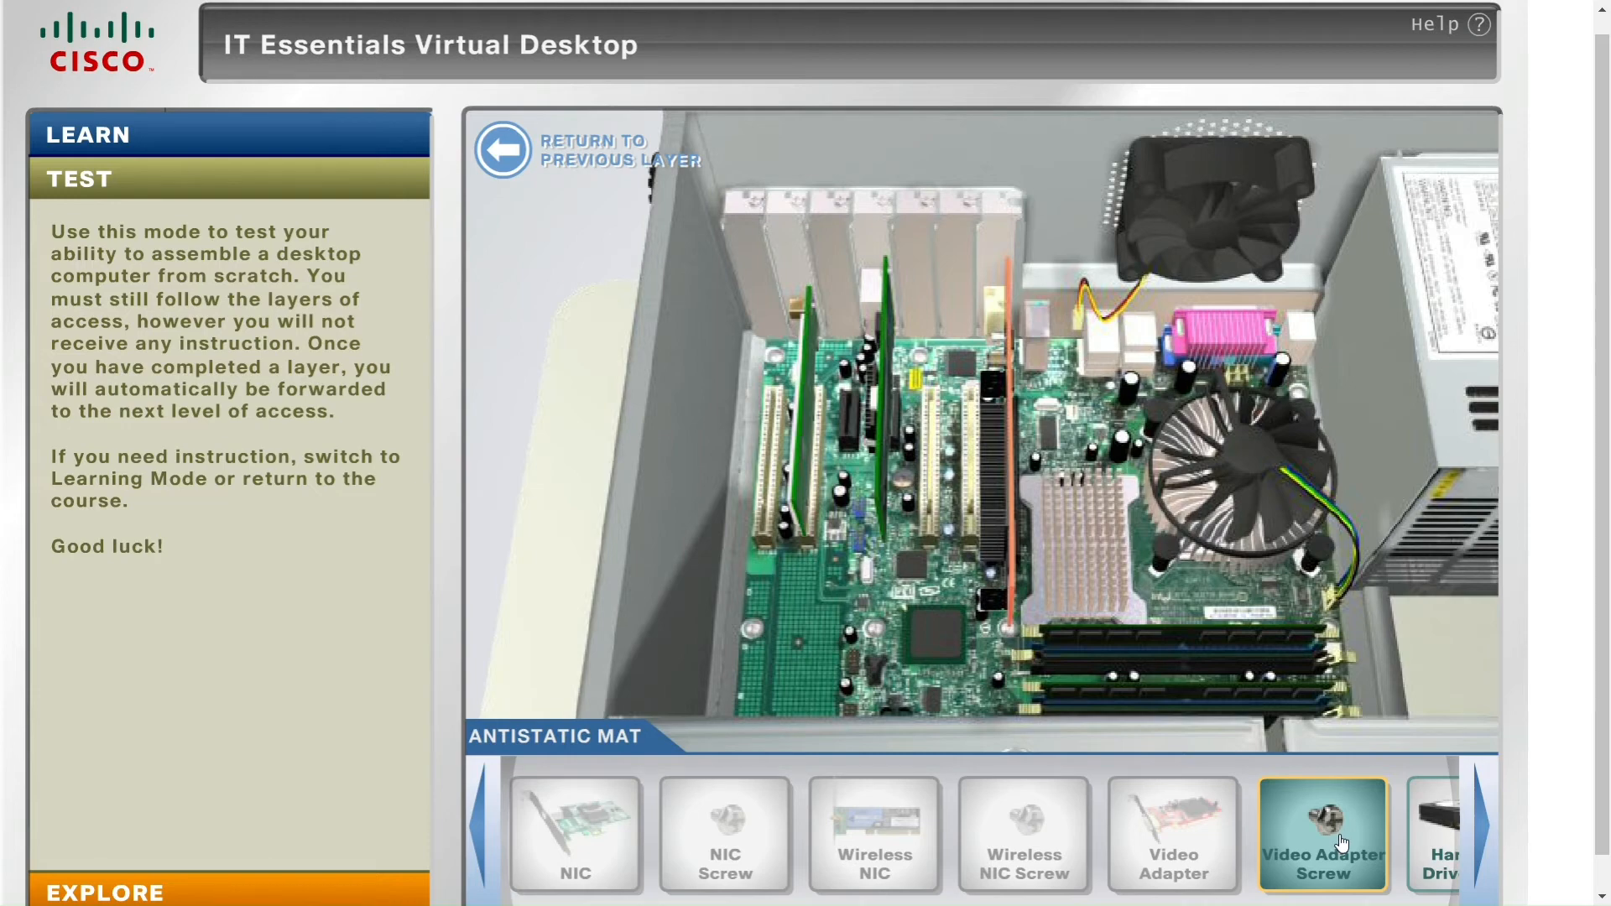
{"action": "left_click_drag", "start_coordinate": [1339, 841], "coordinate": [1050, 221]}
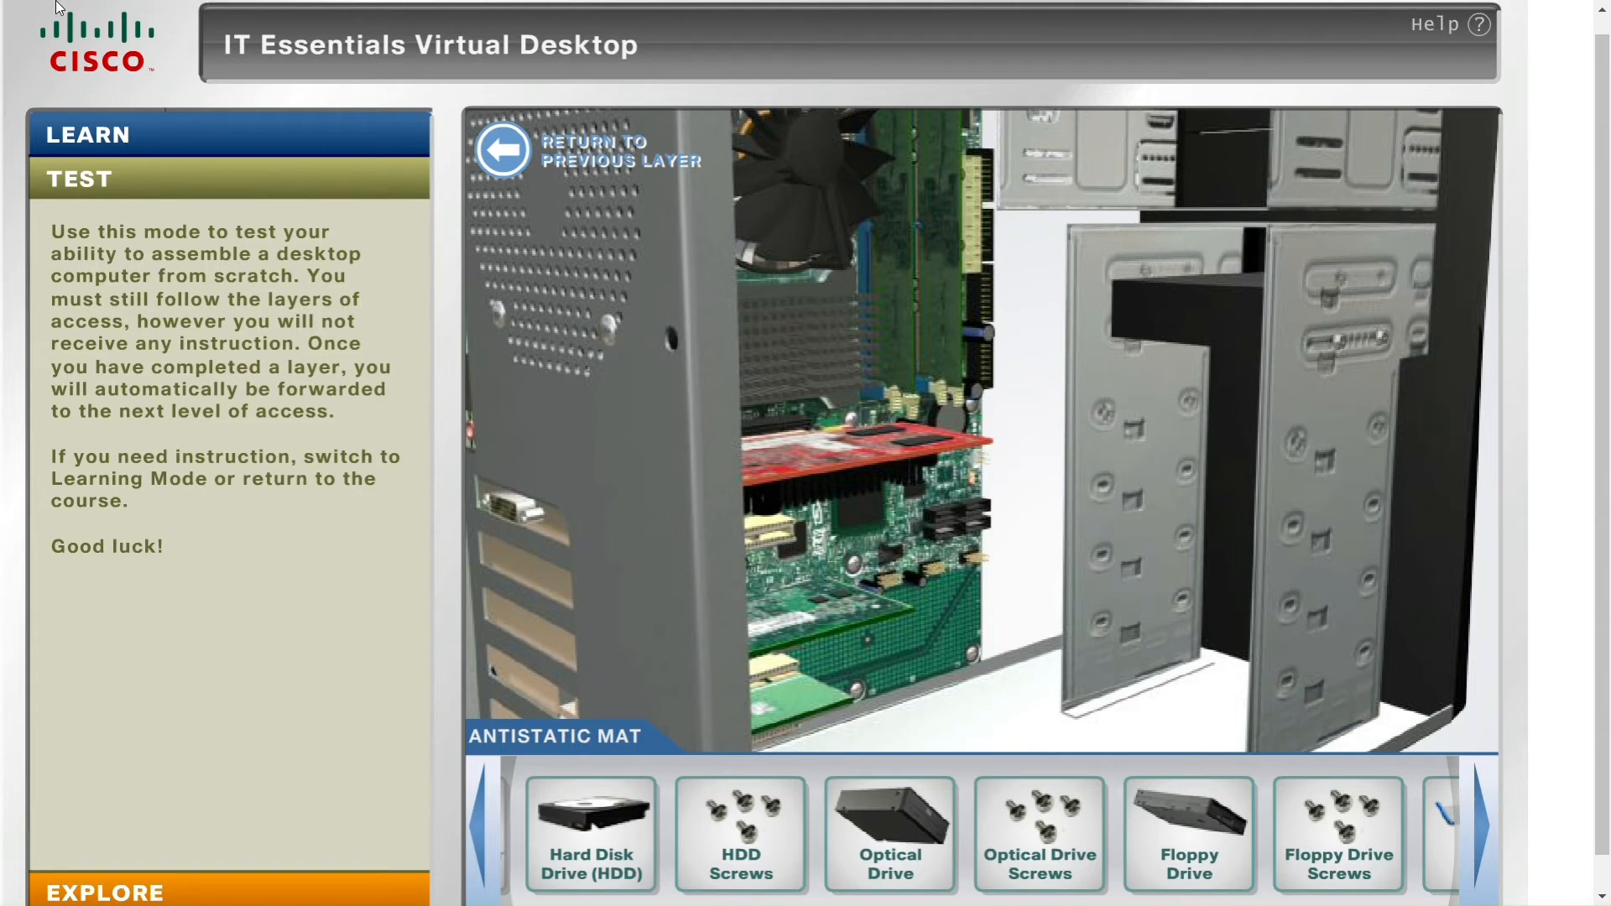
Rotate the hard disk drive label side up, insert it into the lower drive bay and fasten it with the HDD screws
{"action": "mouse_move", "coordinate": [585, 843]}
{"action": "left_click_drag", "start_coordinate": [585, 843], "coordinate": [1080, 393]}
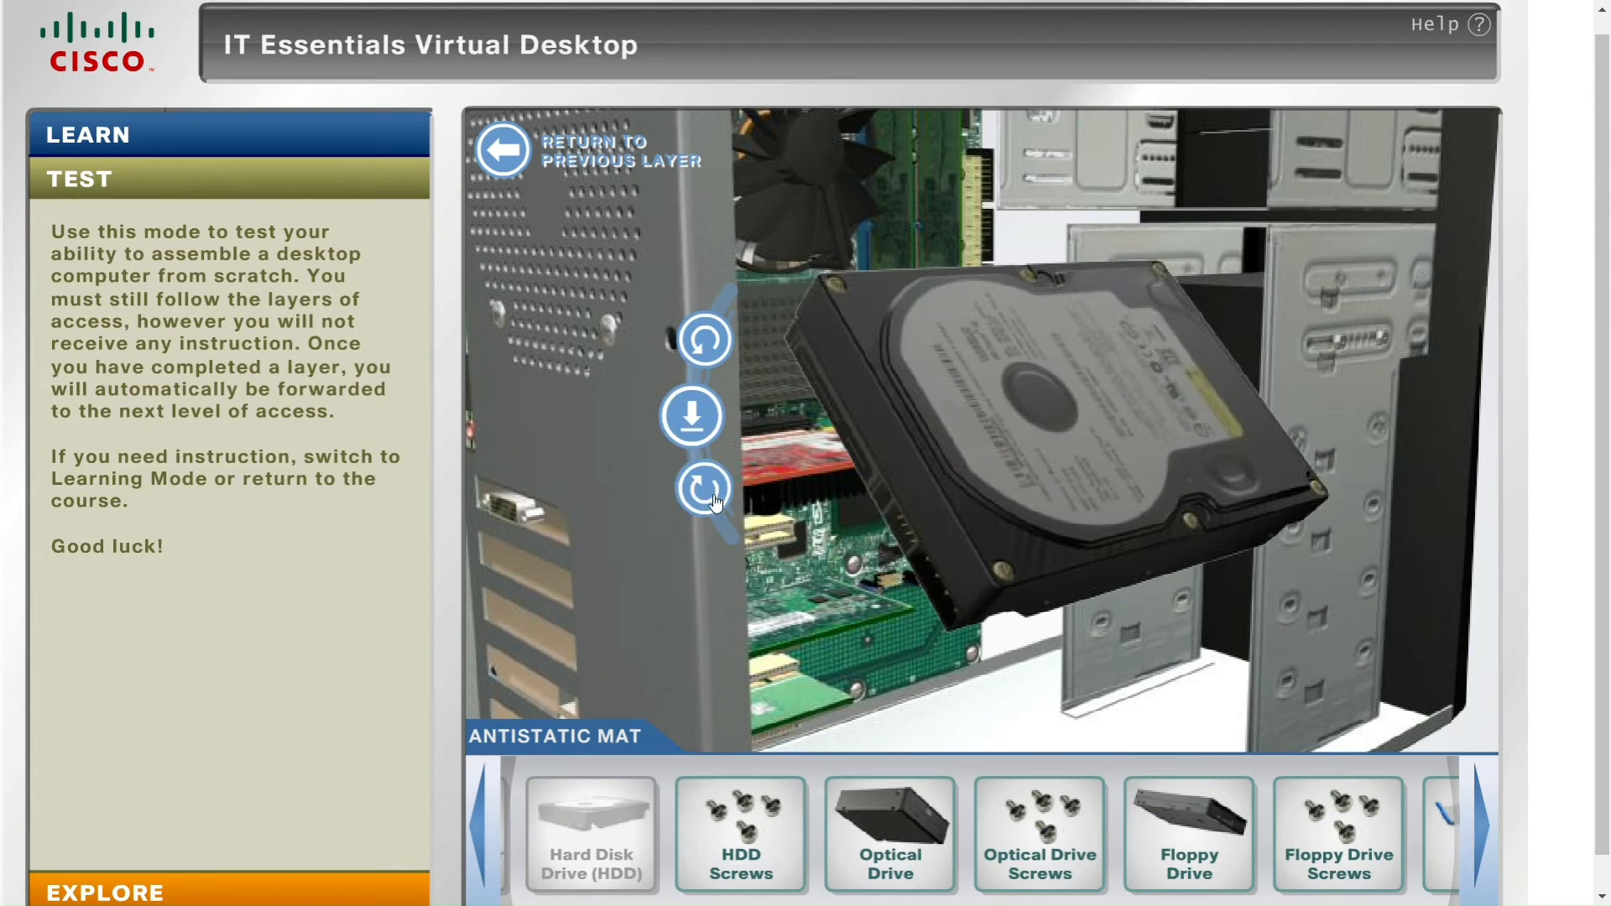
{"action": "left_click", "coordinate": [709, 359]}
{"action": "left_click", "coordinate": [725, 346]}
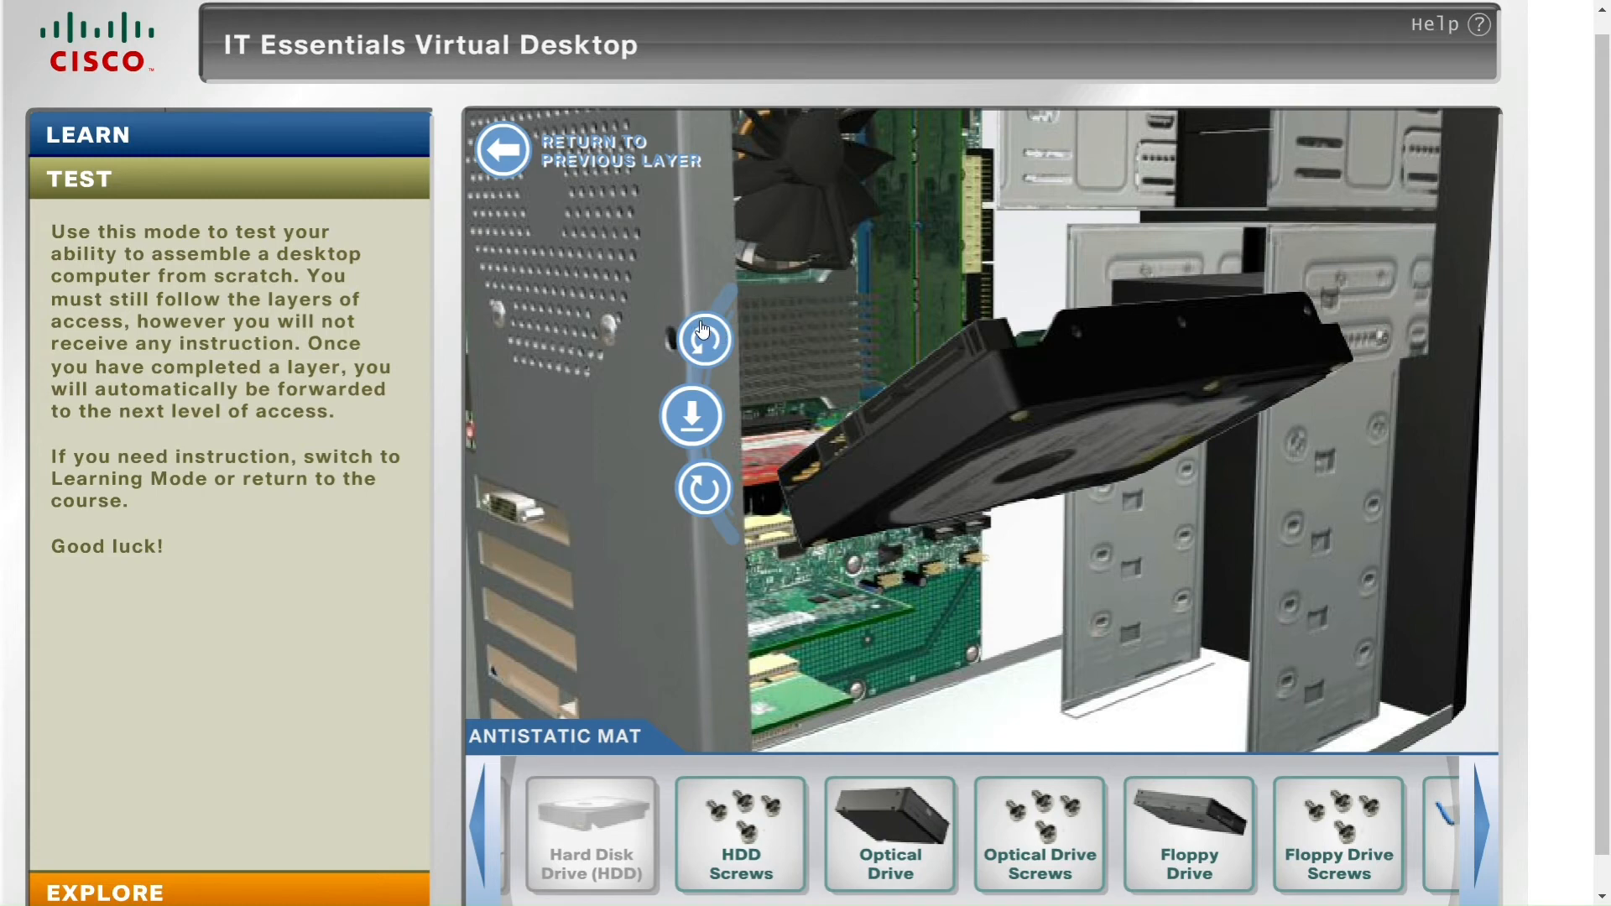
{"action": "left_click", "coordinate": [705, 499]}
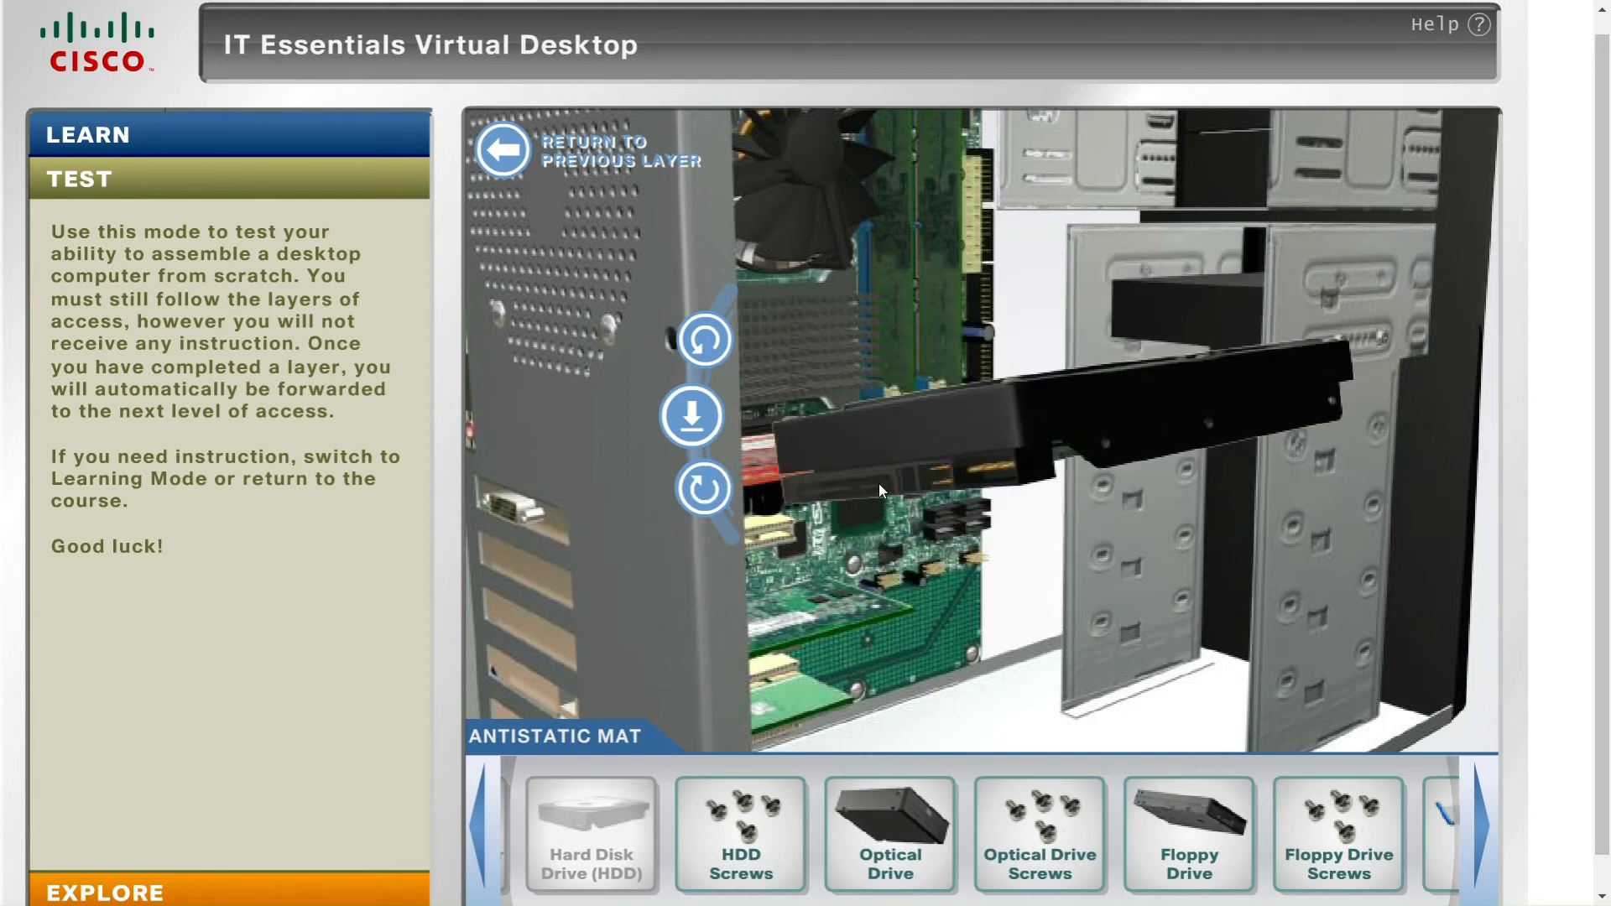
{"action": "left_click", "coordinate": [725, 487]}
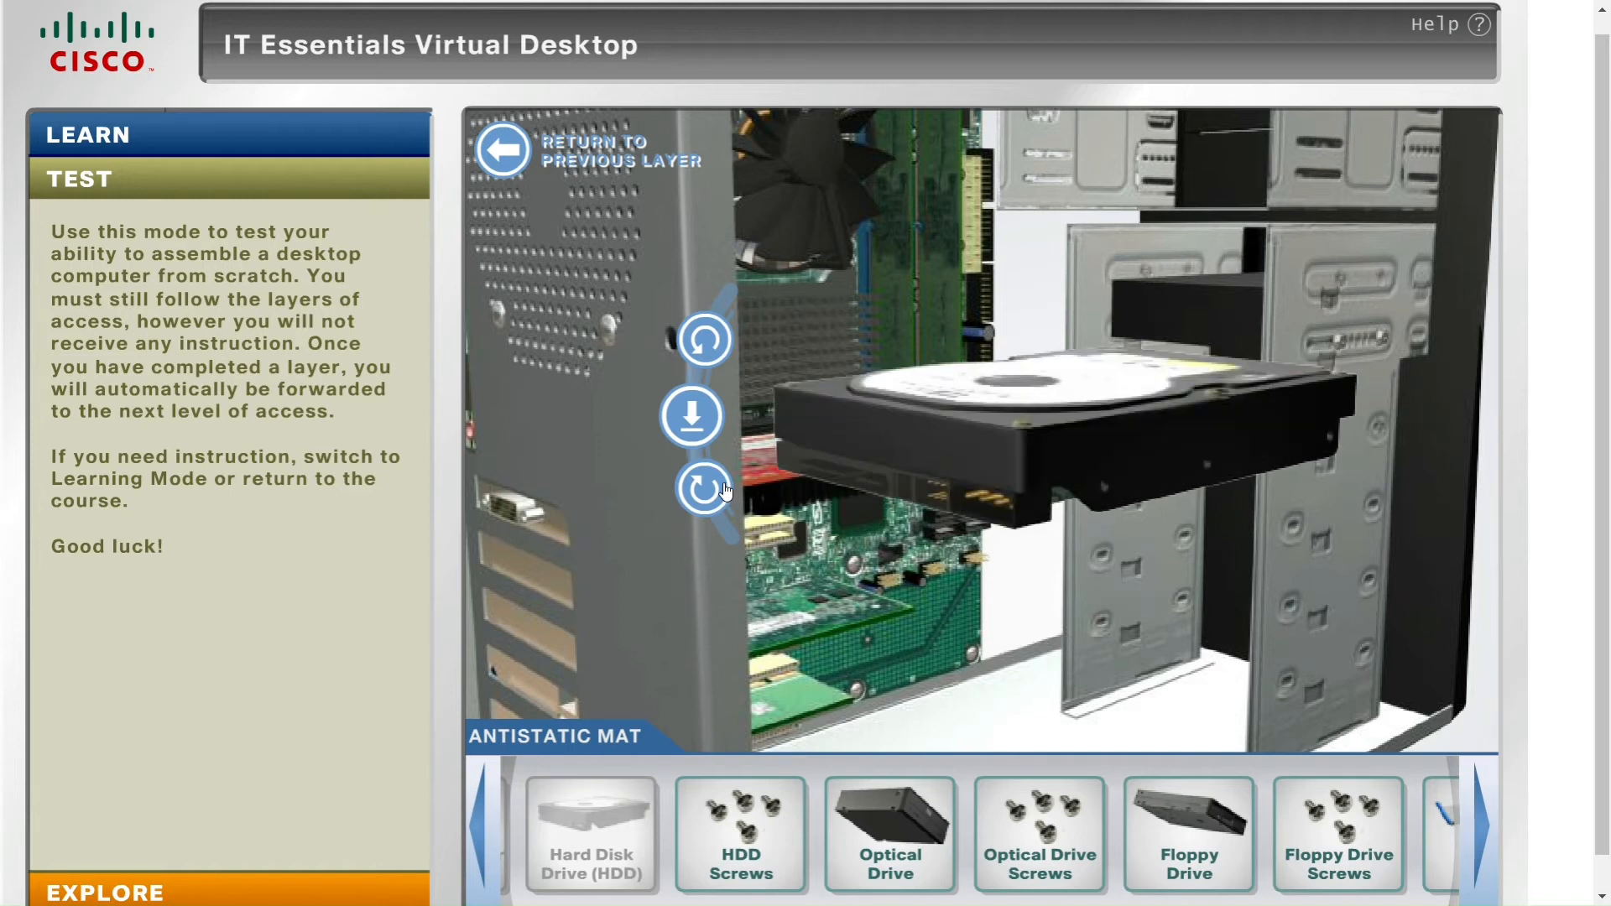
{"action": "left_click", "coordinate": [695, 418]}
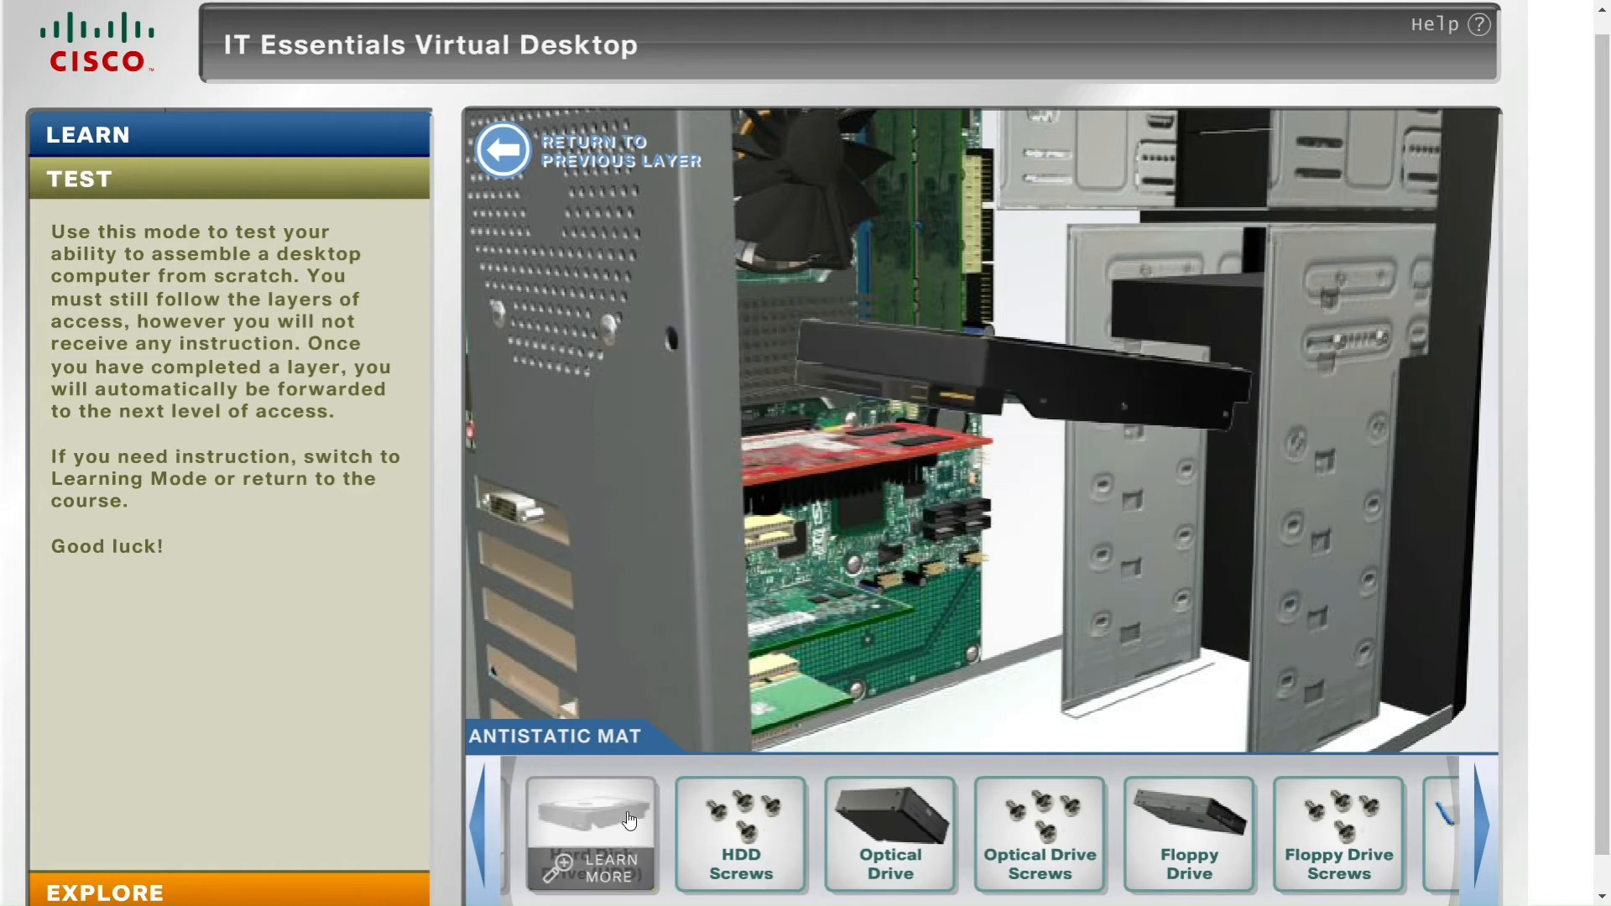
{"action": "left_click_drag", "start_coordinate": [742, 786], "coordinate": [1276, 440]}
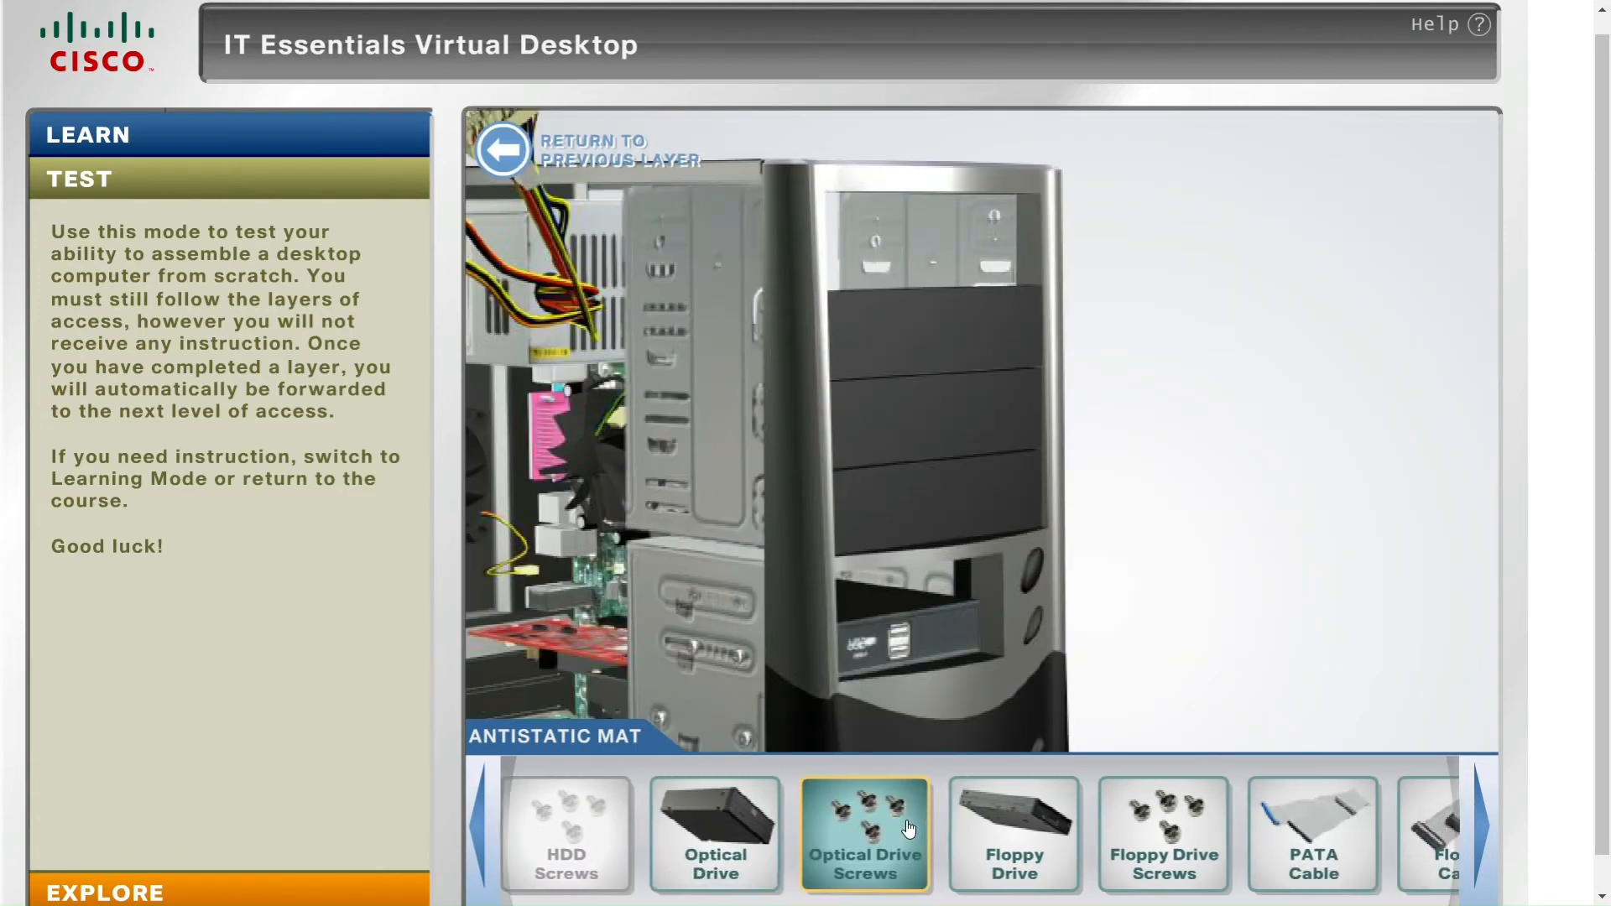
Rotate the optical drive level with the open top front bay, insert it and fasten it with the optical drive screws
{"action": "left_click_drag", "start_coordinate": [609, 789], "coordinate": [1030, 240]}
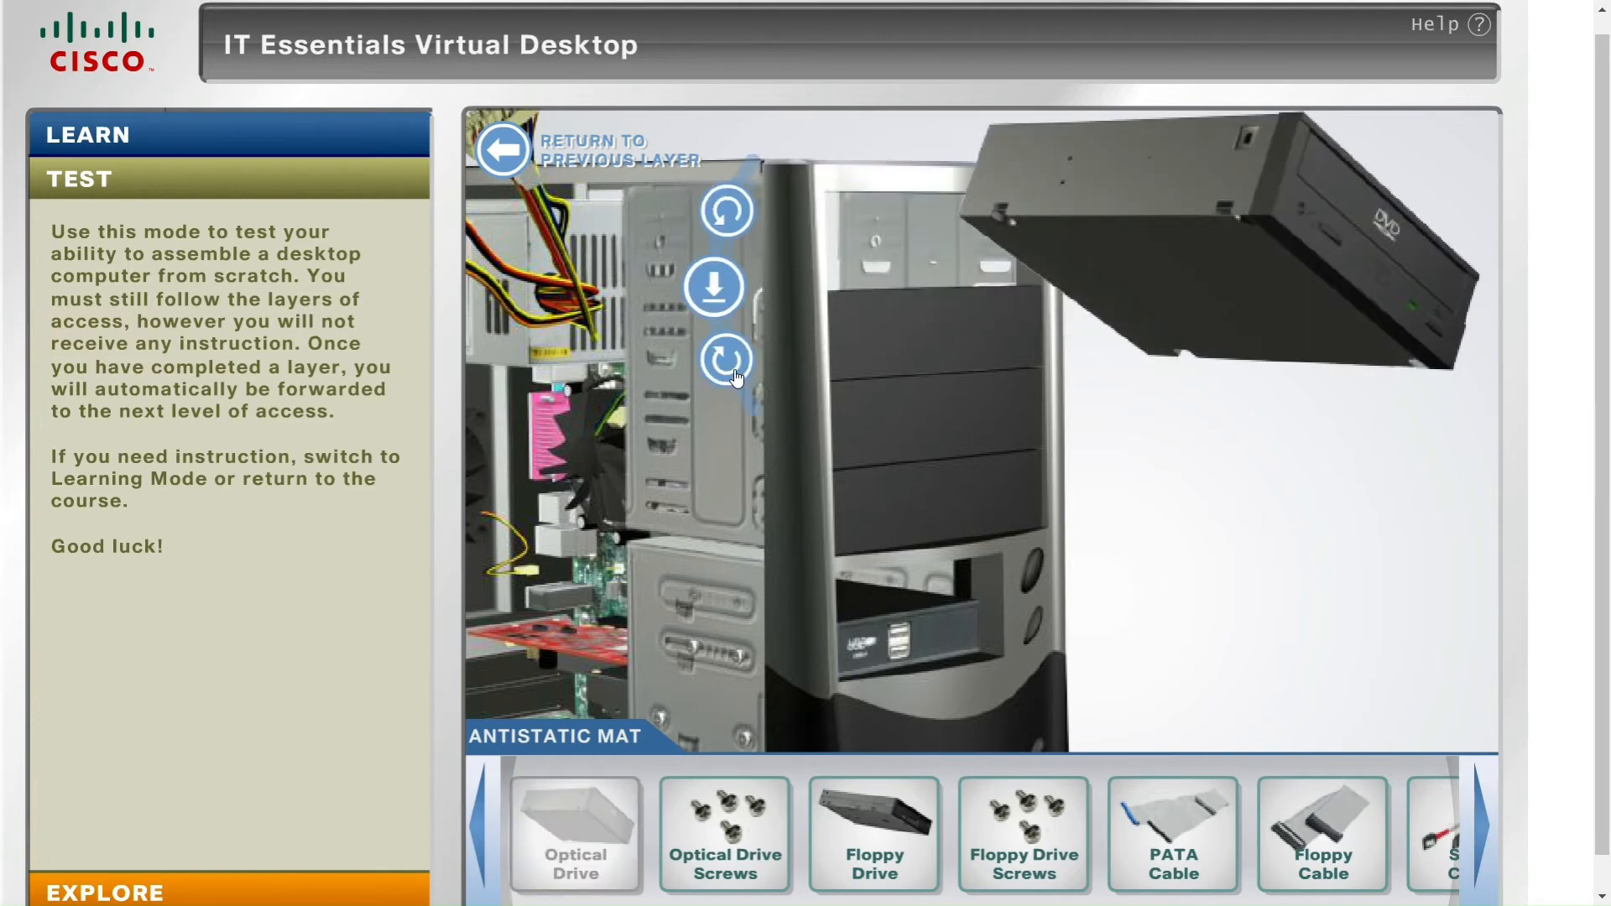
{"action": "left_click", "coordinate": [729, 368]}
{"action": "left_click", "coordinate": [724, 215]}
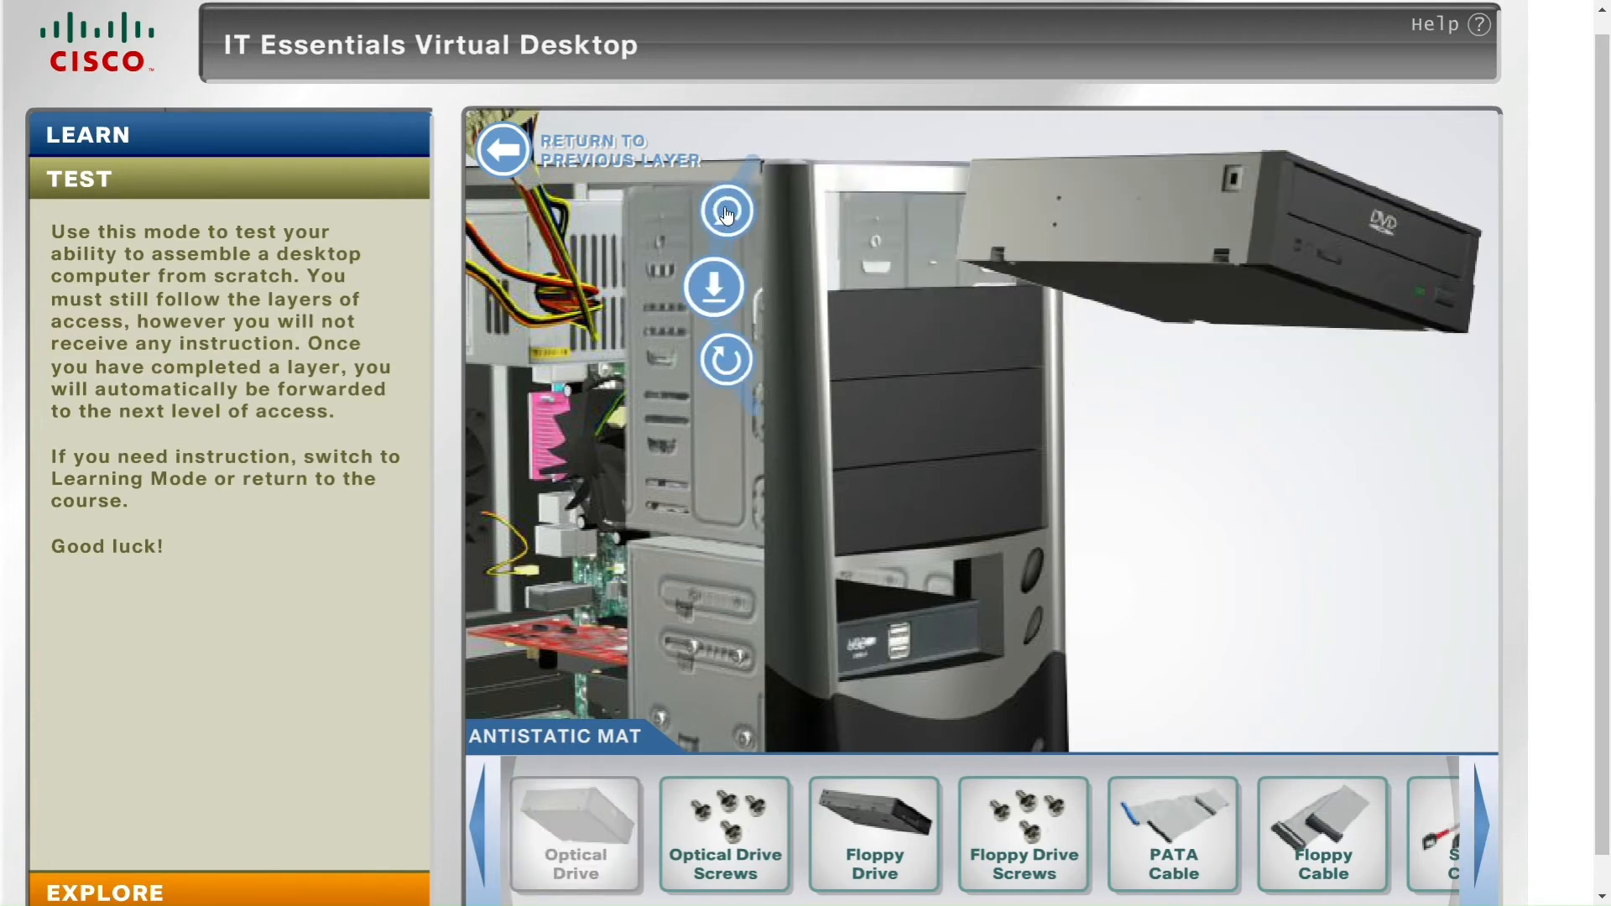
{"action": "left_click", "coordinate": [721, 288]}
{"action": "left_click_drag", "start_coordinate": [781, 827], "coordinate": [705, 228]}
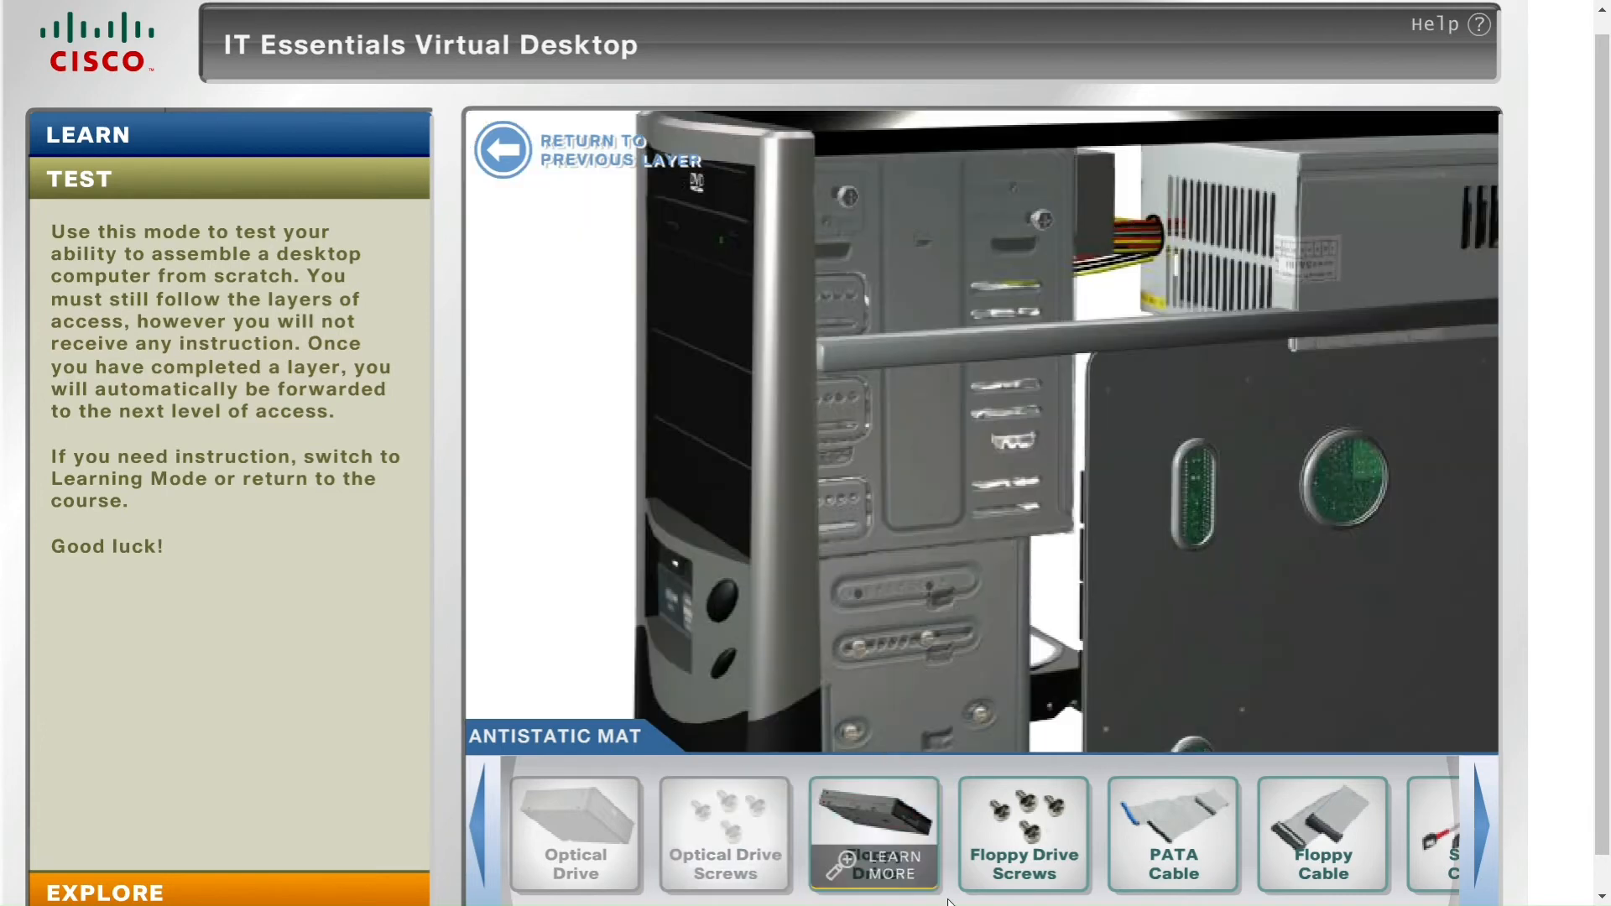
Rotate the floppy drive upright and level with its front bay, insert it and fasten it with the floppy drive screws
{"action": "mouse_move", "coordinate": [839, 812]}
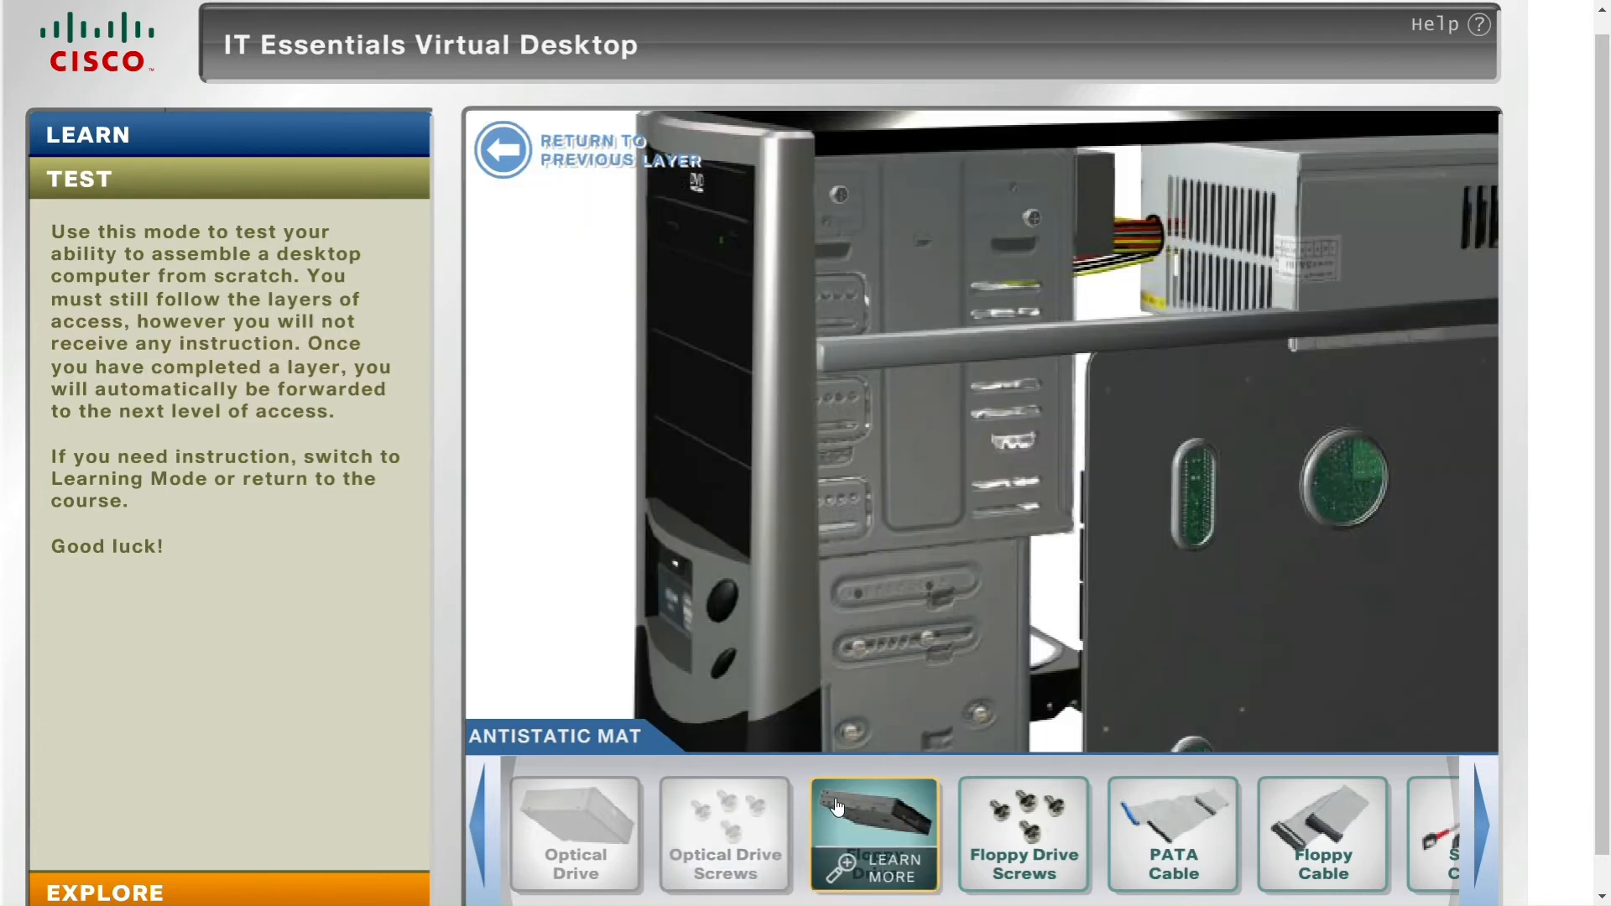
{"action": "left_click_drag", "start_coordinate": [873, 817], "coordinate": [987, 597]}
{"action": "left_click", "coordinate": [899, 690]}
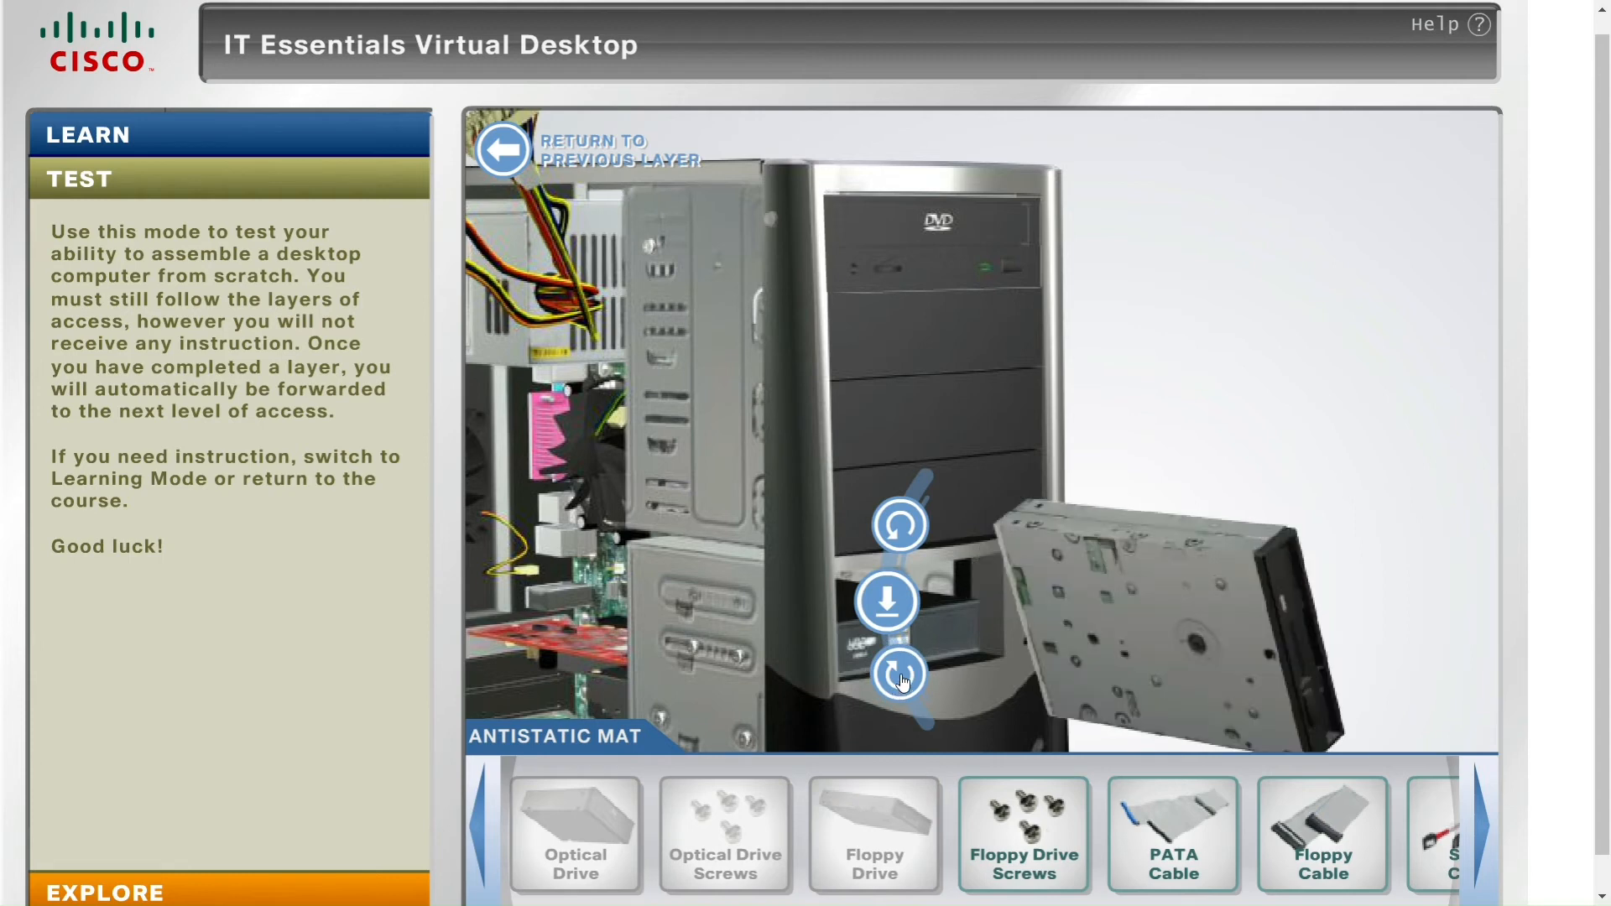
{"action": "left_click", "coordinate": [918, 524]}
{"action": "left_click", "coordinate": [918, 524]}
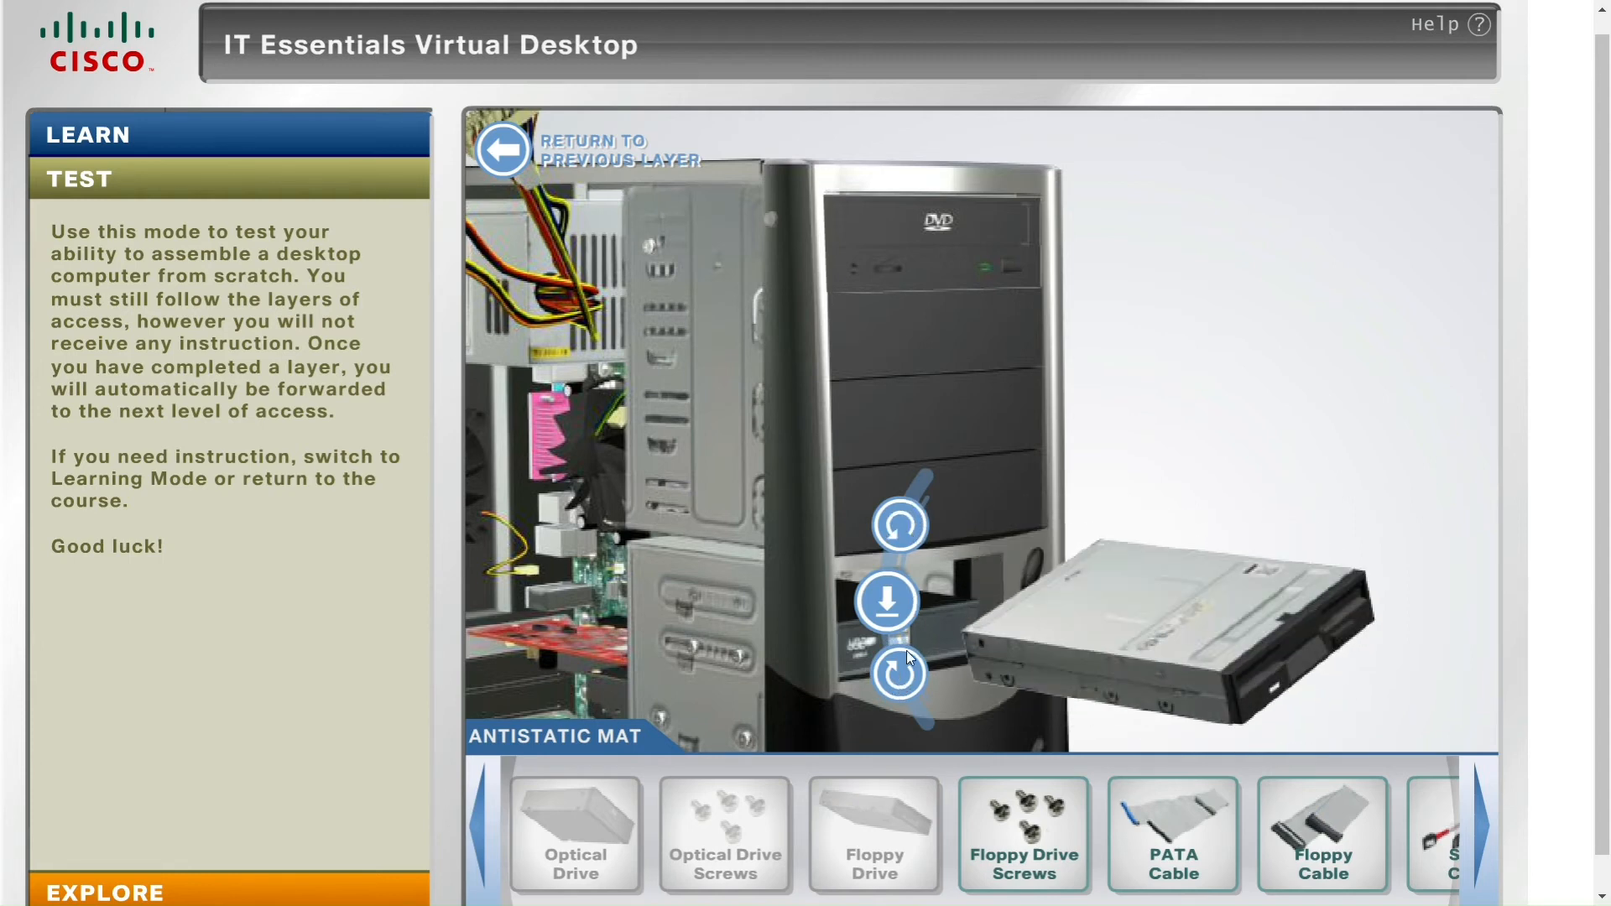
{"action": "left_click", "coordinate": [896, 601]}
{"action": "left_click_drag", "start_coordinate": [1020, 822], "coordinate": [682, 562]}
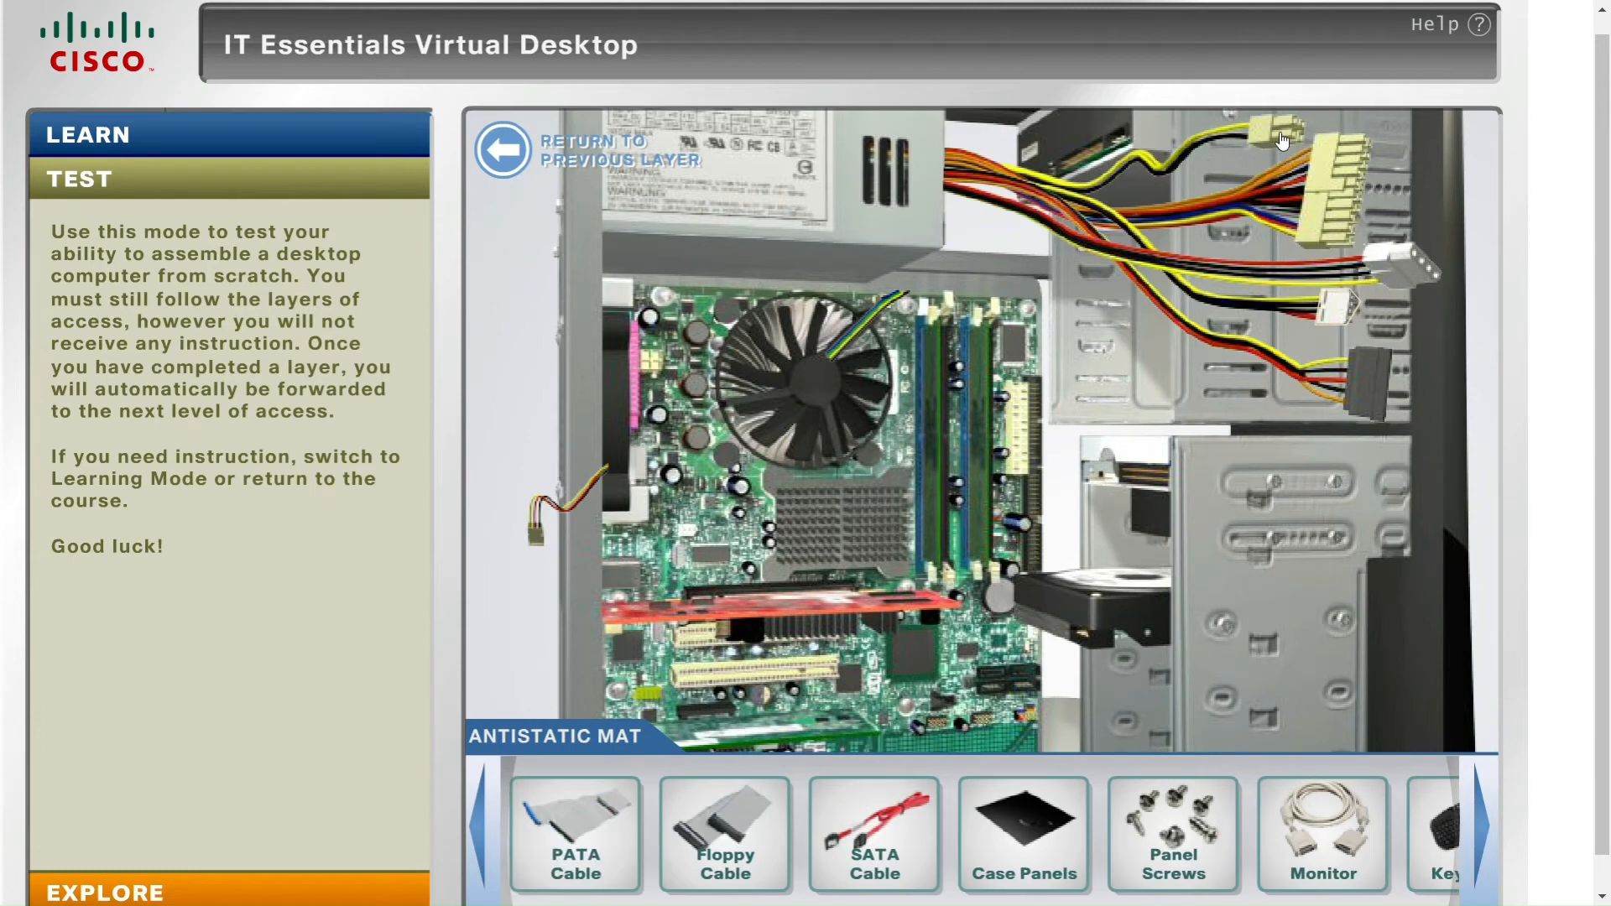
Align the four-pin auxiliary and the wide main power connectors with their motherboard sockets and plug them in
{"action": "left_click", "coordinate": [653, 370]}
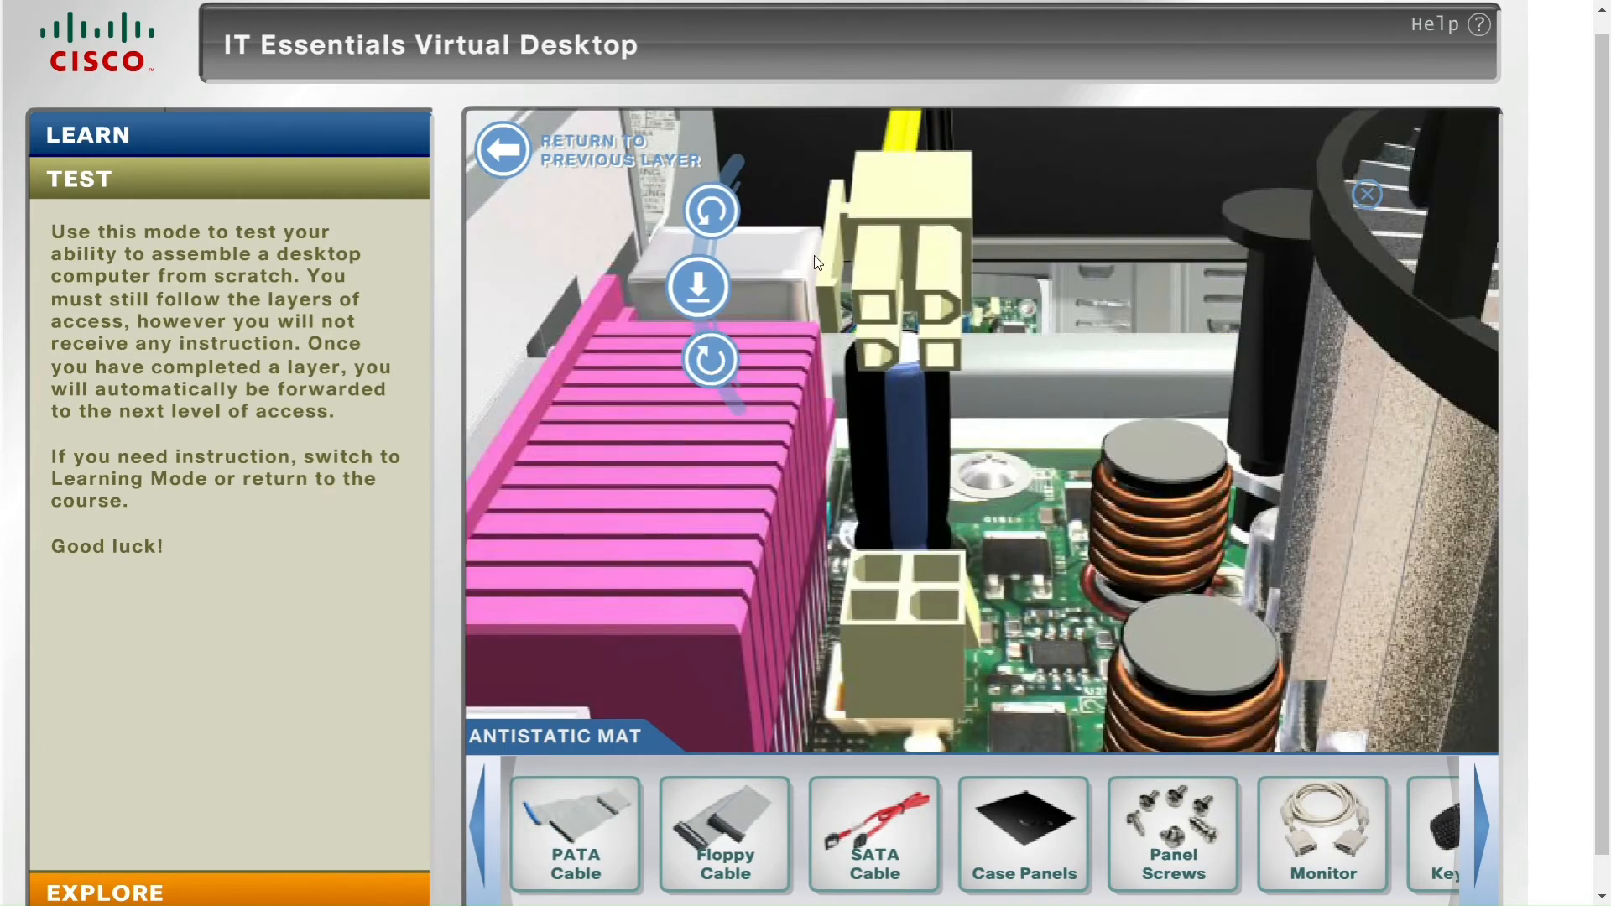
{"action": "left_click", "coordinate": [728, 218]}
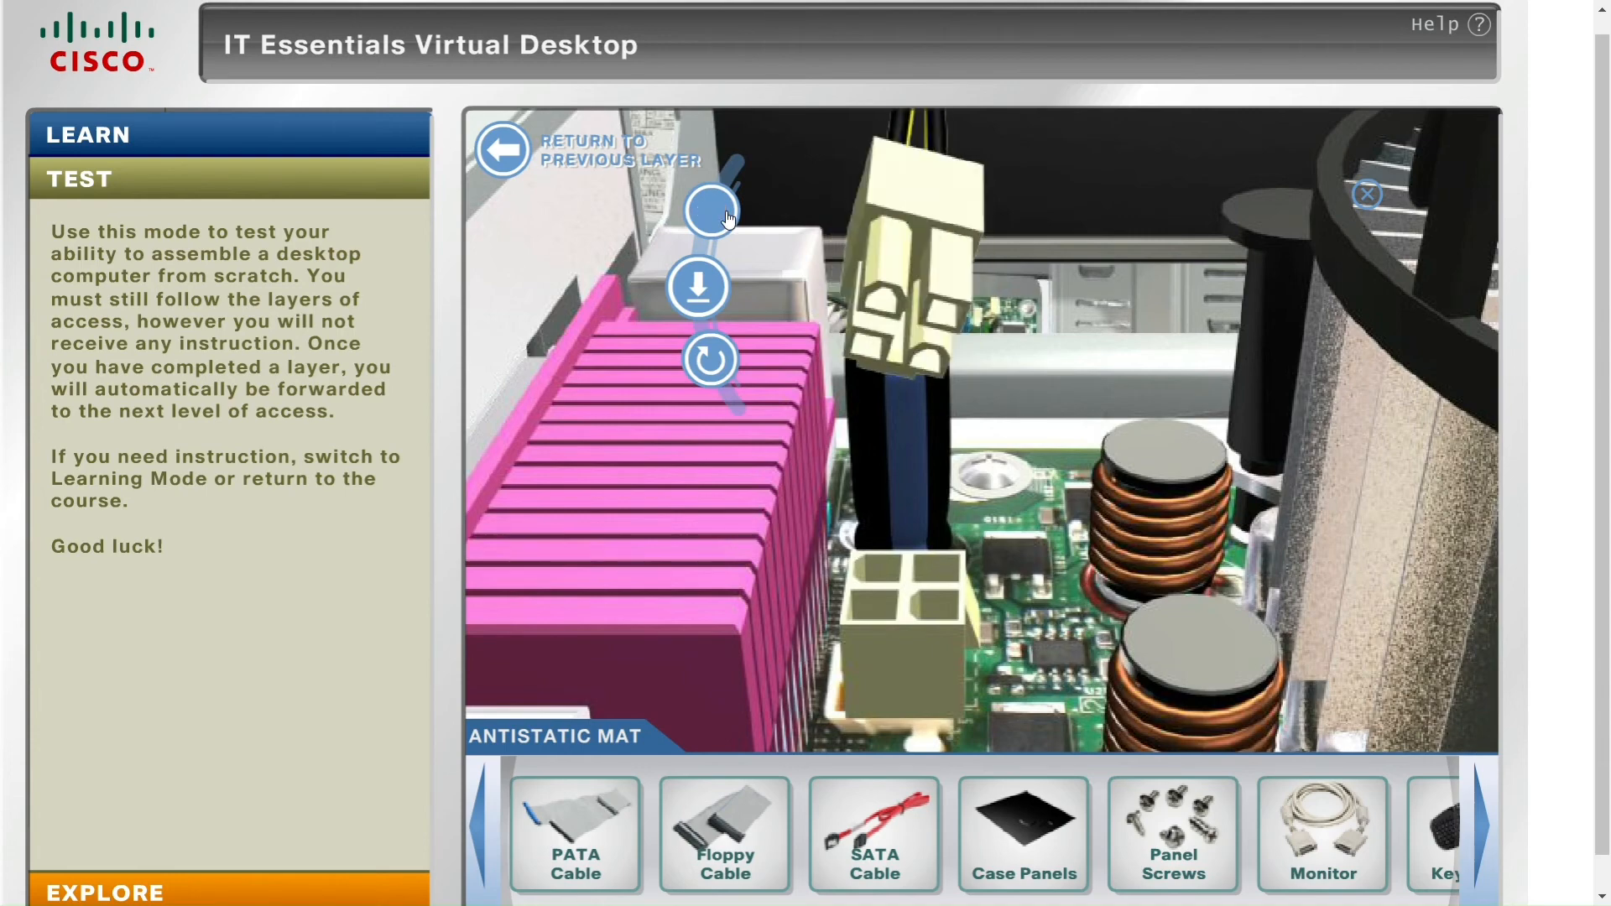
{"action": "left_click", "coordinate": [702, 289]}
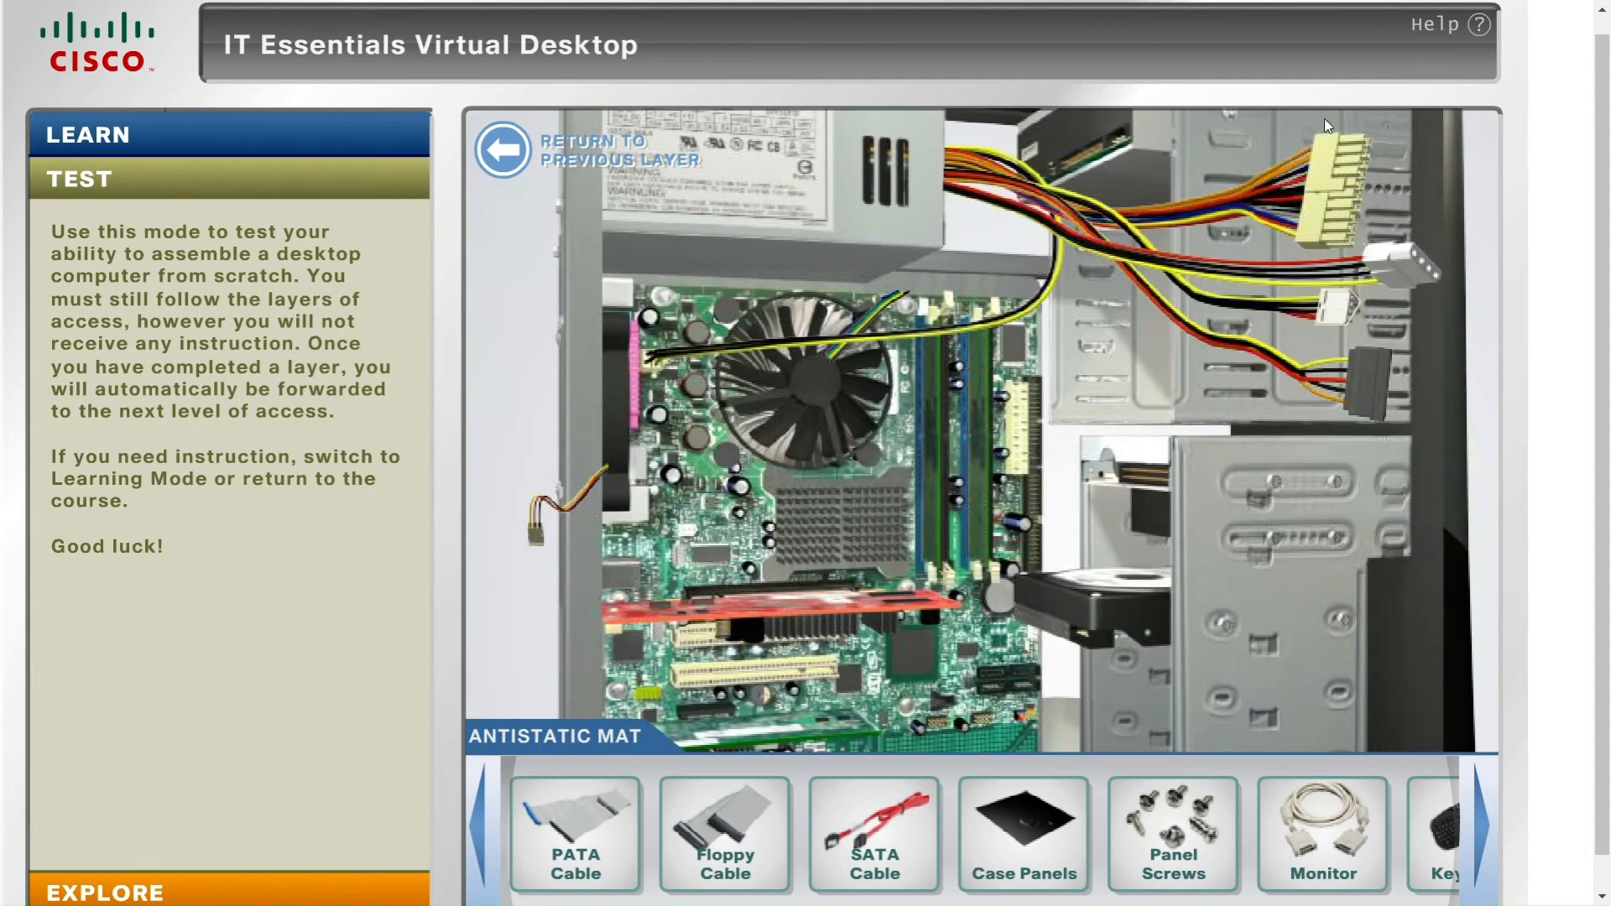
{"action": "left_click", "coordinate": [1014, 406]}
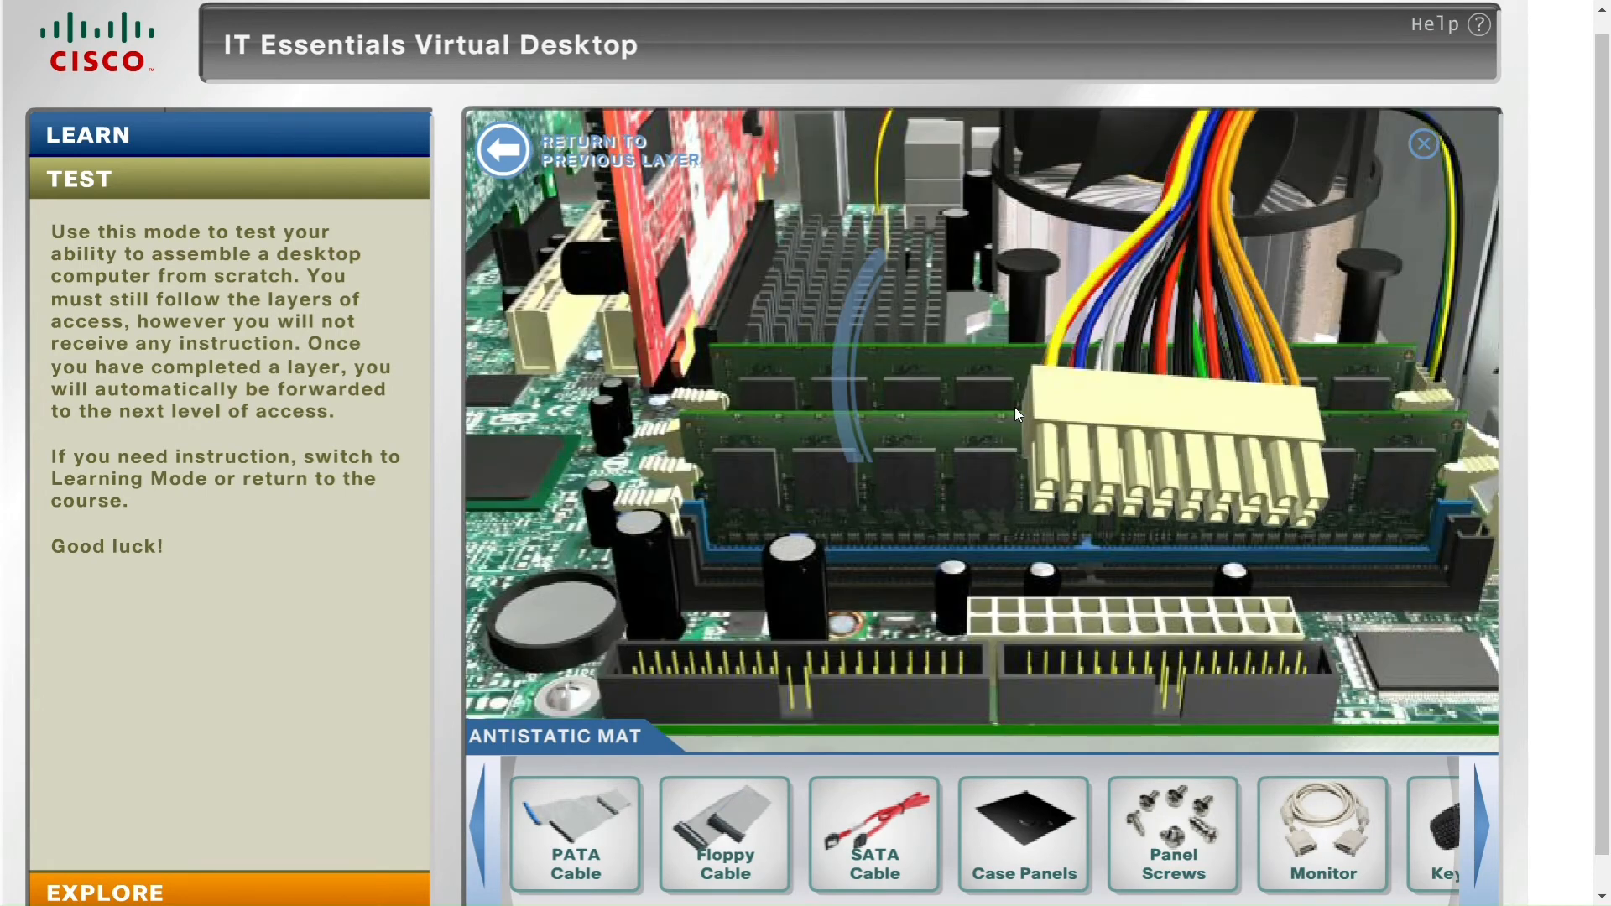
{"action": "left_click", "coordinate": [1014, 406]}
{"action": "left_click", "coordinate": [848, 449]}
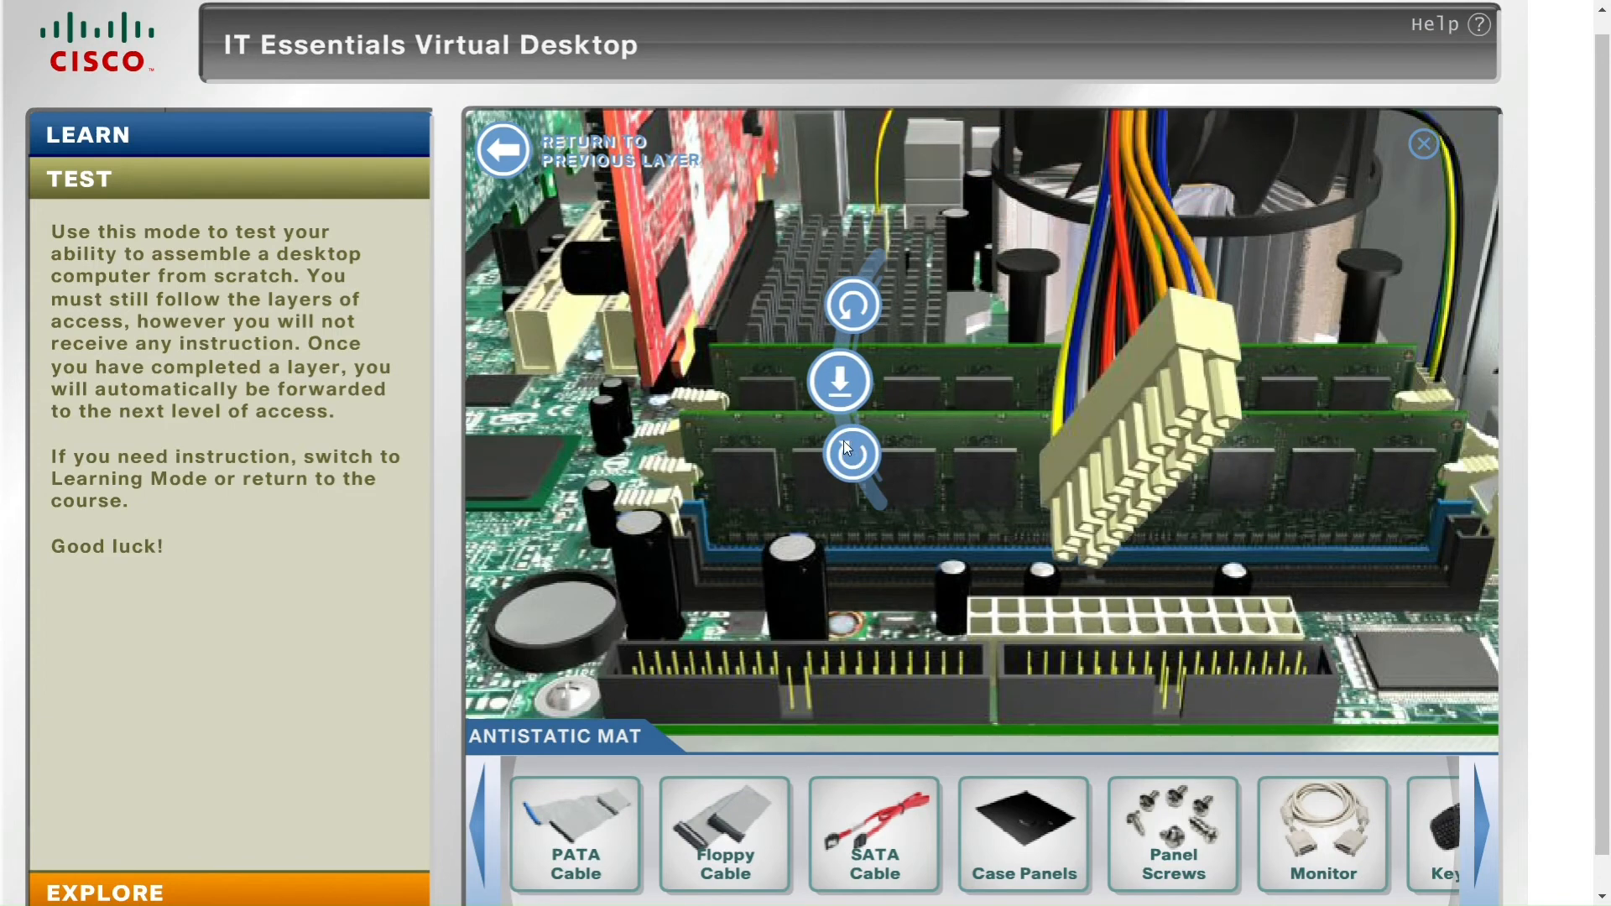
{"action": "left_click", "coordinate": [838, 382]}
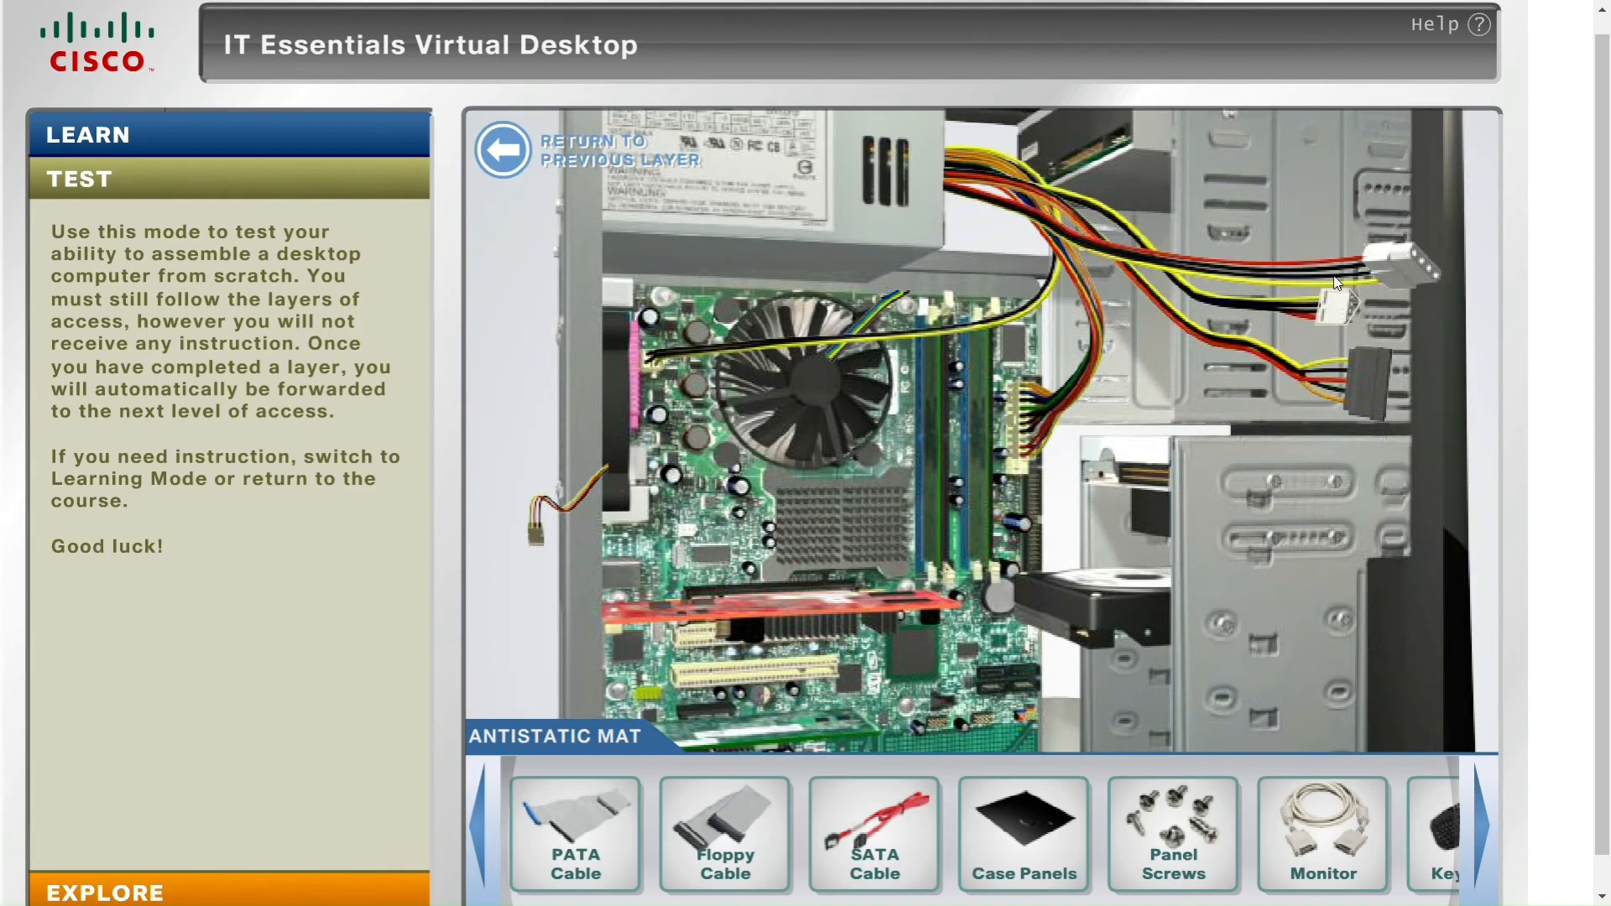
Connect the matching power supply leads to the optical drive, the floppy drive and the hard disk drive
{"action": "left_click", "coordinate": [1128, 148]}
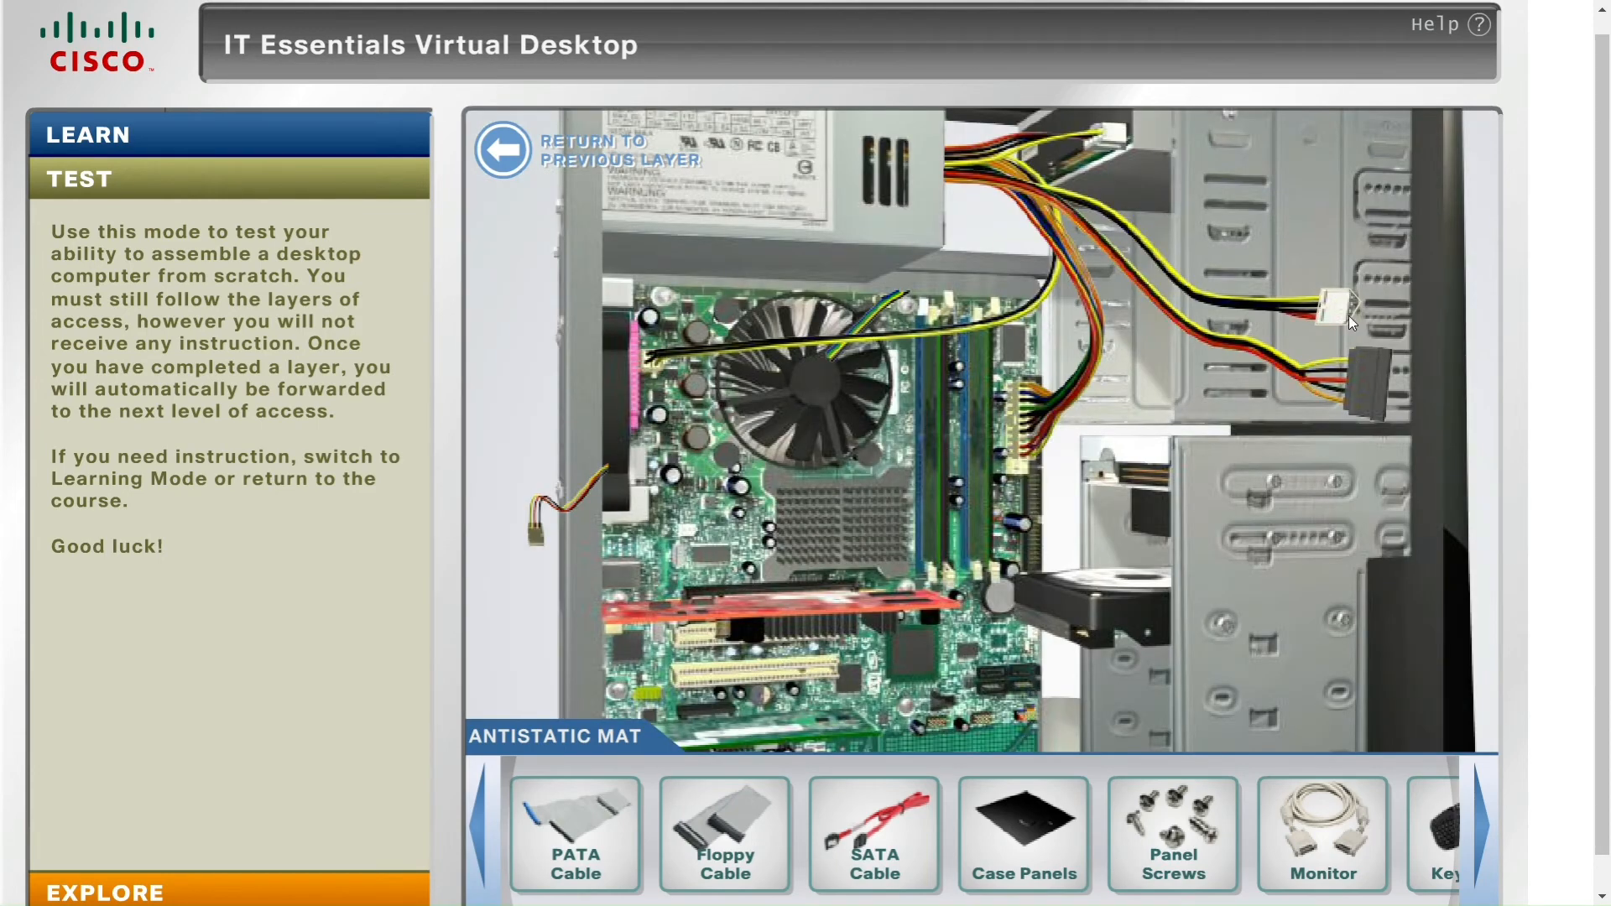
{"action": "left_click", "coordinate": [1094, 473]}
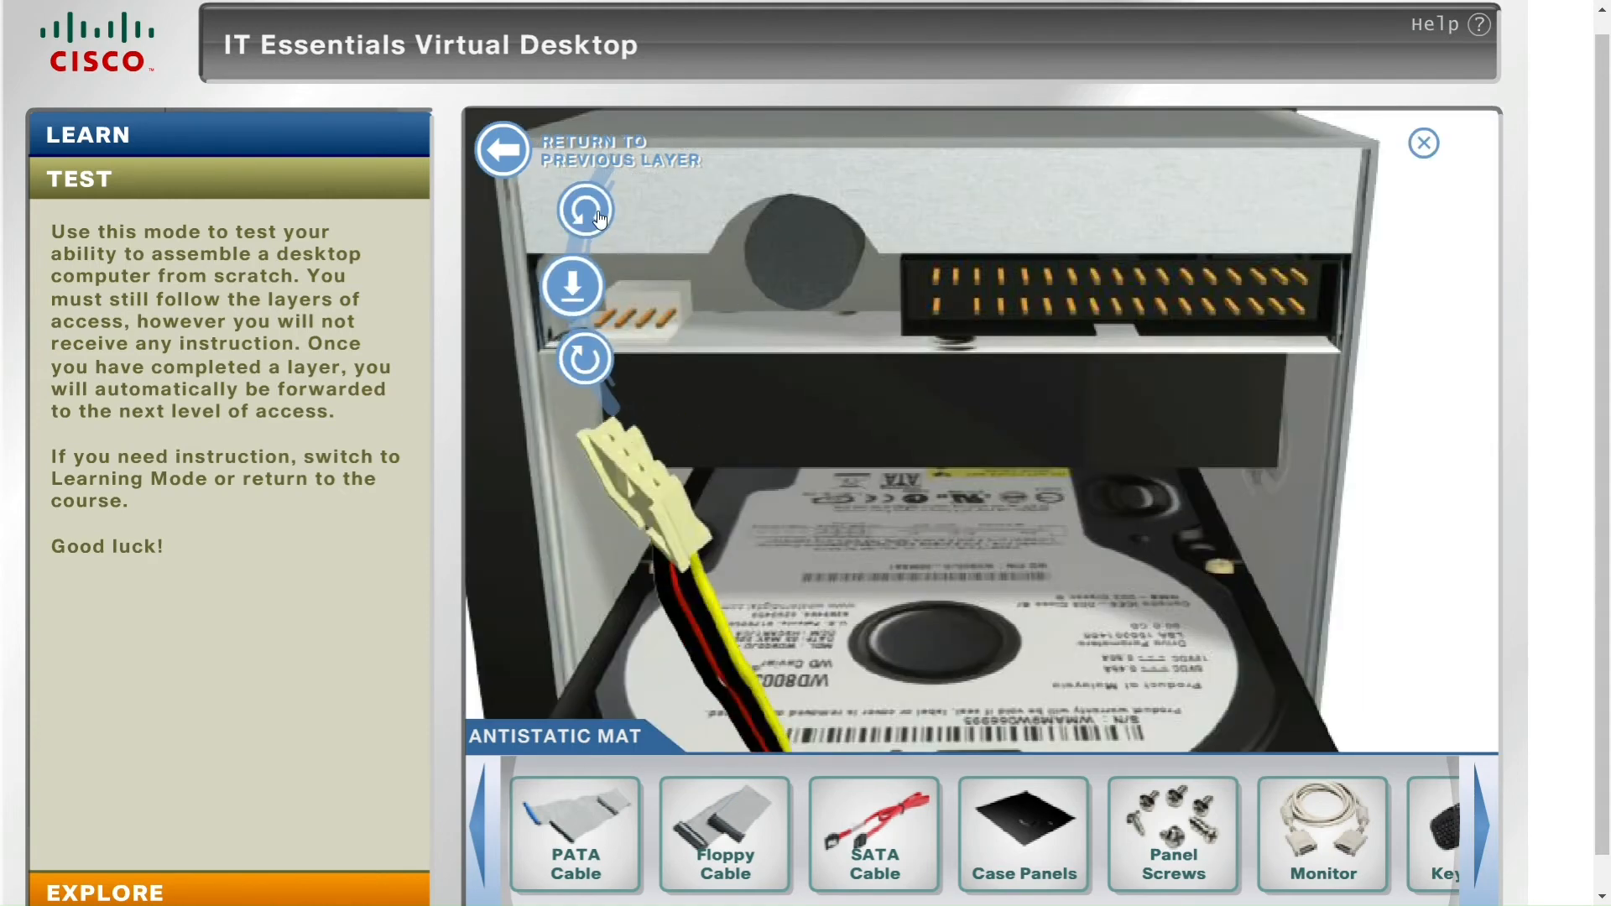
{"action": "left_click", "coordinate": [599, 219]}
{"action": "left_click", "coordinate": [577, 300]}
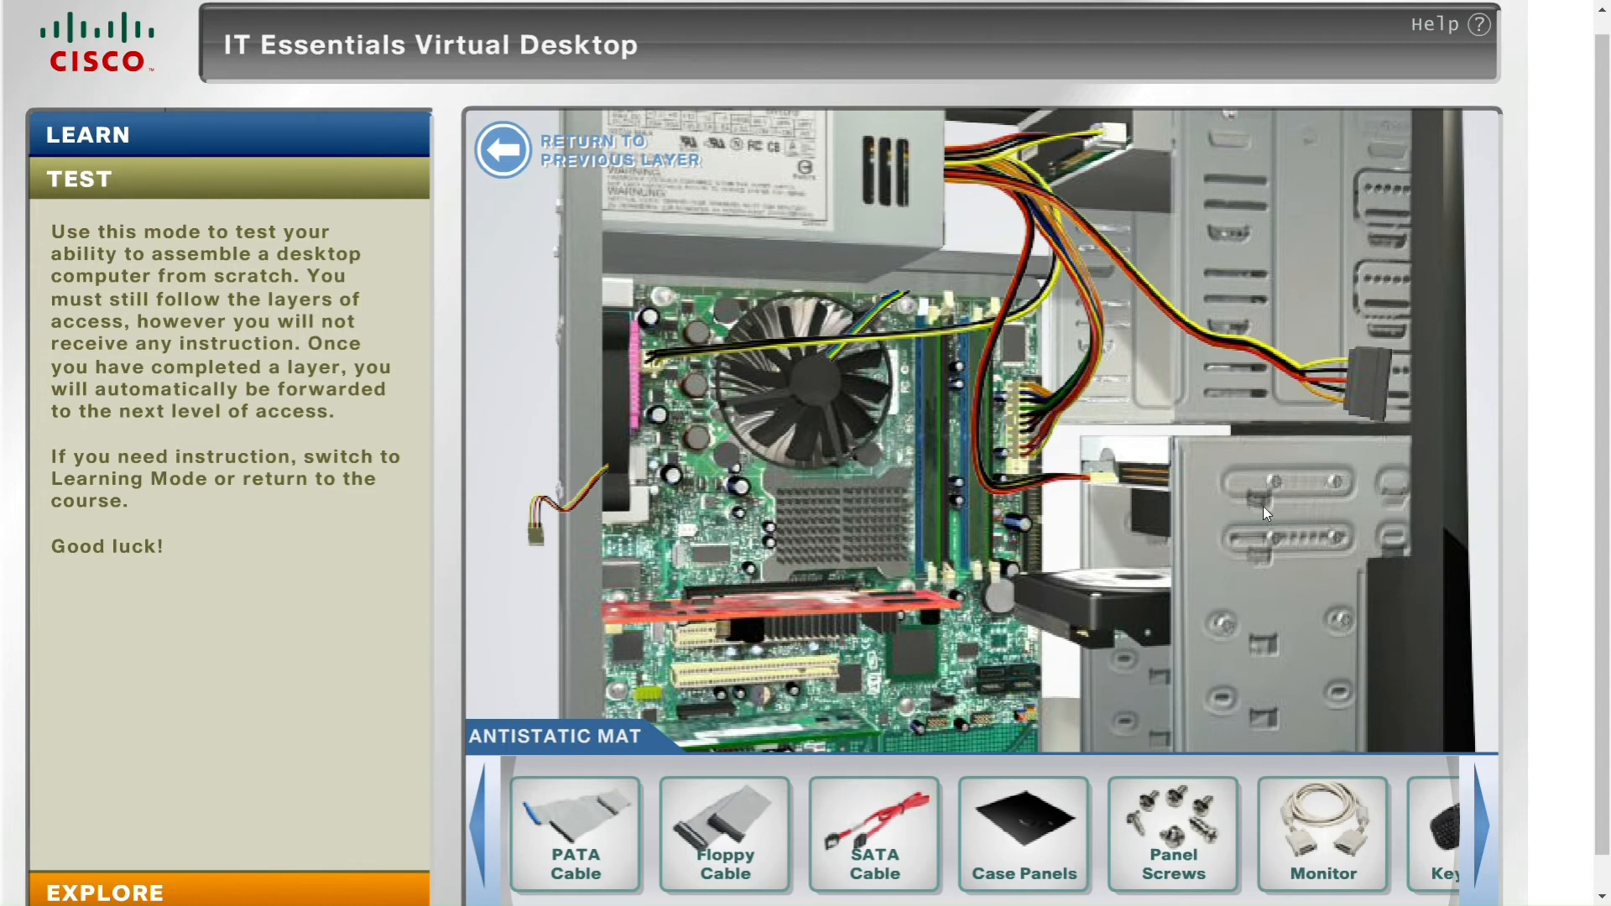
{"action": "left_click", "coordinate": [1039, 635]}
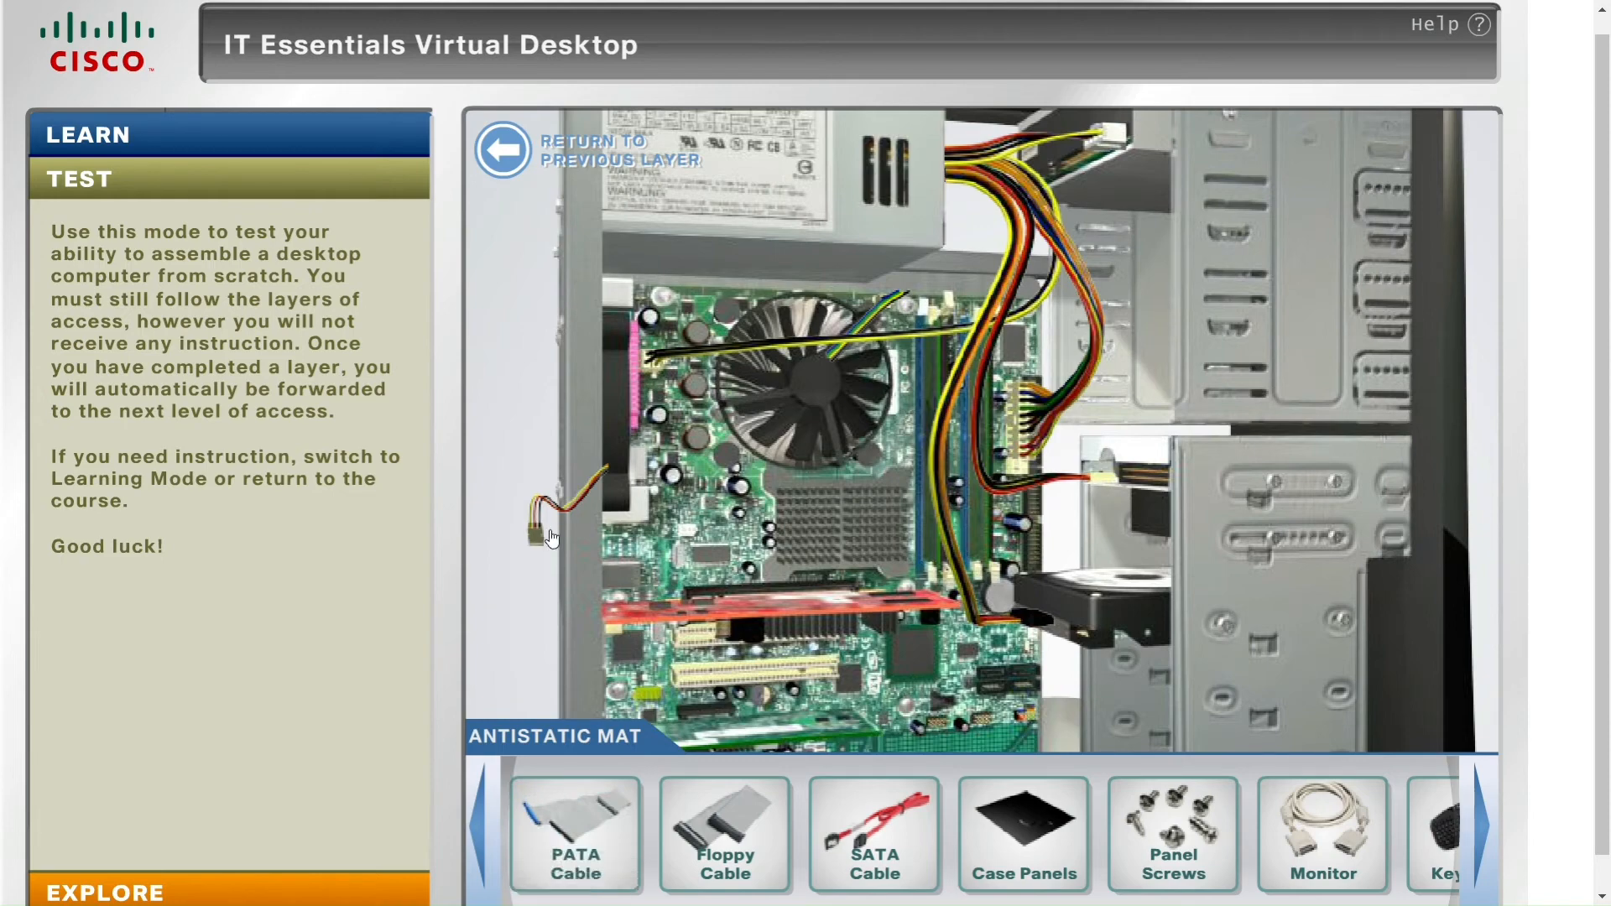
Rotate the case fan's three-pin connector to match the motherboard's REAR FAN header and plug it in
{"action": "left_click", "coordinate": [683, 527]}
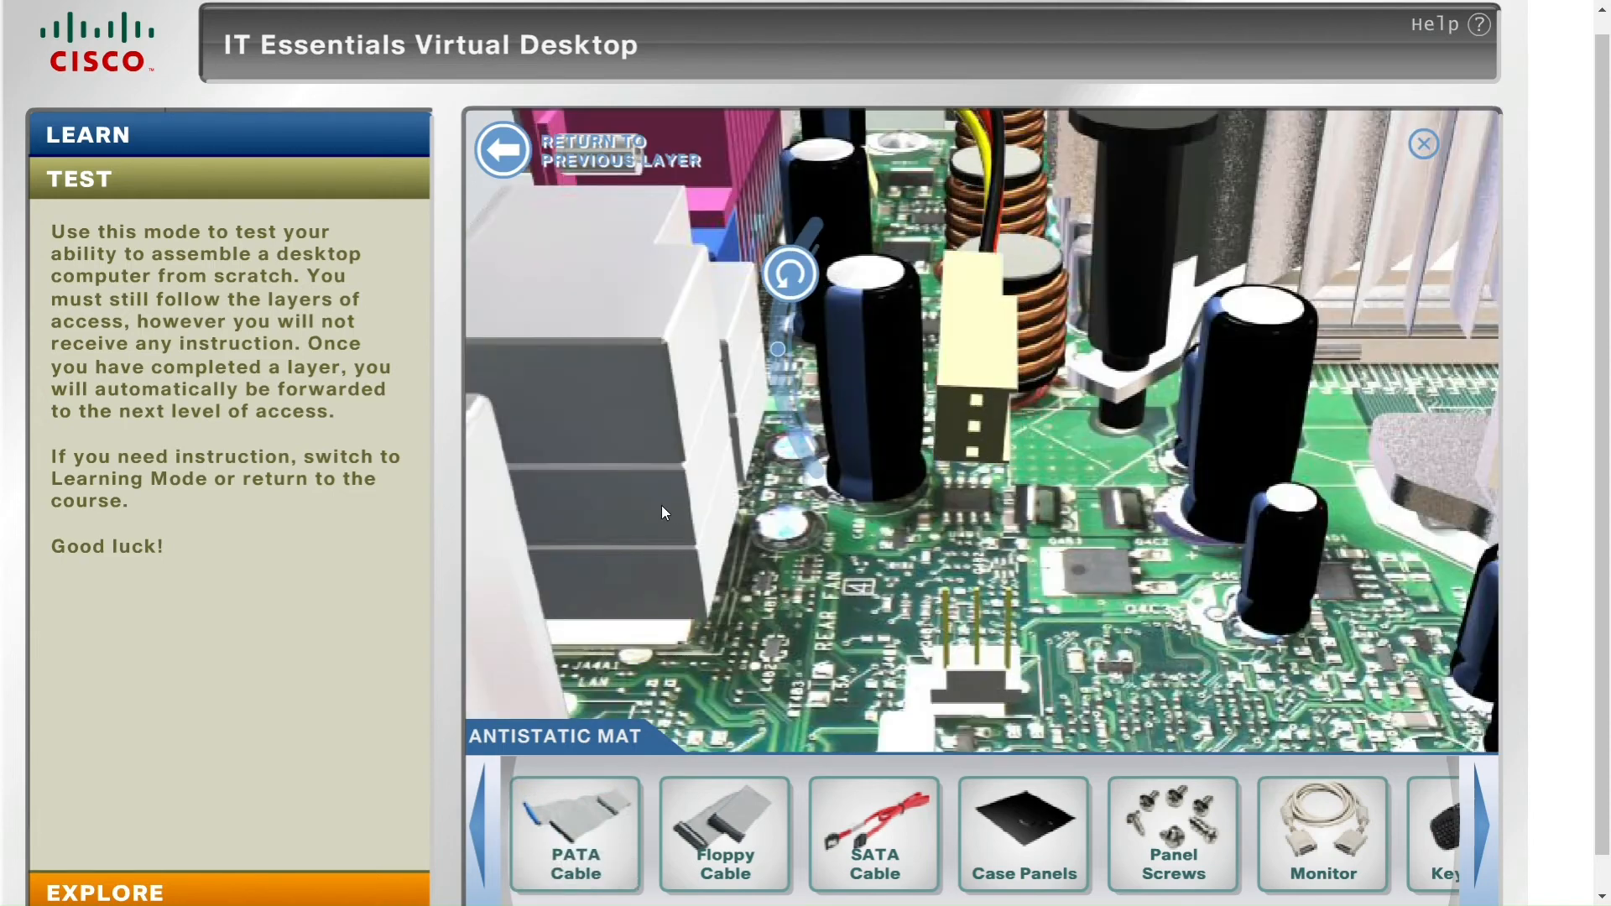
{"action": "left_click", "coordinate": [789, 284]}
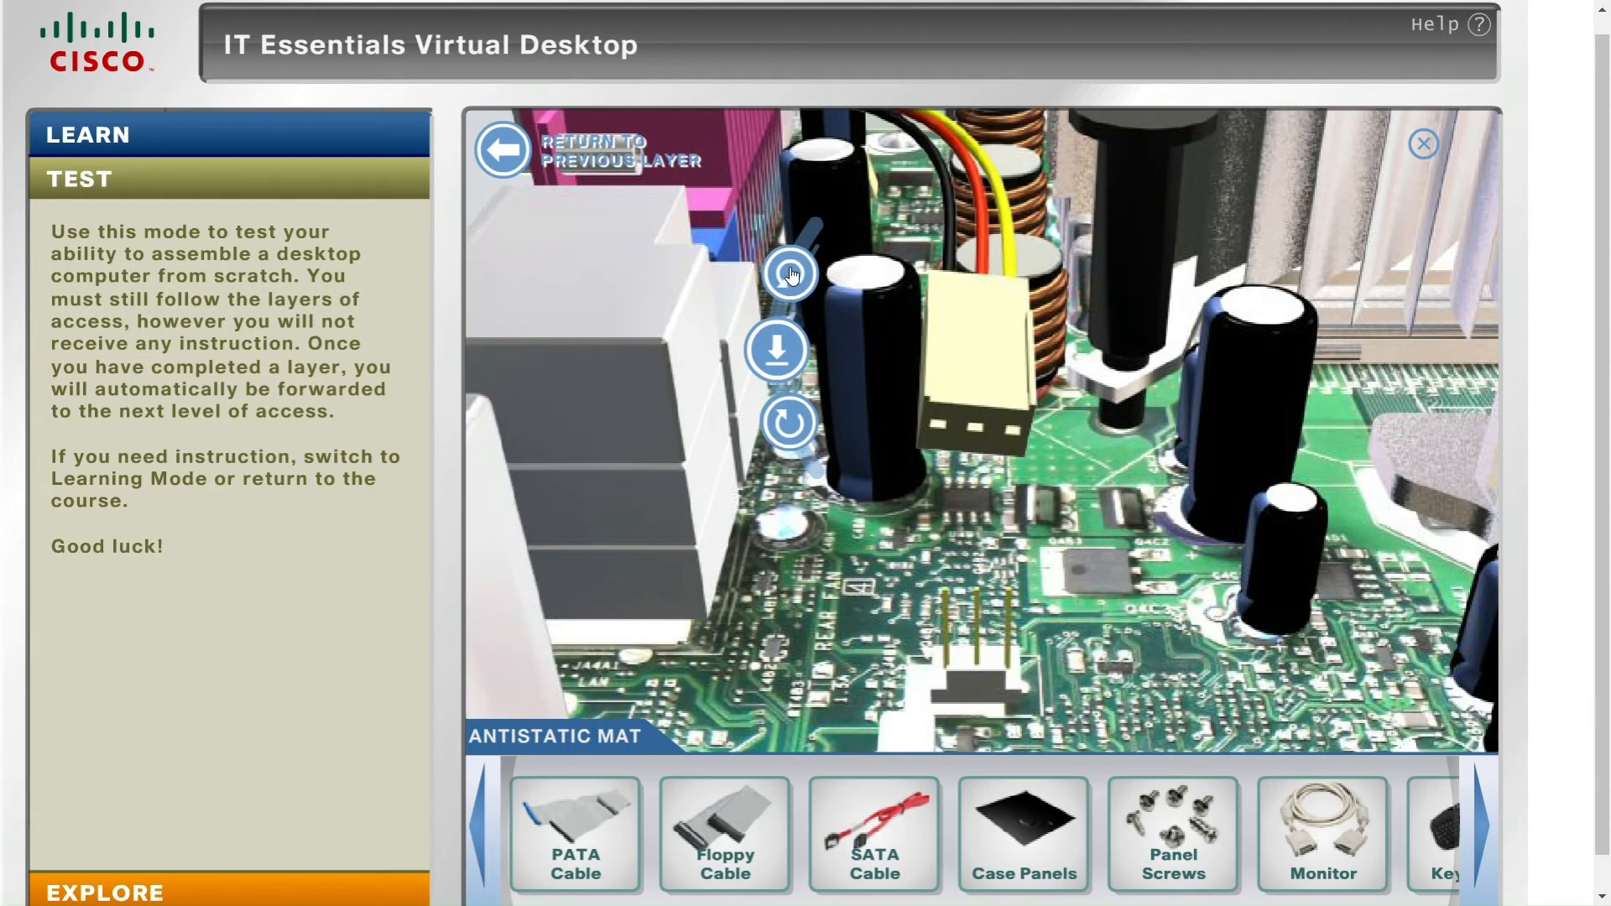
{"action": "left_click", "coordinate": [768, 354]}
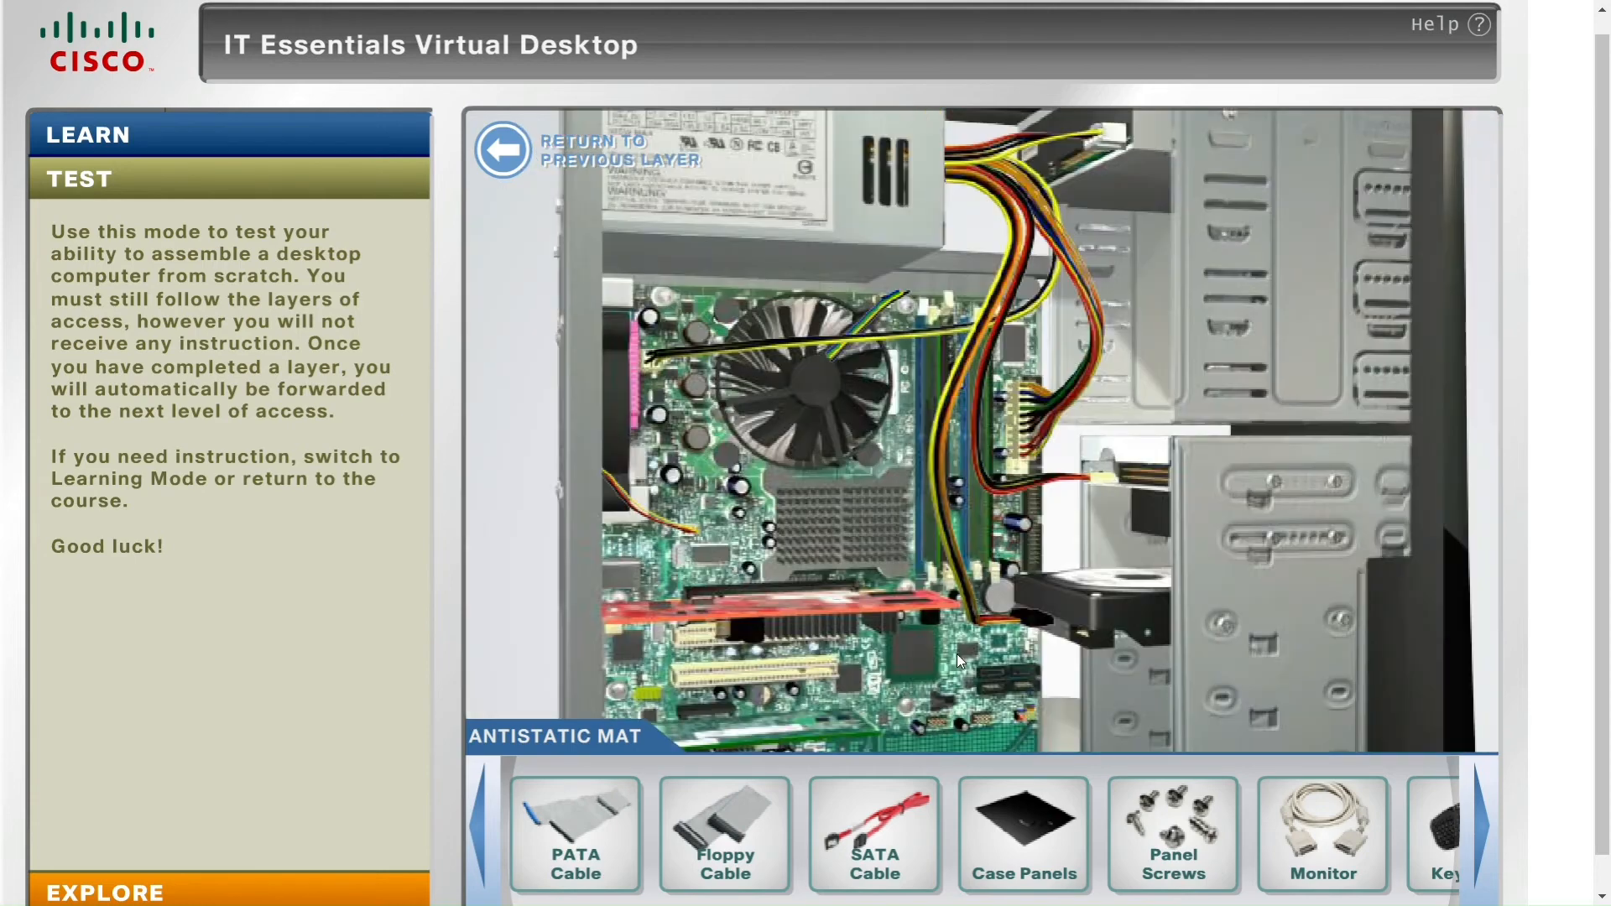
Rotate the PATA cable's blue connector to match PATA pin 1 and plug it into the motherboard's PATA header
{"action": "left_click_drag", "start_coordinate": [578, 835], "coordinate": [991, 421]}
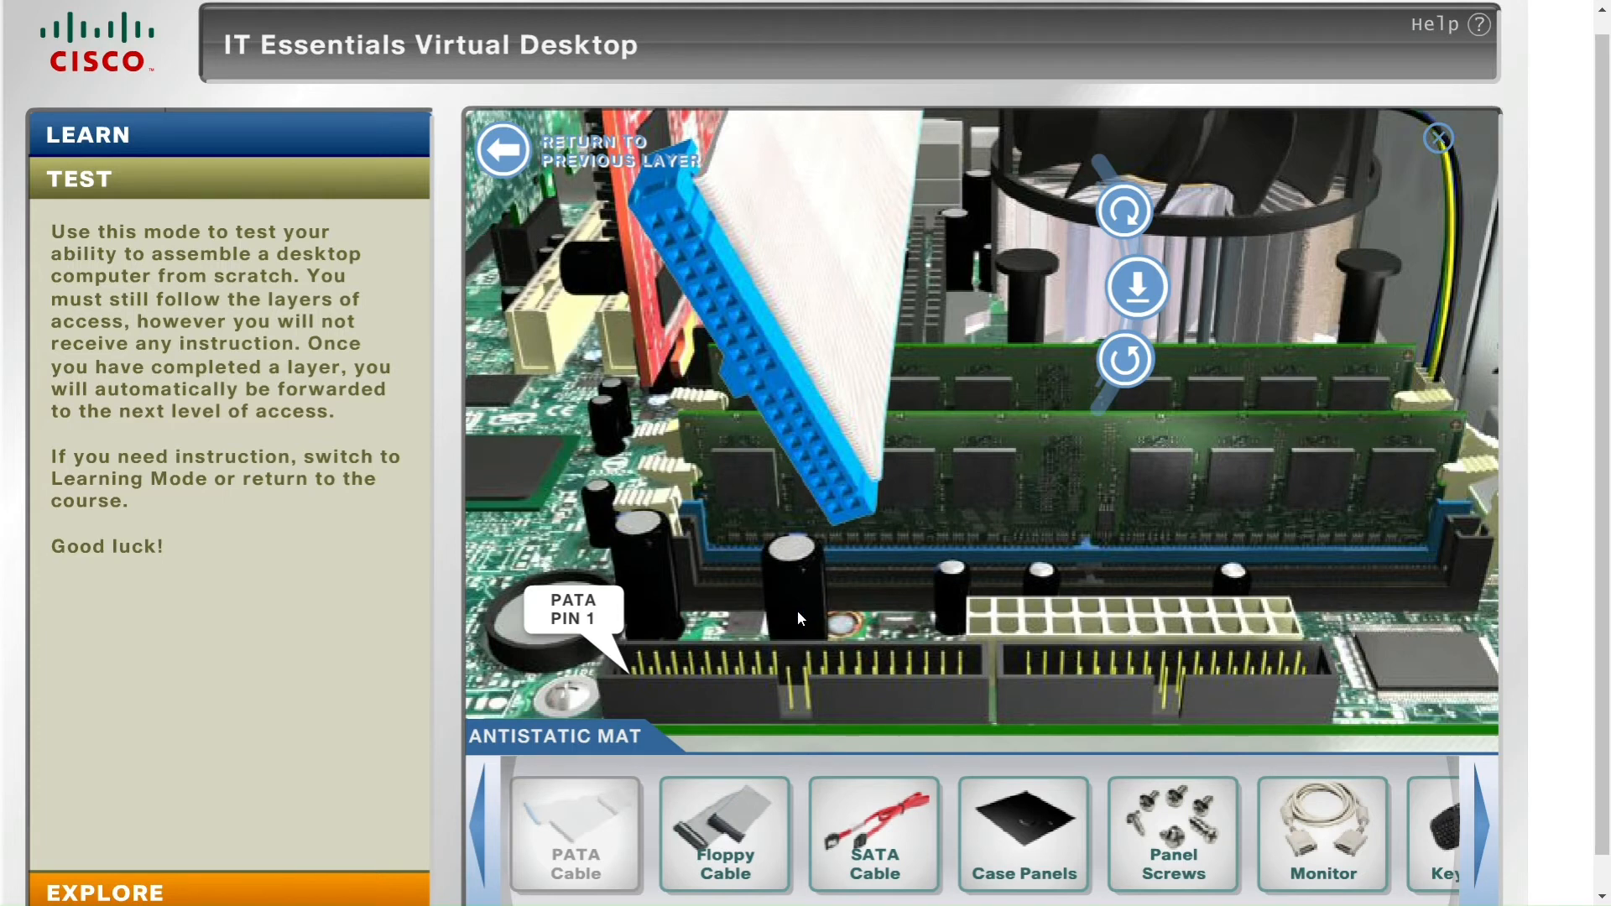
{"action": "left_click", "coordinate": [1133, 218]}
{"action": "left_click", "coordinate": [1127, 216]}
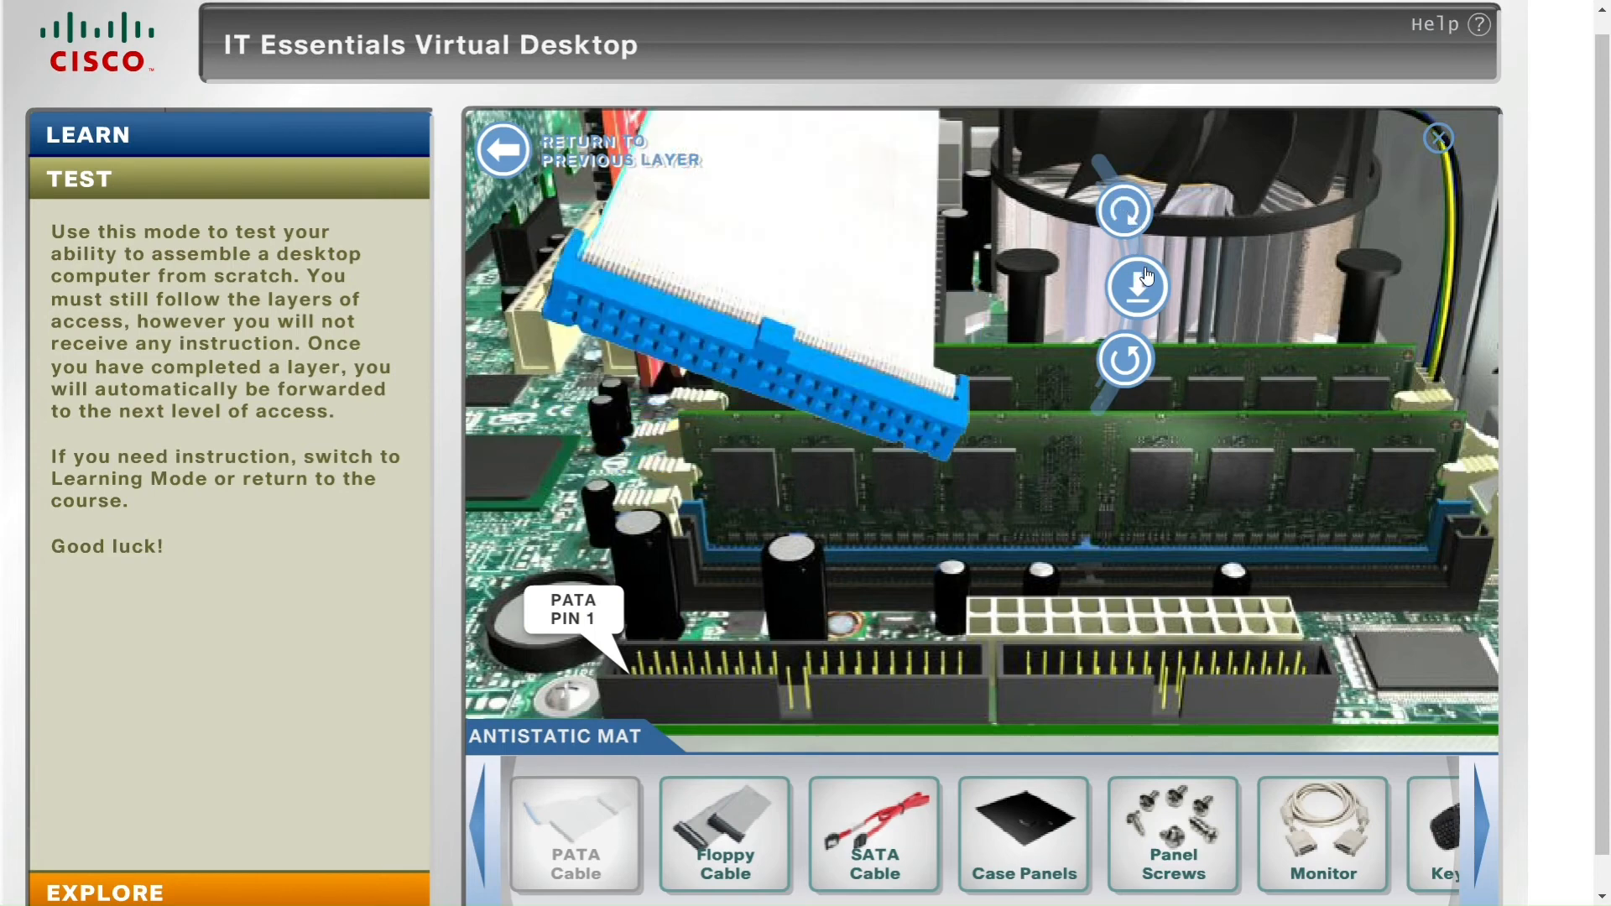
{"action": "left_click", "coordinate": [1139, 346]}
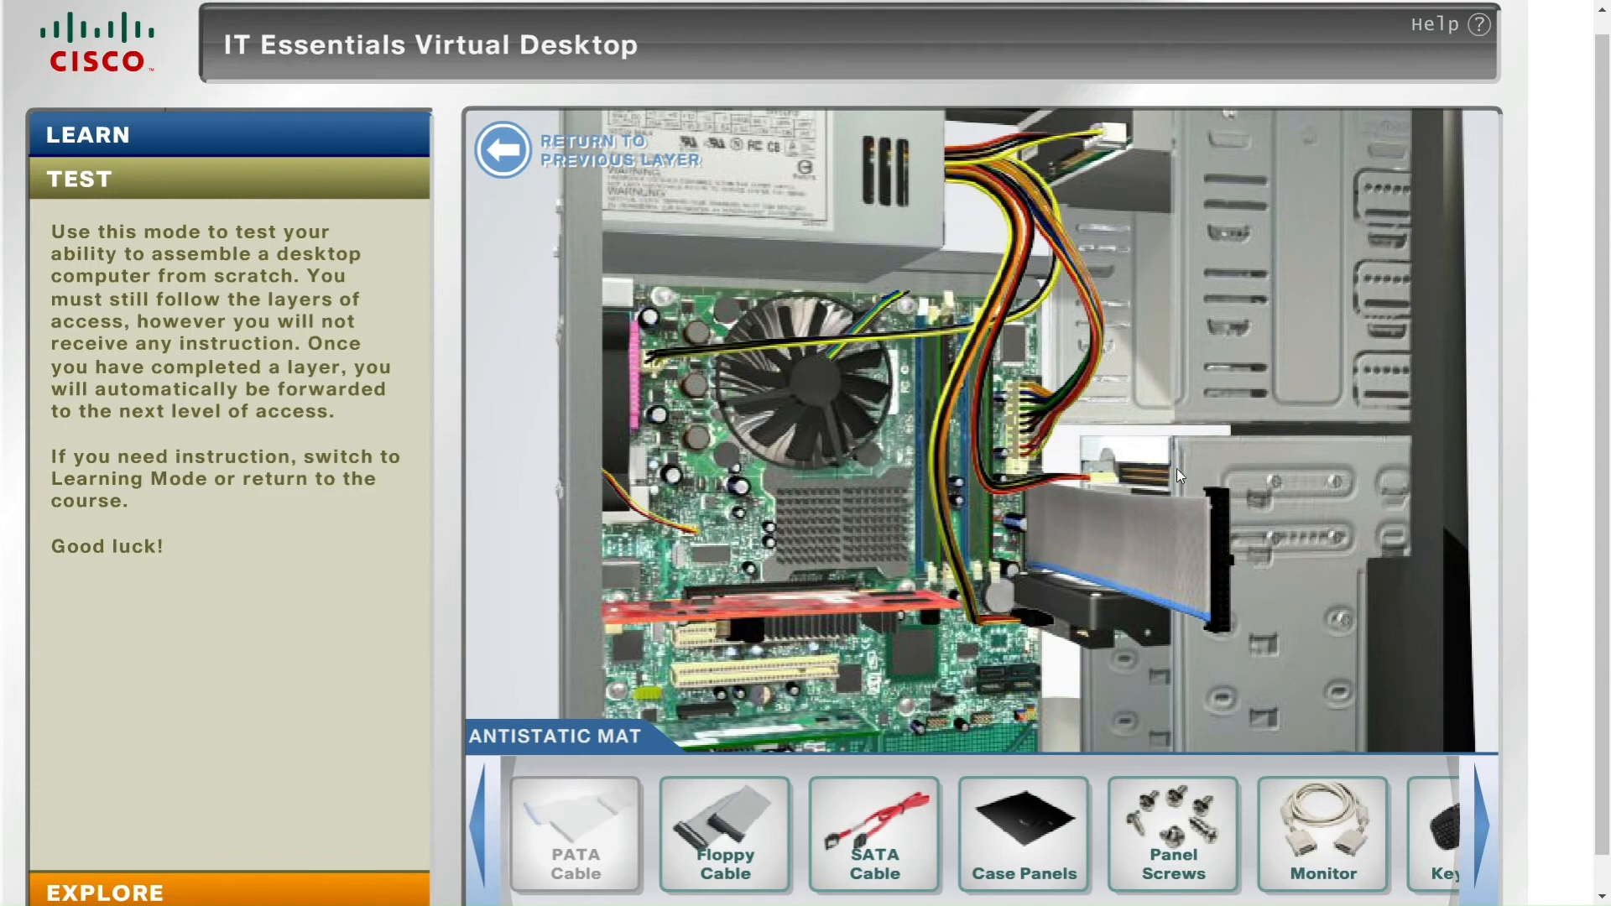
Turn the PATA cable's free end so its blue edge faces the power connector and plug it into the optical drive
{"action": "left_click", "coordinate": [1070, 176]}
{"action": "left_click", "coordinate": [591, 363]}
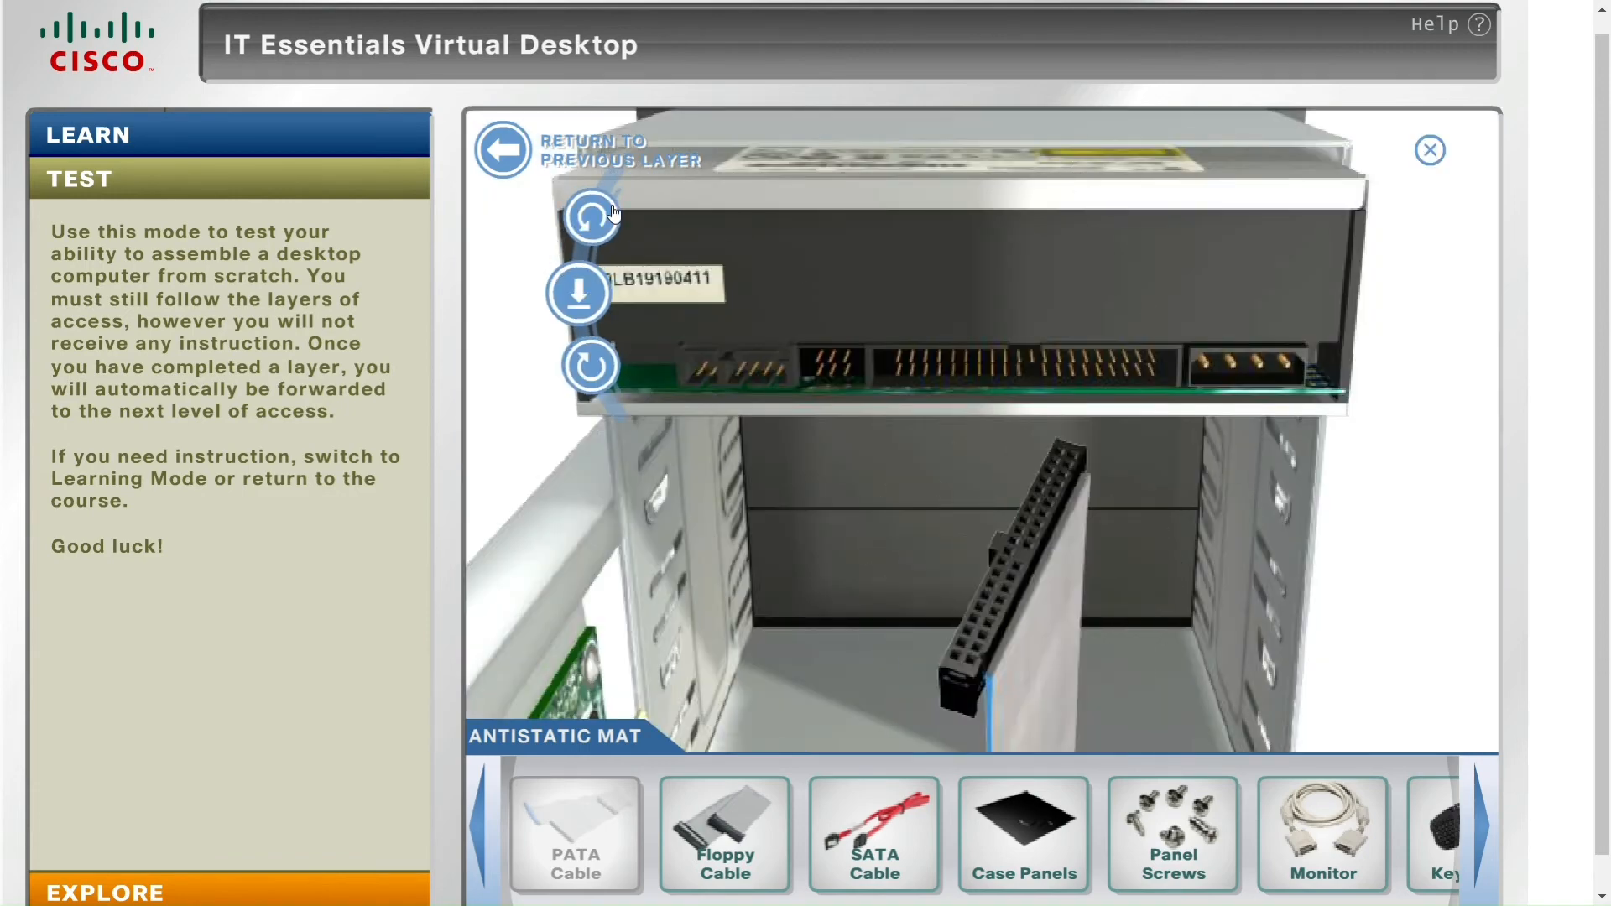
{"action": "left_click", "coordinate": [590, 358]}
{"action": "left_click", "coordinate": [613, 228]}
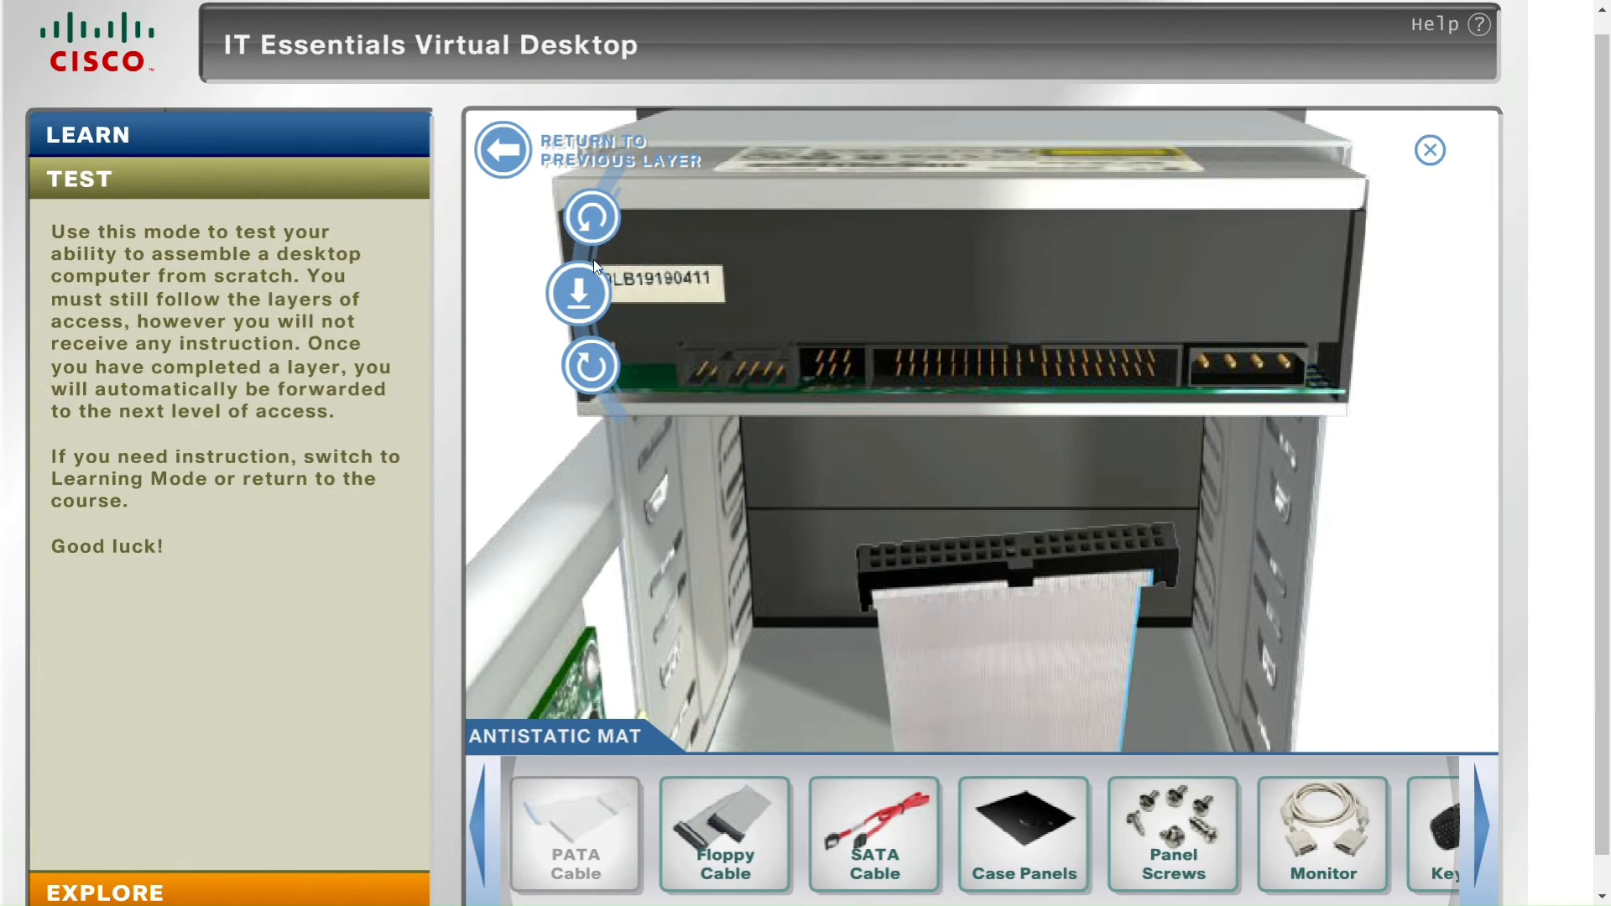
{"action": "left_click", "coordinate": [589, 301]}
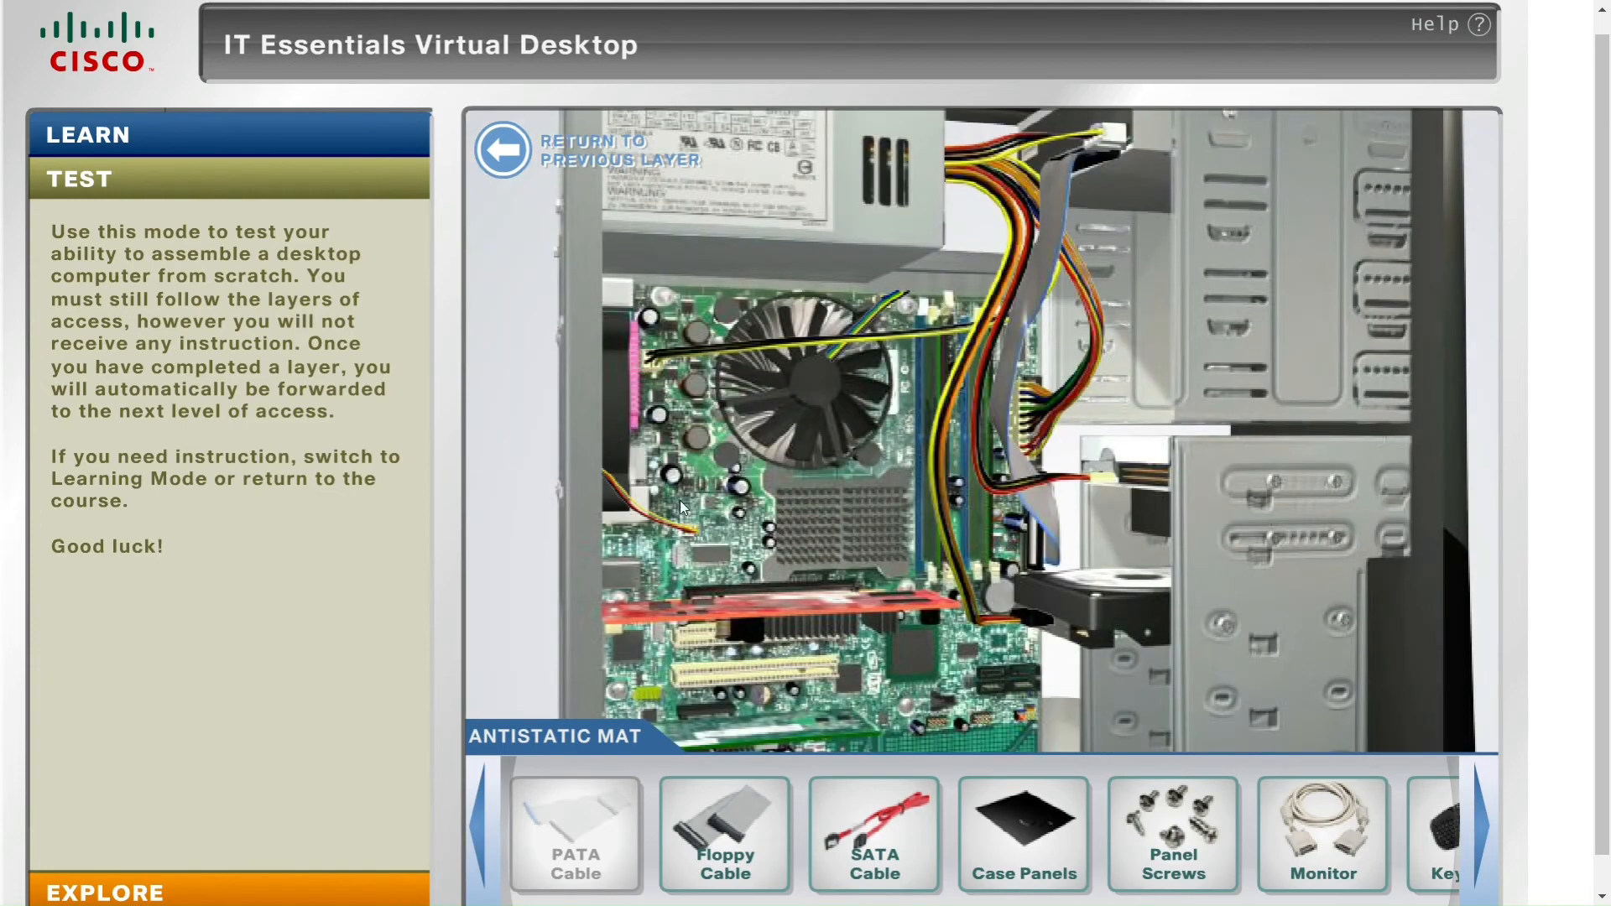
Rotate the floppy cable until its blue edge matches pin 1 and plug it into the motherboard's floppy header
{"action": "mouse_move", "coordinate": [773, 817]}
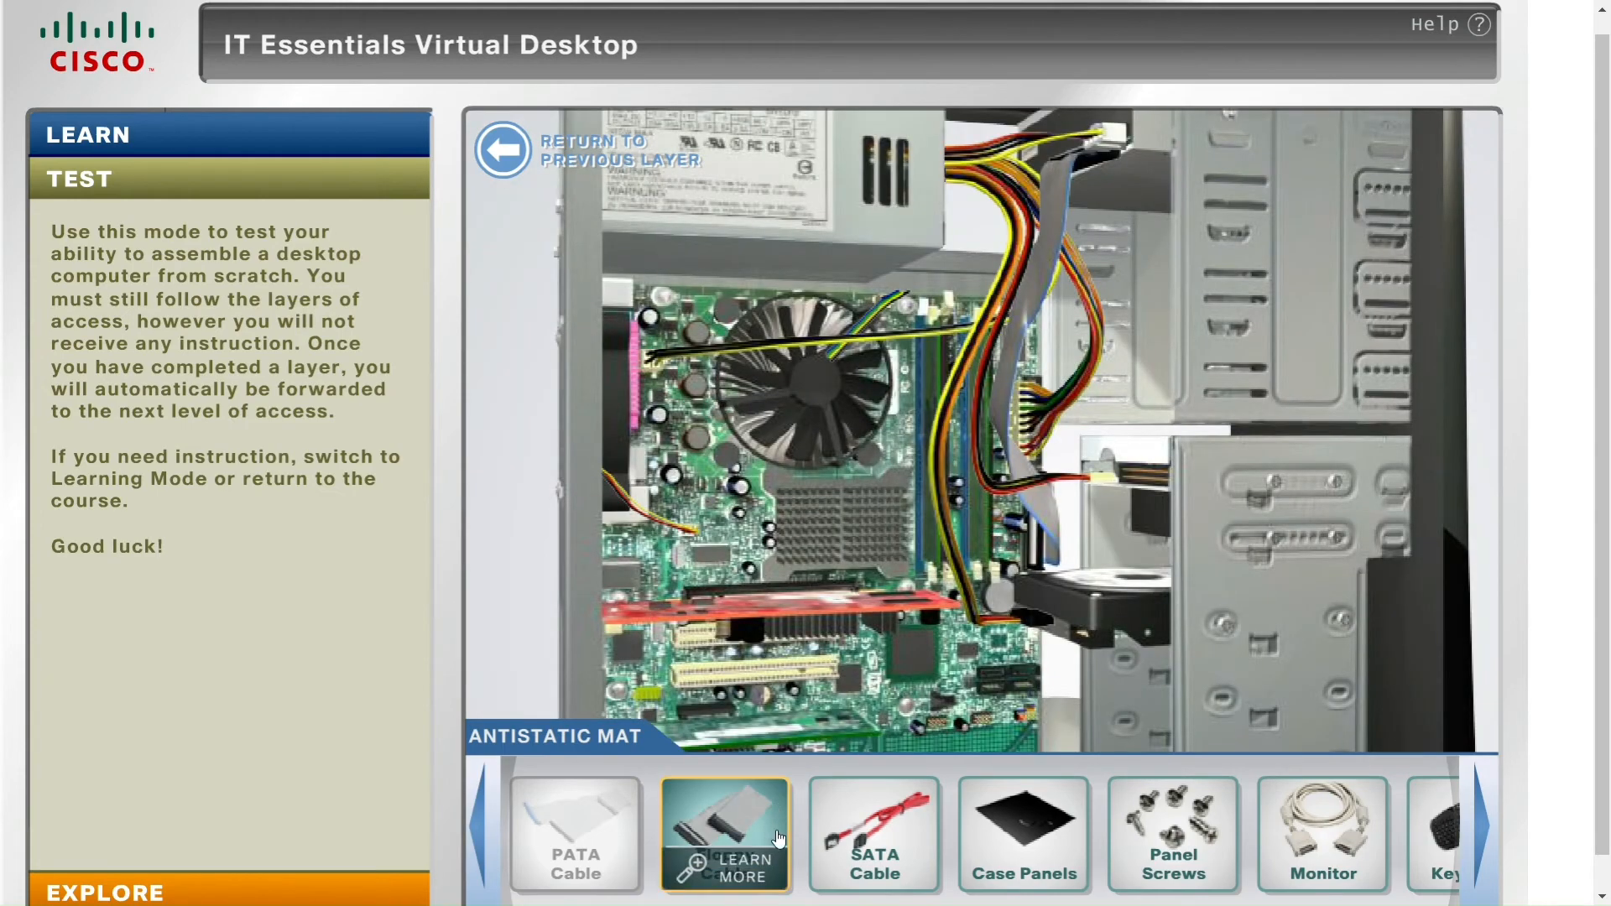
{"action": "left_click_drag", "start_coordinate": [772, 817], "coordinate": [1096, 401]}
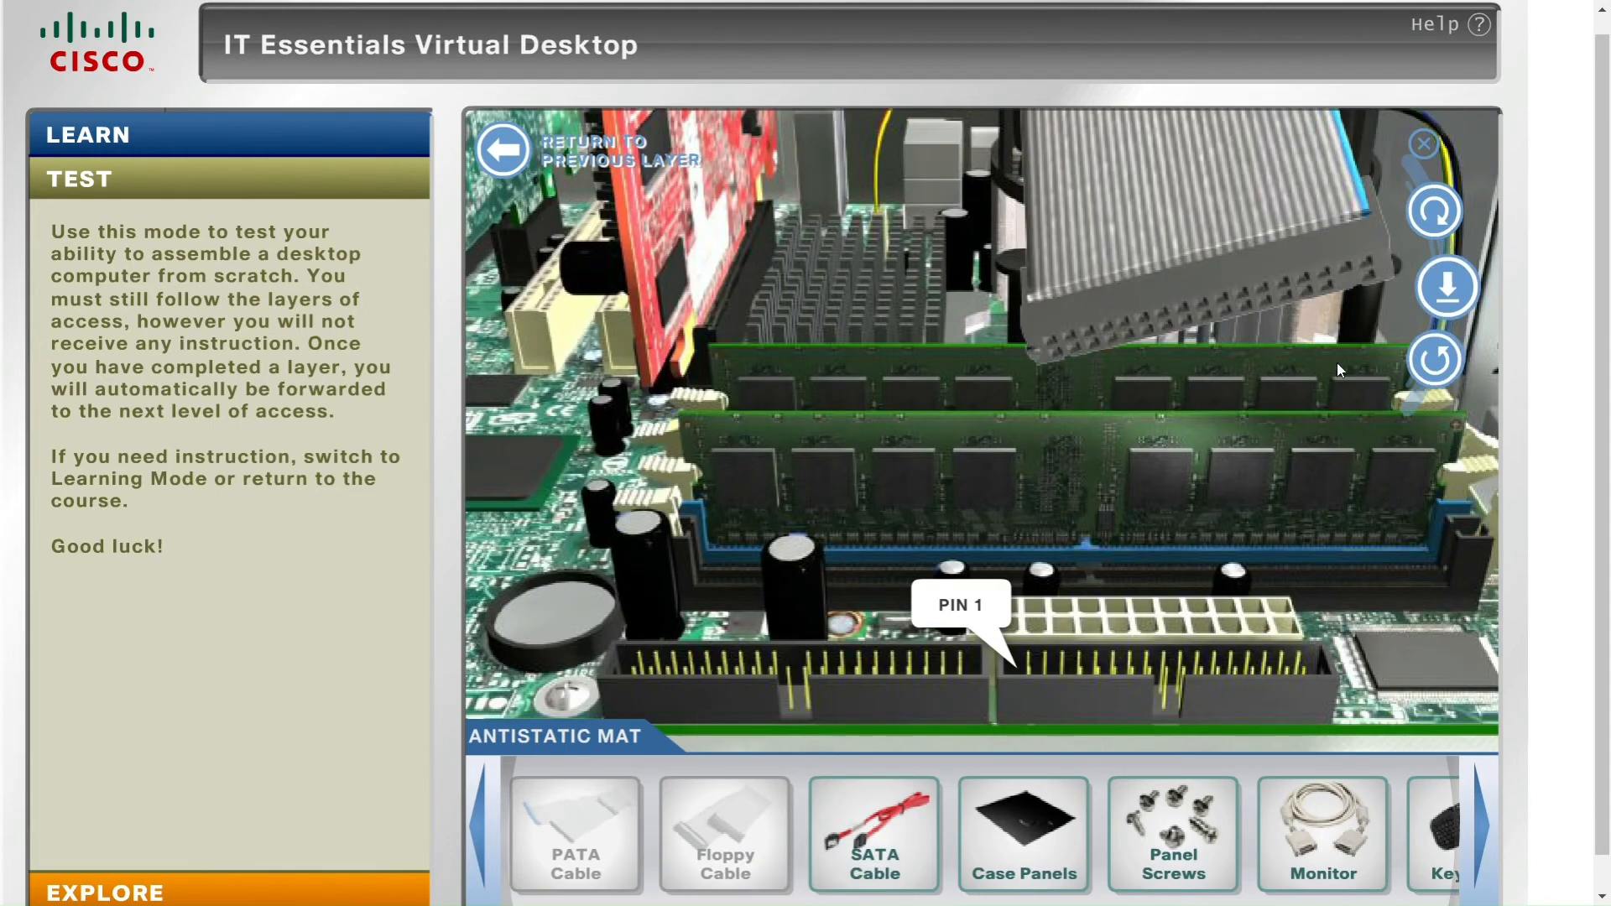
{"action": "left_click", "coordinate": [1443, 215]}
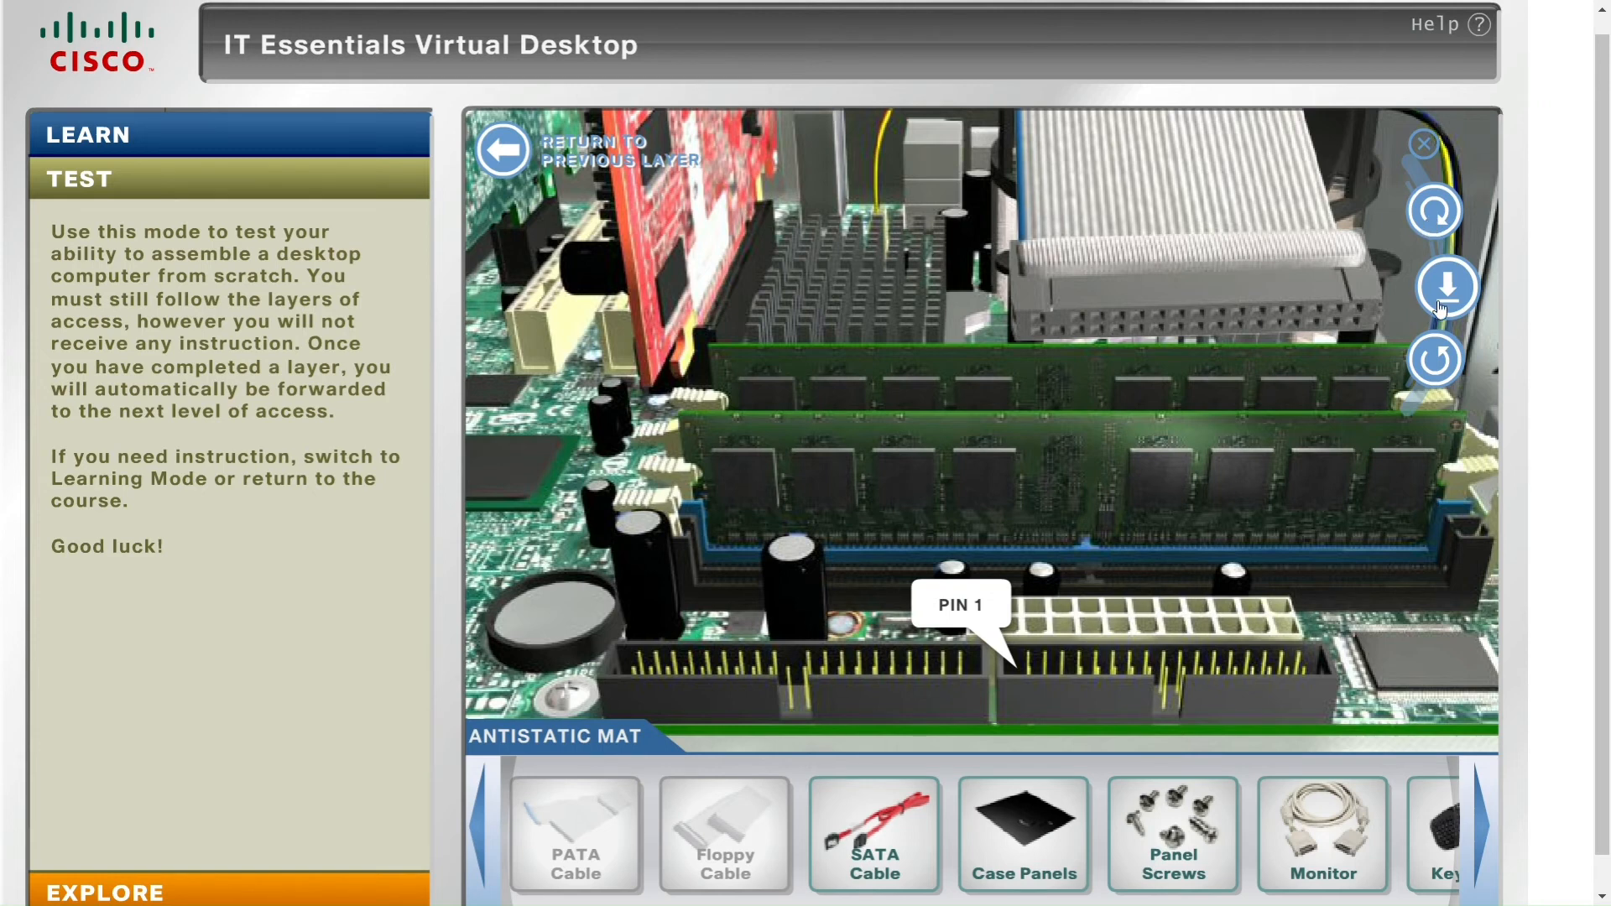
{"action": "left_click", "coordinate": [1442, 356]}
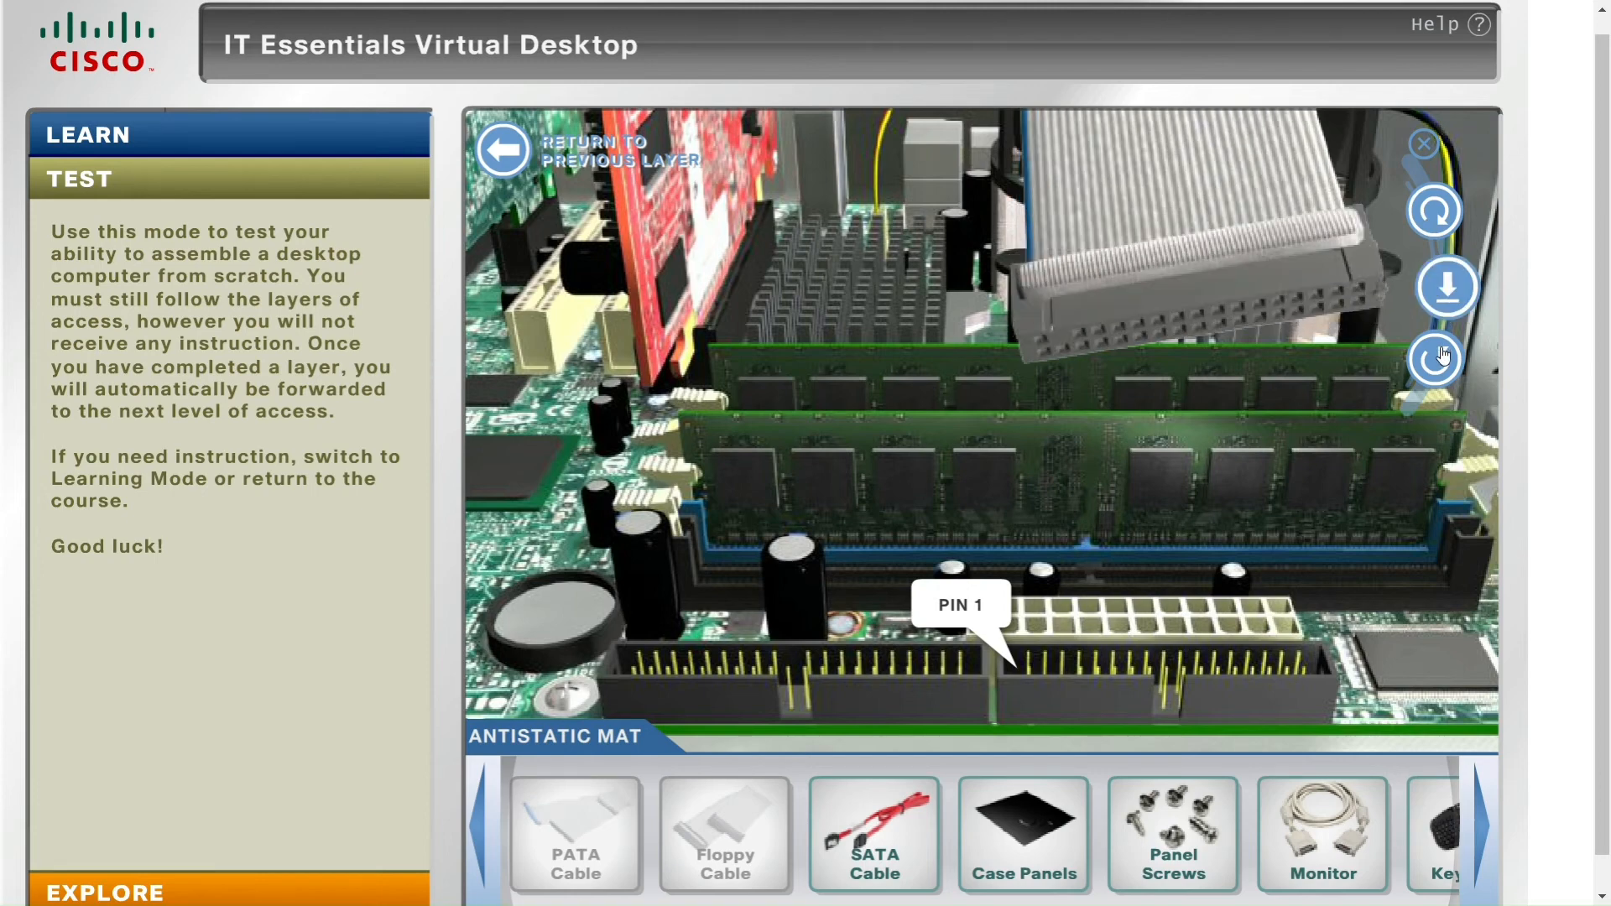
{"action": "left_click", "coordinate": [1451, 215]}
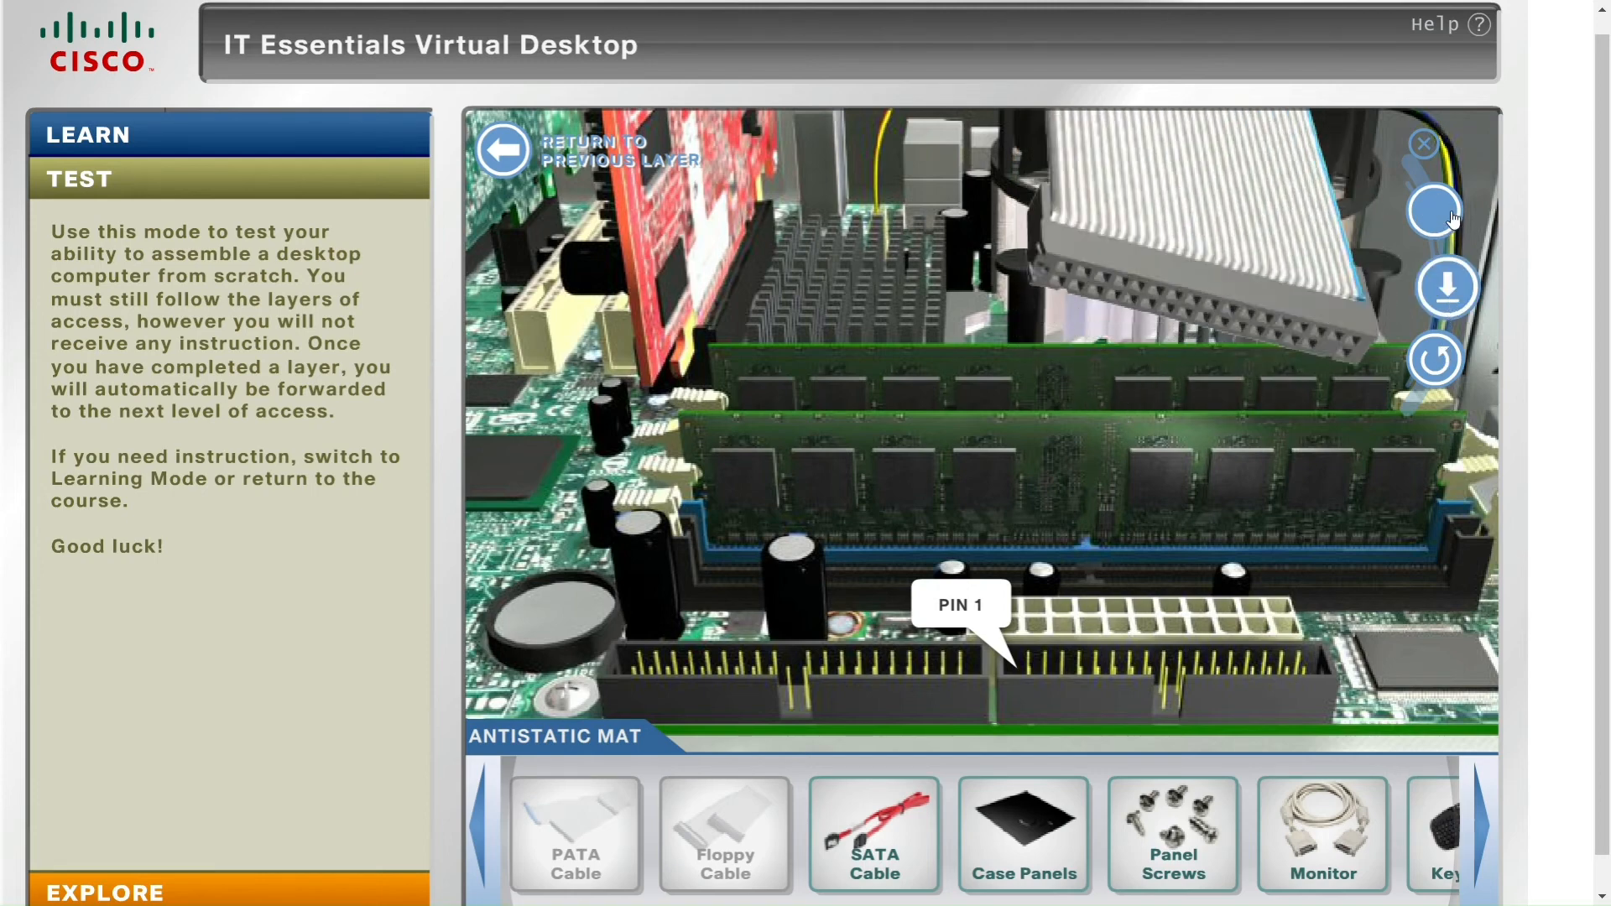
{"action": "left_click", "coordinate": [1434, 351]}
{"action": "left_click", "coordinate": [1448, 235]}
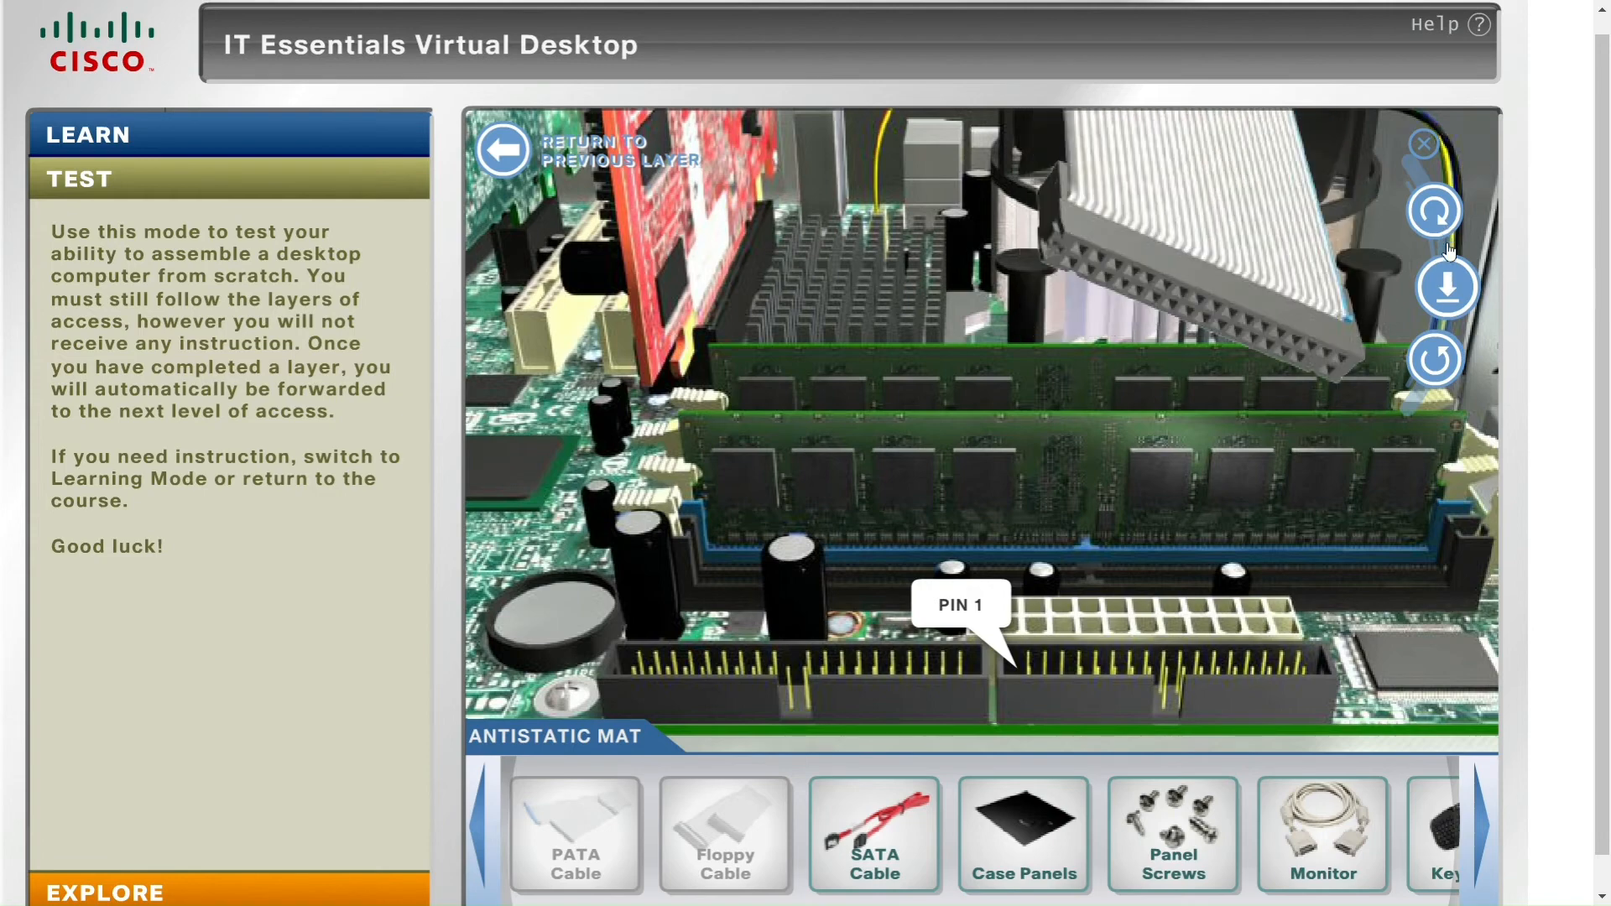
{"action": "left_click", "coordinate": [1432, 354]}
{"action": "left_click", "coordinate": [1444, 221]}
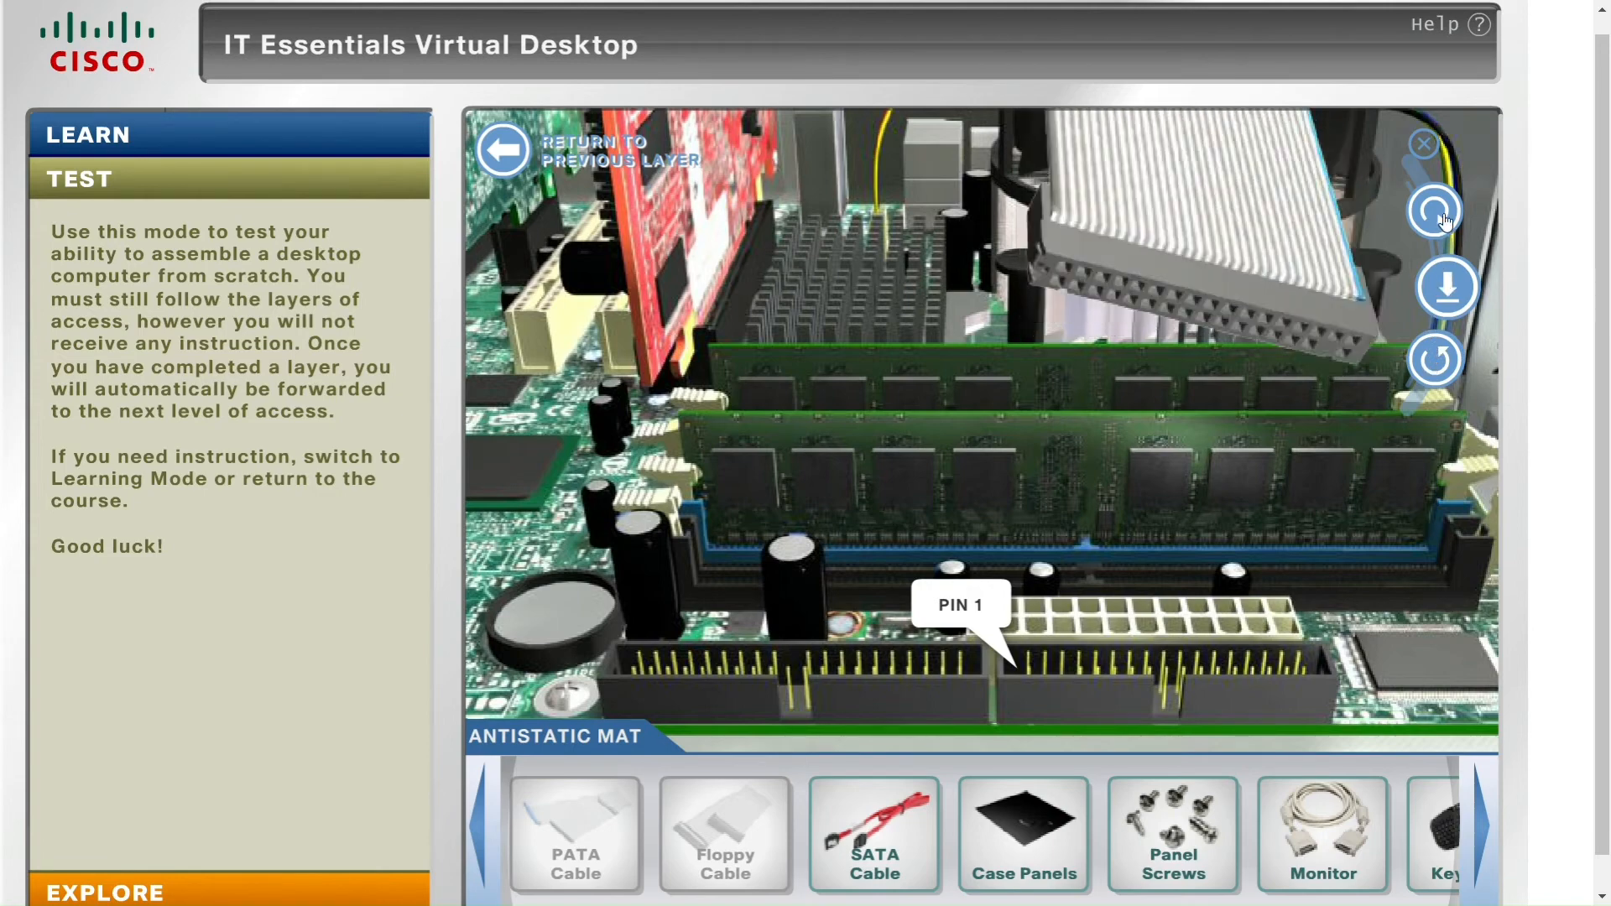
{"action": "left_click", "coordinate": [1444, 221]}
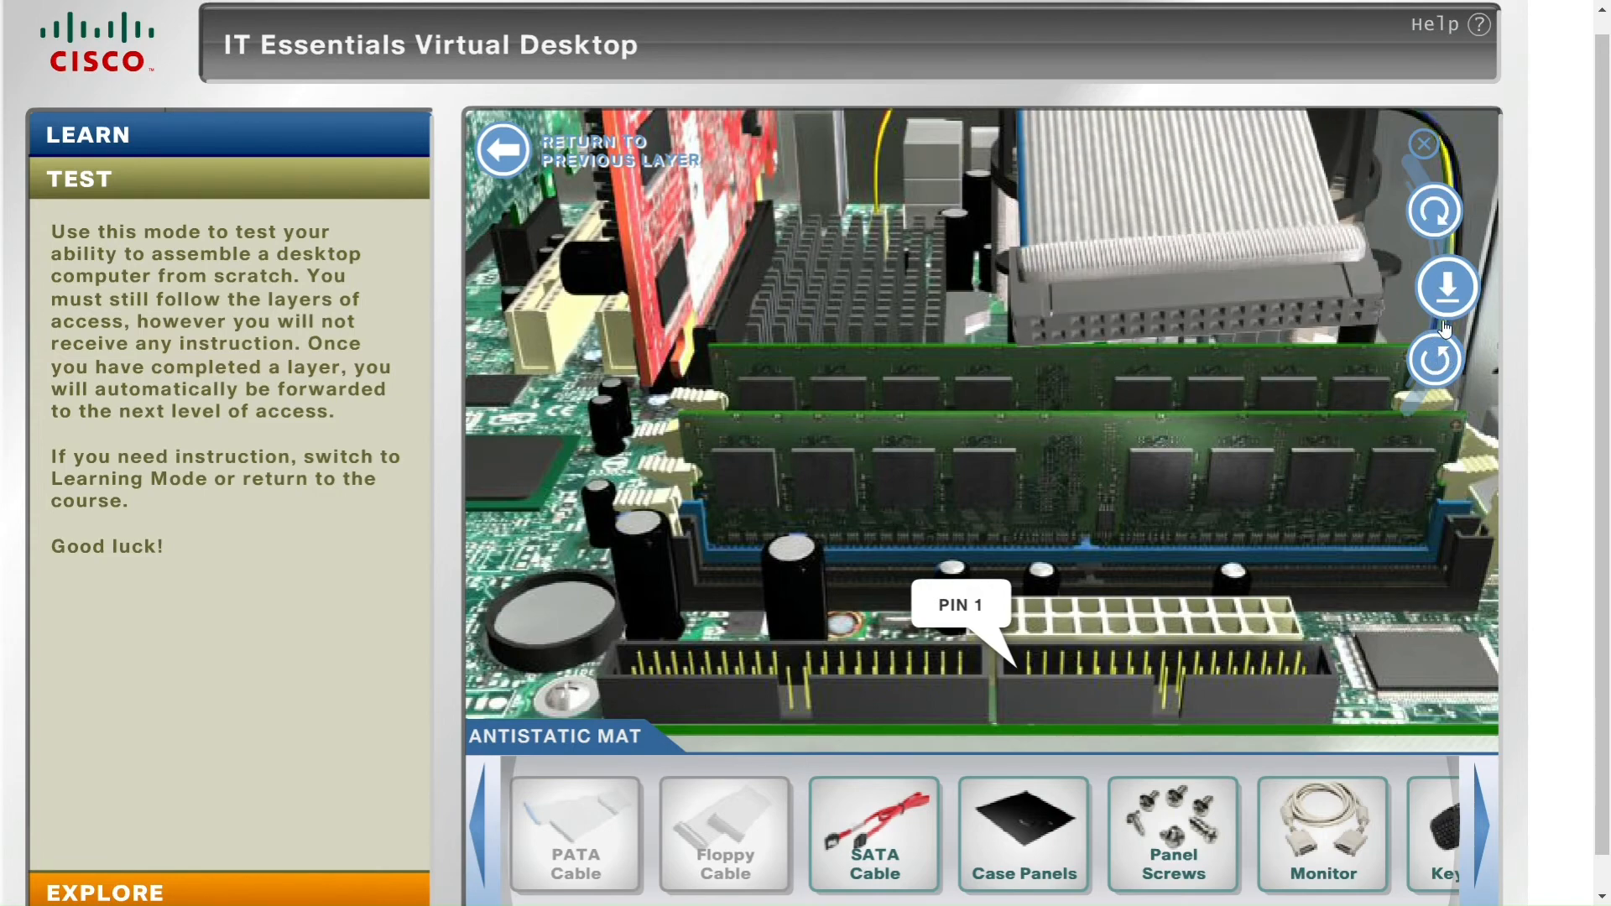
{"action": "left_click", "coordinate": [1447, 352]}
{"action": "left_click", "coordinate": [1446, 359]}
{"action": "left_click", "coordinate": [1444, 220]}
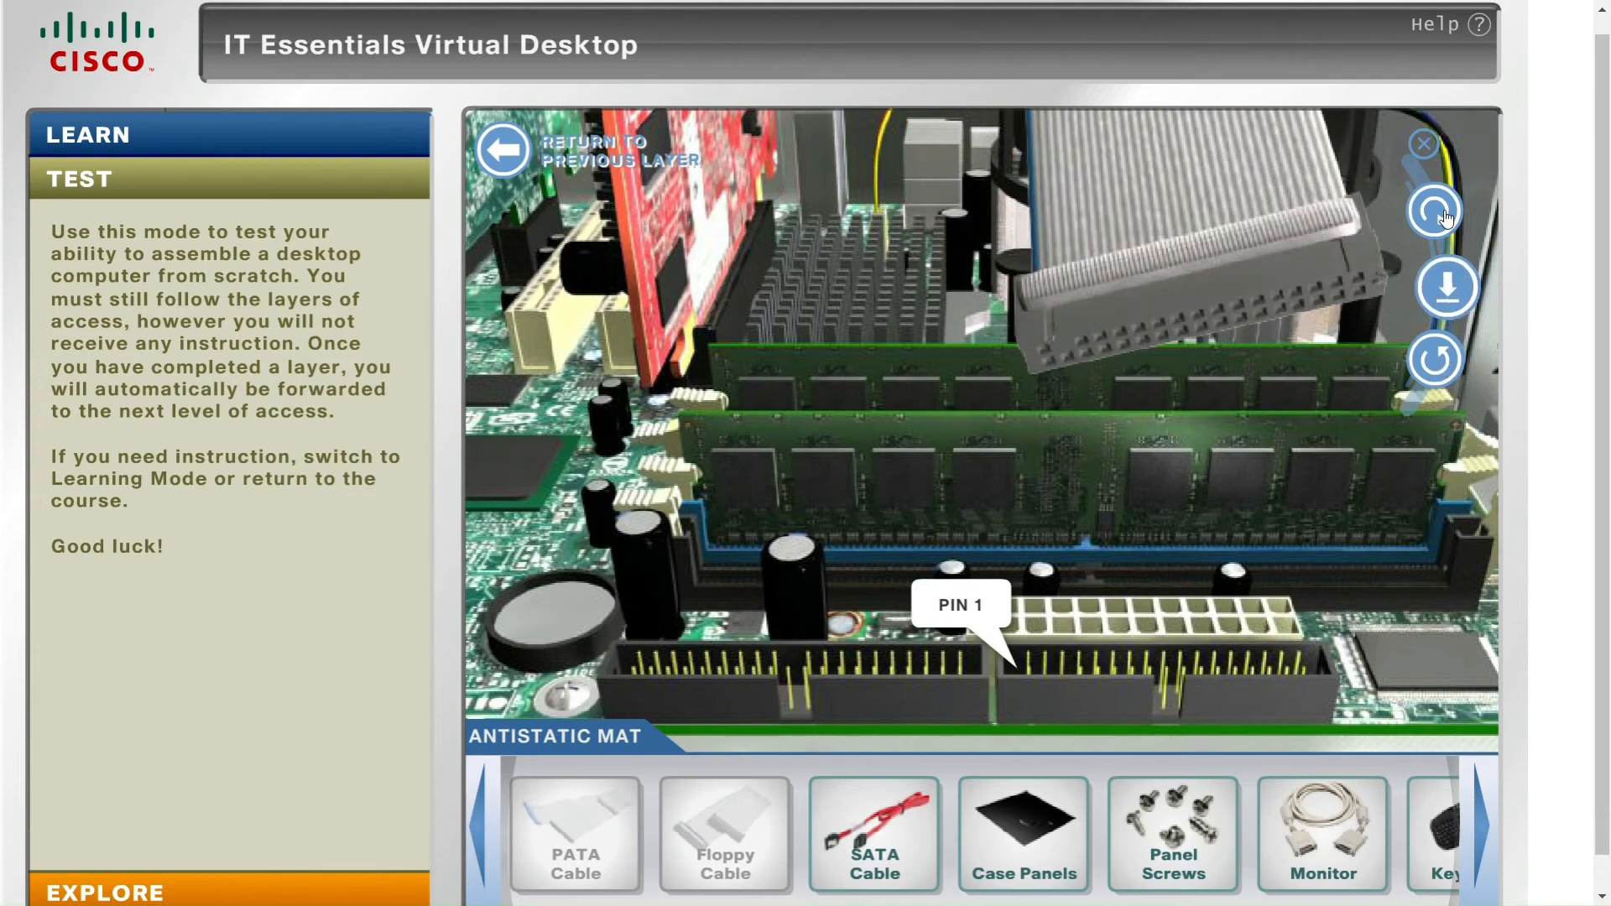
{"action": "left_click", "coordinate": [1436, 280]}
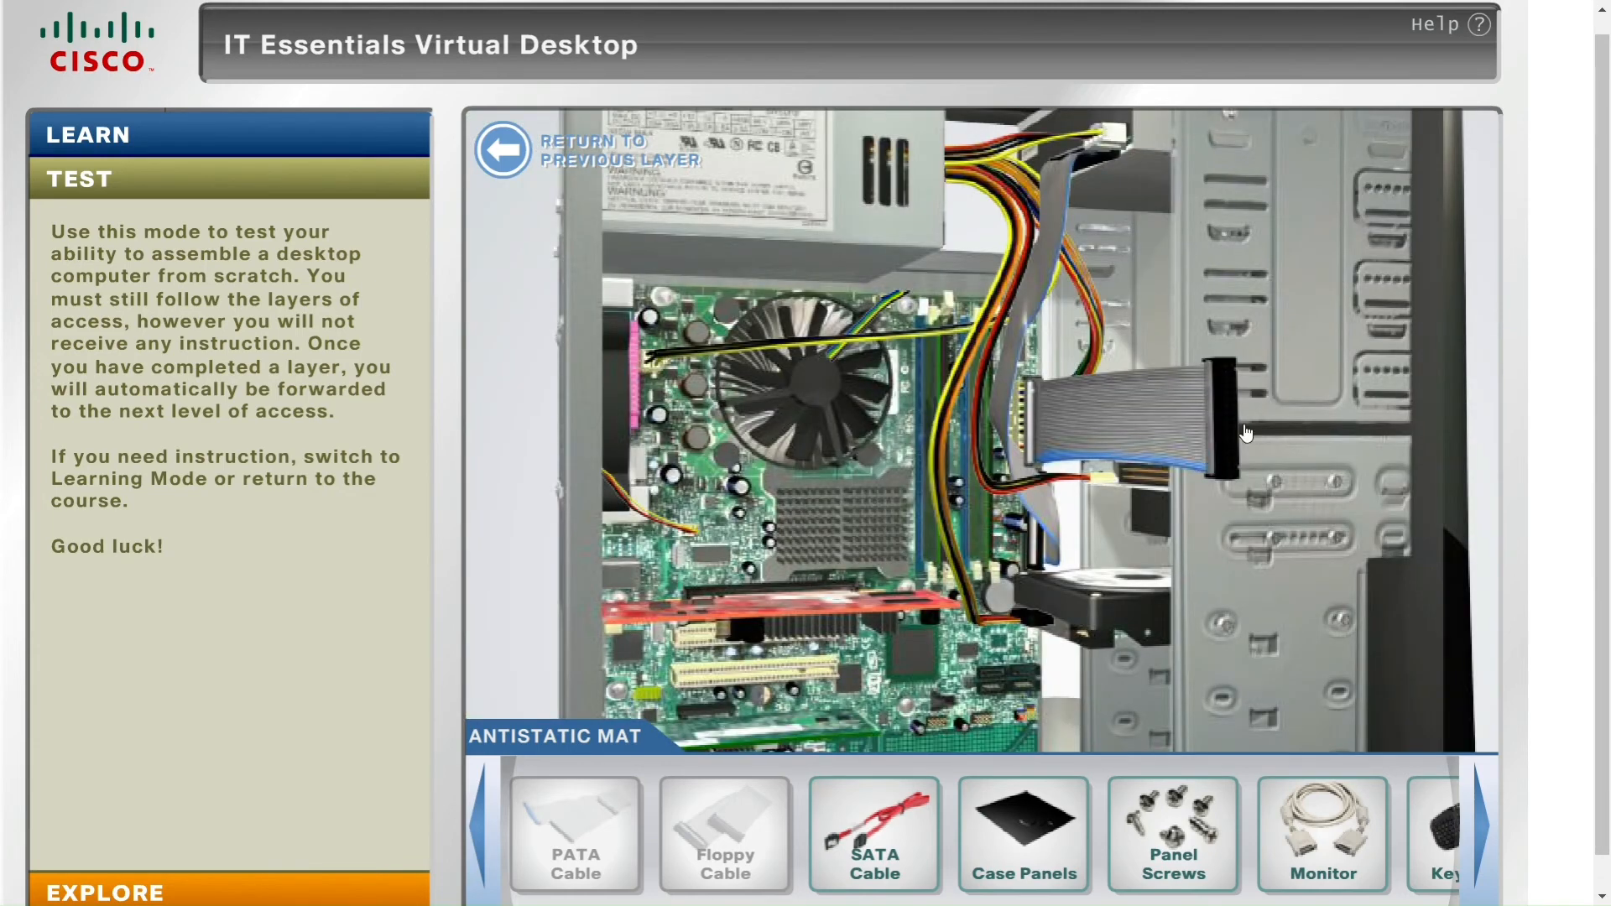
Rotate the floppy cable's free end to line up with the floppy drive's data connector and plug it in
{"action": "left_click", "coordinate": [1163, 492]}
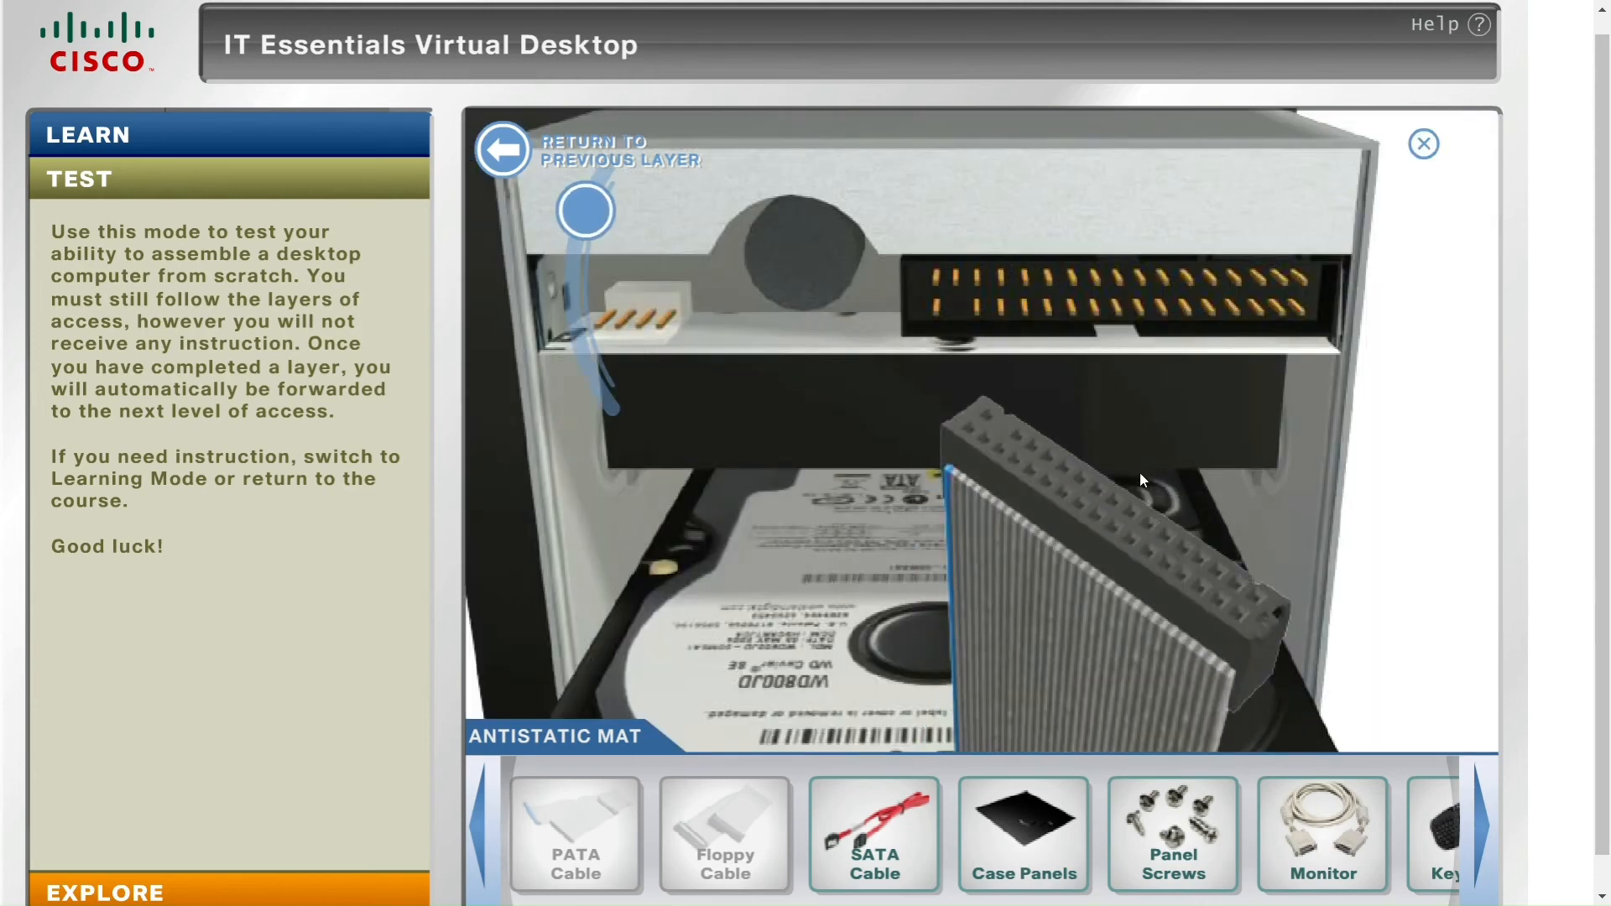
{"action": "left_click", "coordinate": [593, 223]}
{"action": "left_click", "coordinate": [585, 359]}
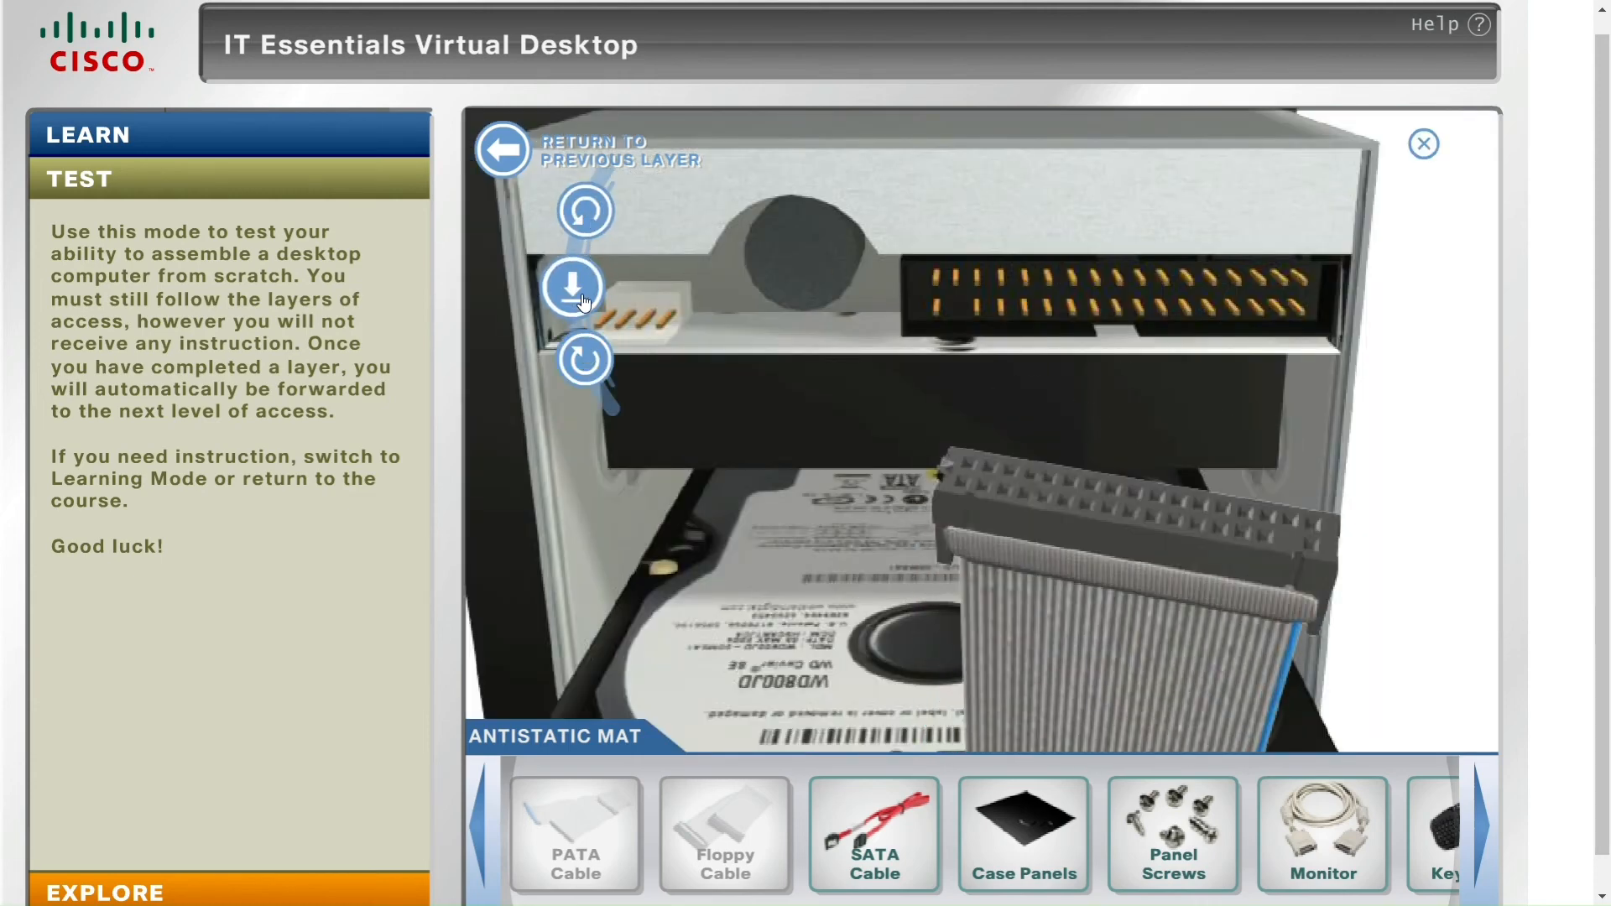
{"action": "left_click", "coordinate": [589, 235]}
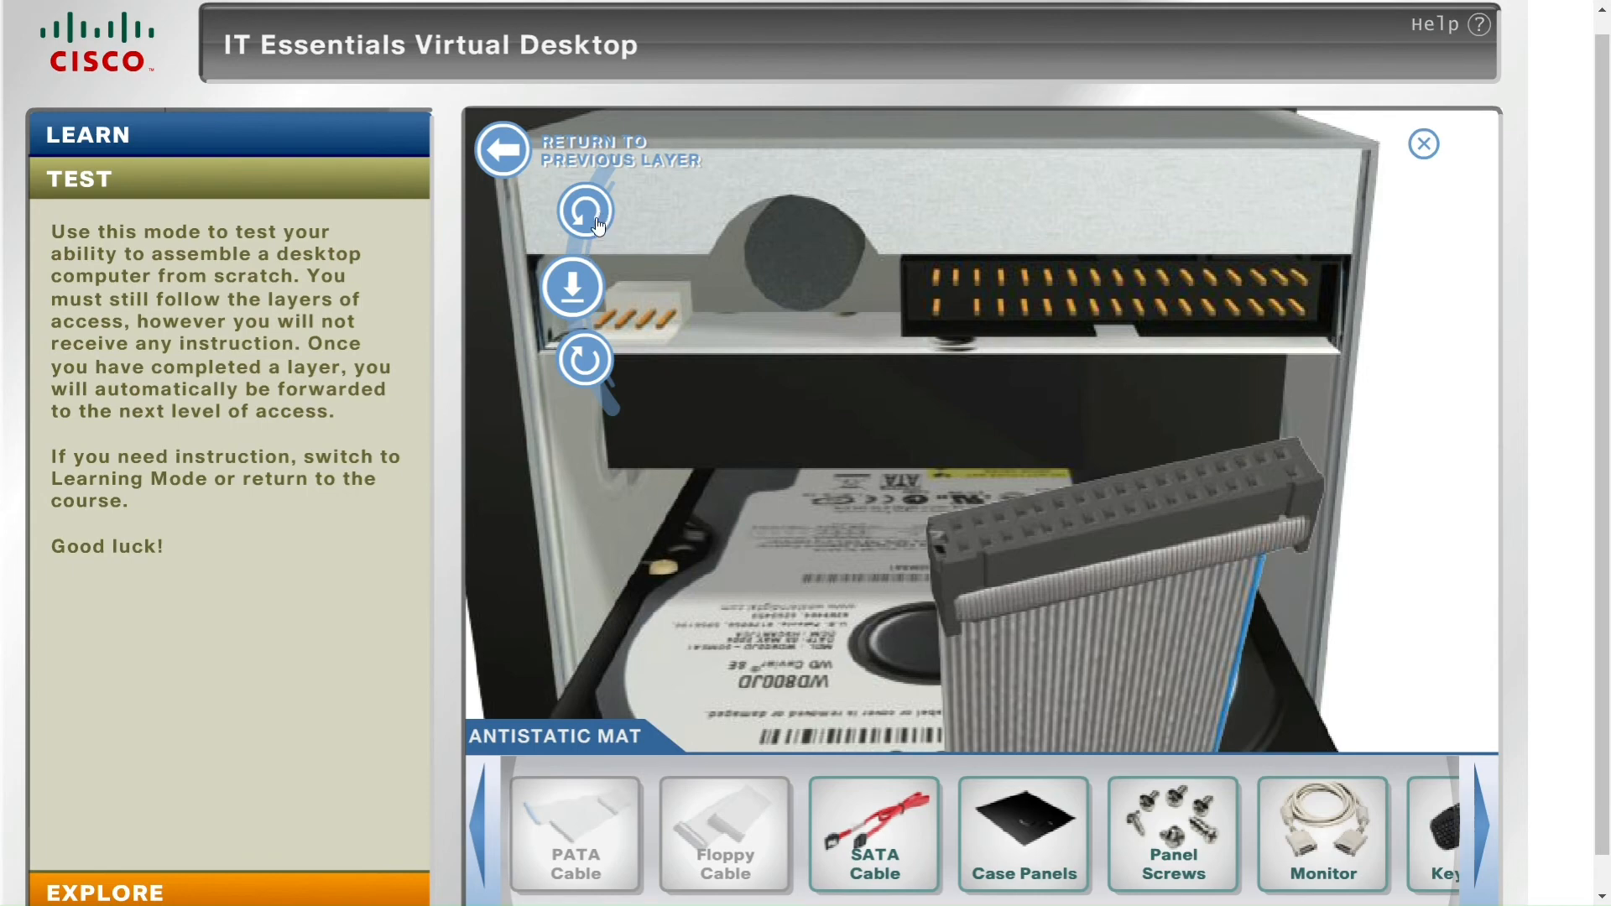
{"action": "left_click", "coordinate": [599, 216]}
{"action": "left_click", "coordinate": [599, 216]}
{"action": "left_click", "coordinate": [579, 279]}
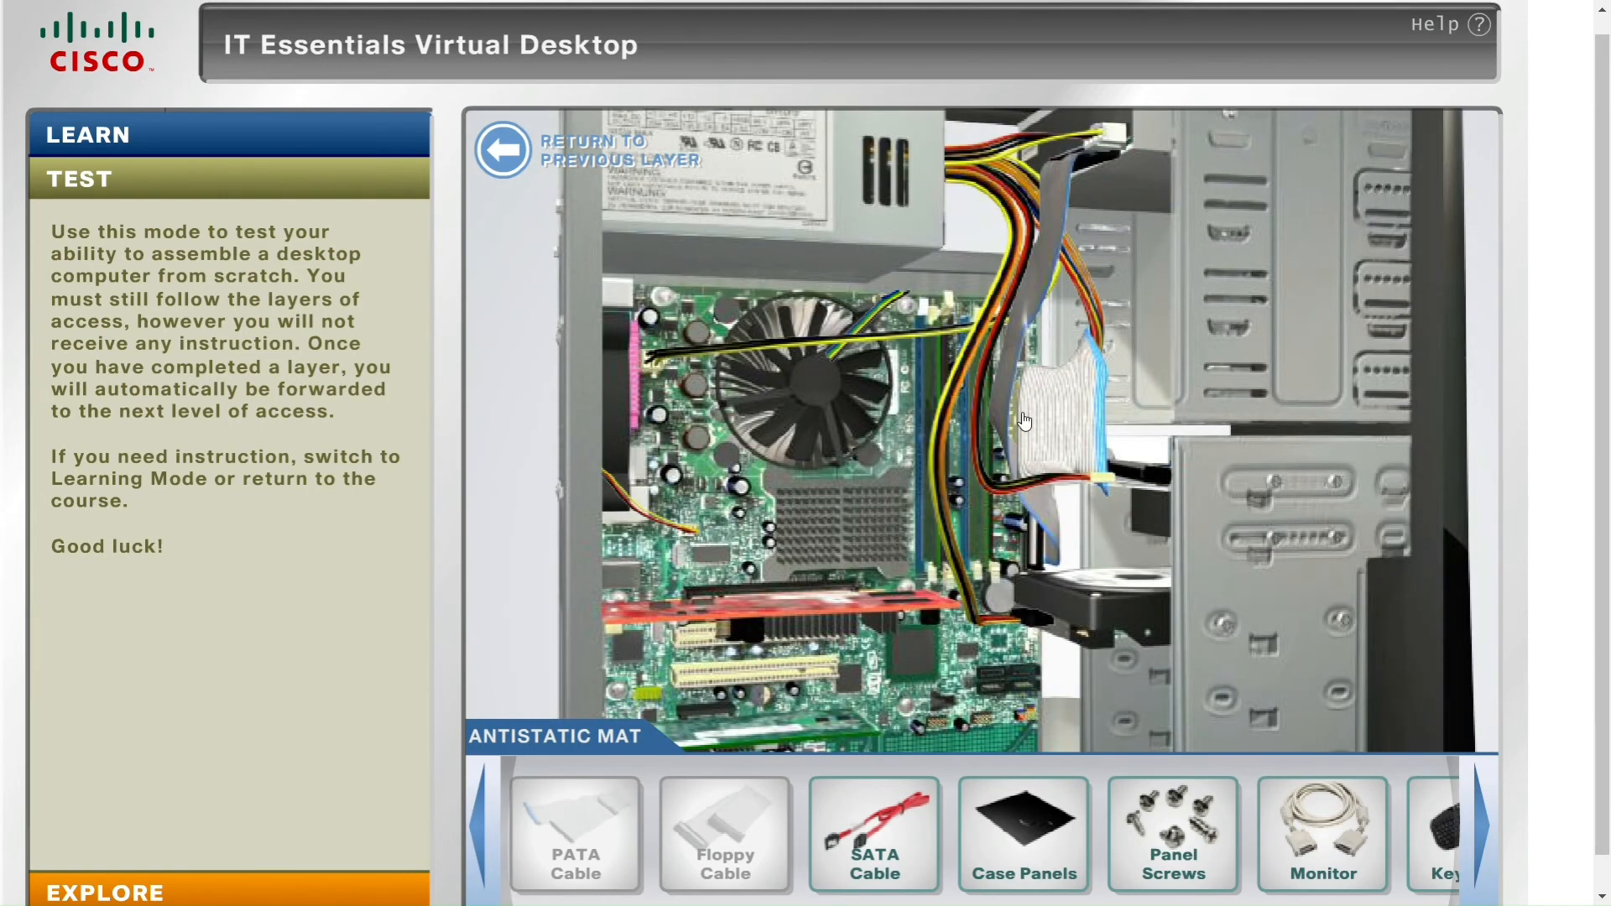
Bring the SATA cable to the motherboard, rotate its connector to match the SATA header and plug it in
{"action": "mouse_move", "coordinate": [872, 884]}
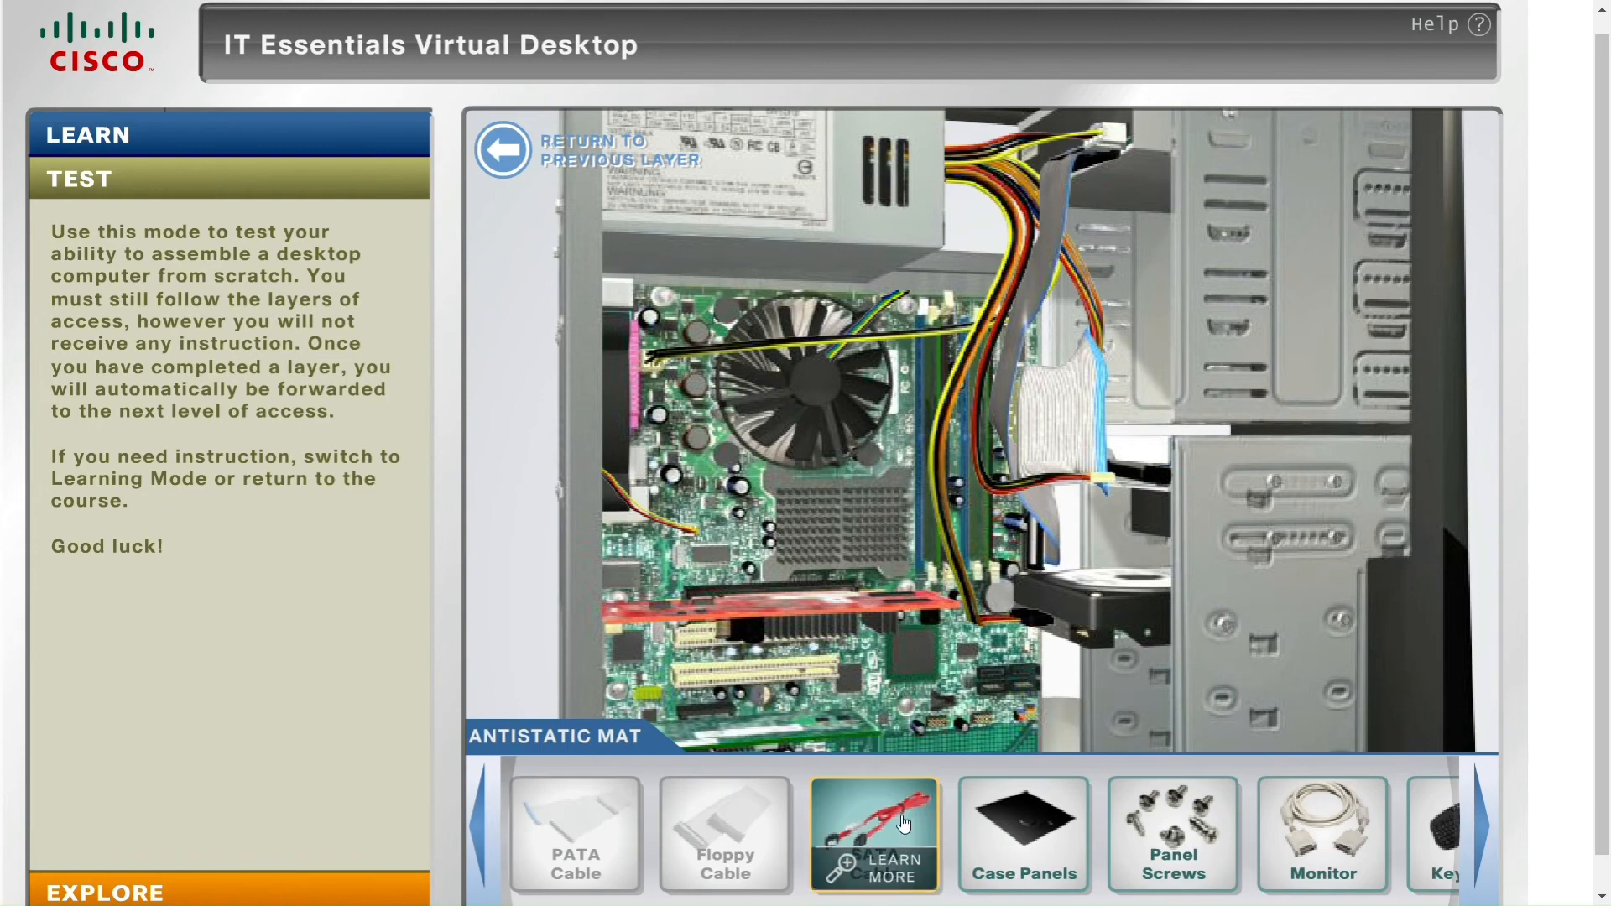
{"action": "left_click_drag", "start_coordinate": [904, 824], "coordinate": [1046, 506]}
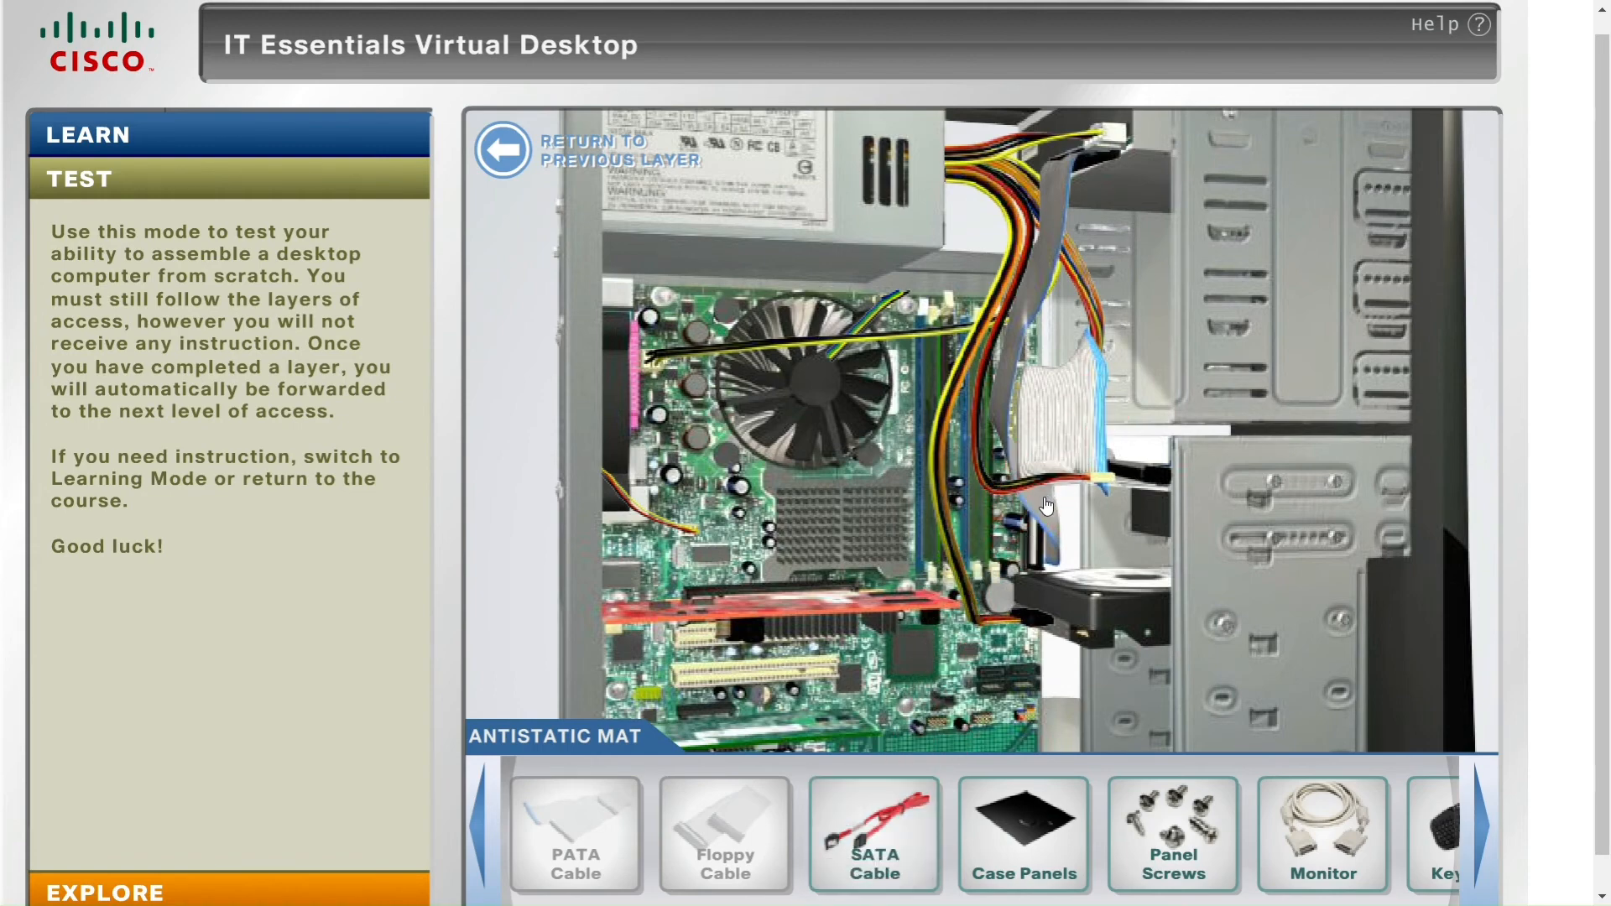
{"action": "left_click_drag", "start_coordinate": [890, 805], "coordinate": [1078, 587]}
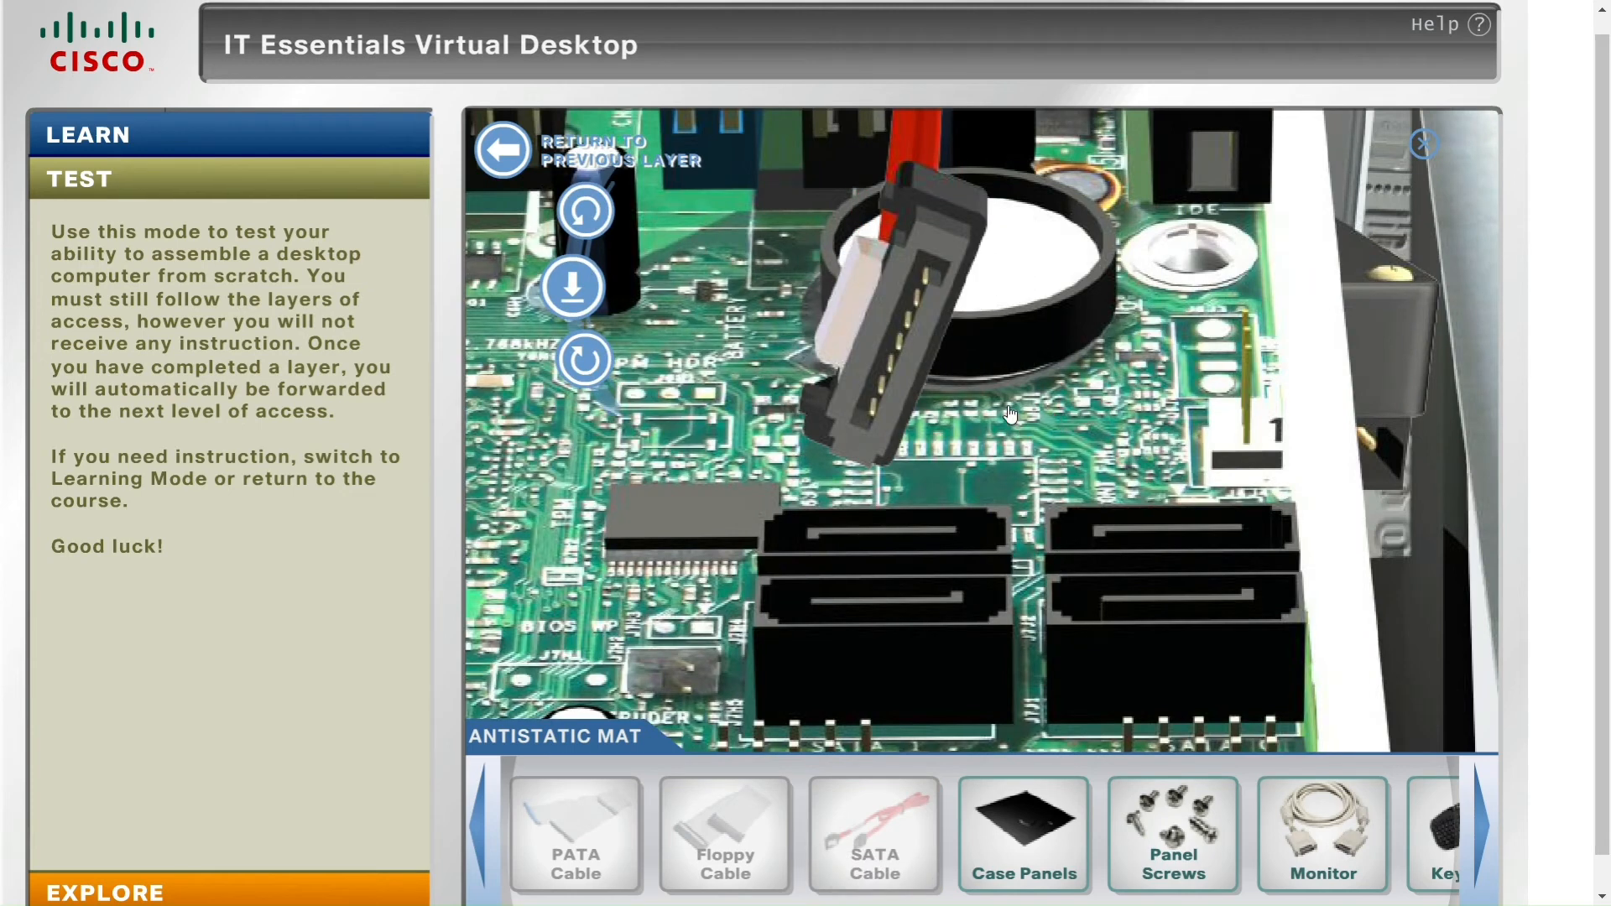
{"action": "left_click", "coordinate": [592, 223]}
{"action": "left_click", "coordinate": [593, 223]}
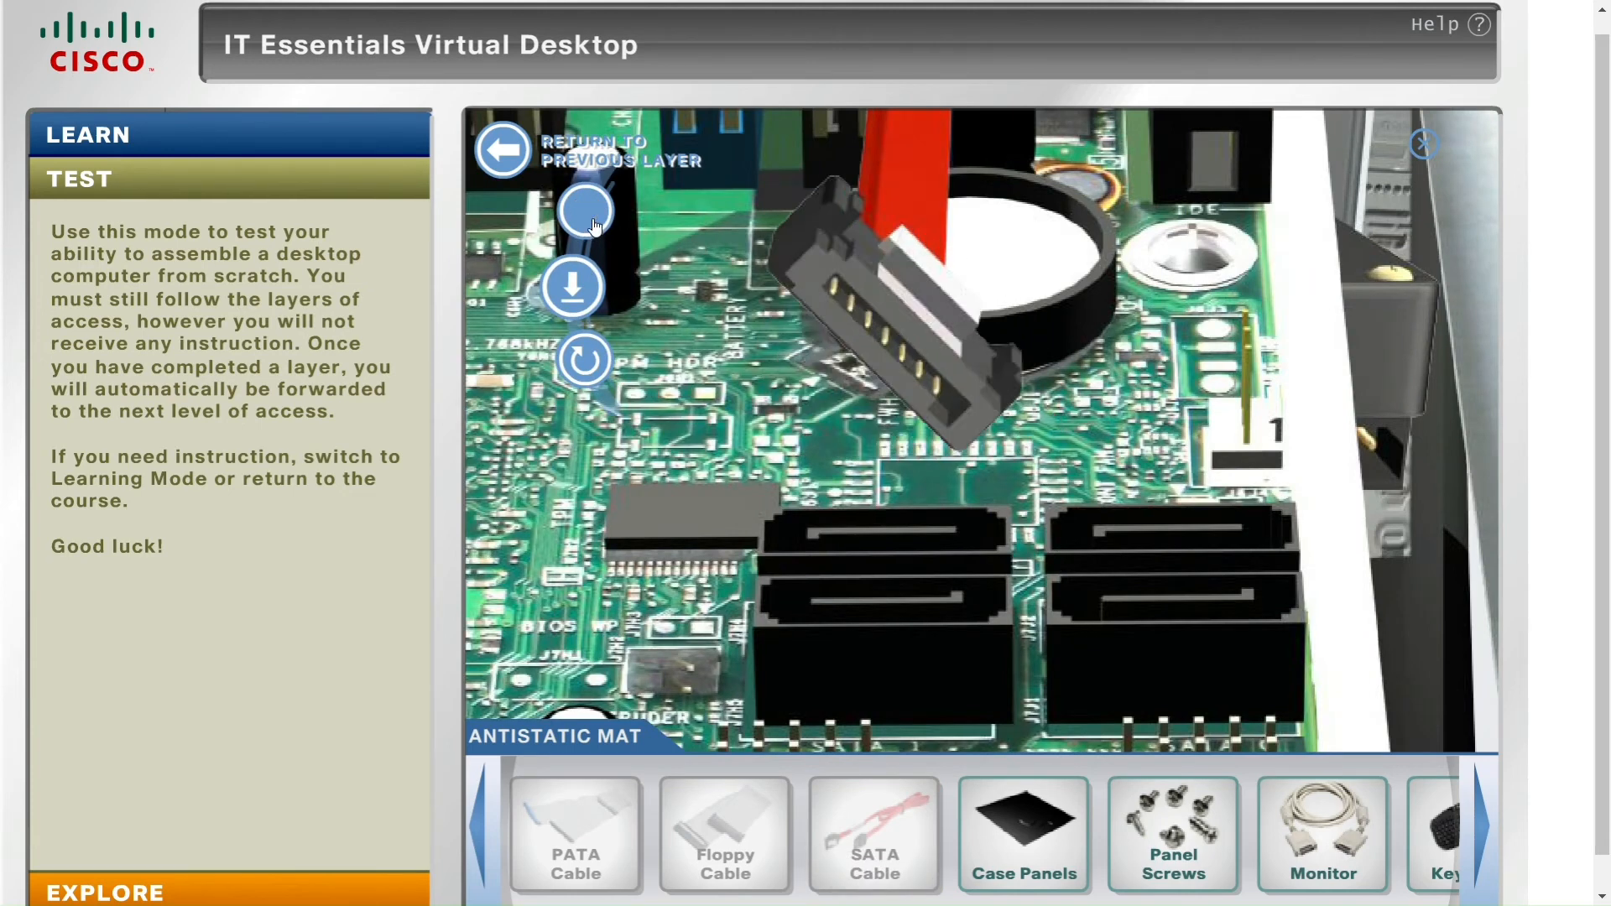
{"action": "left_click", "coordinate": [592, 222]}
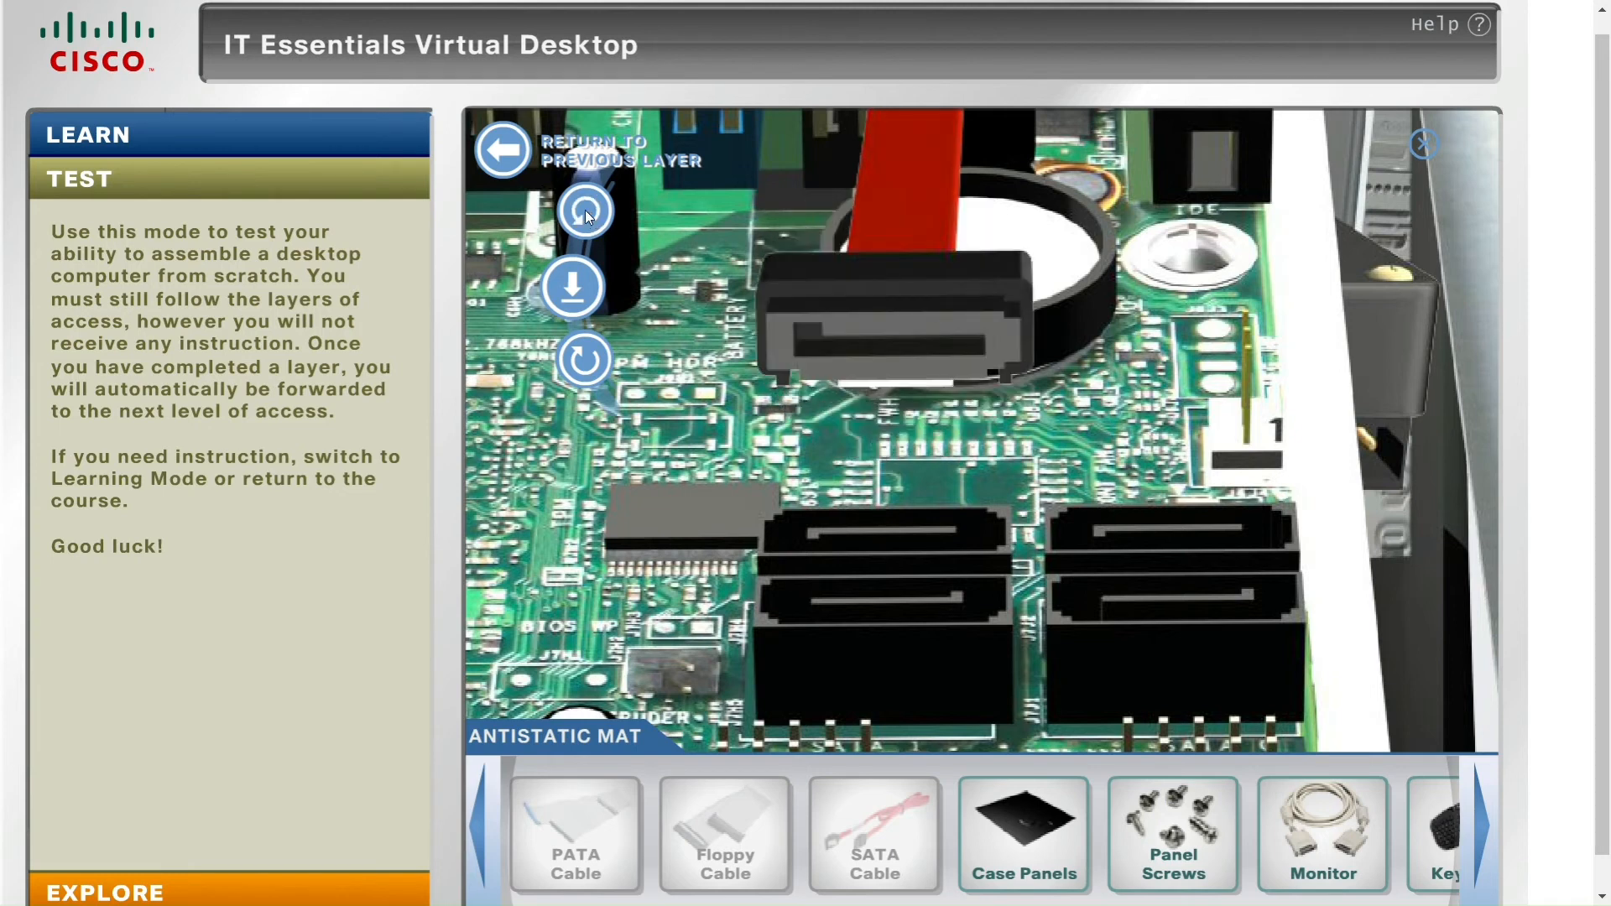
{"action": "left_click", "coordinate": [593, 219]}
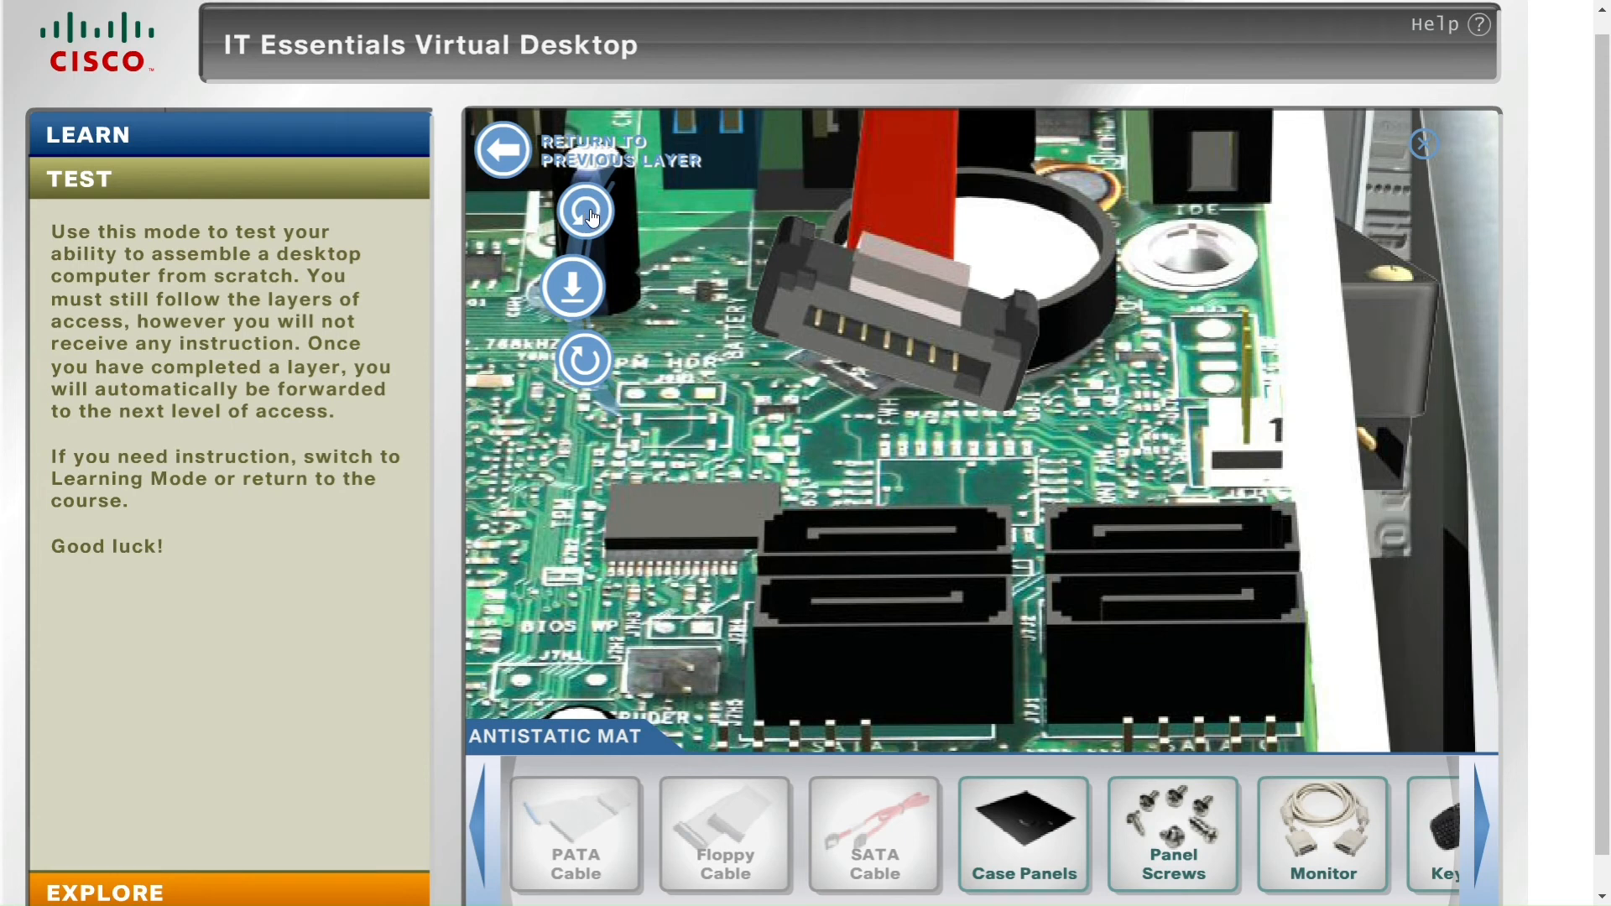
{"action": "left_click", "coordinate": [593, 219]}
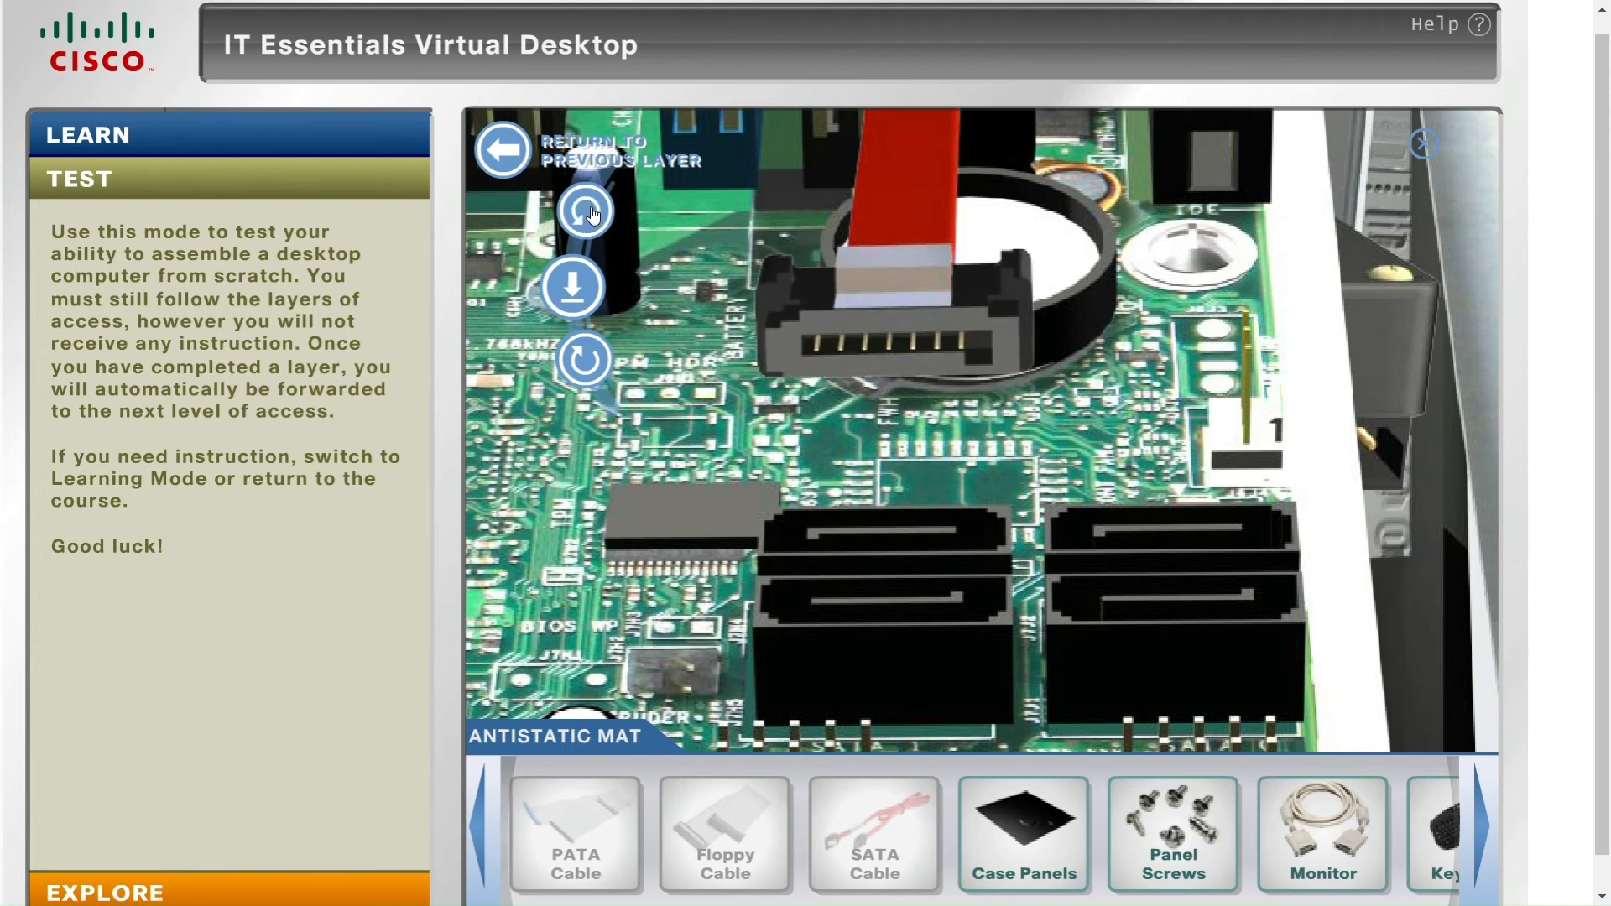
{"action": "left_click", "coordinate": [570, 290]}
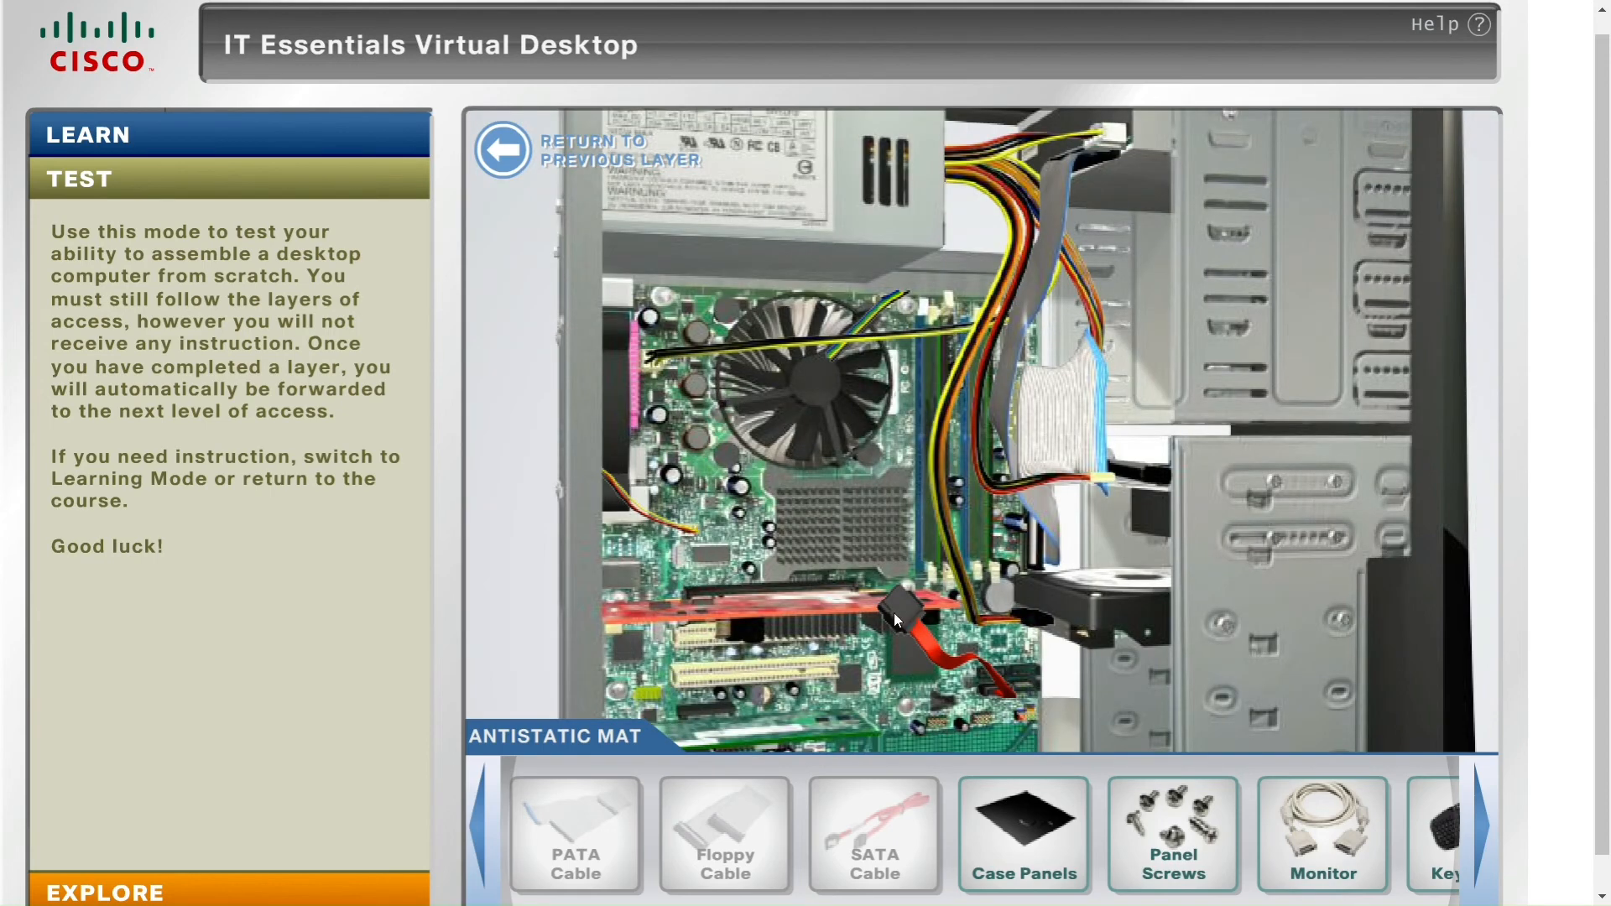
Rotate the SATA cable's free end to match the hard drive's data connector and plug it into the drive
{"action": "left_click", "coordinate": [1075, 631]}
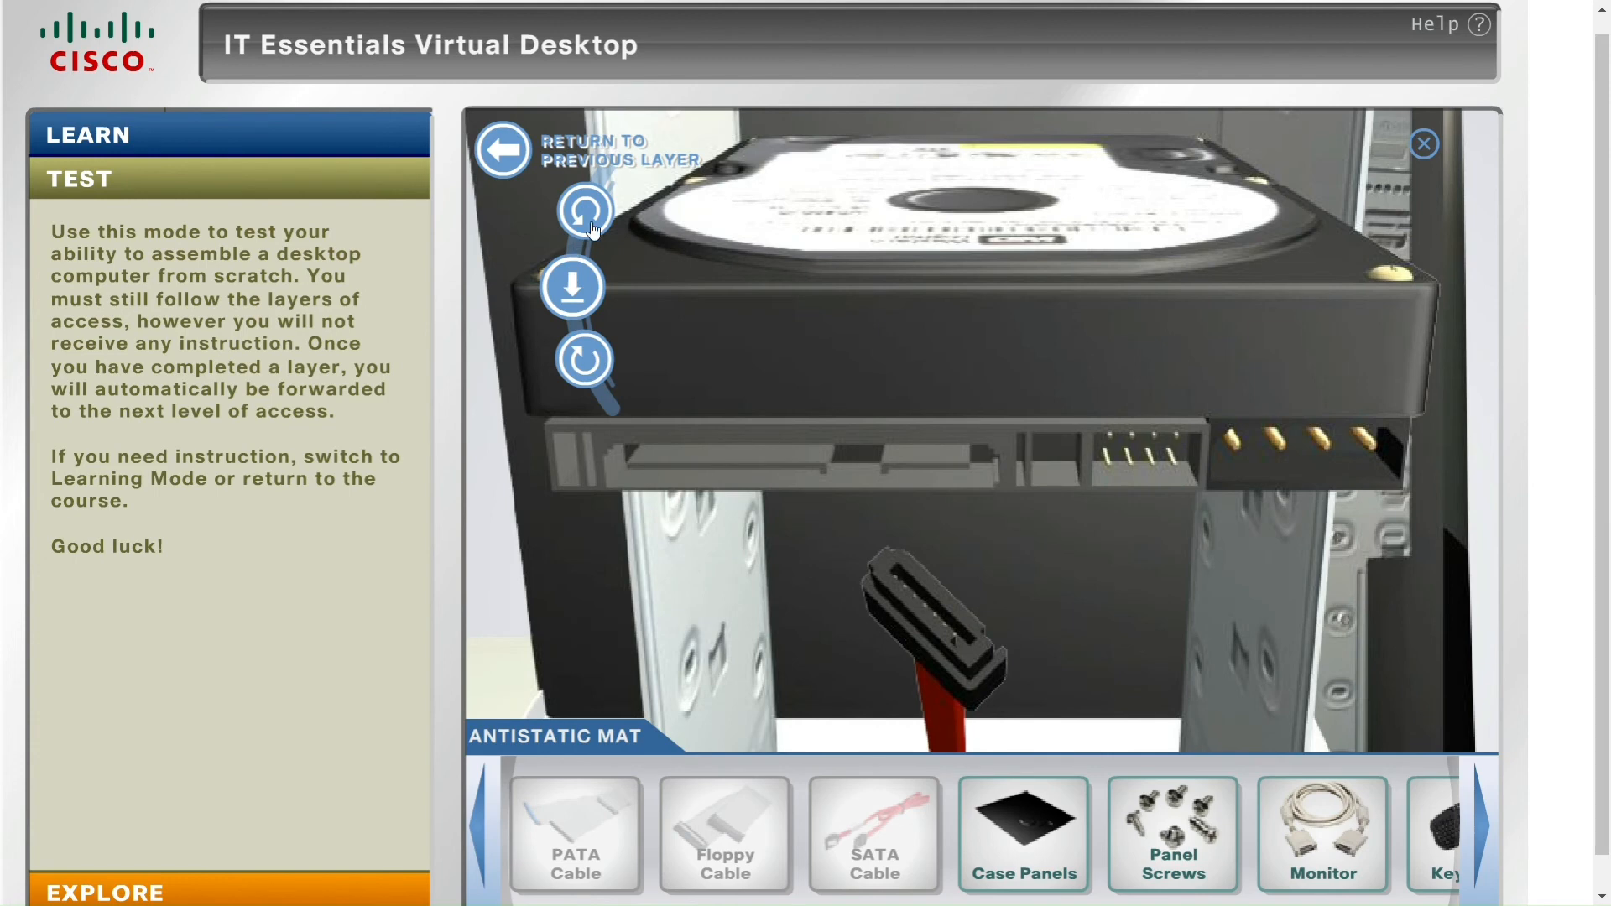
{"action": "left_click", "coordinate": [587, 217]}
{"action": "left_click", "coordinate": [584, 209]}
{"action": "left_click", "coordinate": [584, 211]}
{"action": "left_click", "coordinate": [580, 215]}
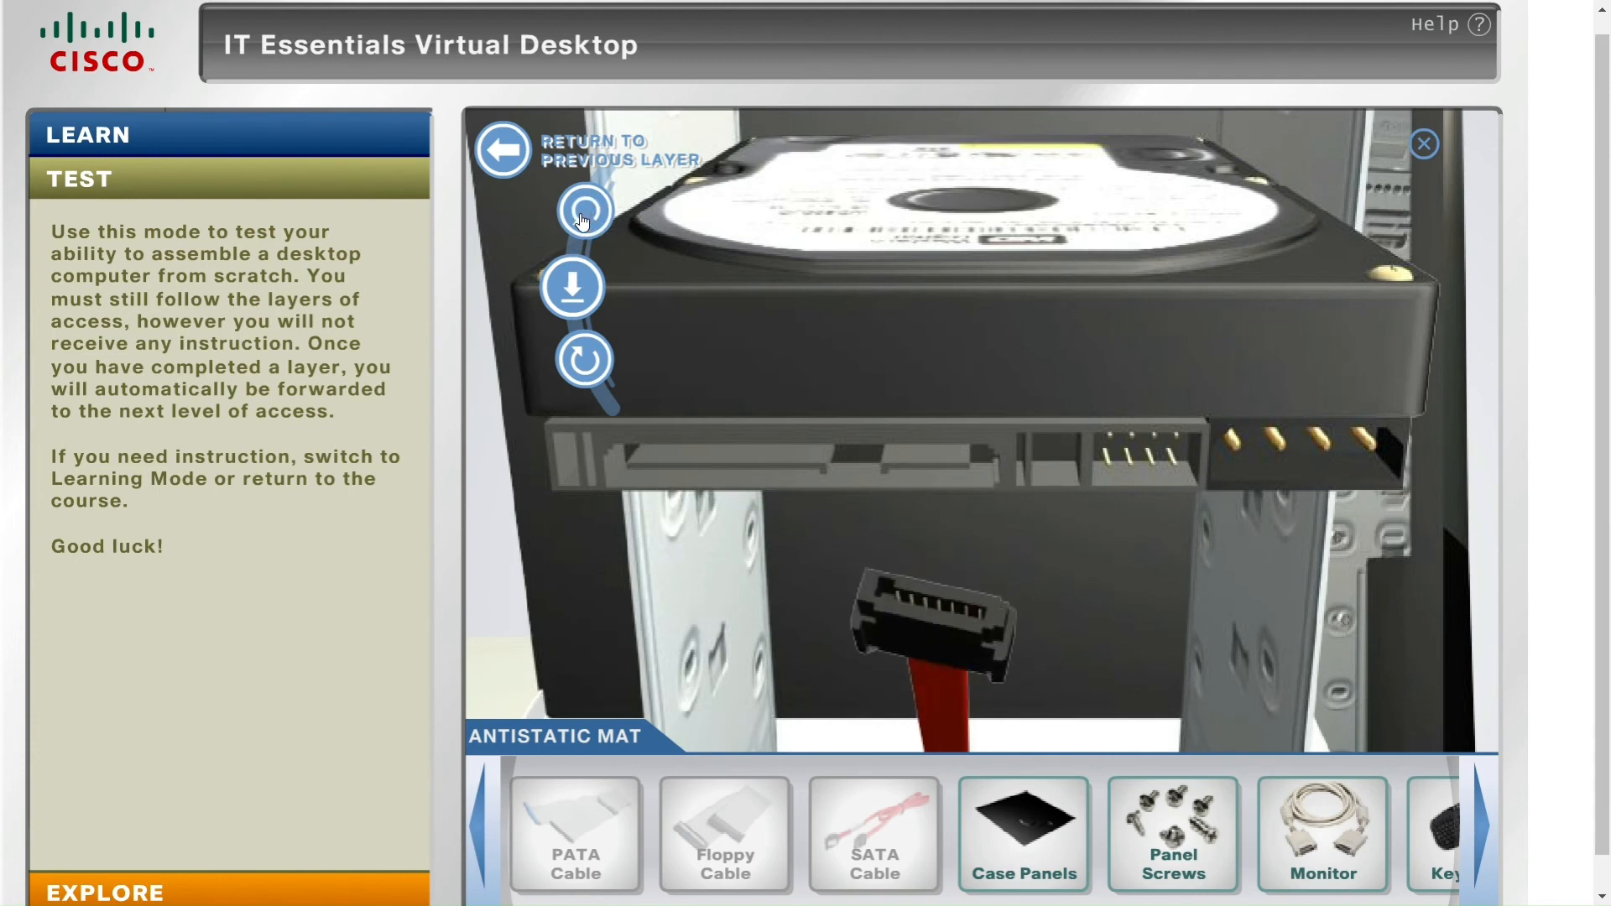
{"action": "left_click", "coordinate": [585, 219]}
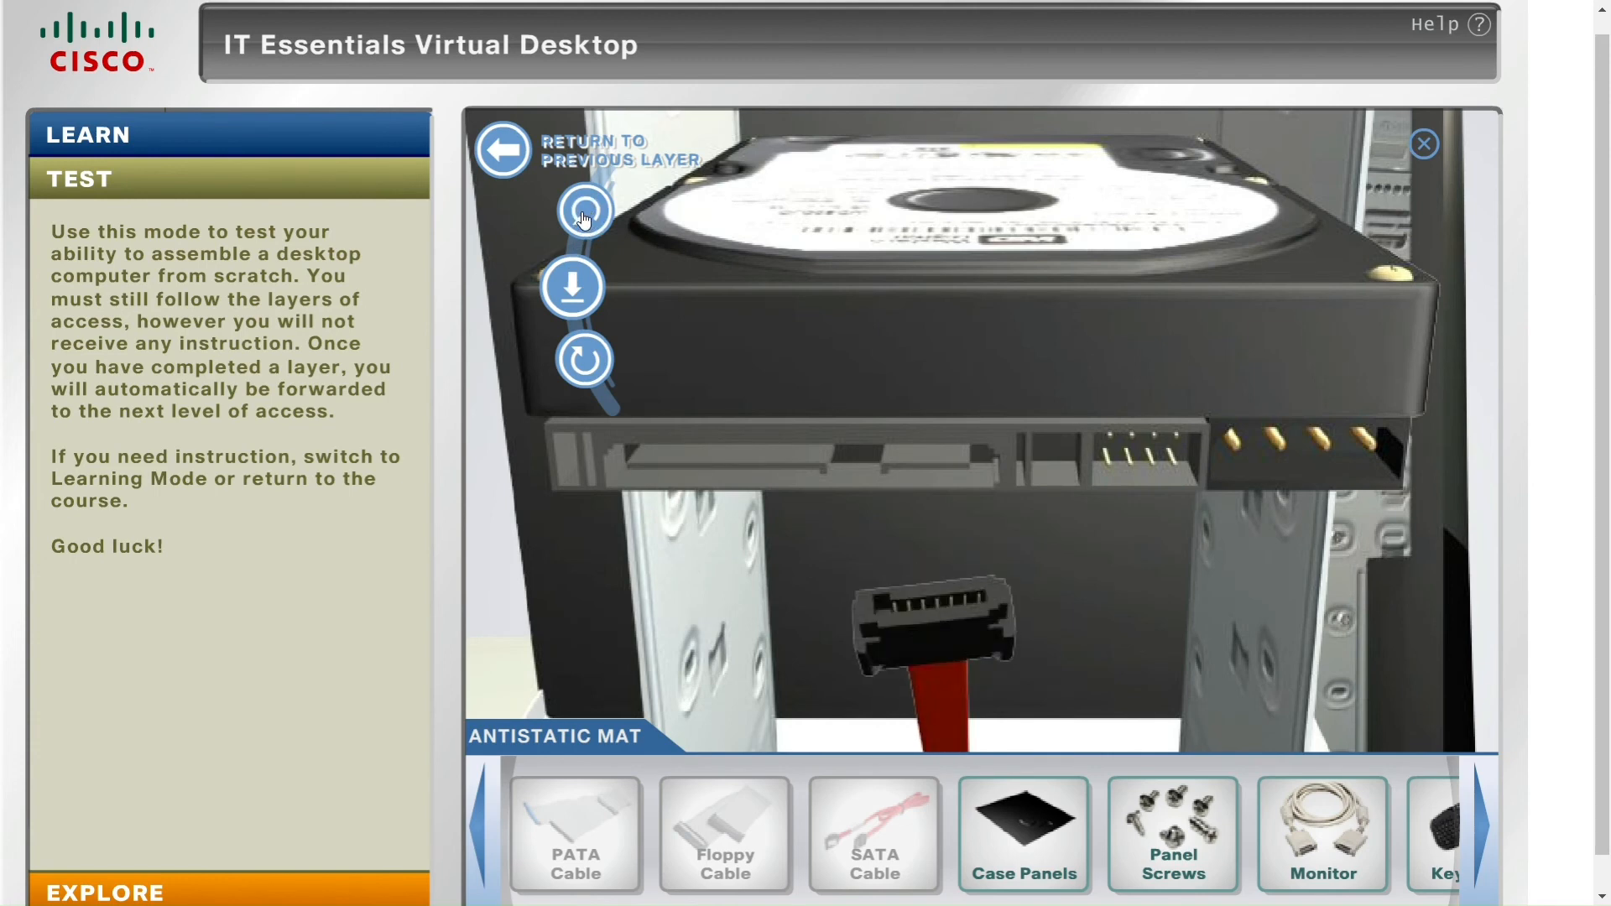
{"action": "left_click", "coordinate": [585, 312]}
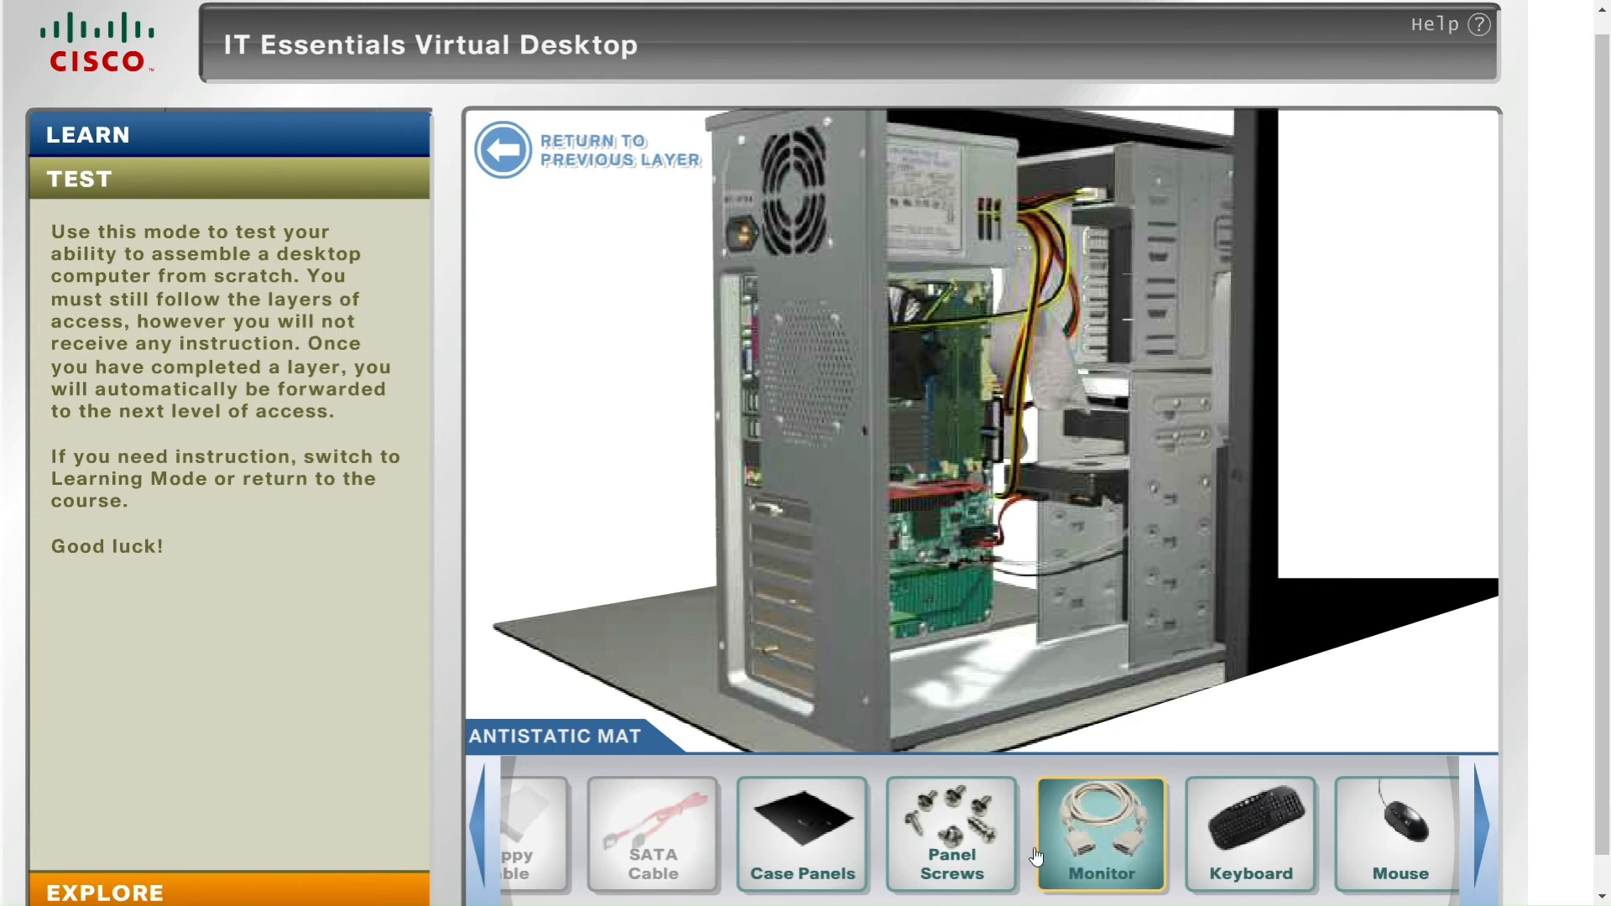
Fit the case panels onto the computer case and secure them with the panel screws
{"action": "left_click_drag", "start_coordinate": [843, 810], "coordinate": [1167, 252]}
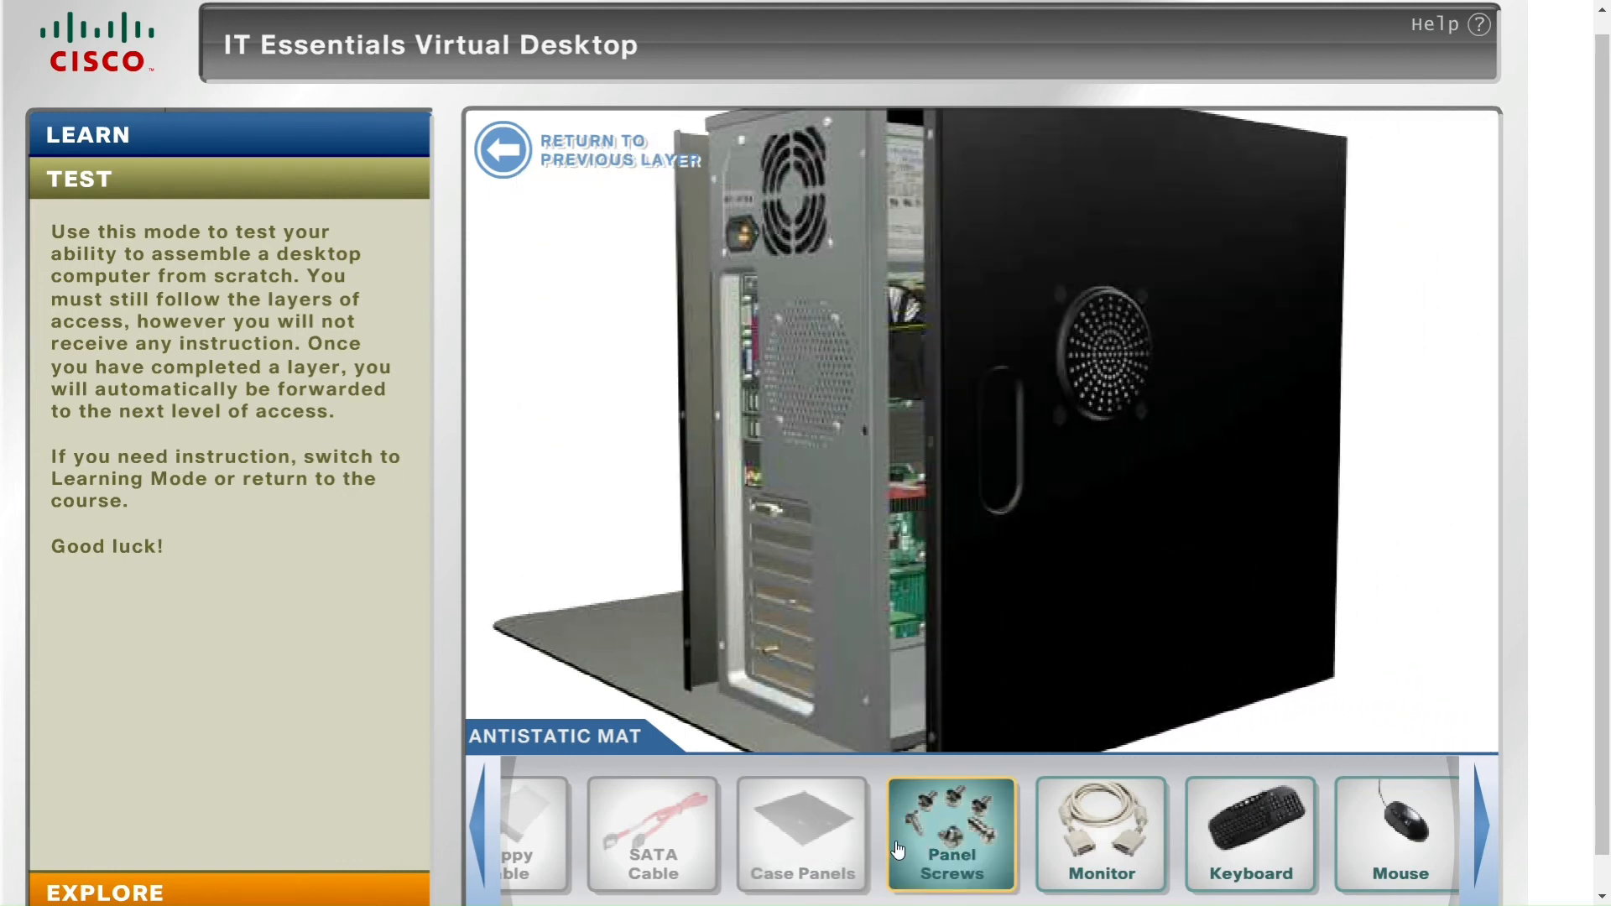
{"action": "left_click_drag", "start_coordinate": [943, 836], "coordinate": [838, 309]}
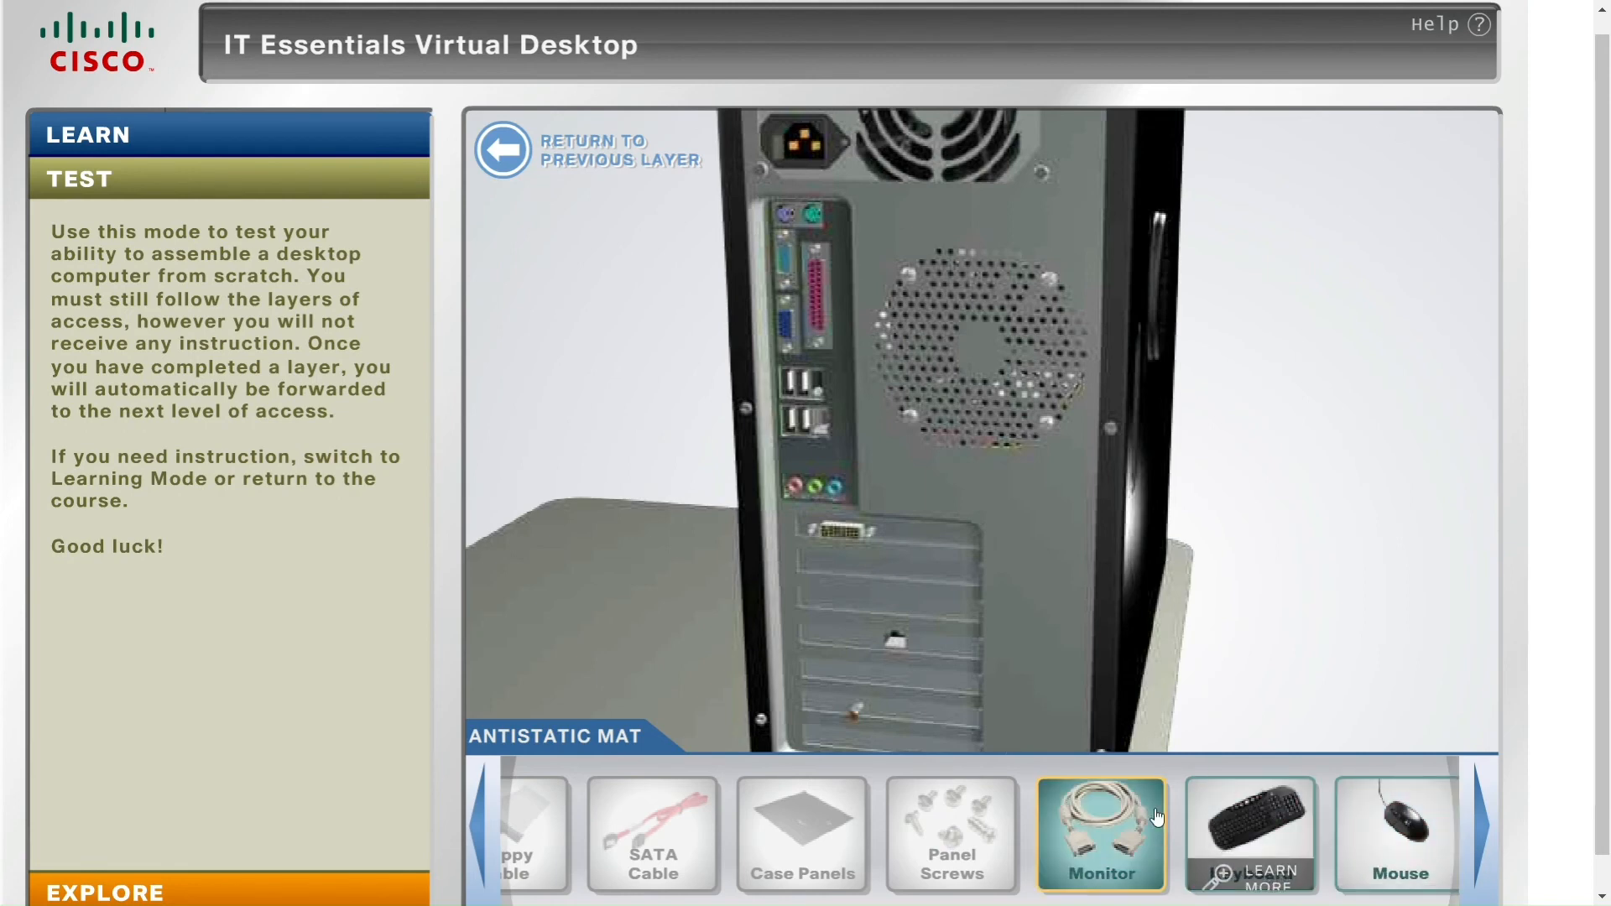
Rotate the monitor cable's connector to match the video card's DVI port at the case's rear and plug it in
{"action": "left_click_drag", "start_coordinate": [1101, 831], "coordinate": [907, 442]}
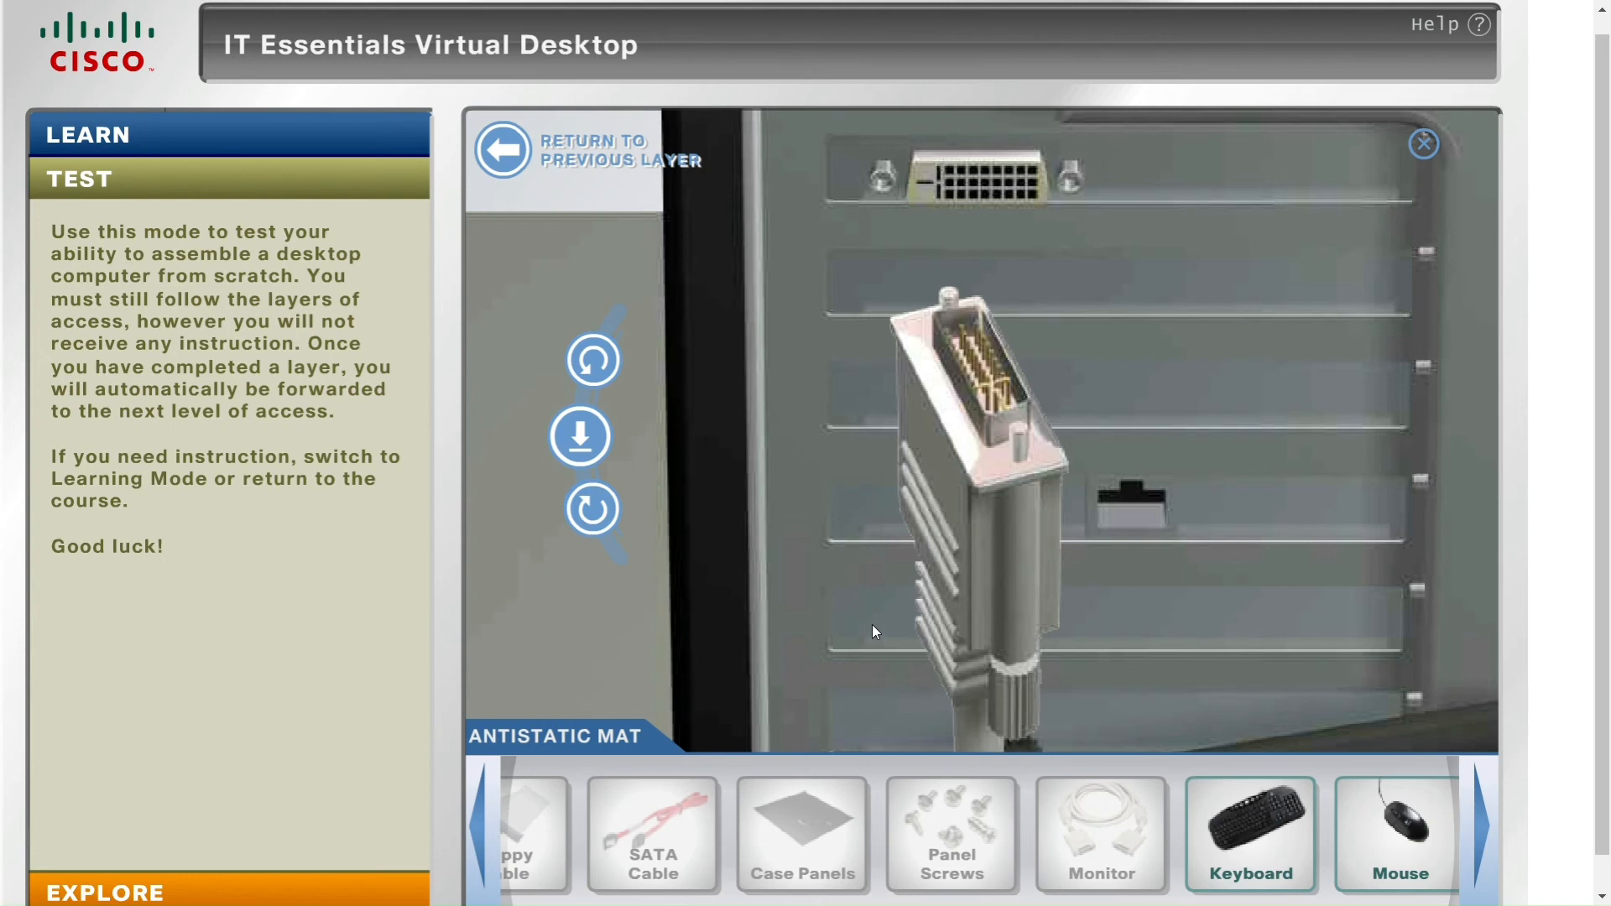
{"action": "left_click", "coordinate": [600, 373]}
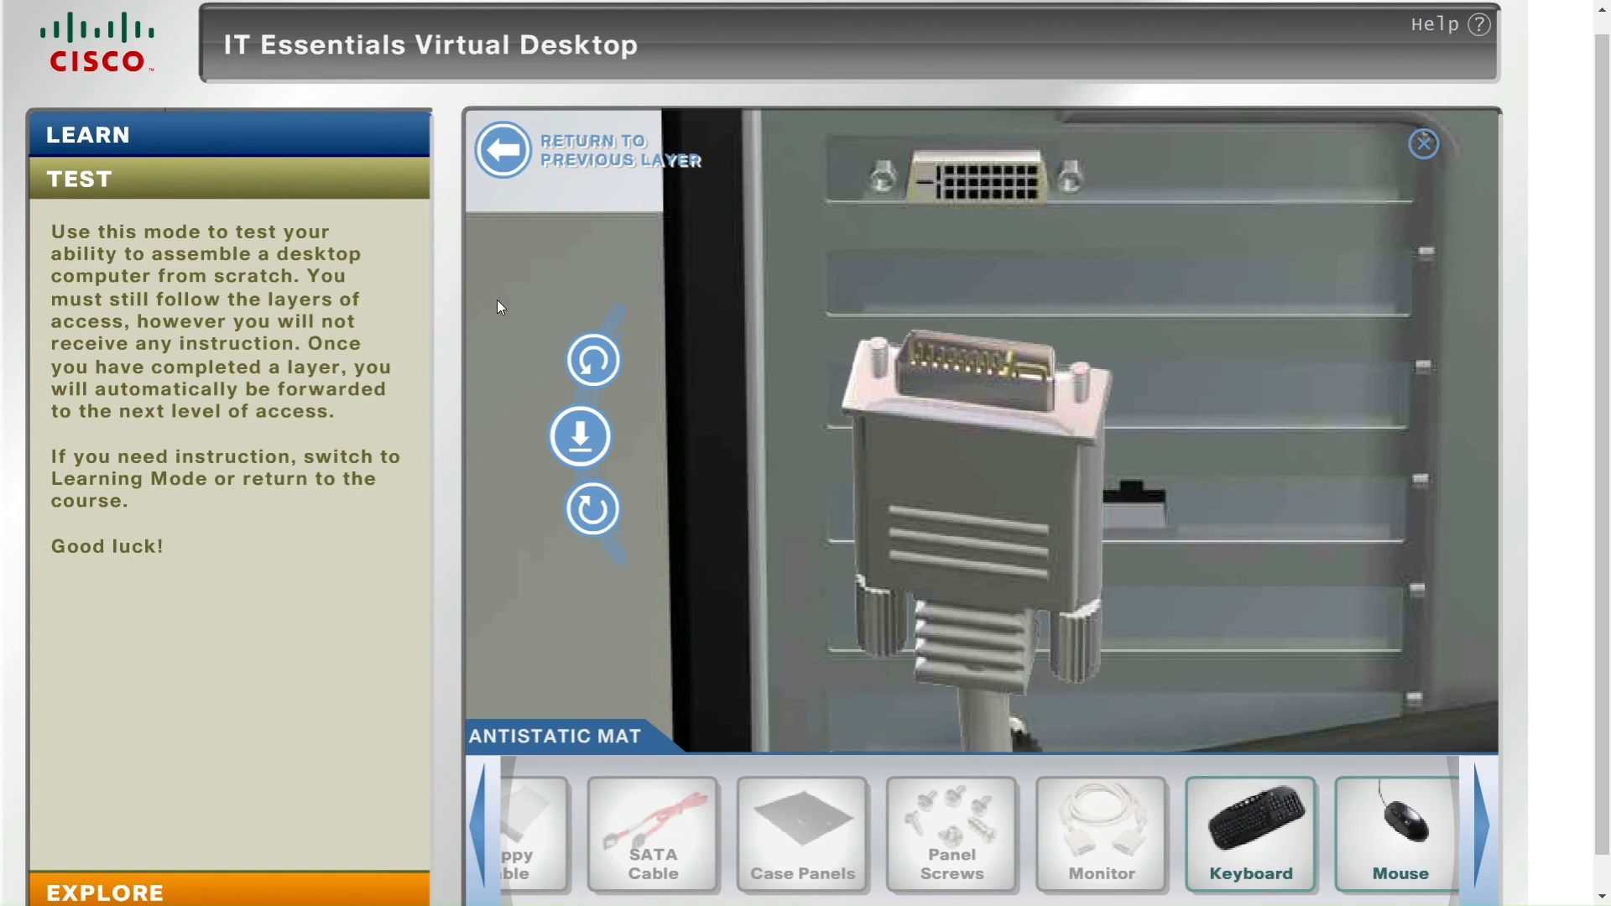
{"action": "left_click", "coordinate": [596, 382]}
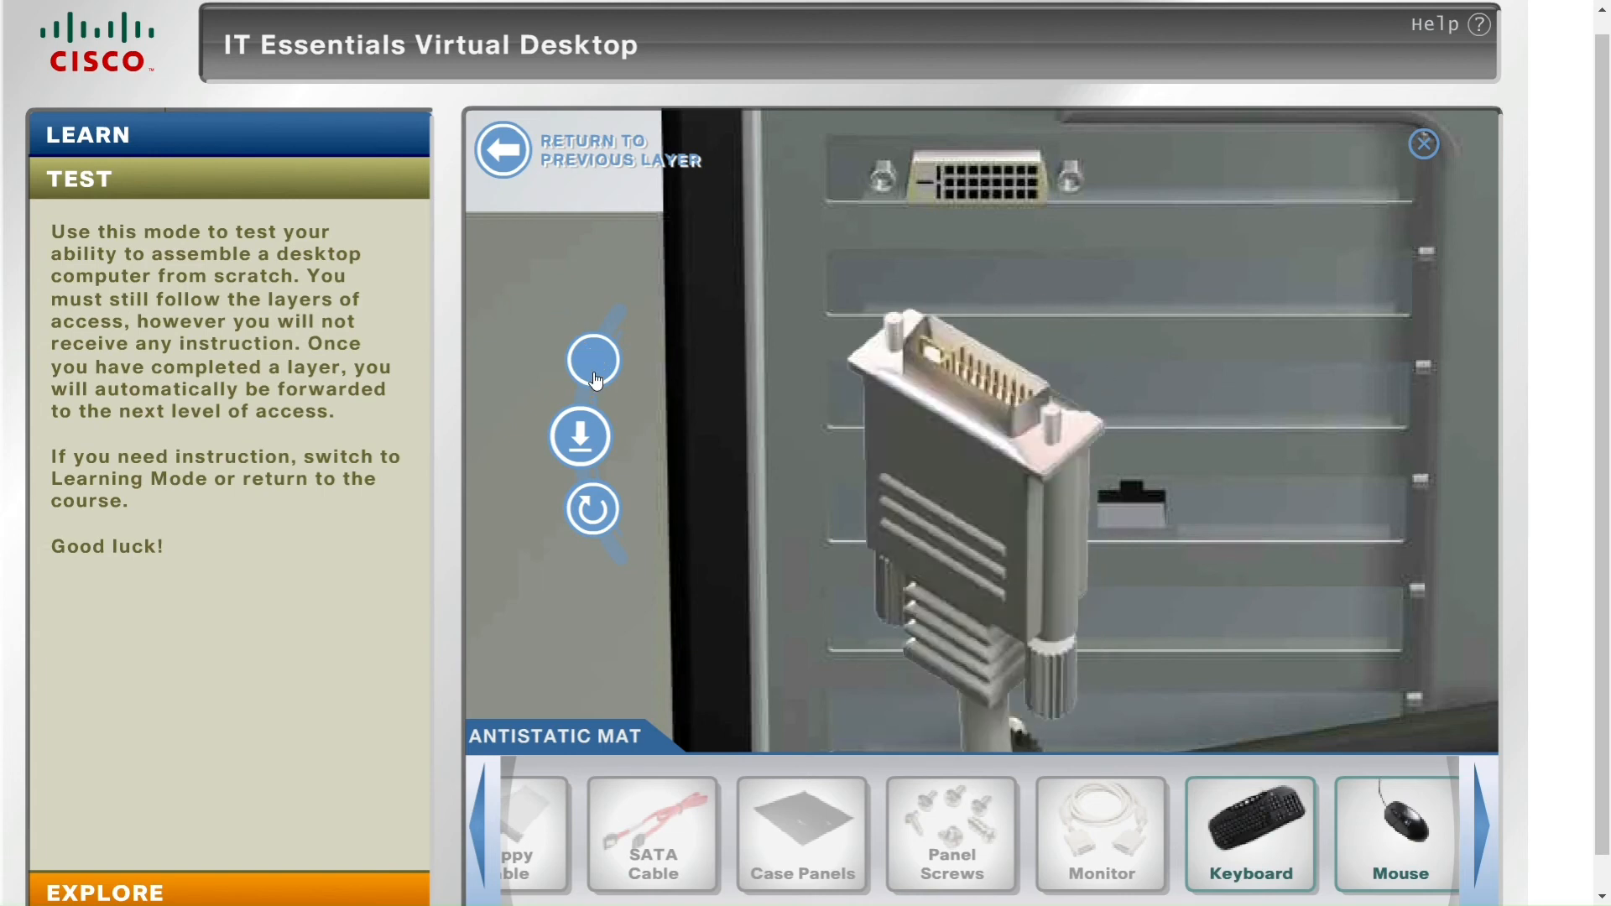
{"action": "left_click", "coordinate": [587, 445]}
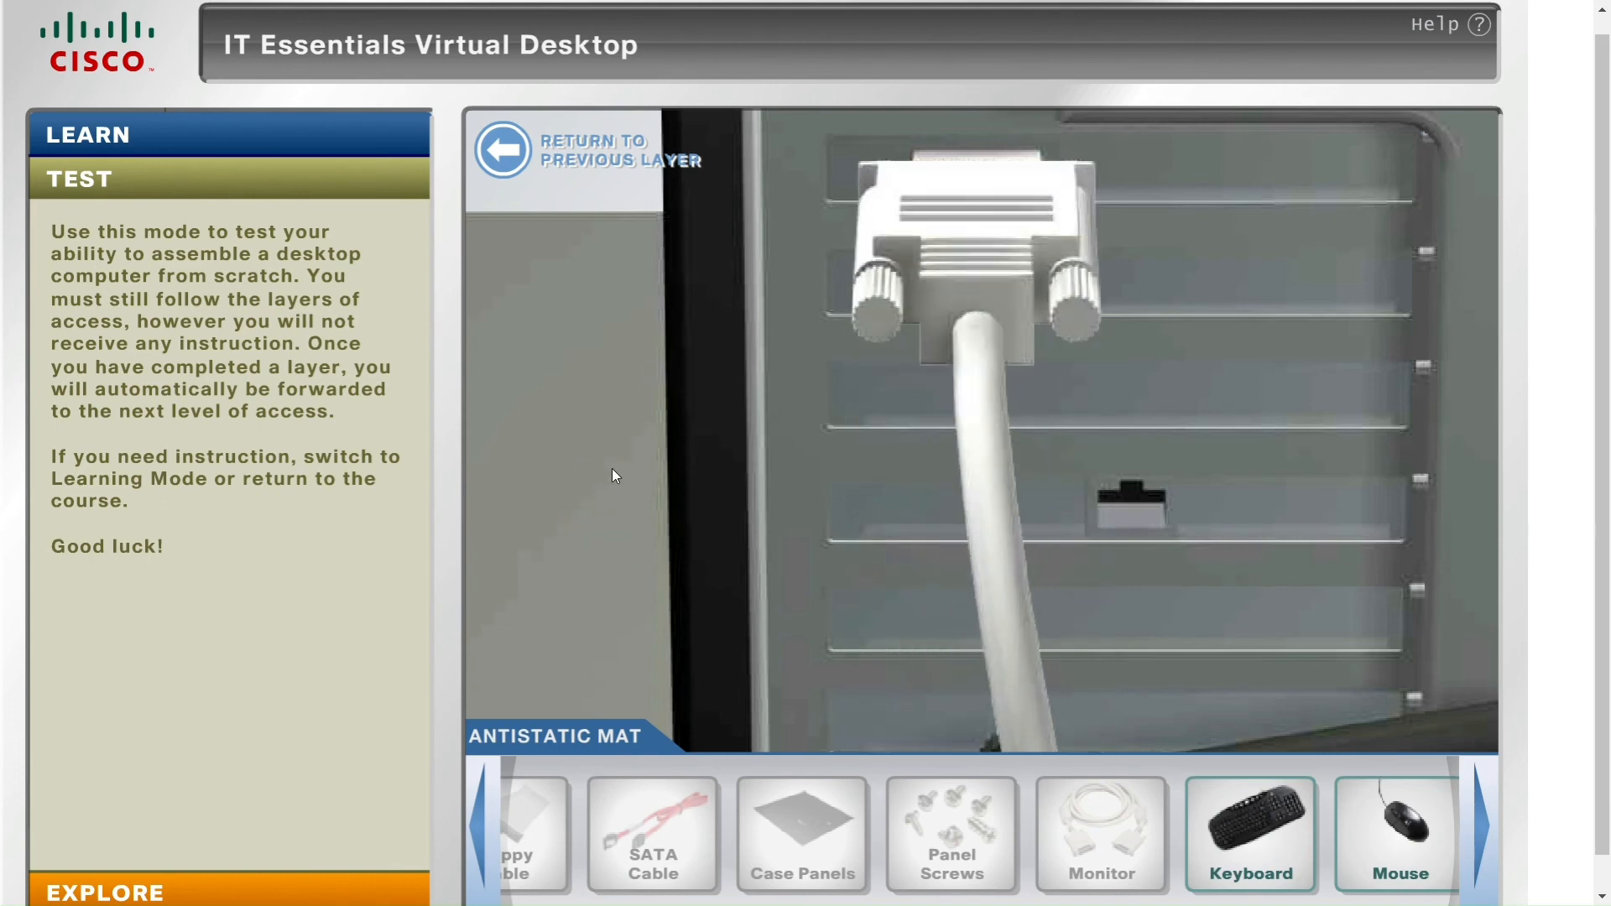
Align and plug the keyboard into the purple PS/2 port and the mouse into the green PS/2 port
{"action": "mouse_move", "coordinate": [1250, 841]}
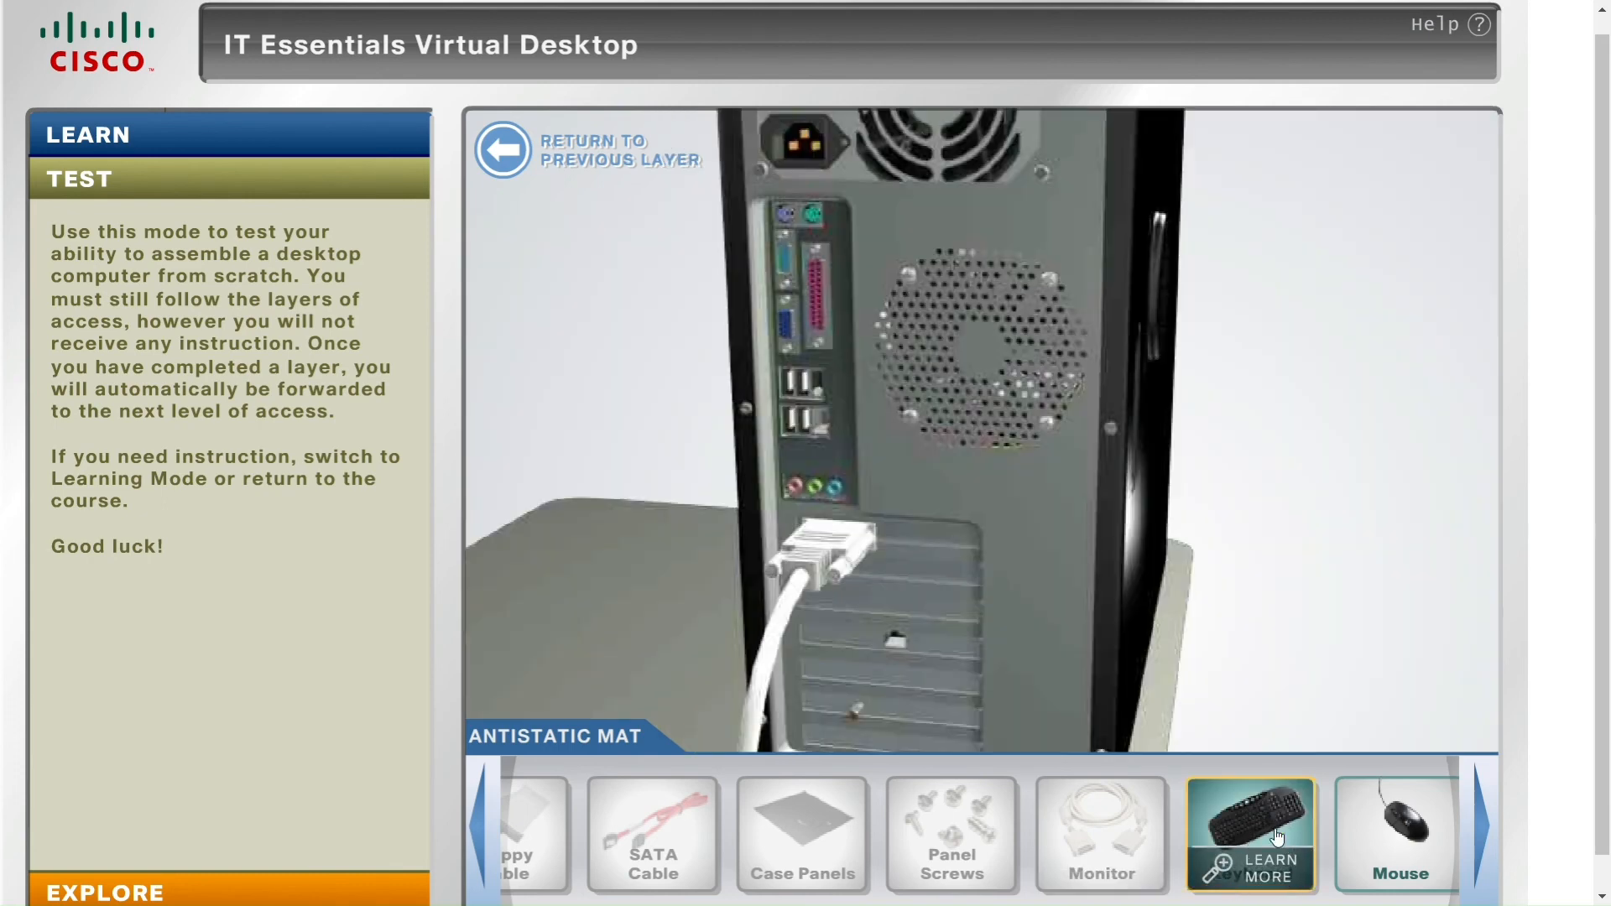
{"action": "left_click_drag", "start_coordinate": [1268, 822], "coordinate": [923, 401]}
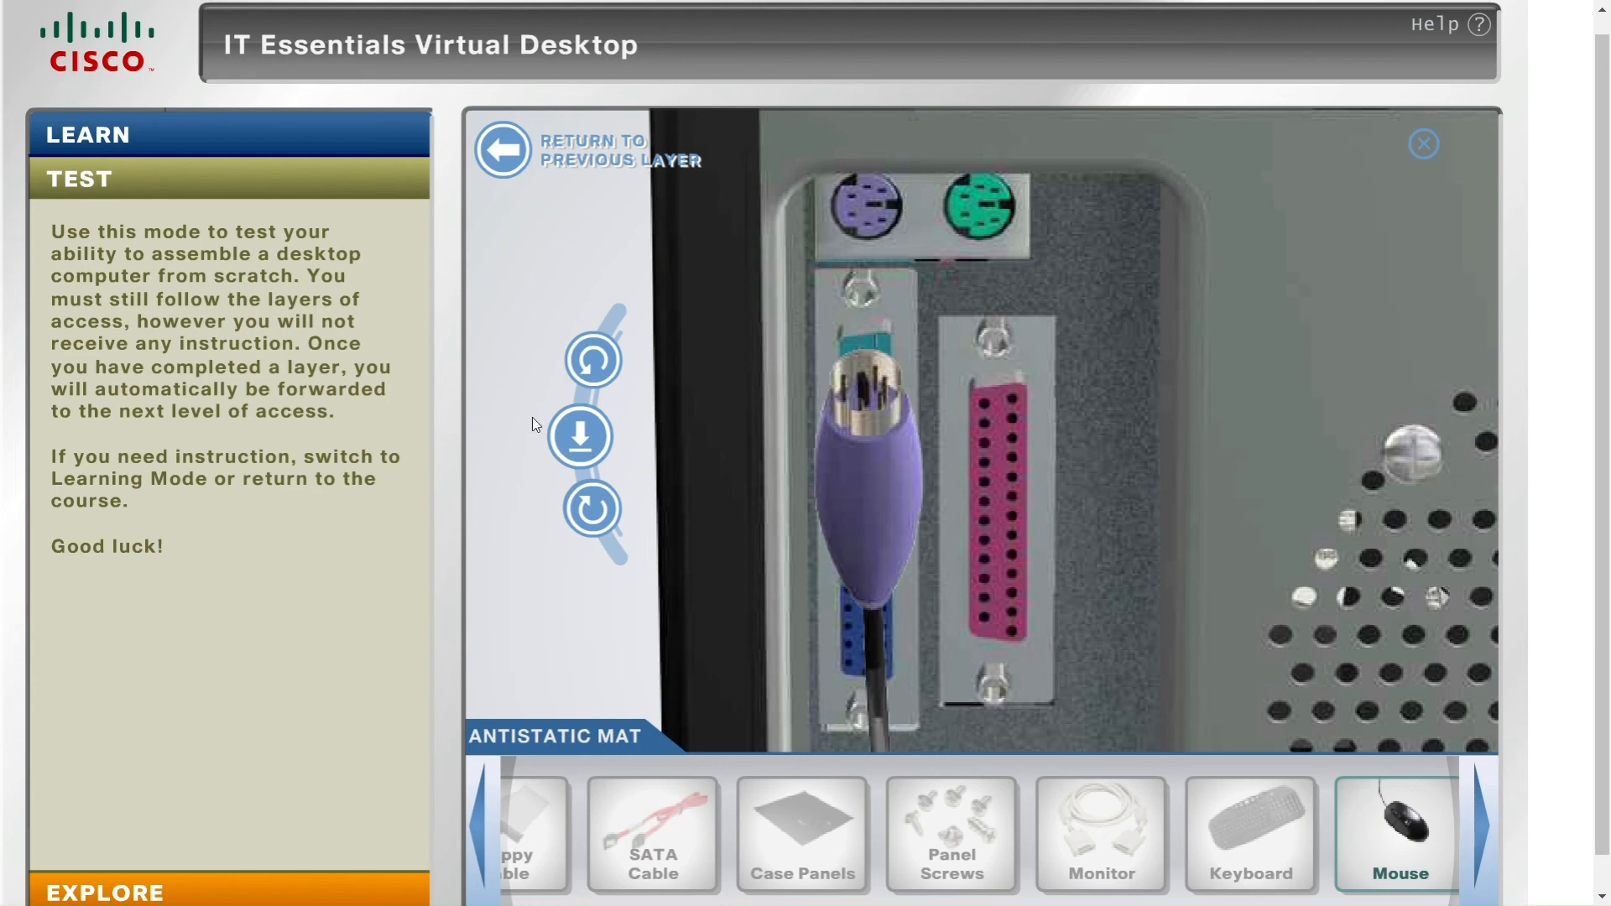
{"action": "left_click", "coordinate": [593, 362]}
{"action": "left_click", "coordinate": [599, 515]}
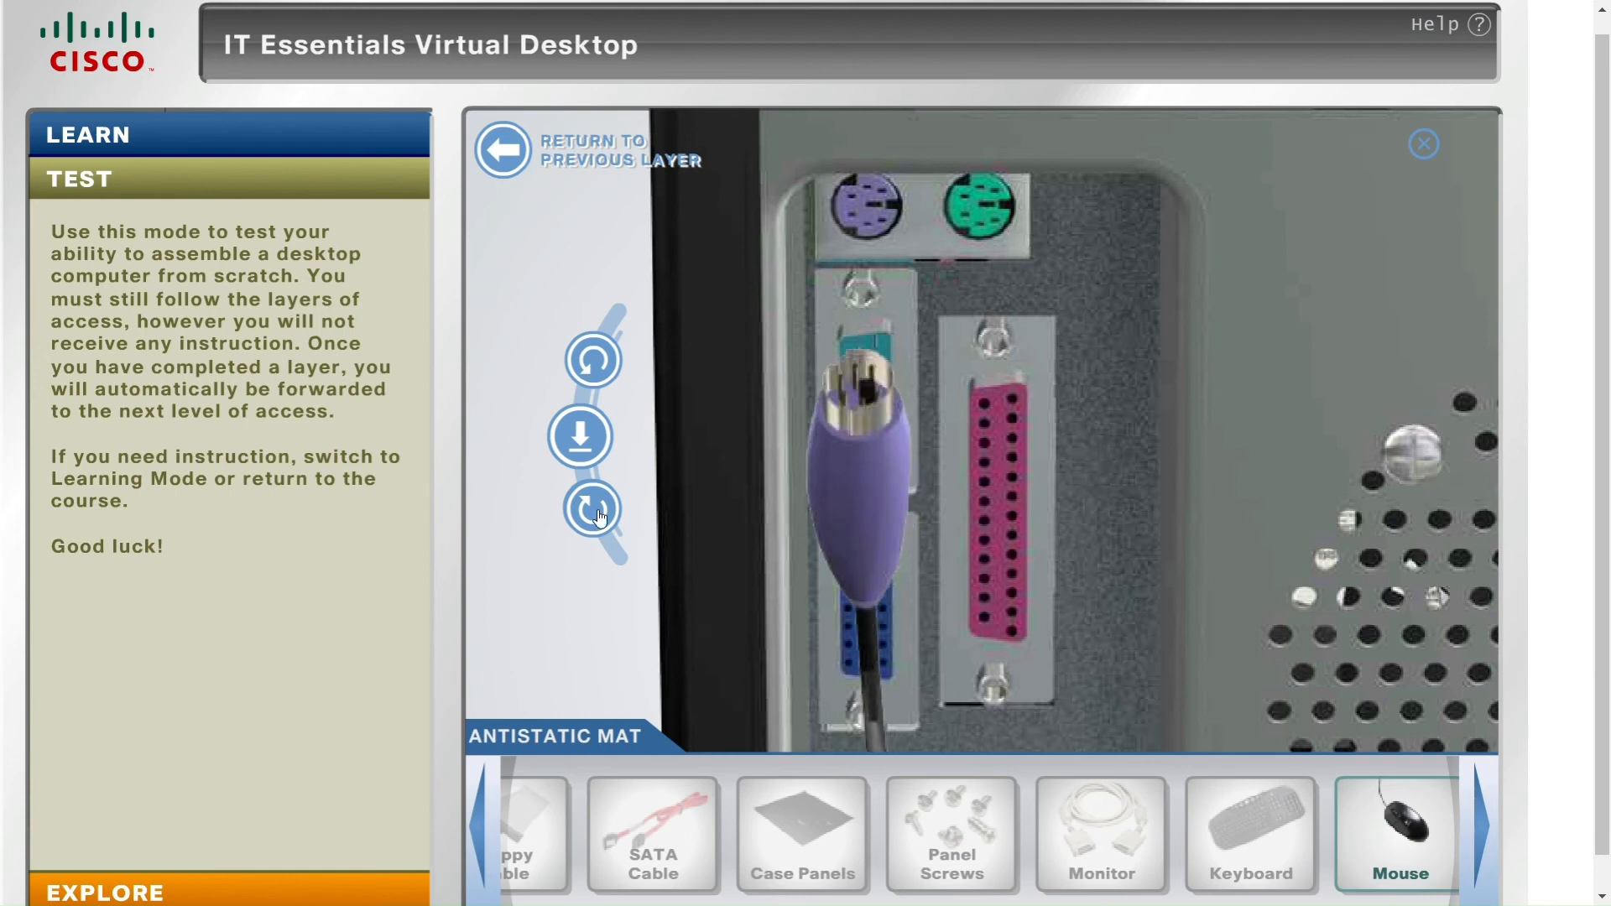
{"action": "left_click", "coordinate": [580, 435]}
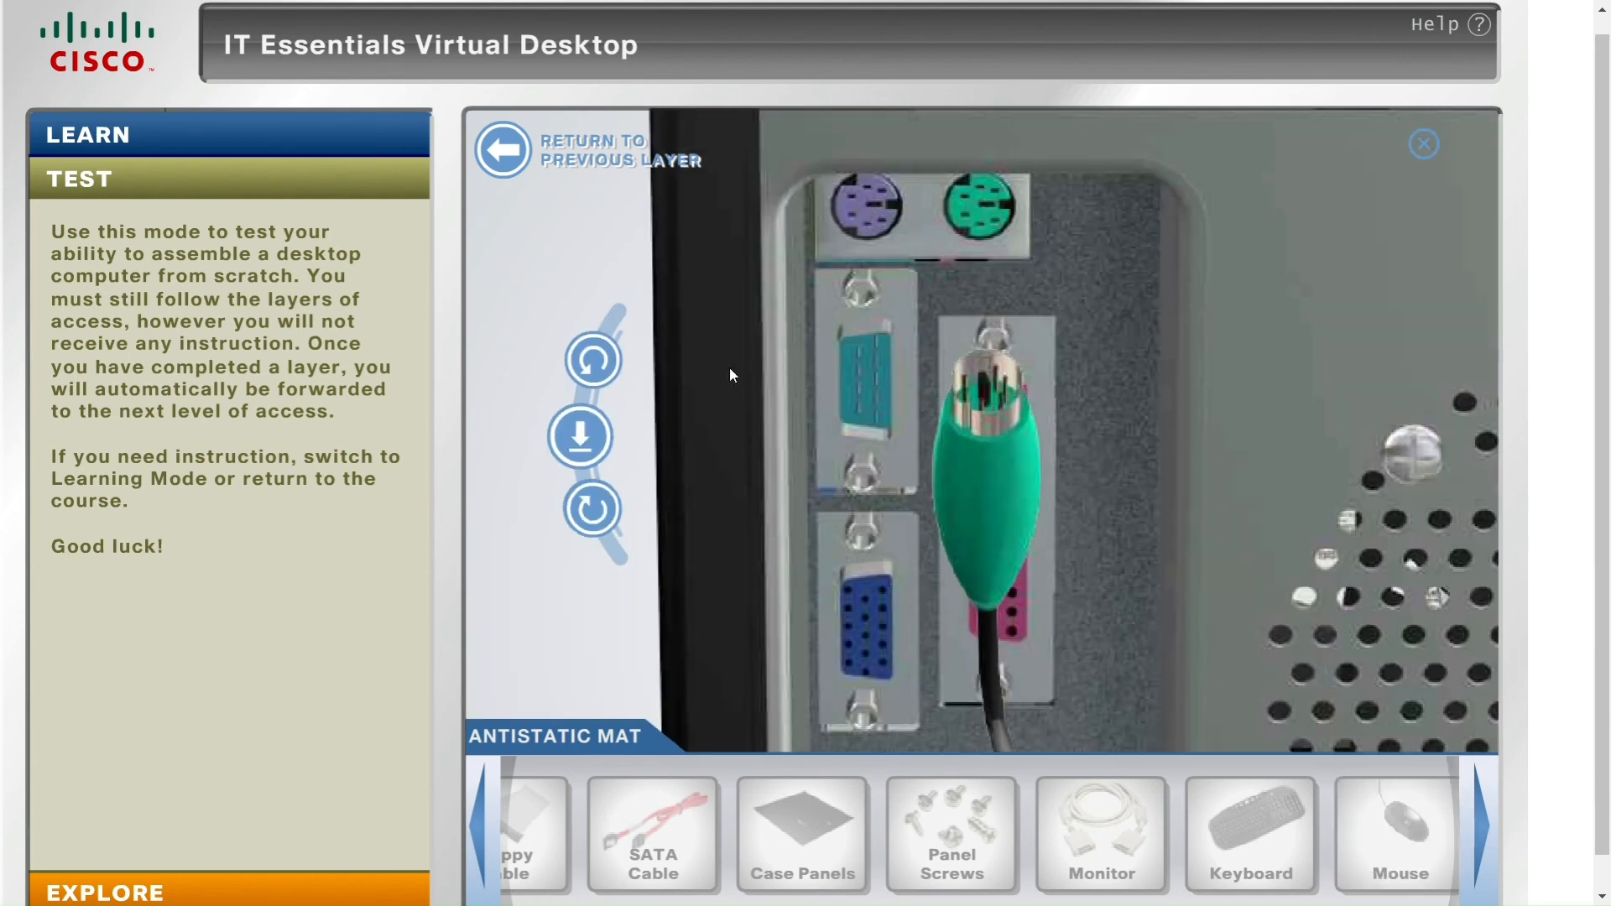
{"action": "left_click", "coordinate": [604, 361]}
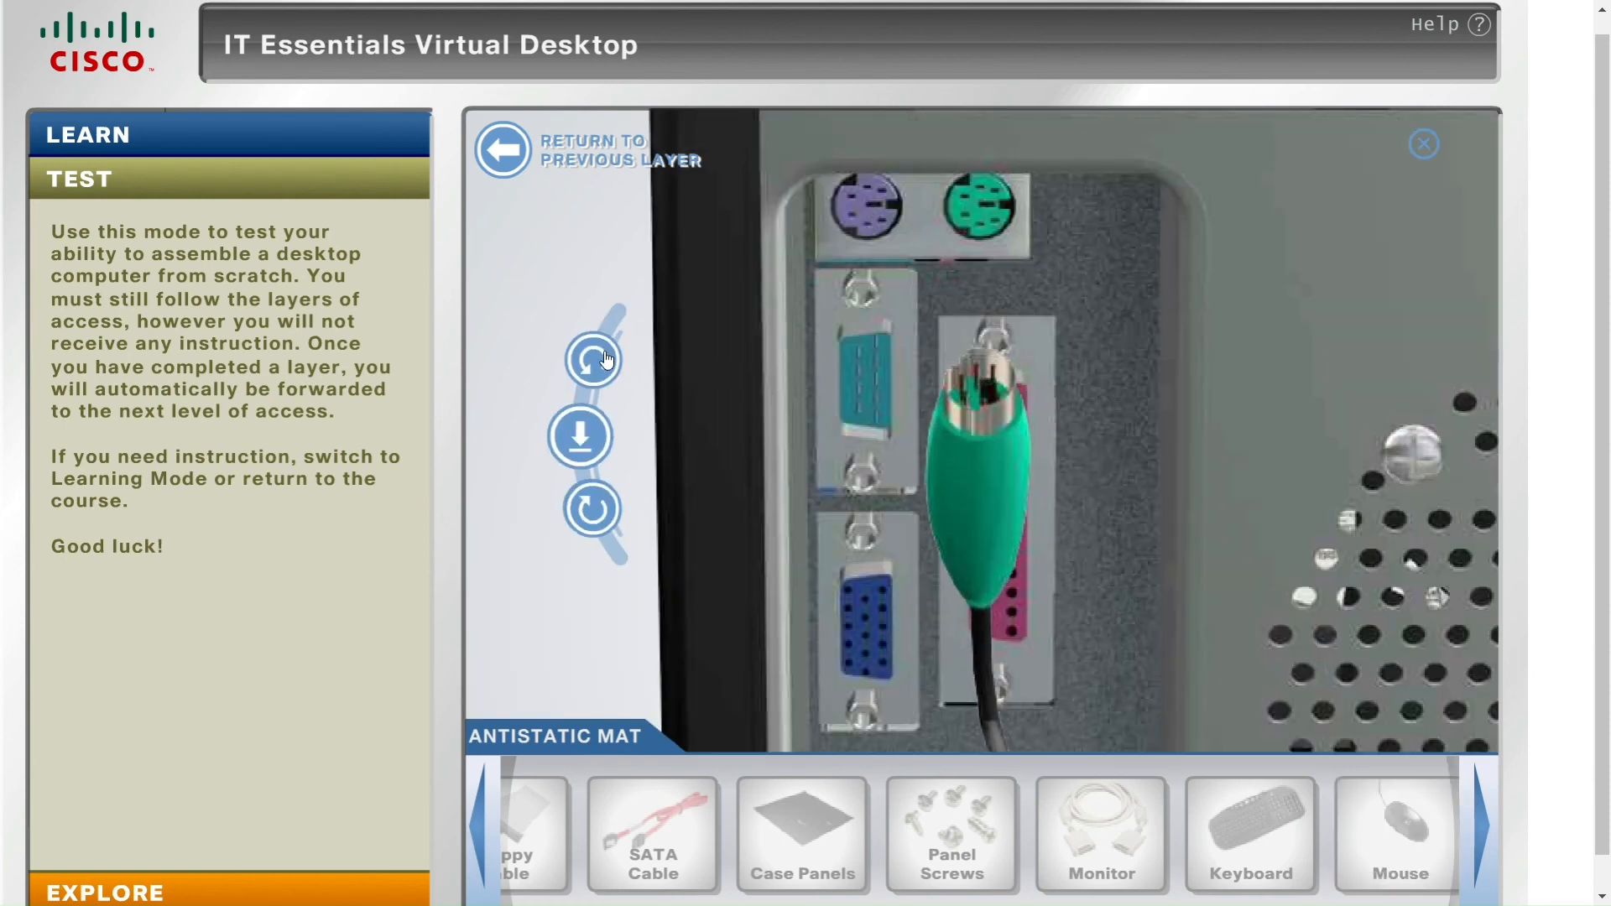
{"action": "left_click", "coordinate": [594, 453]}
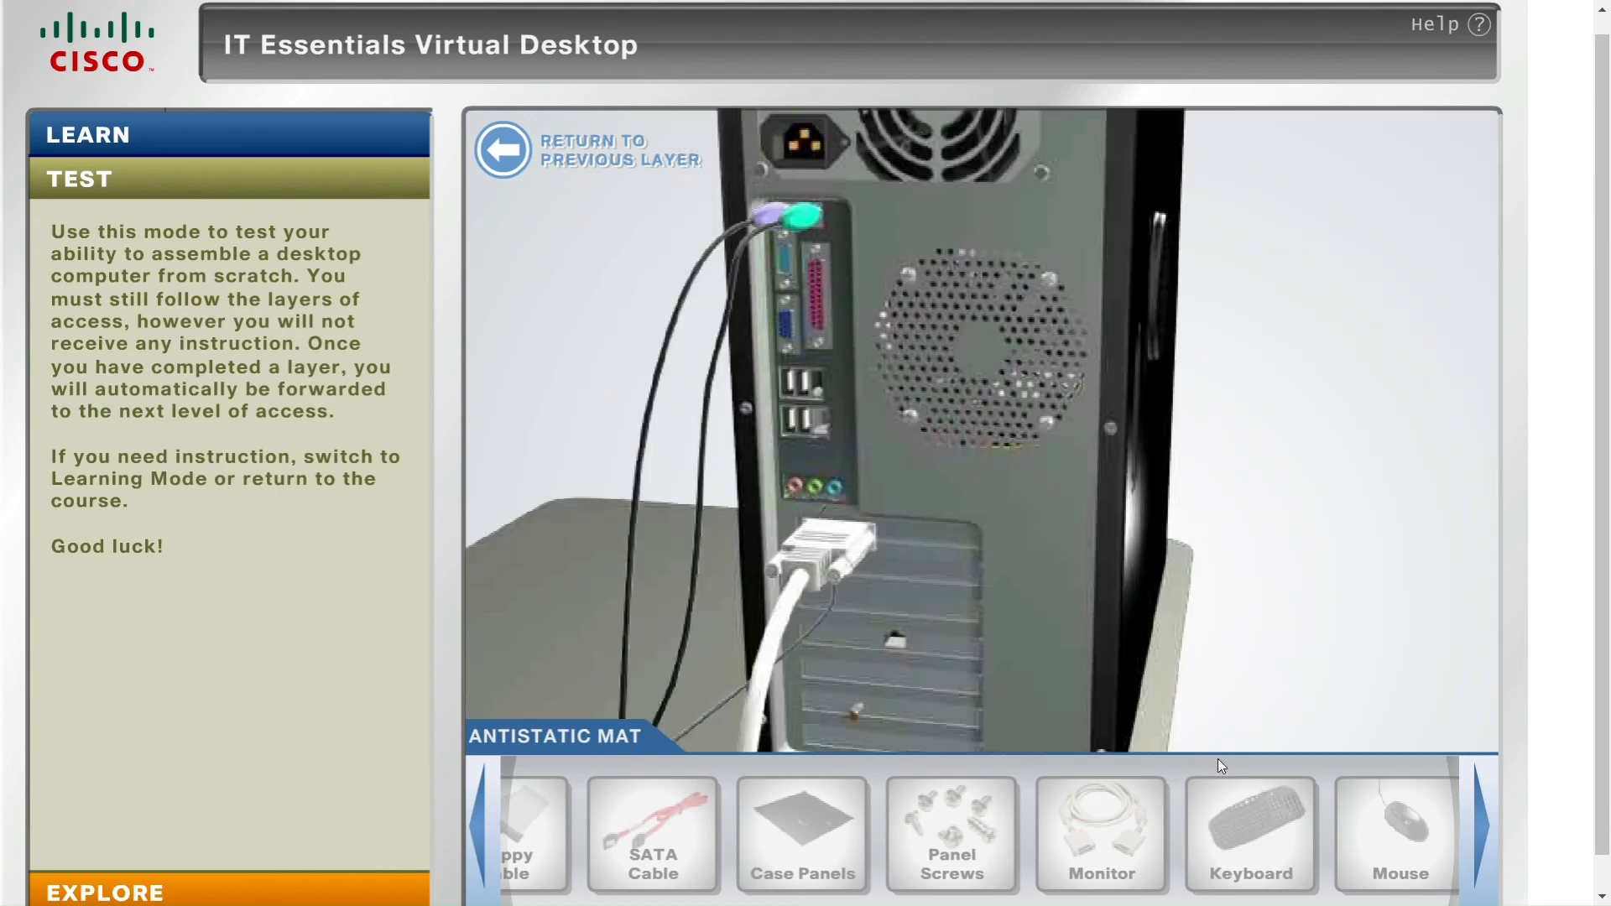
Rotate the USB cable's connector to match the vertical USB ports on the case's rear and plug it in
{"action": "left_click", "coordinate": [1481, 826]}
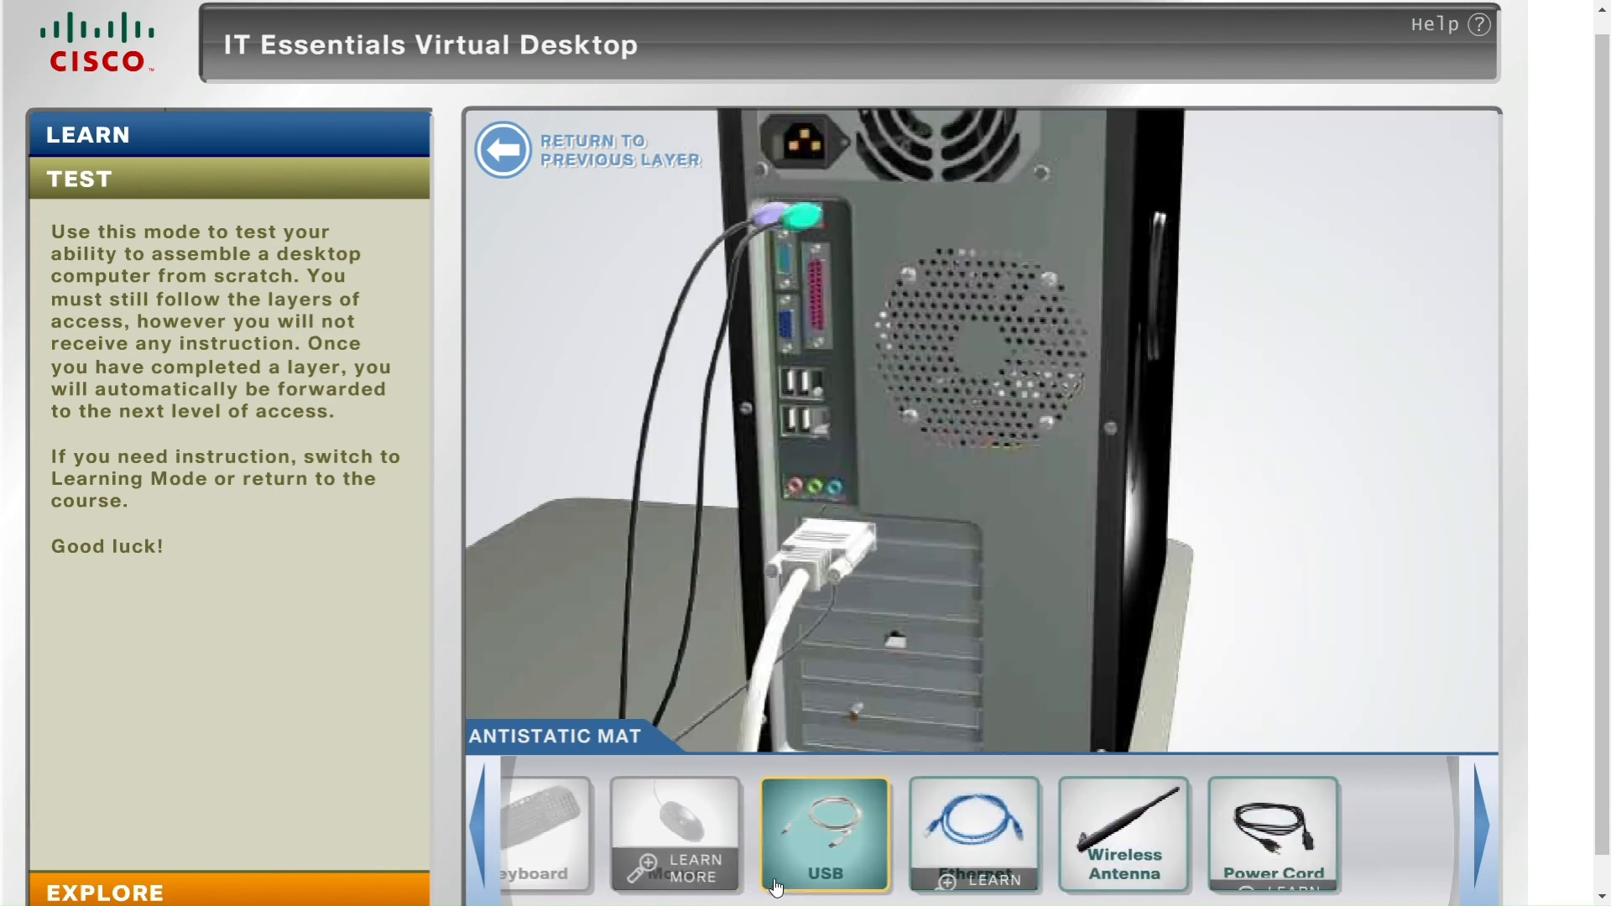
{"action": "left_click_drag", "start_coordinate": [776, 888], "coordinate": [878, 441]}
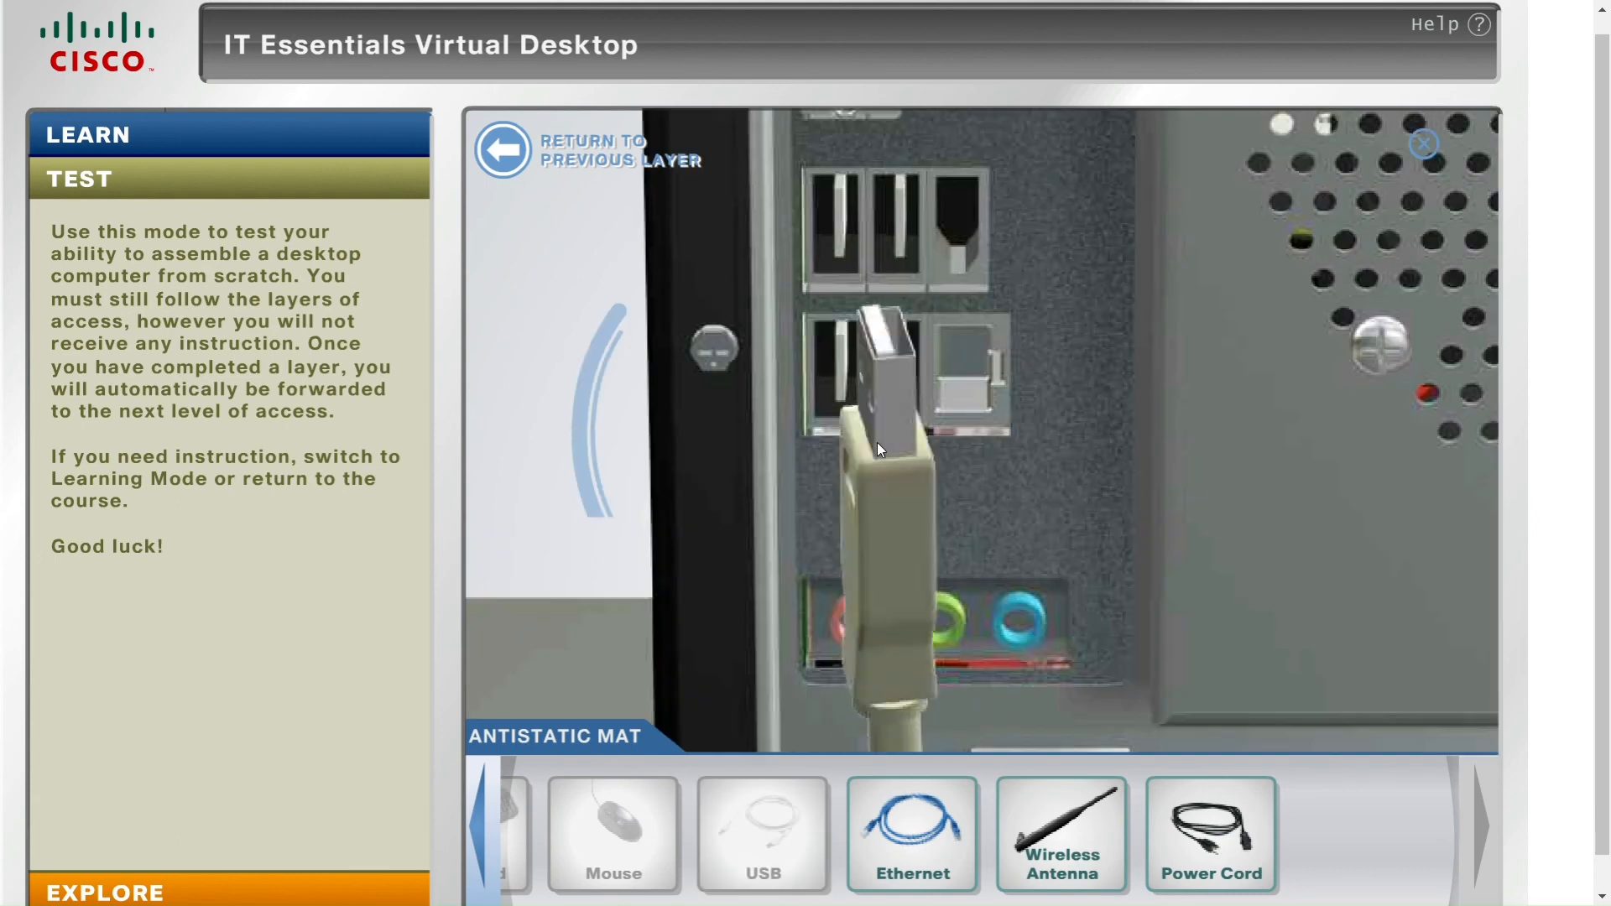
{"action": "left_click", "coordinate": [591, 363]}
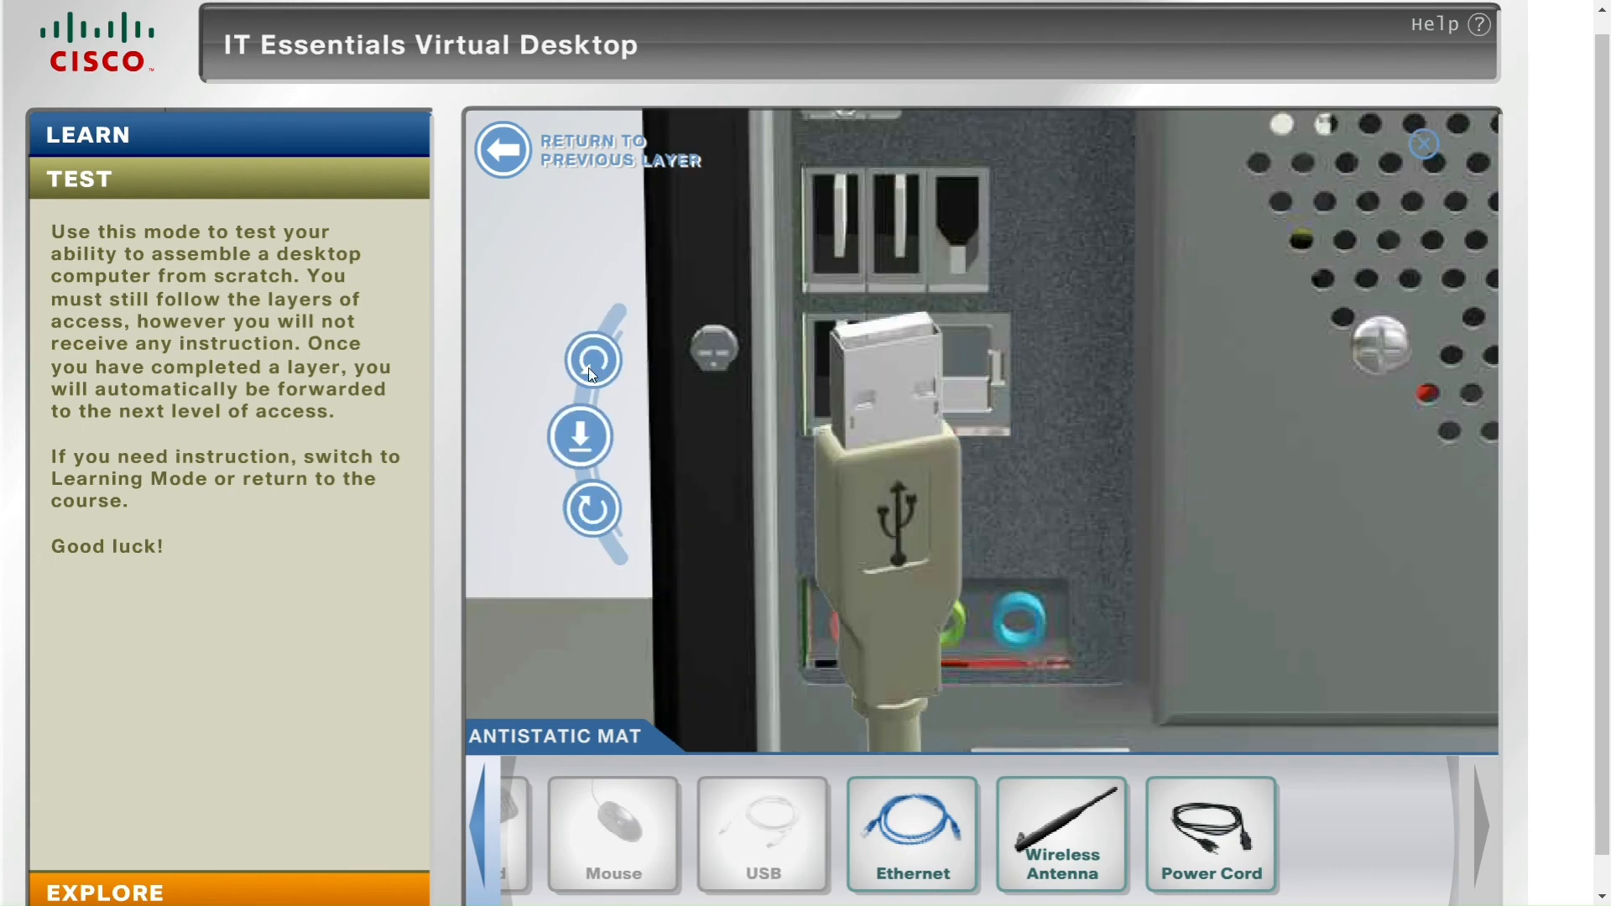
{"action": "left_click", "coordinate": [592, 370]}
{"action": "left_click", "coordinate": [603, 436]}
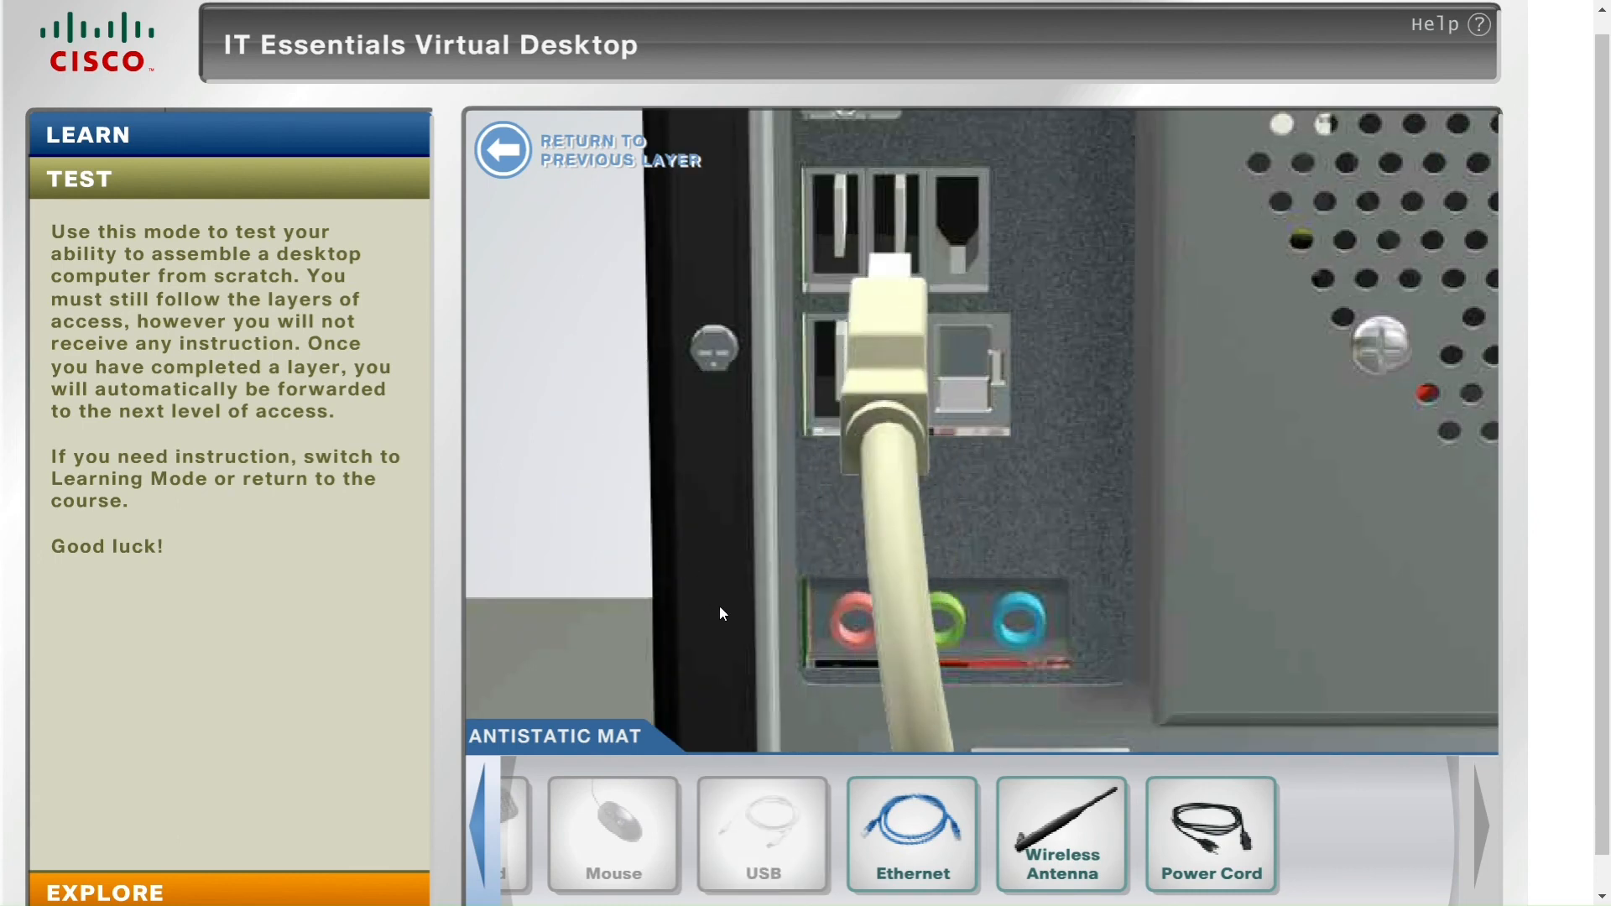
Rotate the Ethernet cable's connector to match the network port in the rear expansion slots, plug it in, and attach the wireless antenna
{"action": "left_click_drag", "start_coordinate": [912, 831], "coordinate": [957, 633]}
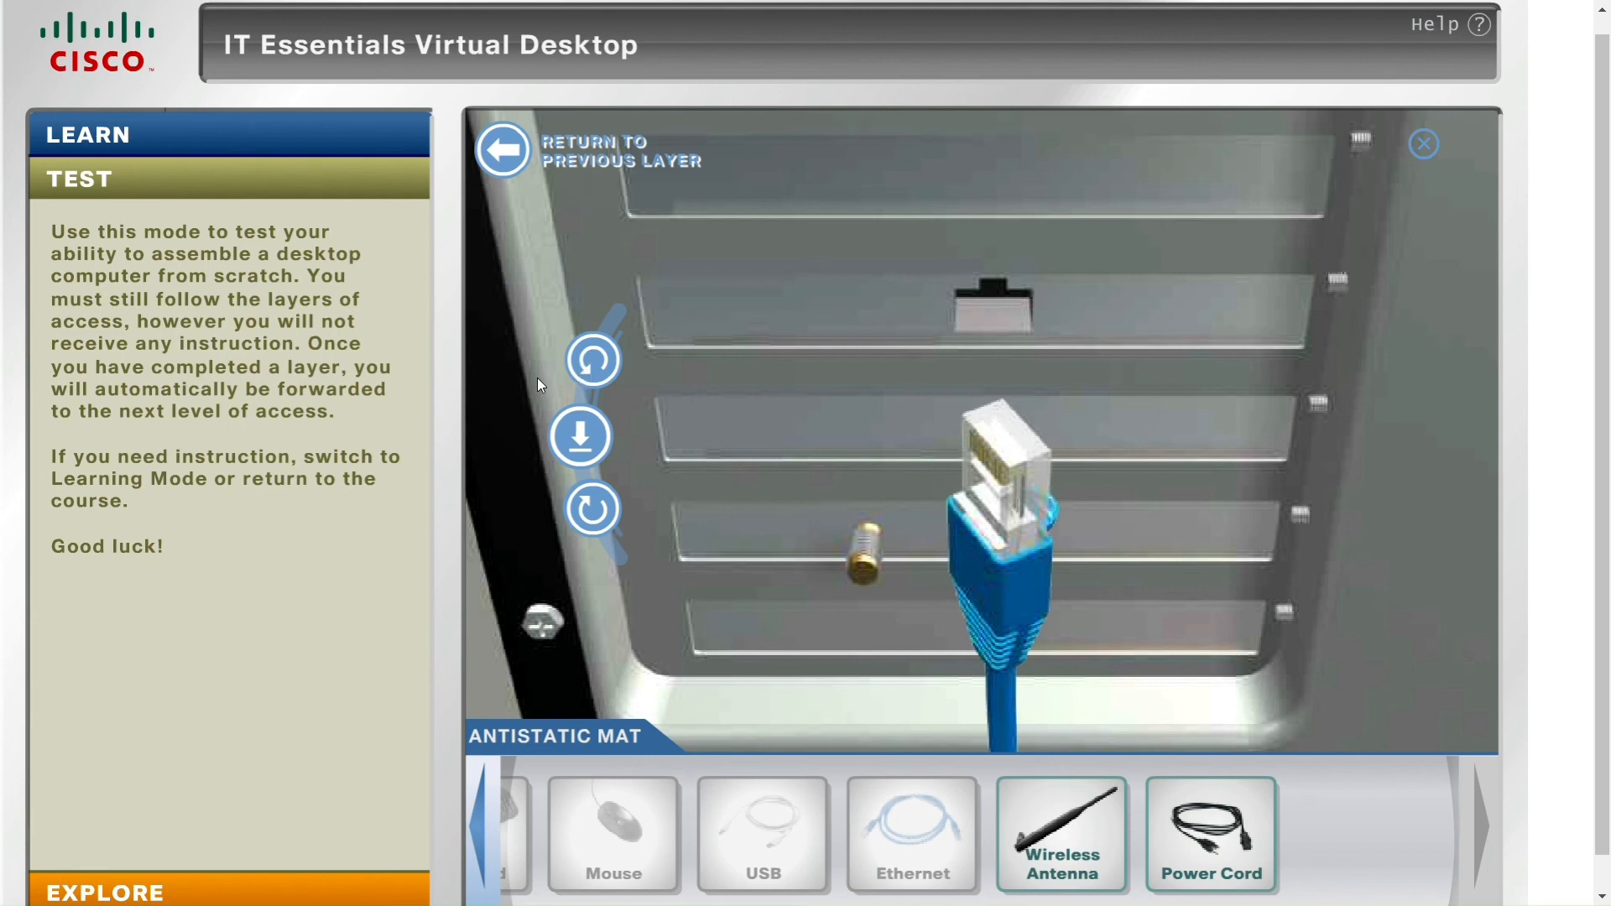
{"action": "left_click", "coordinate": [617, 360]}
{"action": "left_click", "coordinate": [594, 362]}
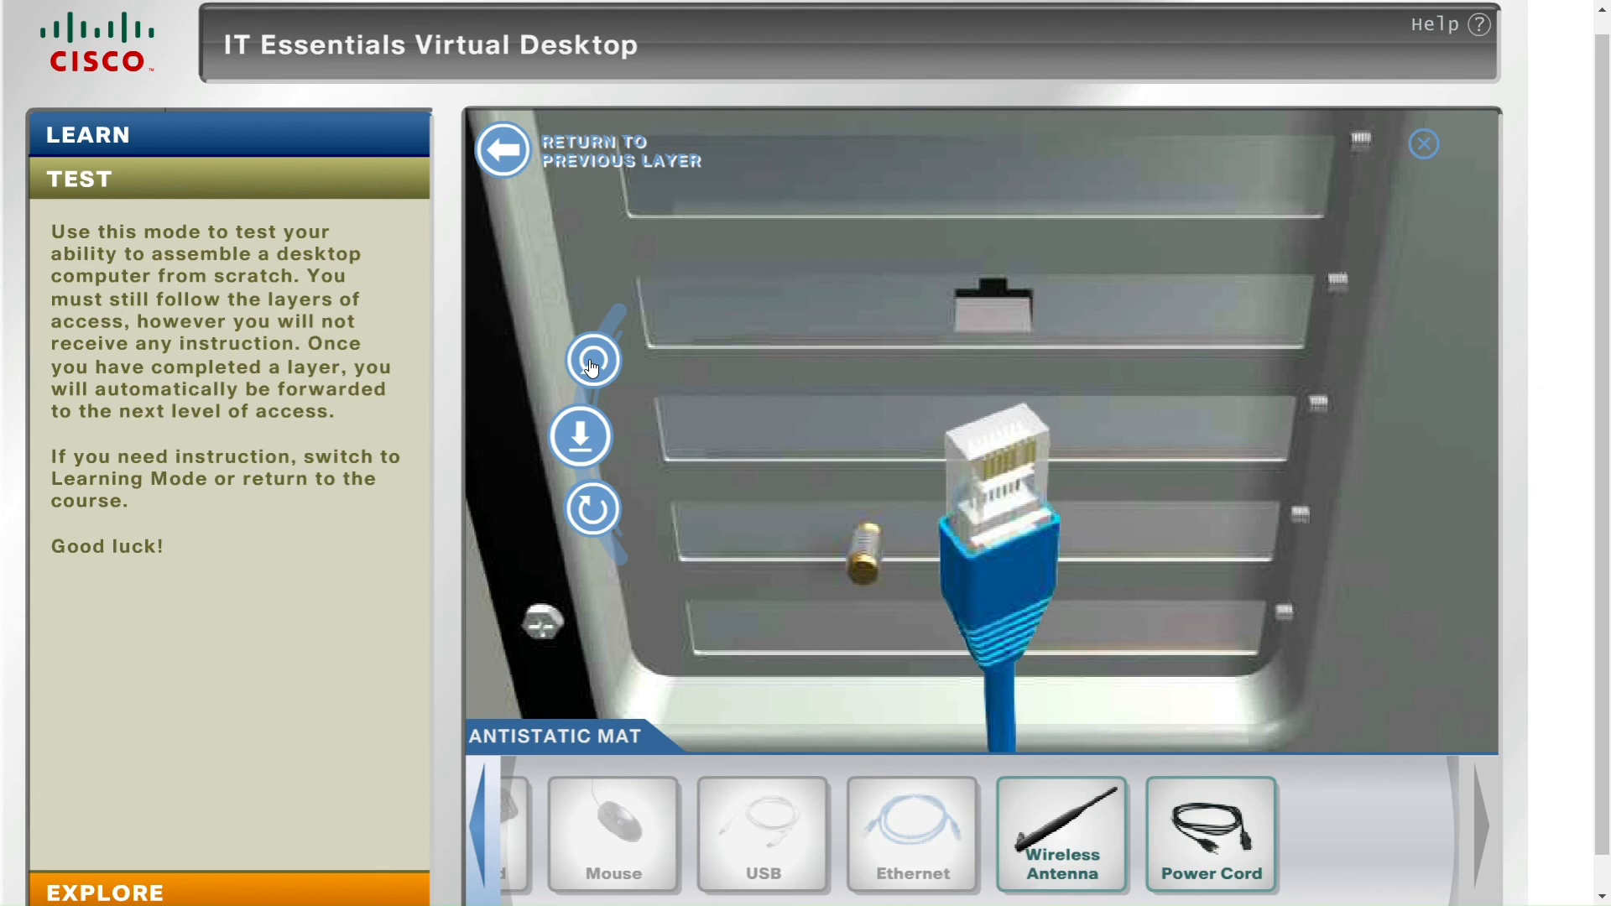
{"action": "left_click", "coordinate": [592, 367]}
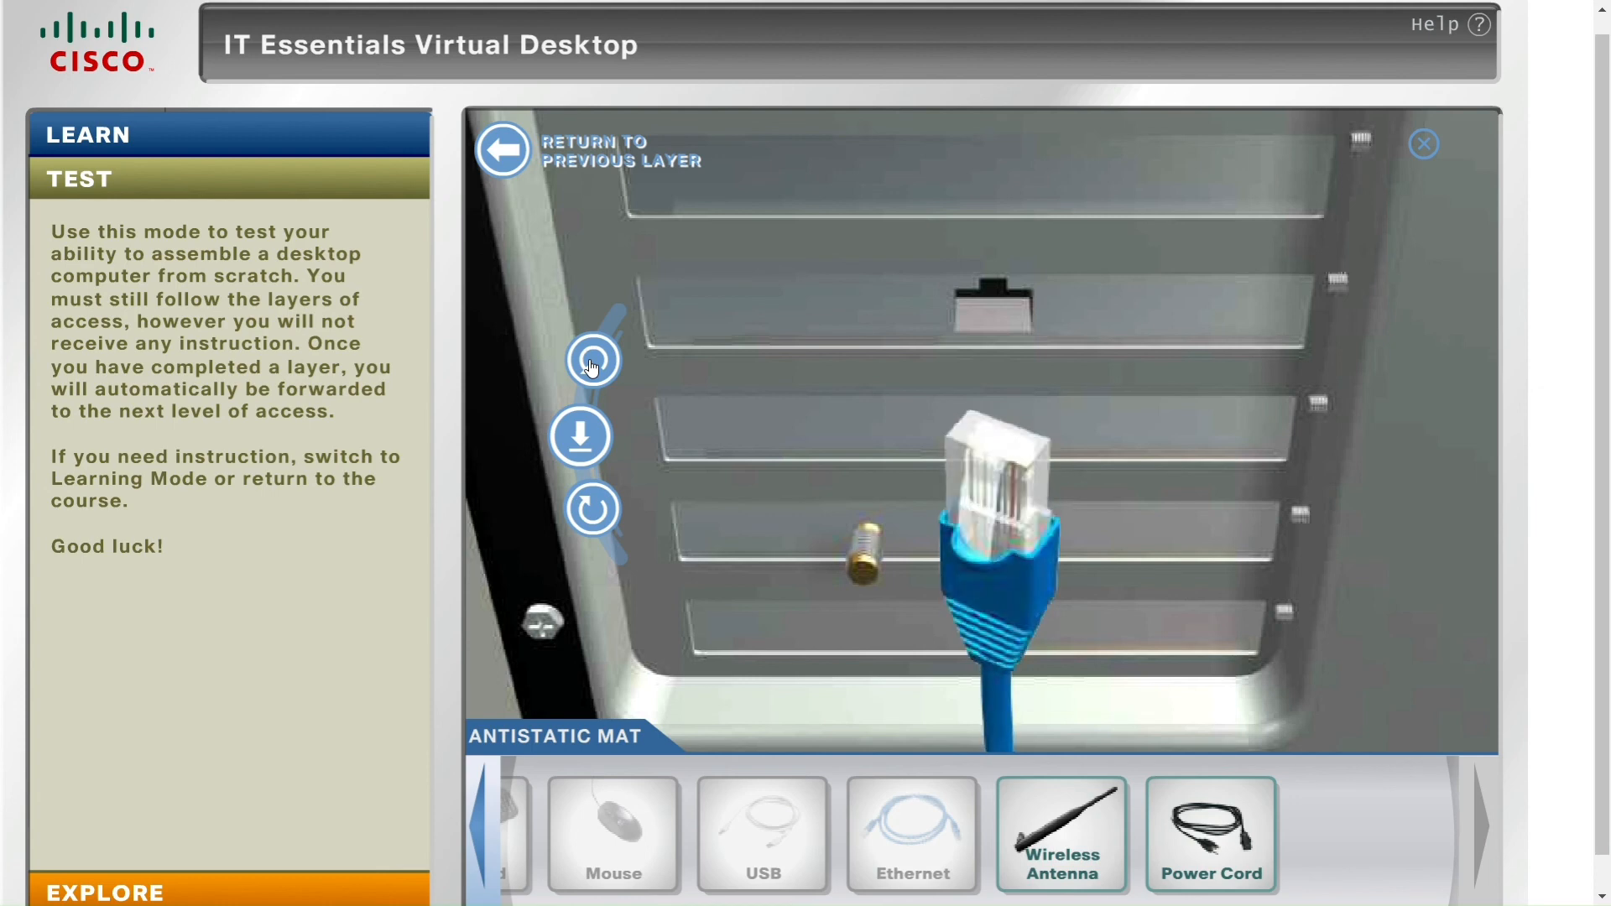
{"action": "left_click", "coordinate": [581, 435]}
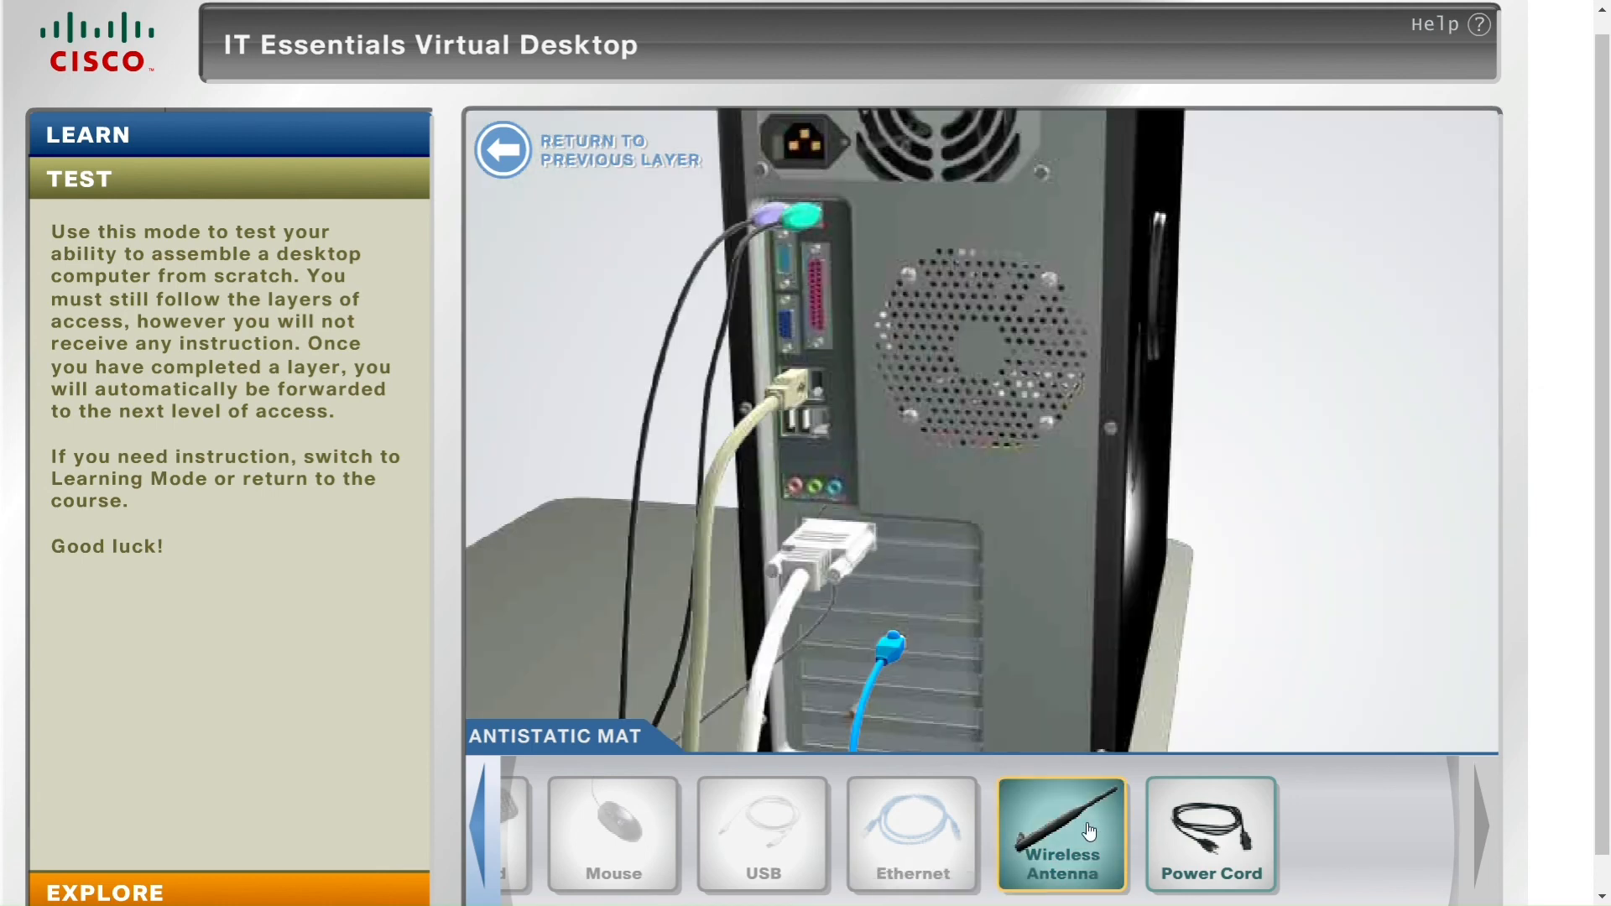
{"action": "left_click", "coordinate": [1088, 830]}
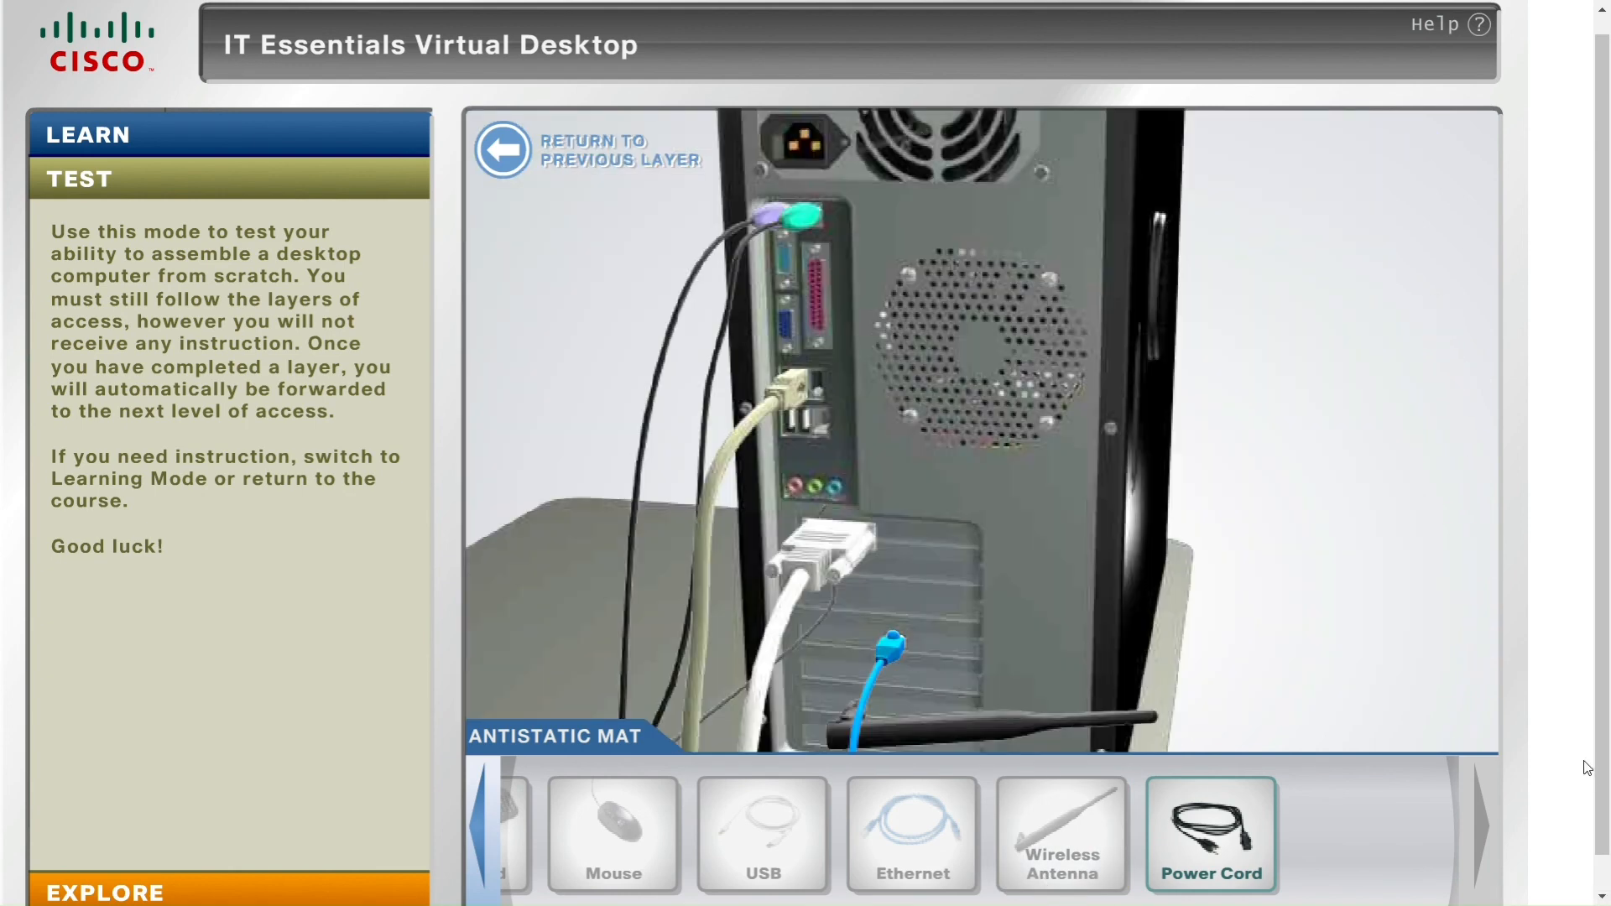
Rotate the power cord's connector to match the power supply's three-pin socket on the case's rear and plug it in
{"action": "left_click_drag", "start_coordinate": [1215, 822], "coordinate": [902, 118]}
{"action": "left_click", "coordinate": [597, 354]}
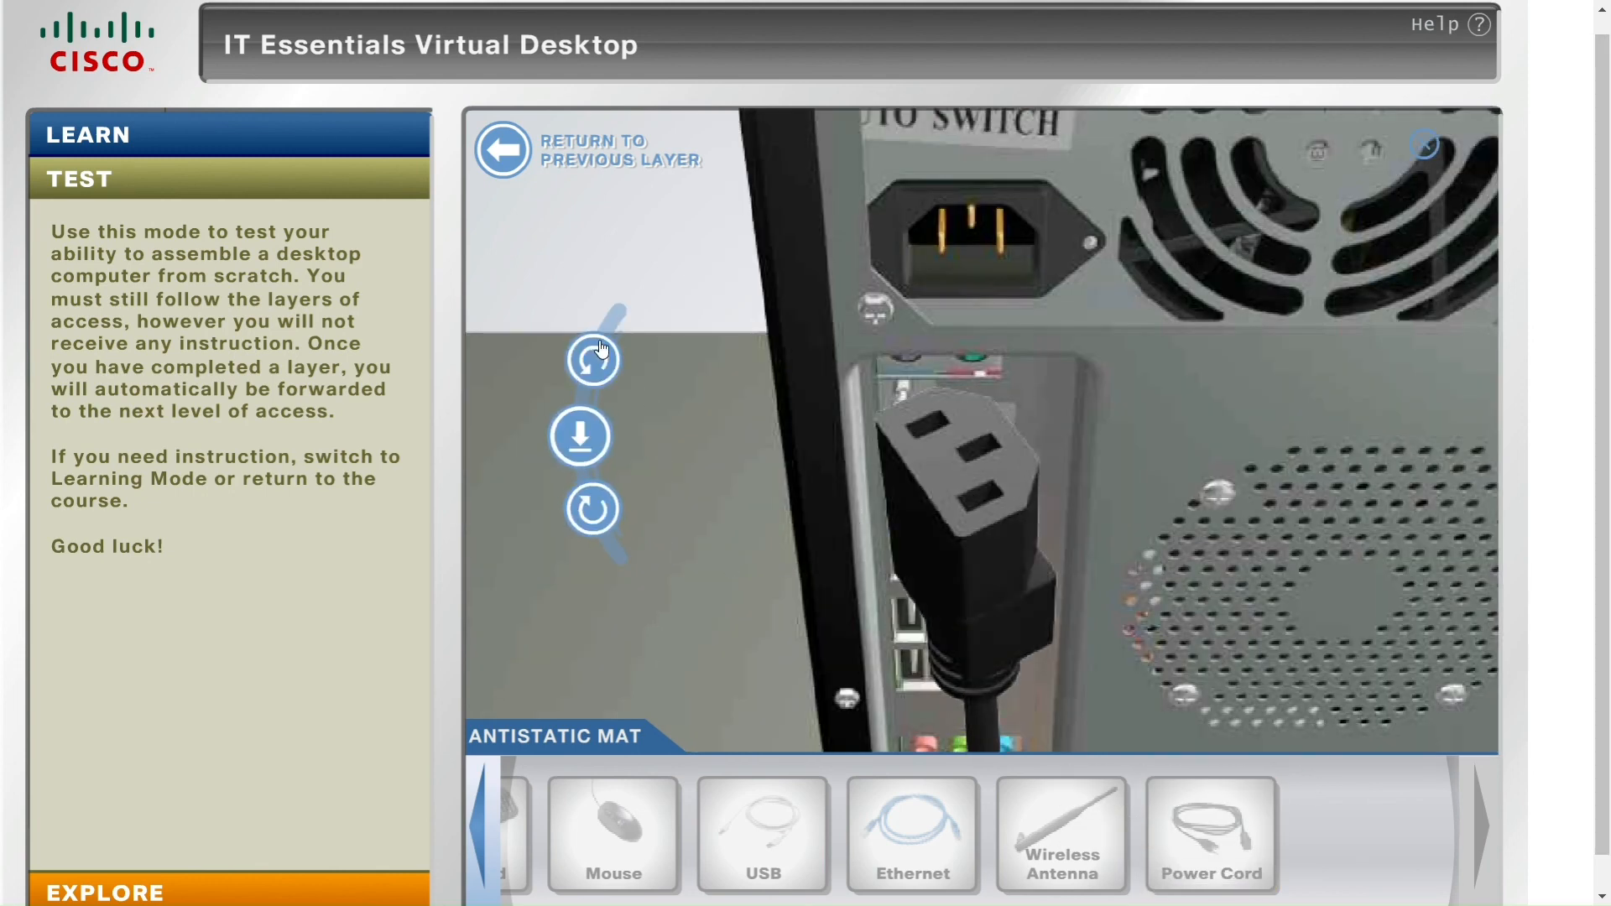
{"action": "left_click", "coordinate": [597, 363]}
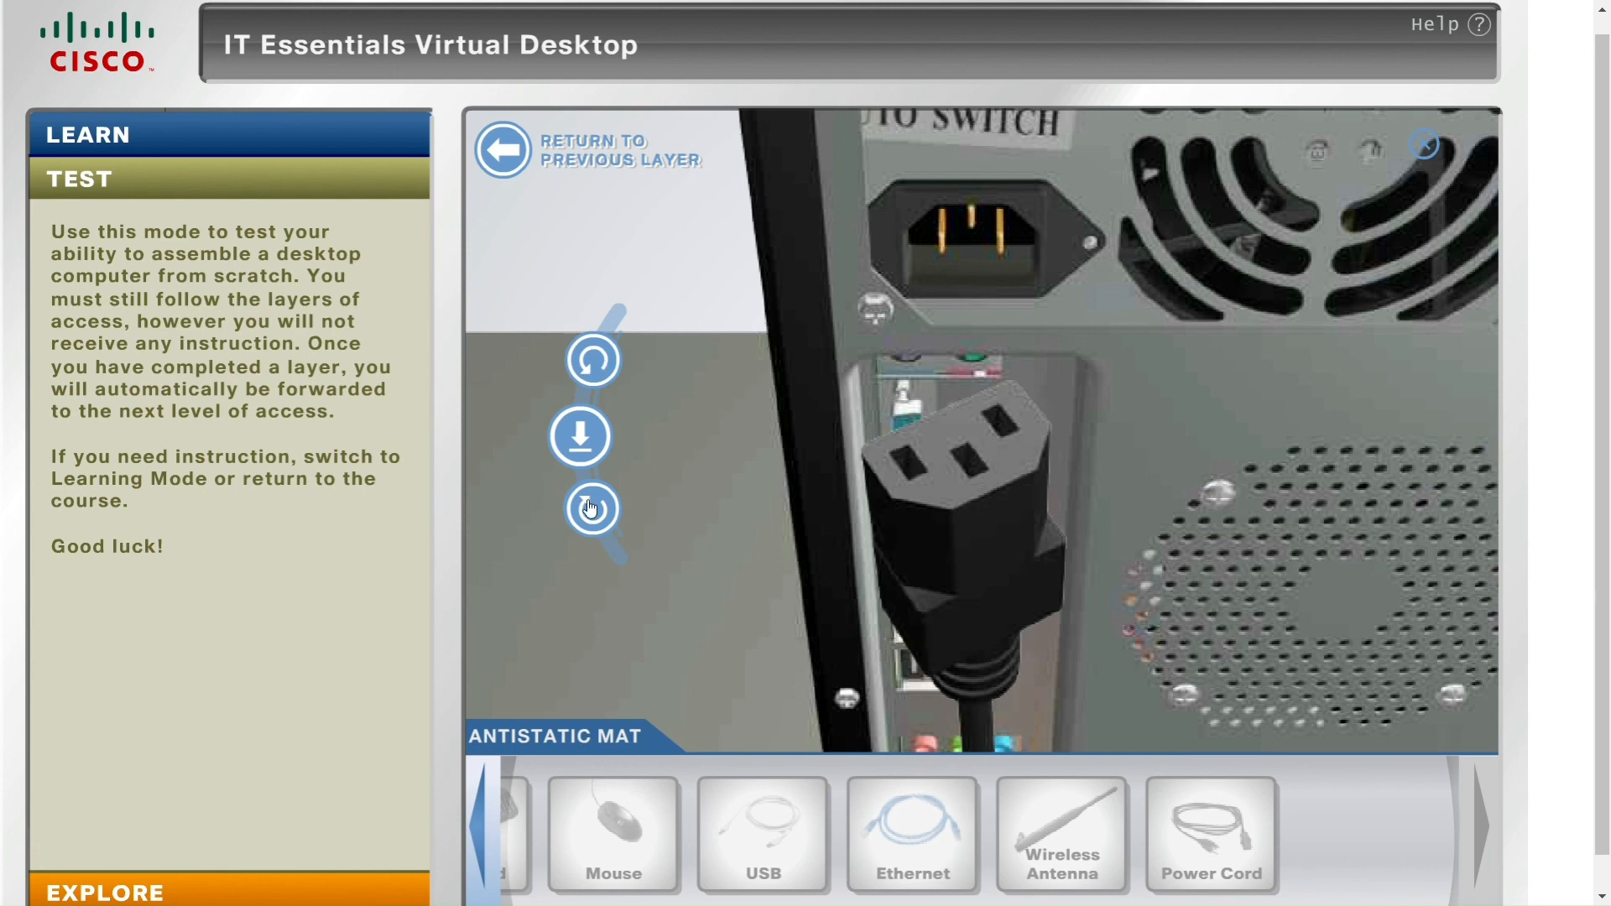
{"action": "left_click", "coordinate": [590, 510]}
{"action": "left_click", "coordinate": [604, 361]}
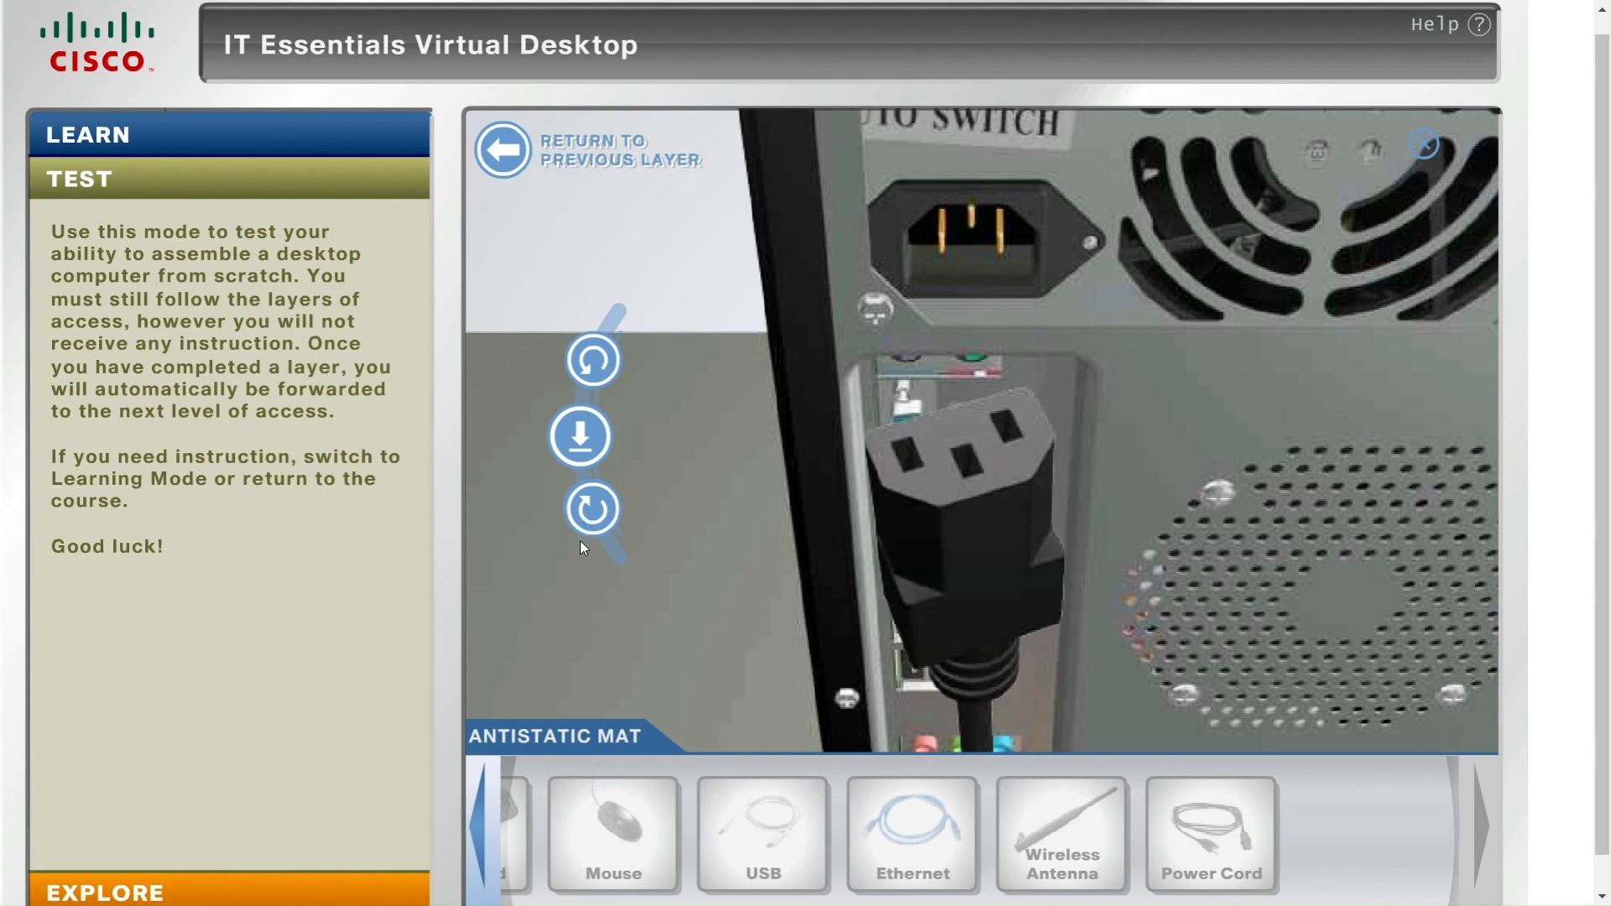
{"action": "left_click", "coordinate": [590, 518]}
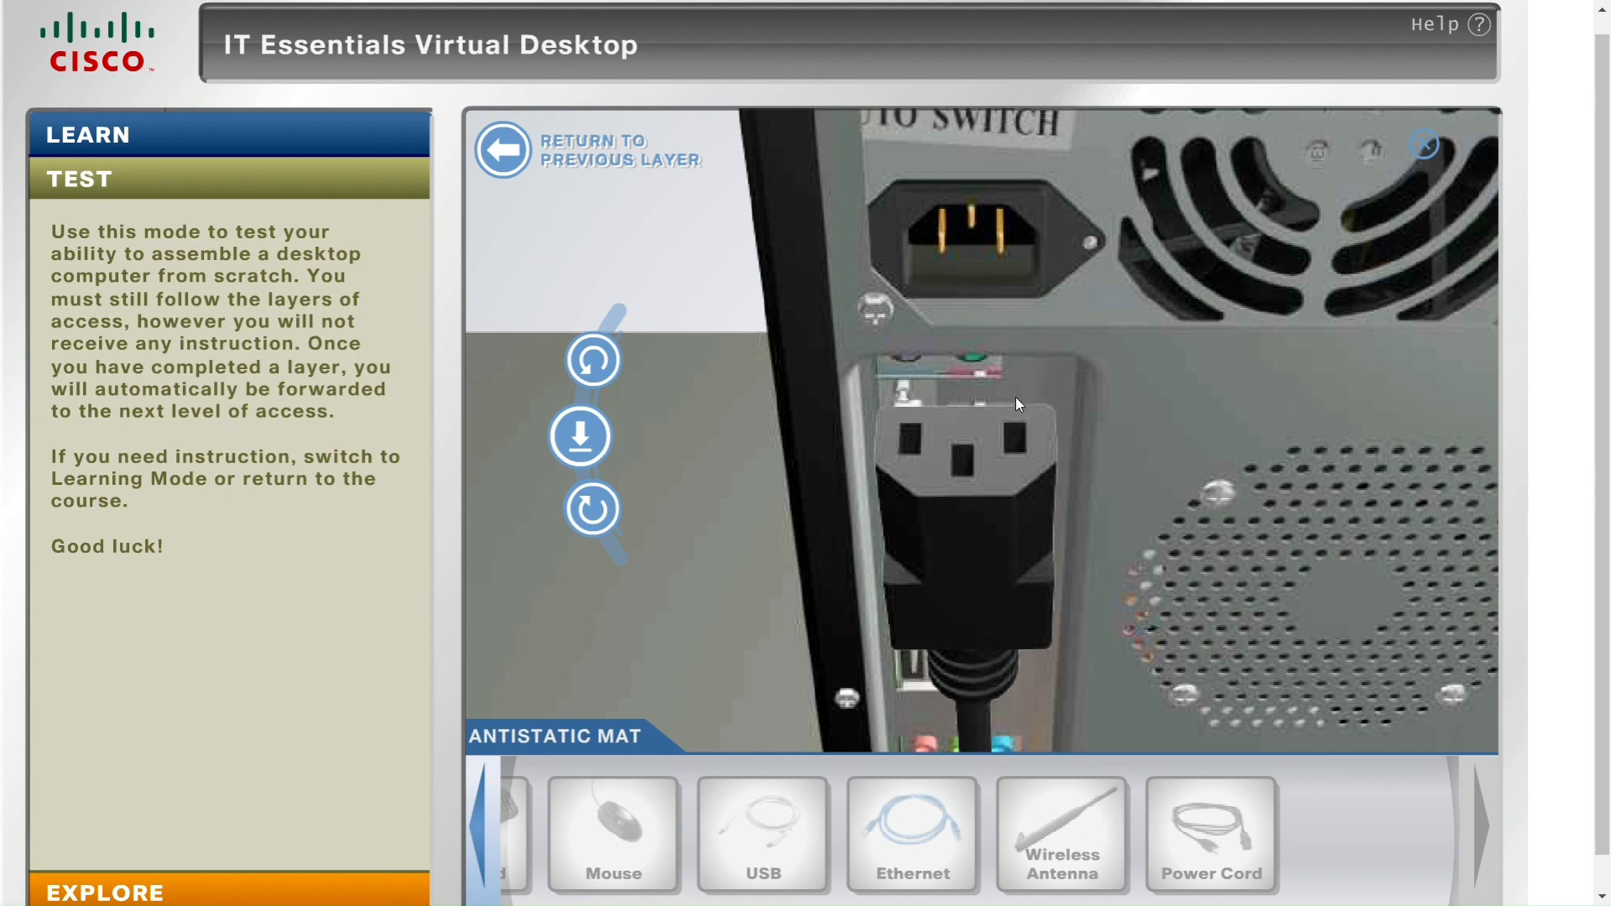
{"action": "left_click", "coordinate": [582, 457]}
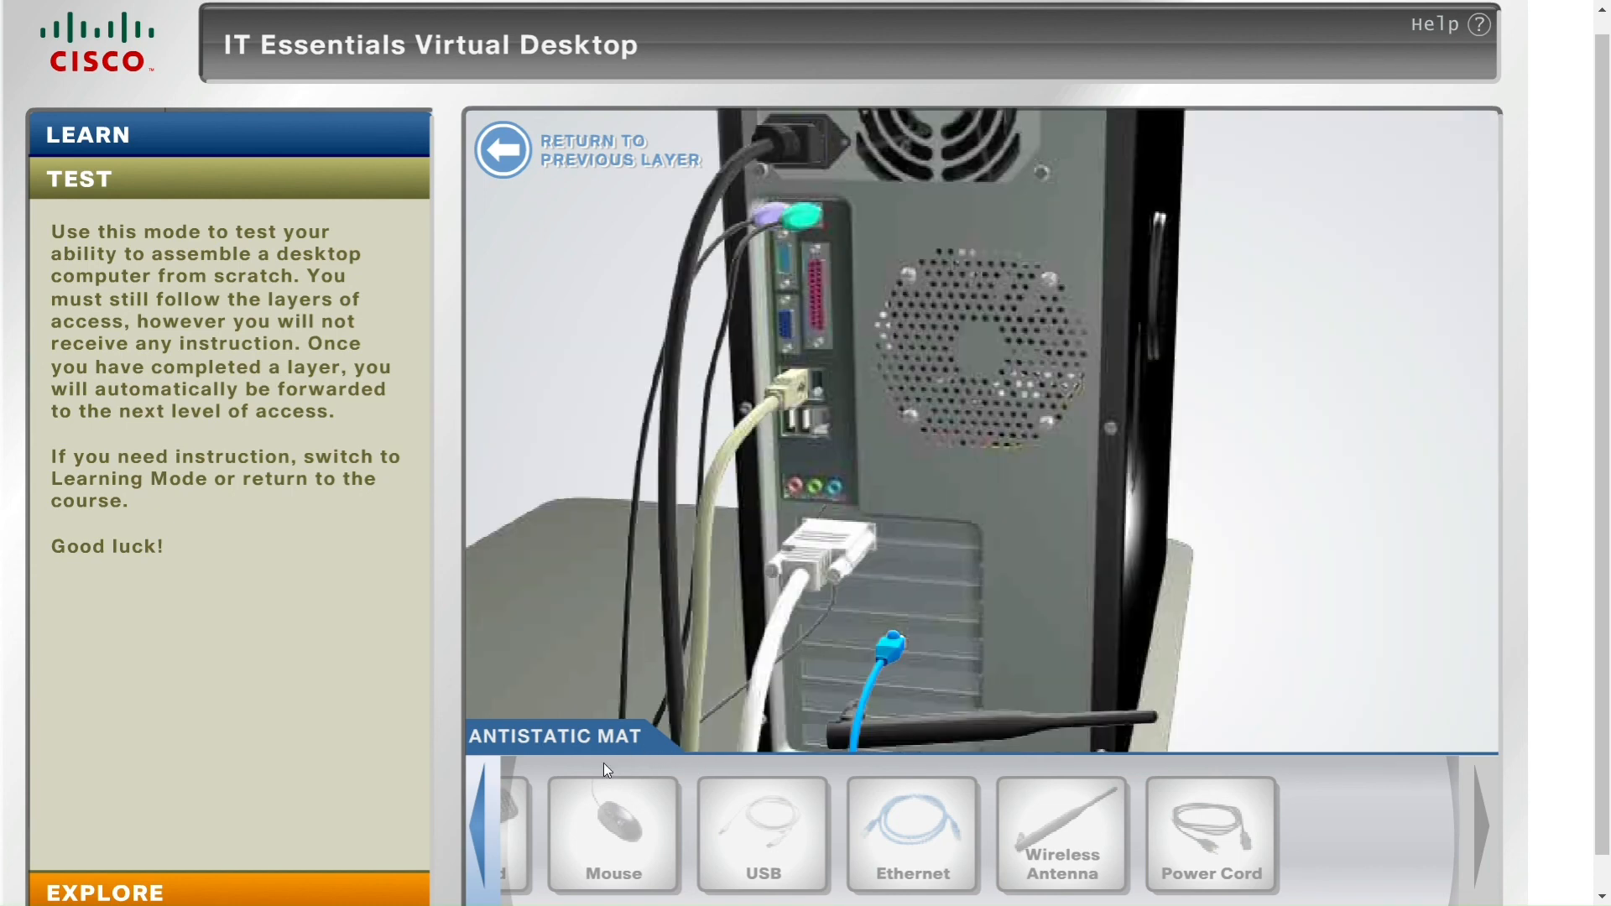